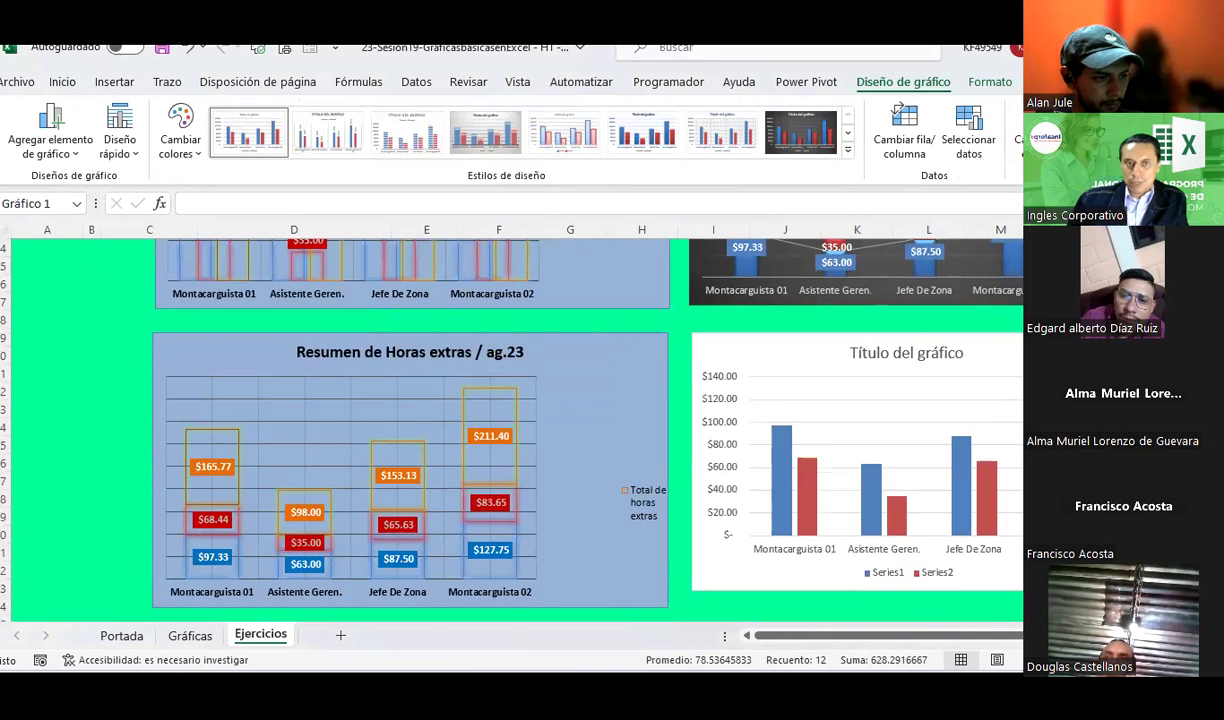
Apply a dark Quick Layout with a data table to the right-hand overtime column chart.
left_click(128, 150)
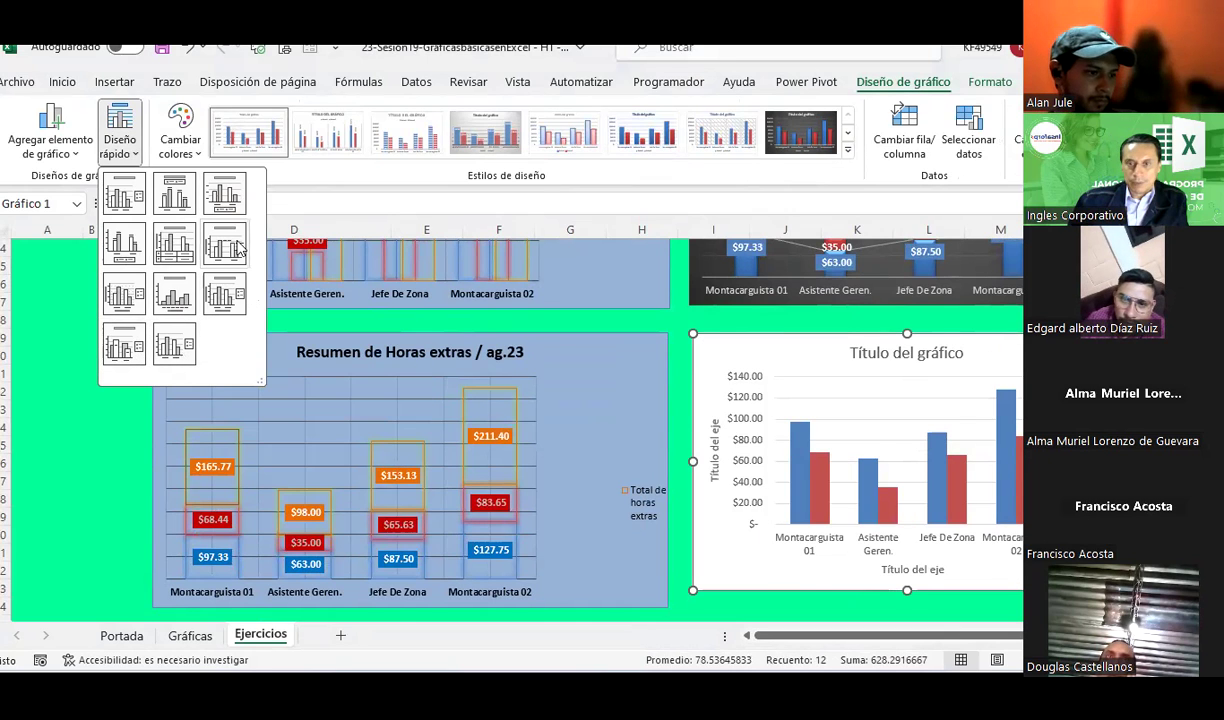
left_click(148, 192)
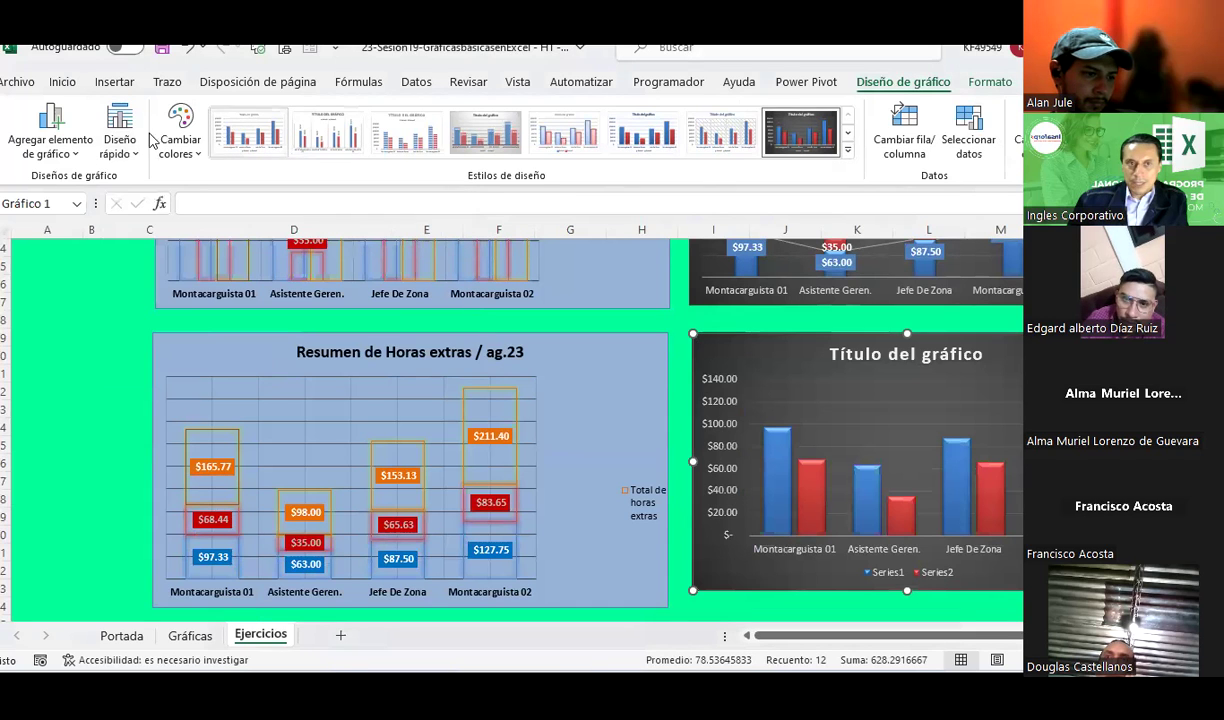
left_click(120, 140)
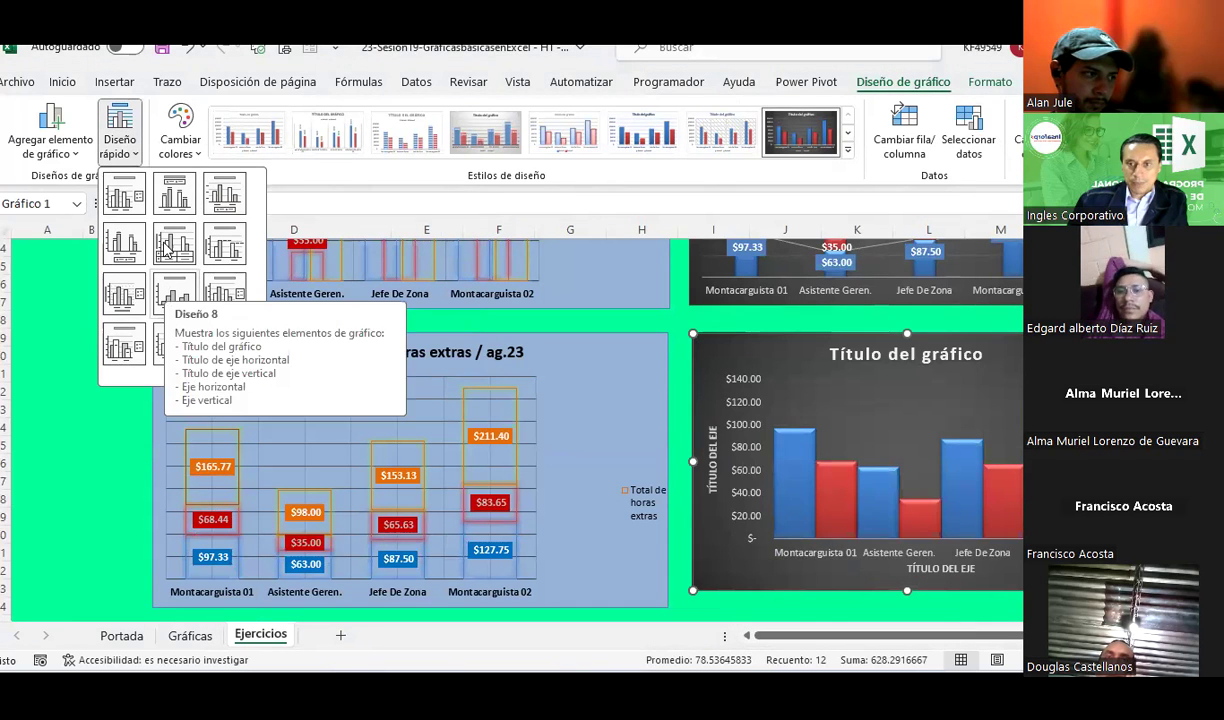
left_click(797, 520)
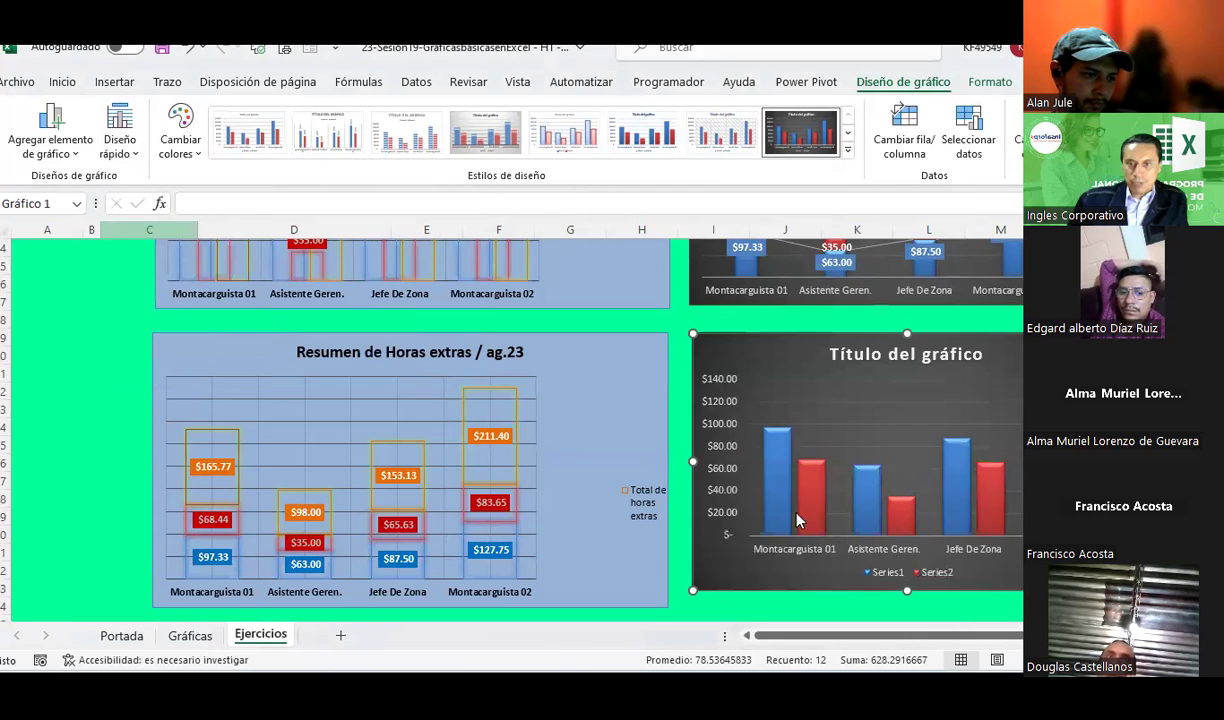
Delete the chart's vertical value axis and its vertical axis title.
scroll(397, 461, "right", 3)
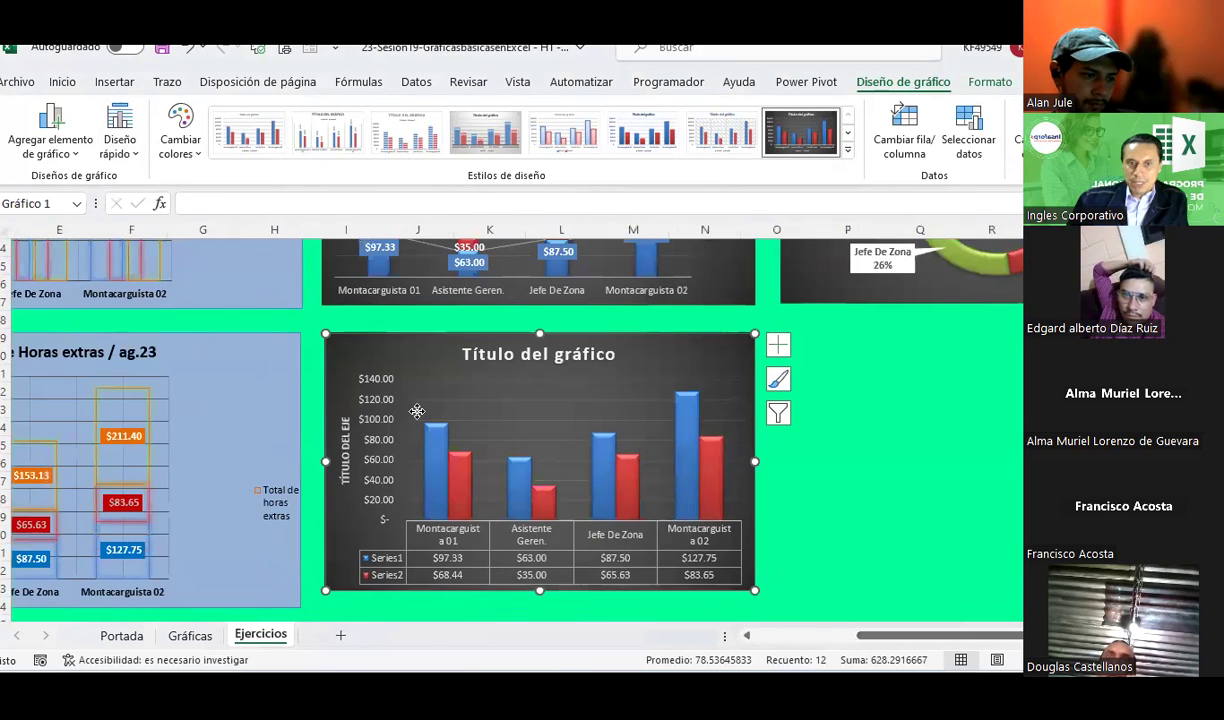
left_click(385, 380)
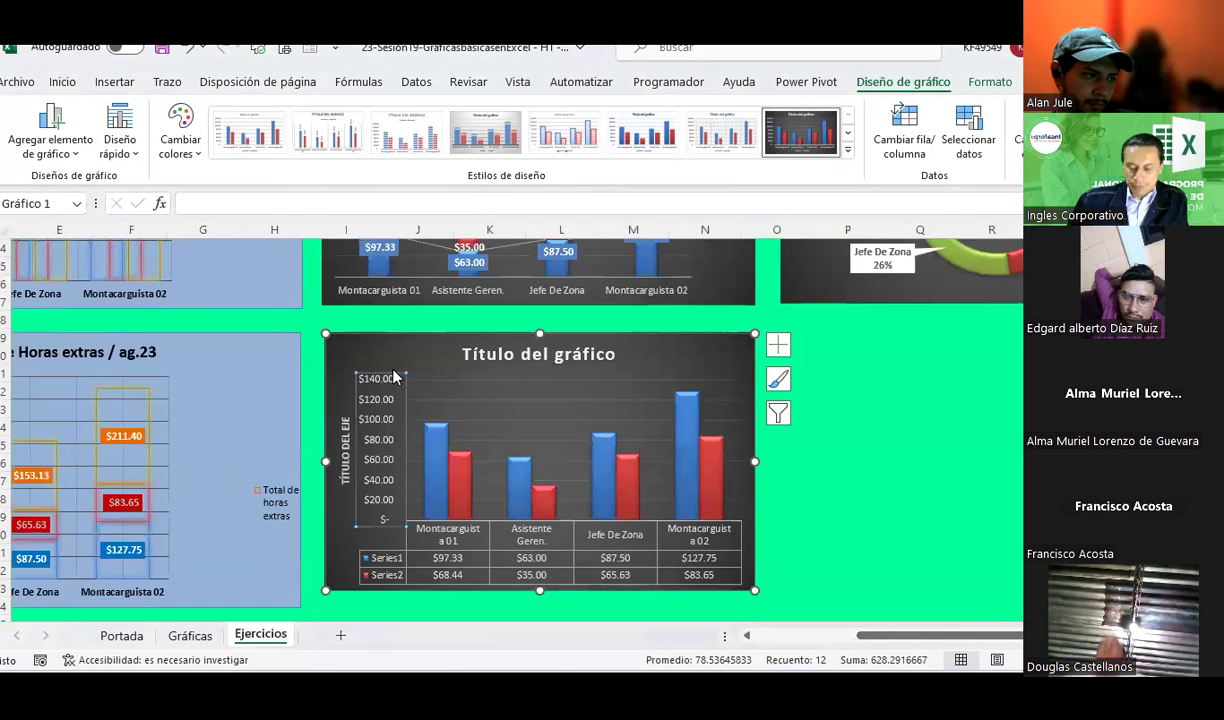
key("Delete")
left_click(350, 428)
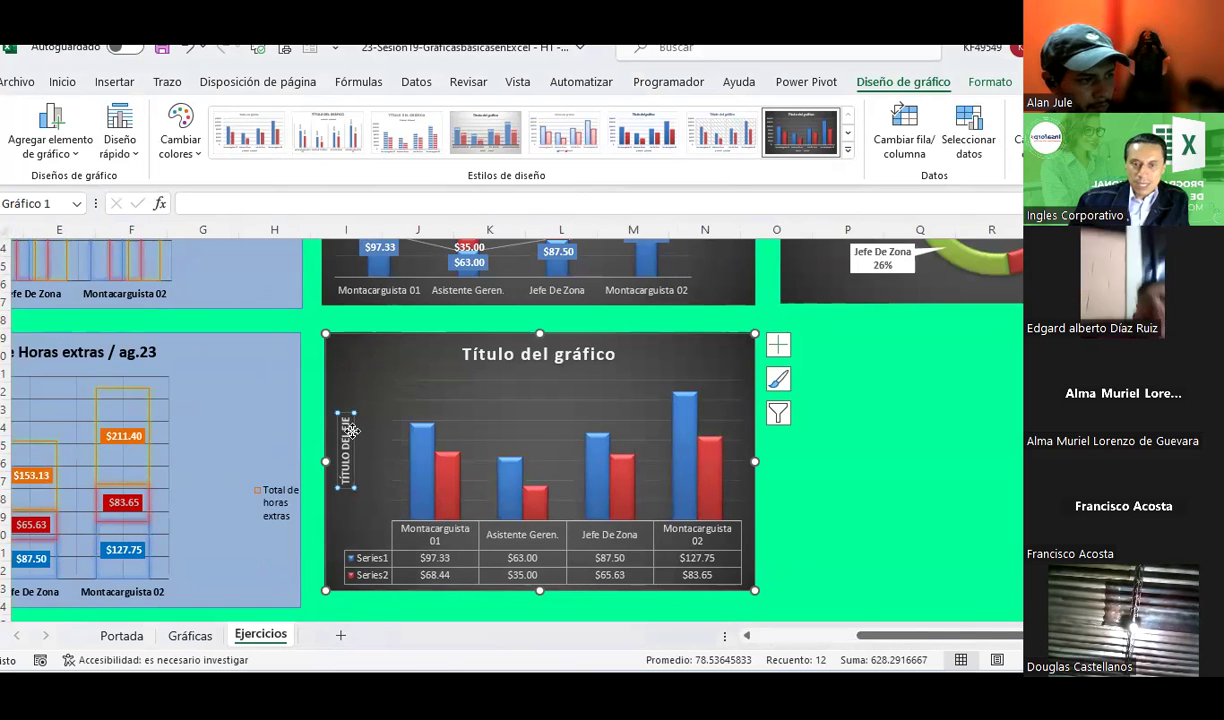
key("Delete")
Enlarge the overtime chart toward the lower right.
scroll(757, 495, "down", 2)
left_click_drag(757, 494, 962, 589)
scroll(733, 516, "up", 1)
scroll(735, 515, "down", 1)
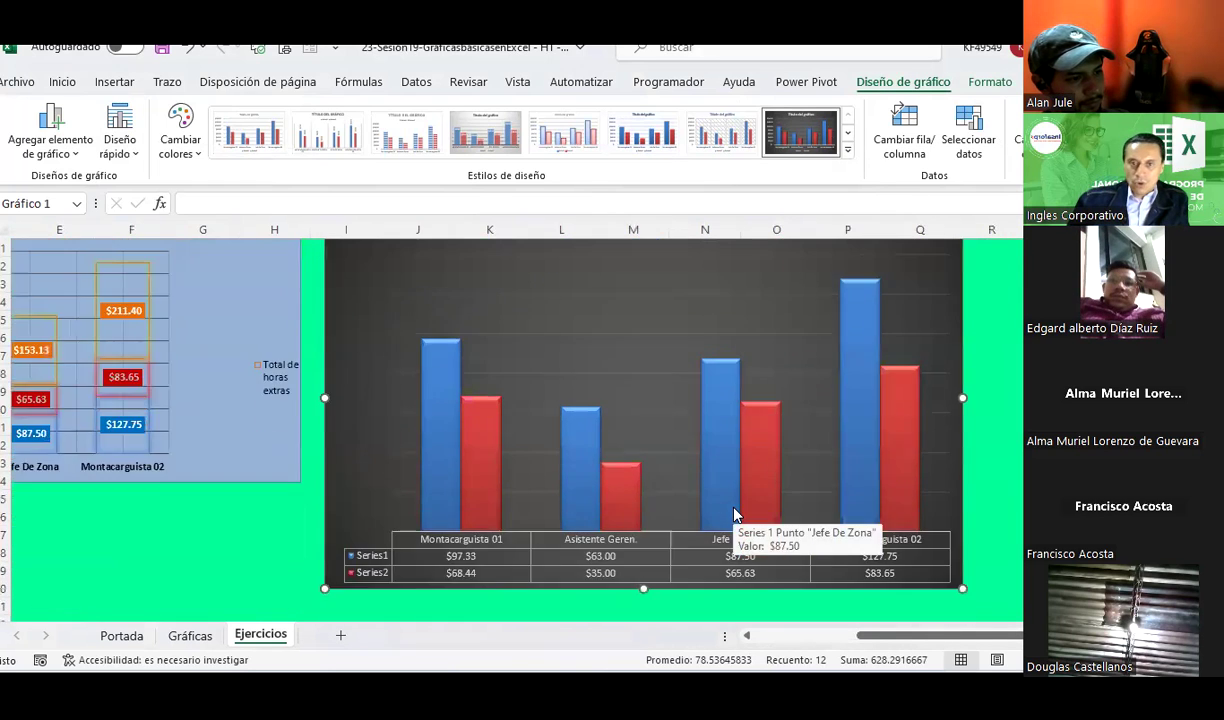
scroll(520, 444, "up", 1)
scroll(520, 444, "up", 1)
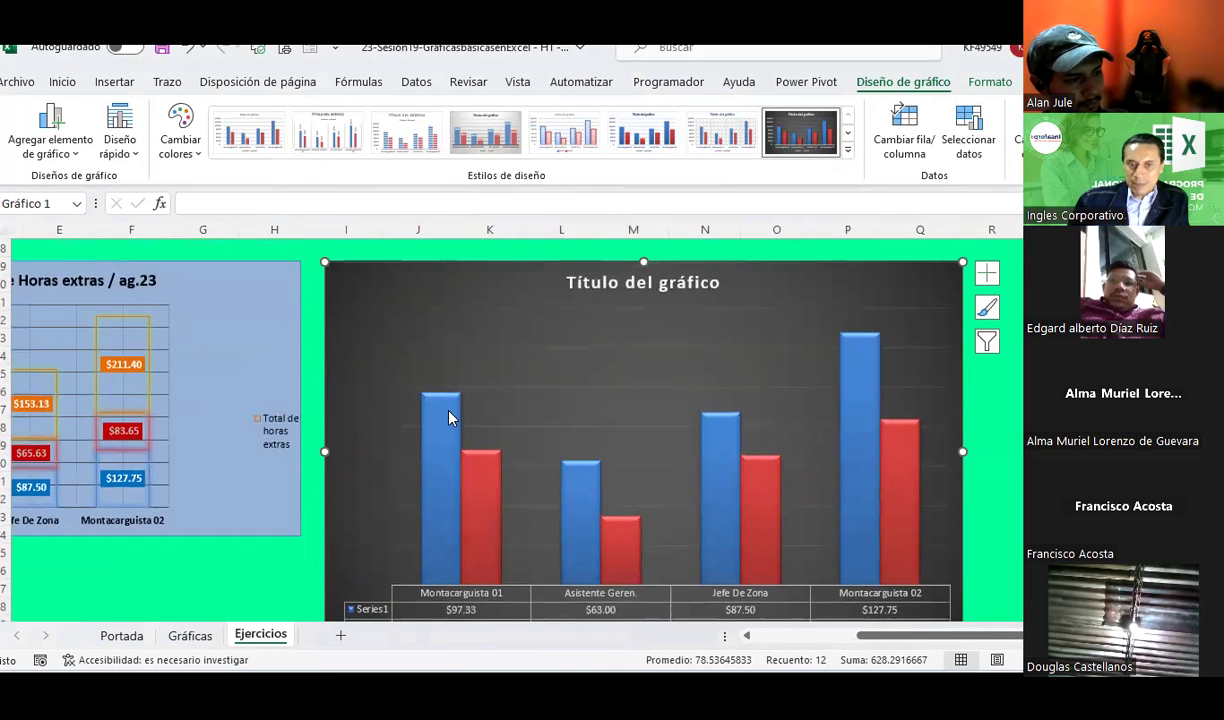
mouse_move(422, 455)
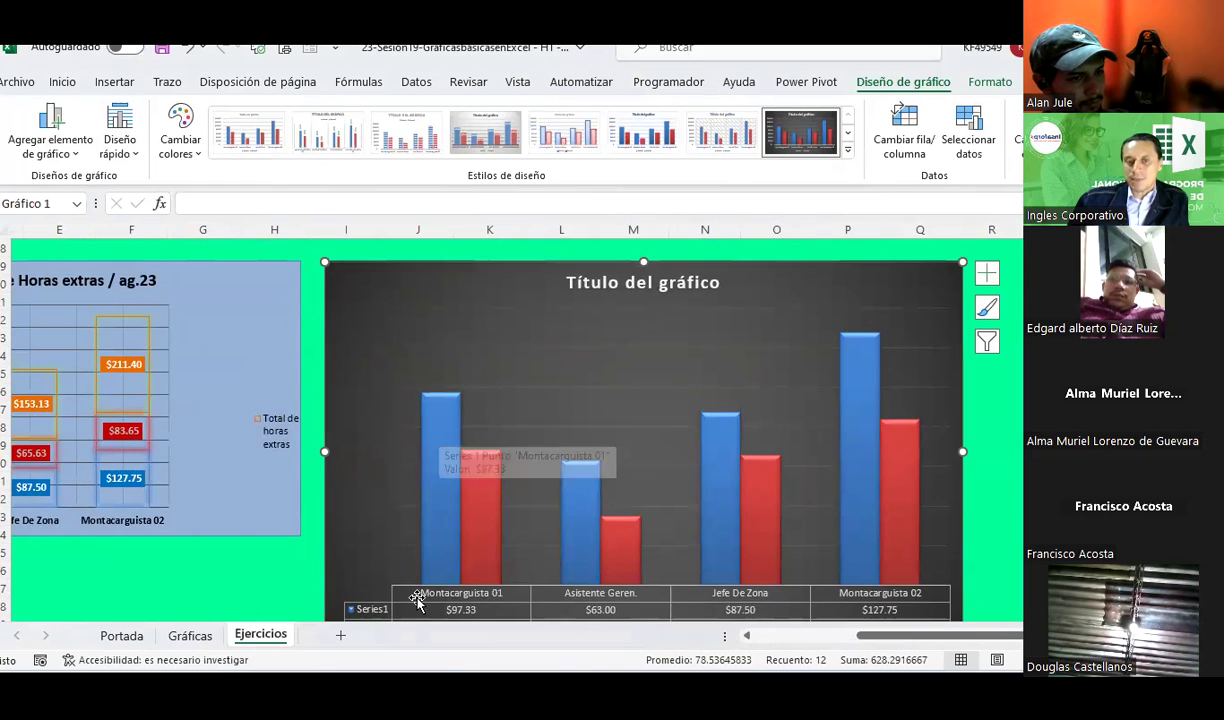
scroll(431, 451, "down", 1)
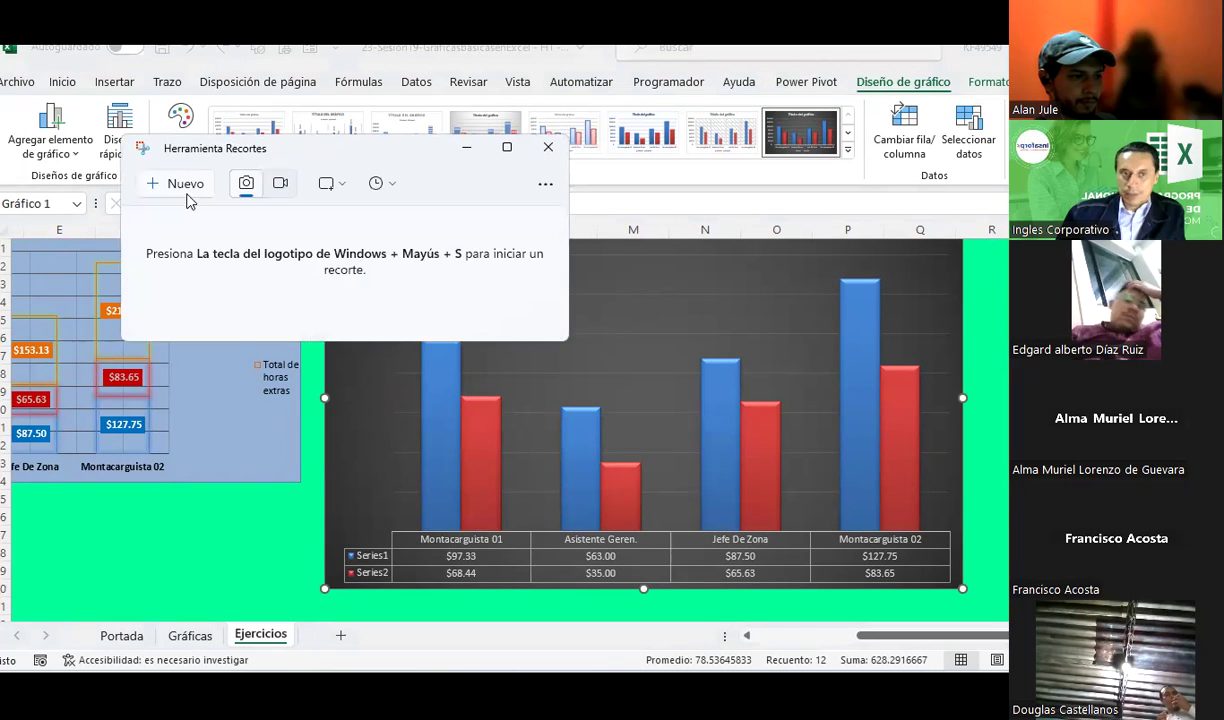
Capture the small Chelsea logo region as a new Snipping Tool snip.
left_click(182, 186)
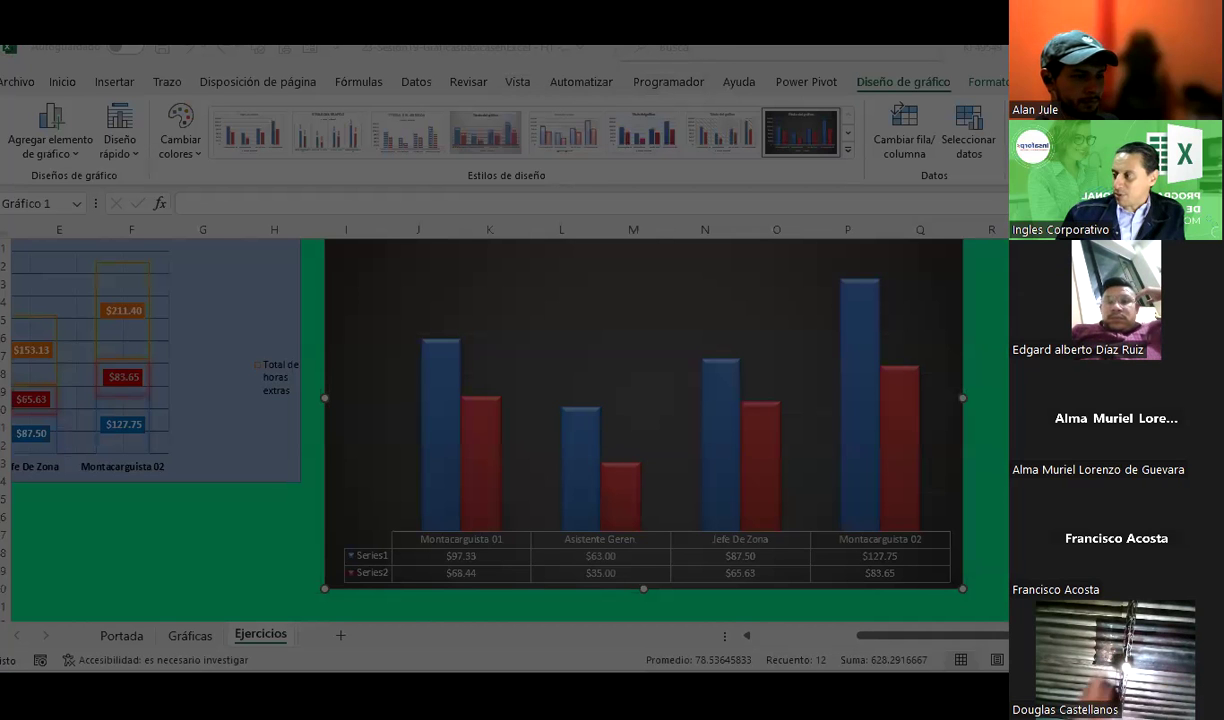
key("Escape")
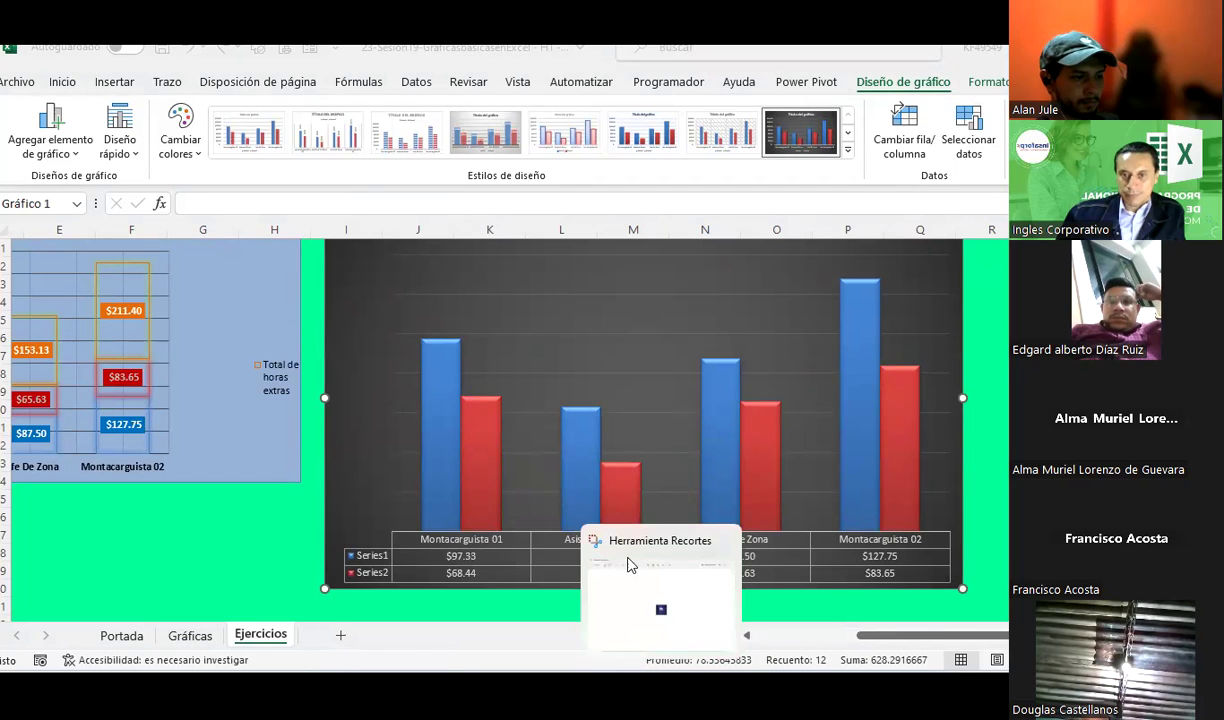
left_click(628, 556)
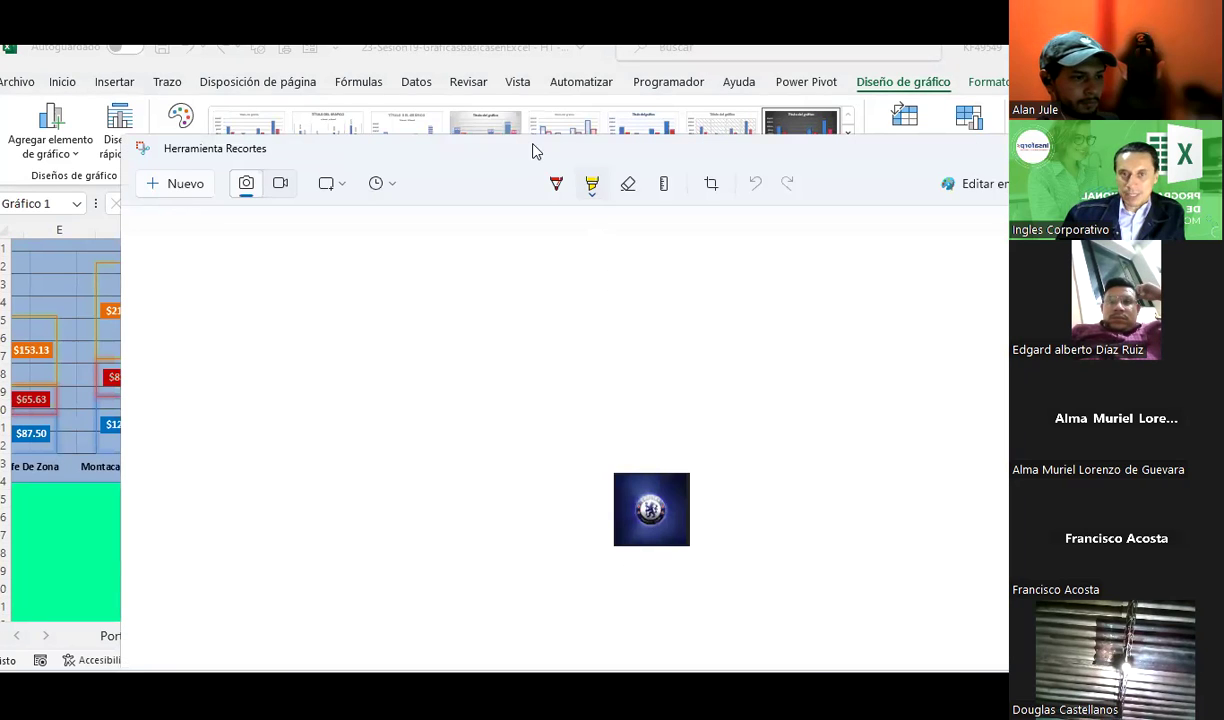
left_click_drag(533, 150, 497, 64)
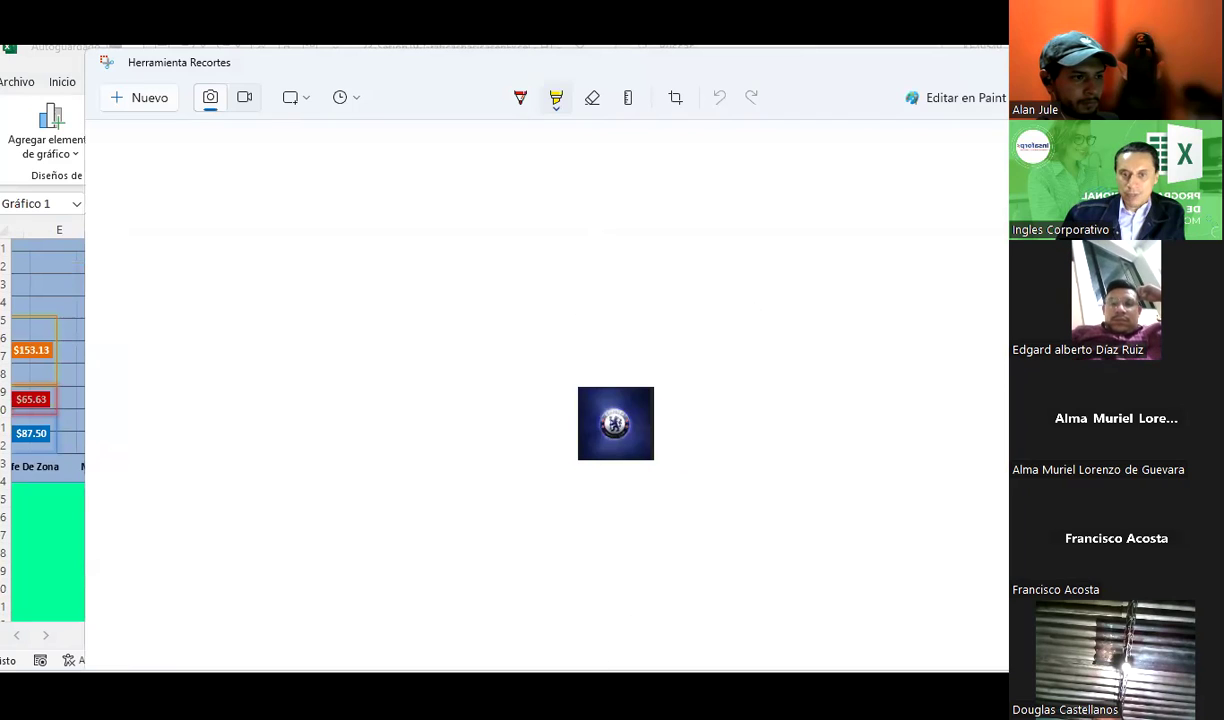
left_click(140, 97)
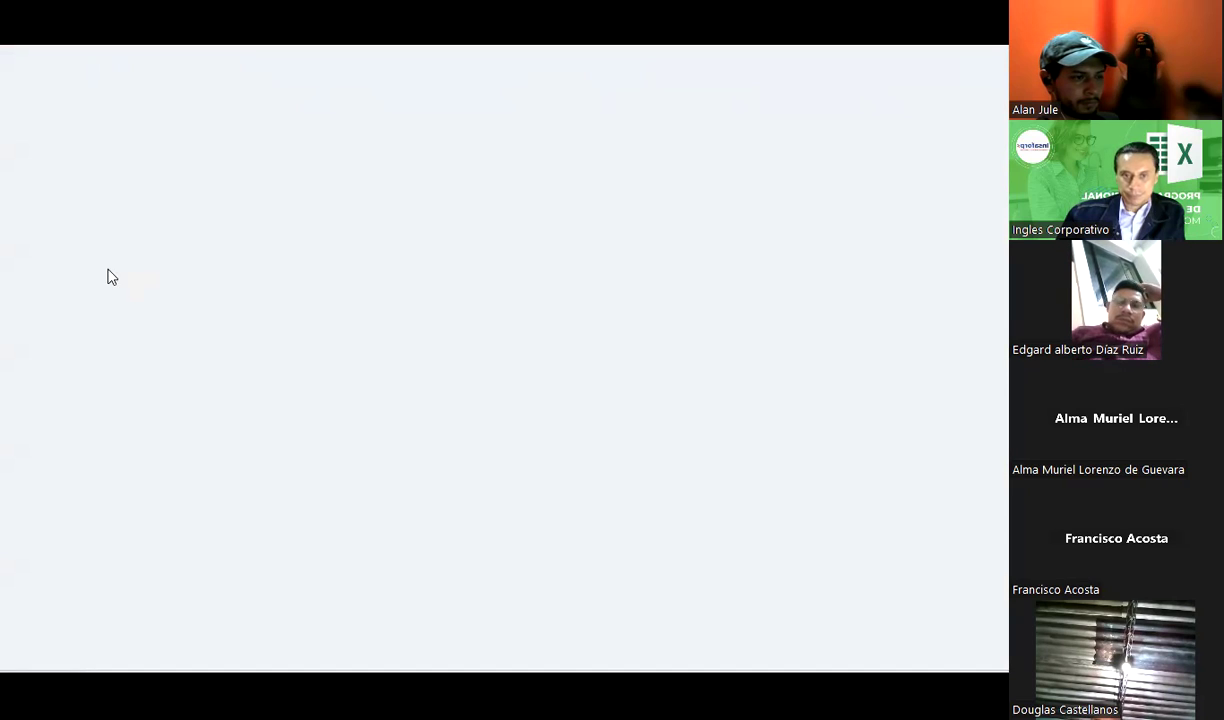
left_click_drag(111, 277, 90, 255)
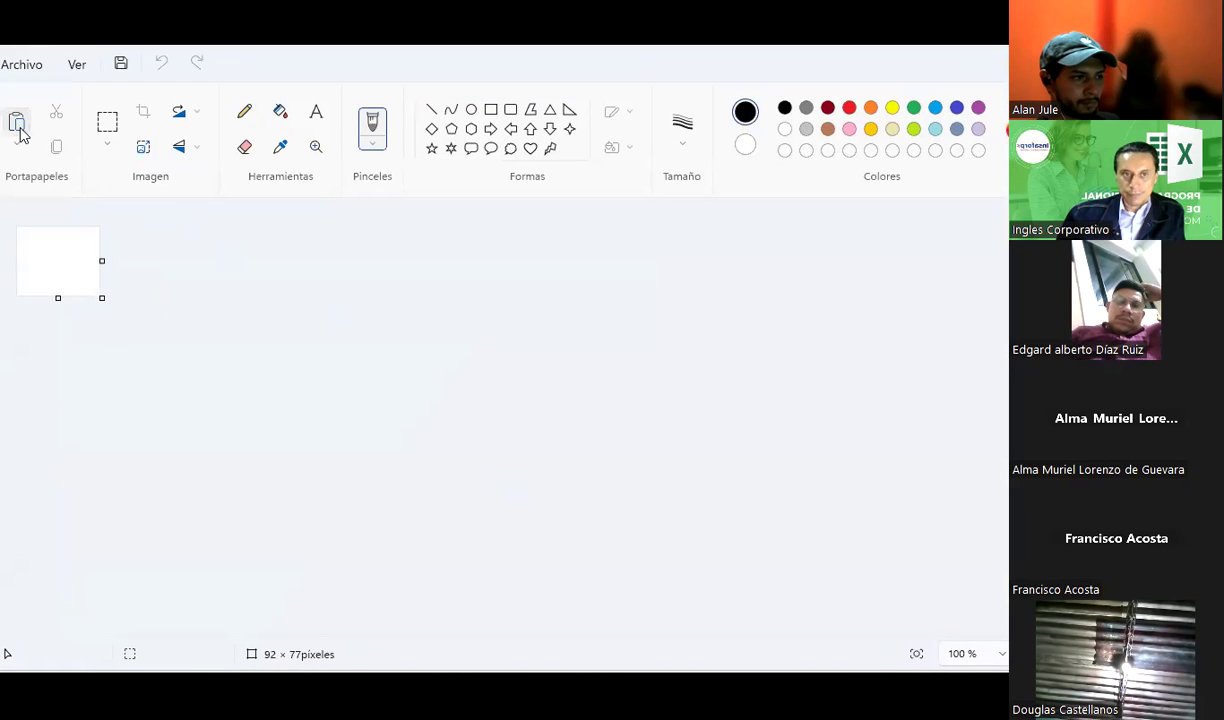
Open the logo snip in Paint, save it as JPEG 'Chelsea' on the Desktop, then close Paint.
left_click(18, 125)
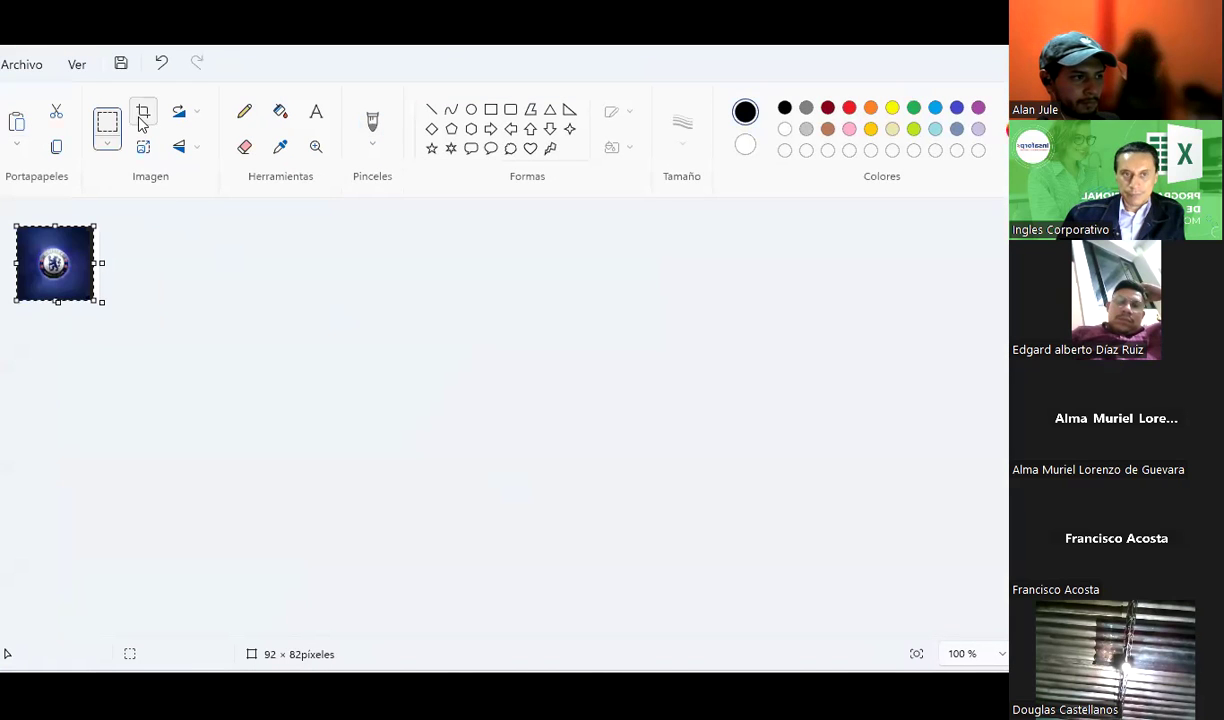
left_click(28, 77)
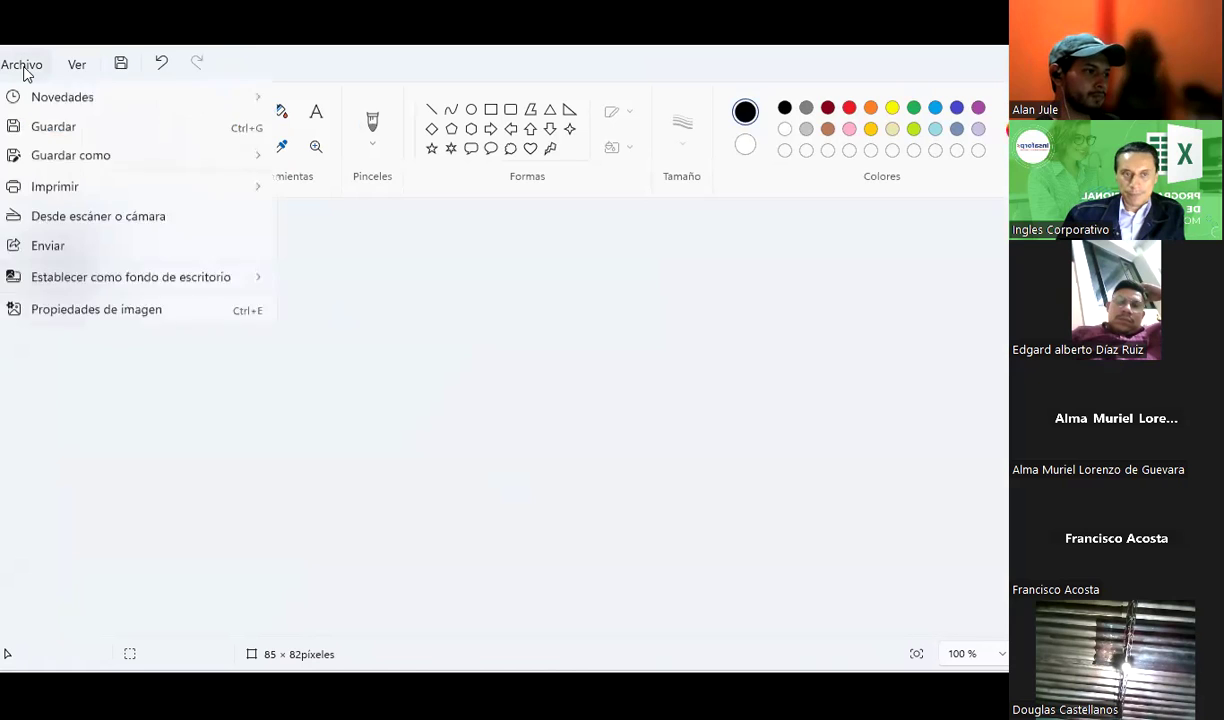
mouse_move(76, 214)
left_click(358, 250)
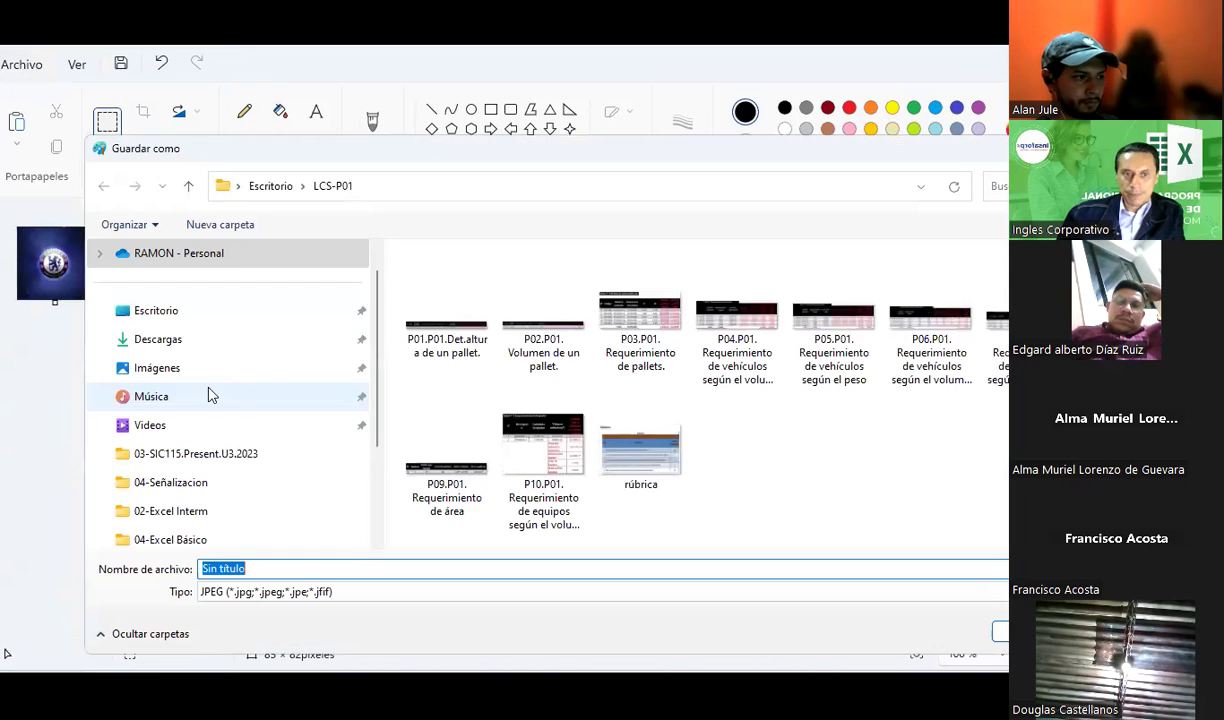
left_click(179, 310)
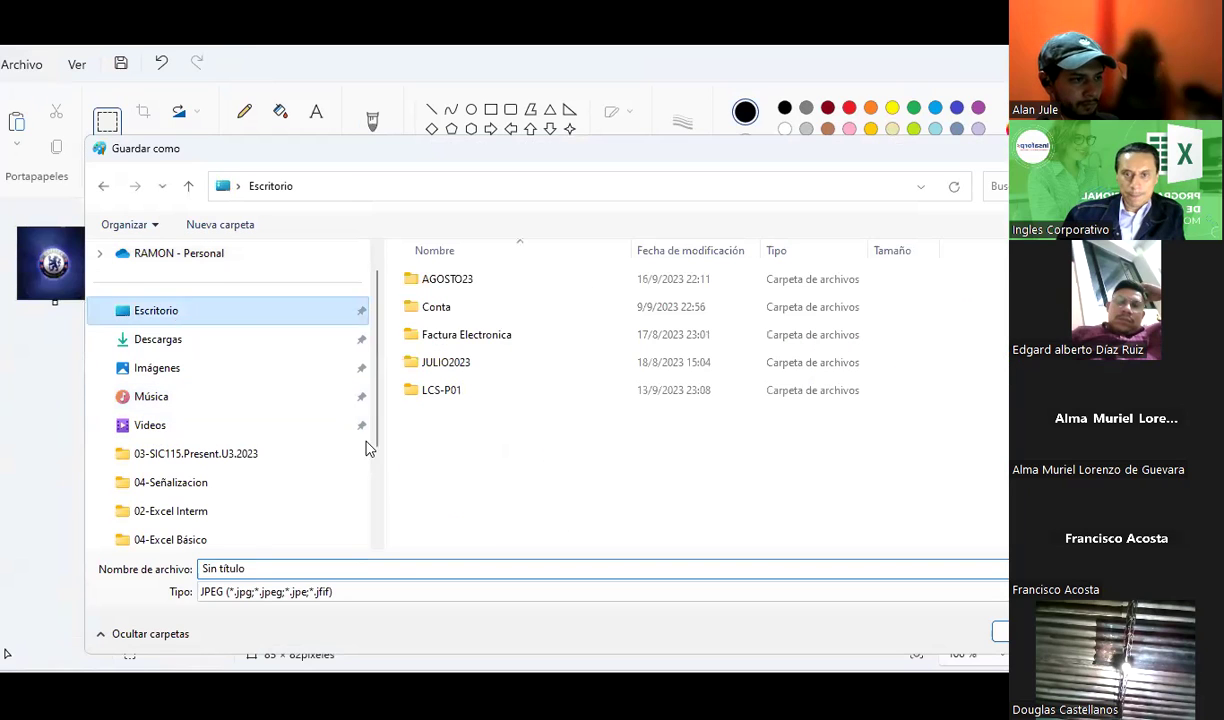
left_click(372, 568)
type("ch")
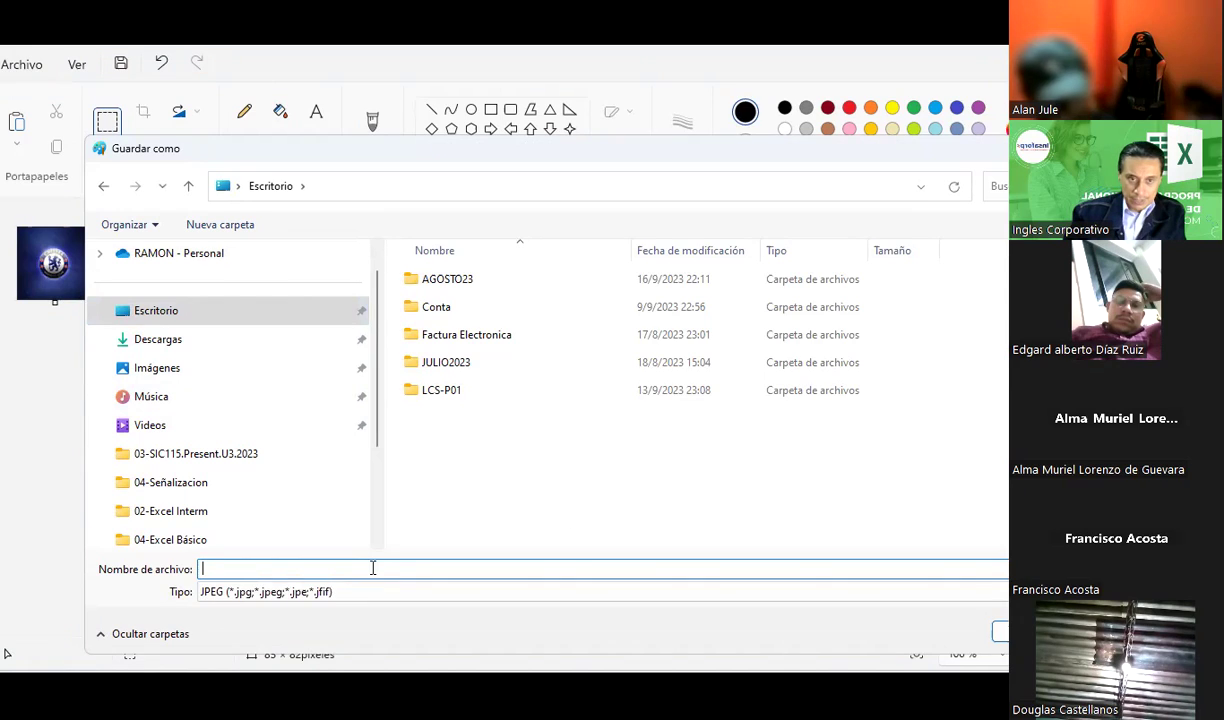
type("ch")
key("BackSpace")
key("BackSpace")
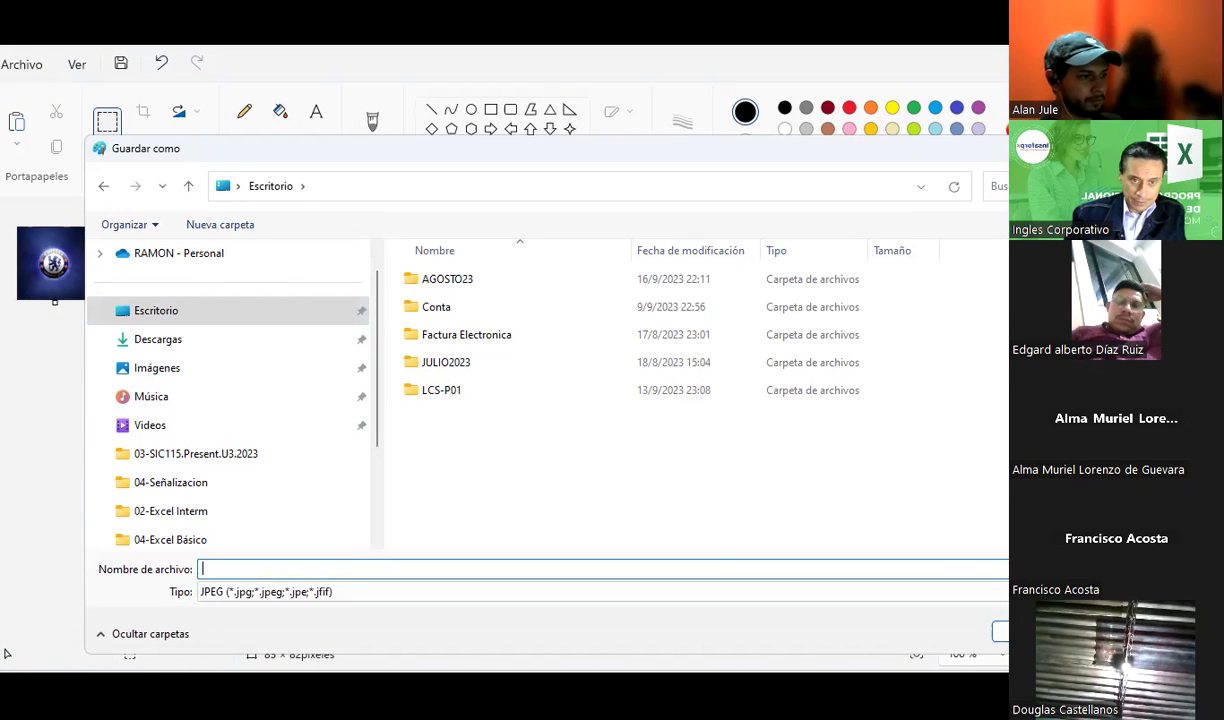
type("Chelsea")
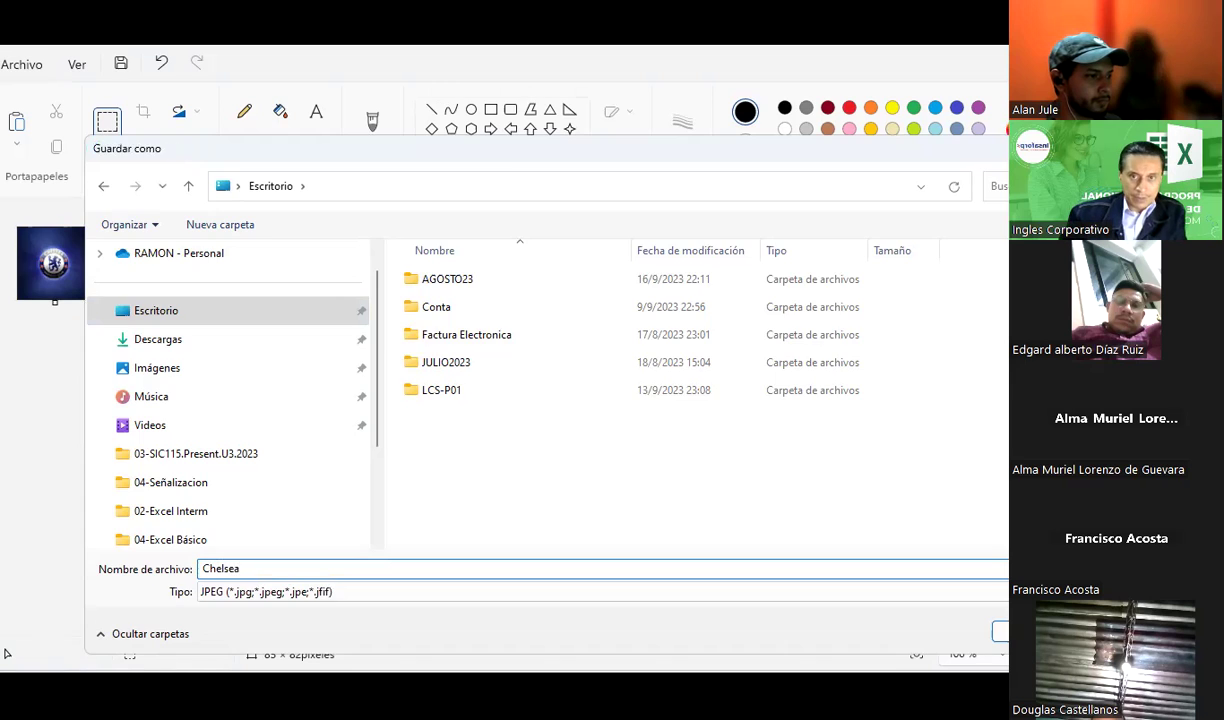
key("Return")
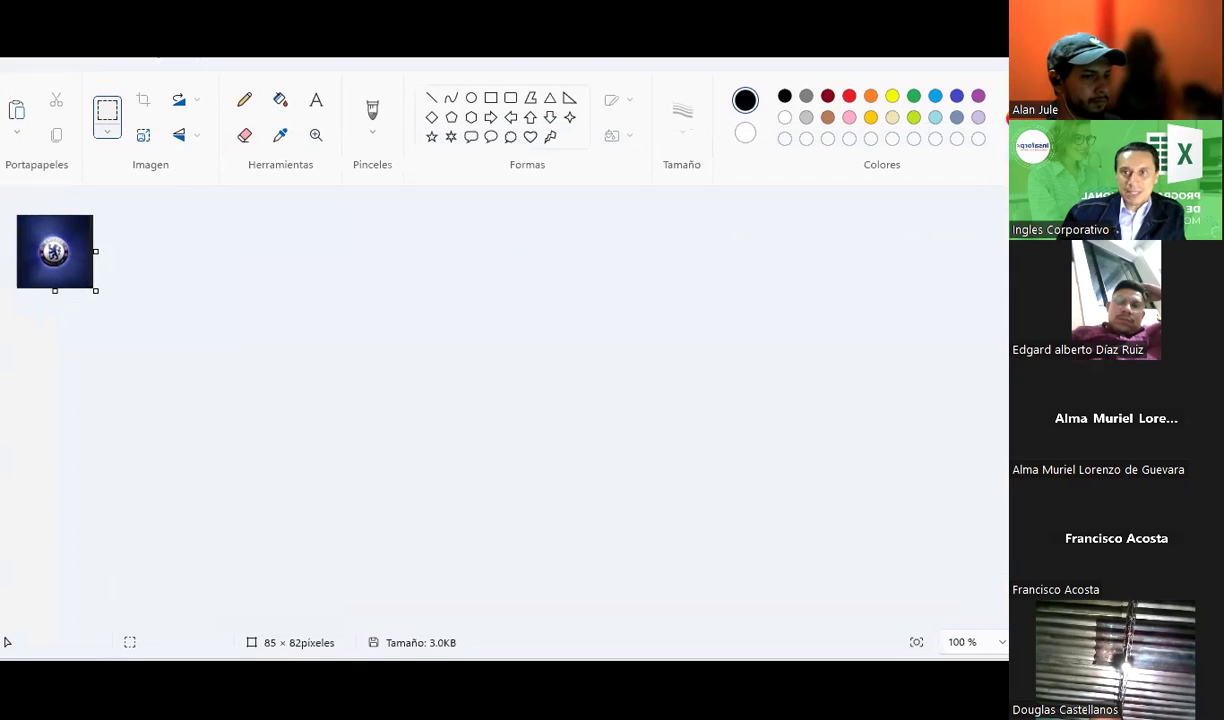
key("super+Down")
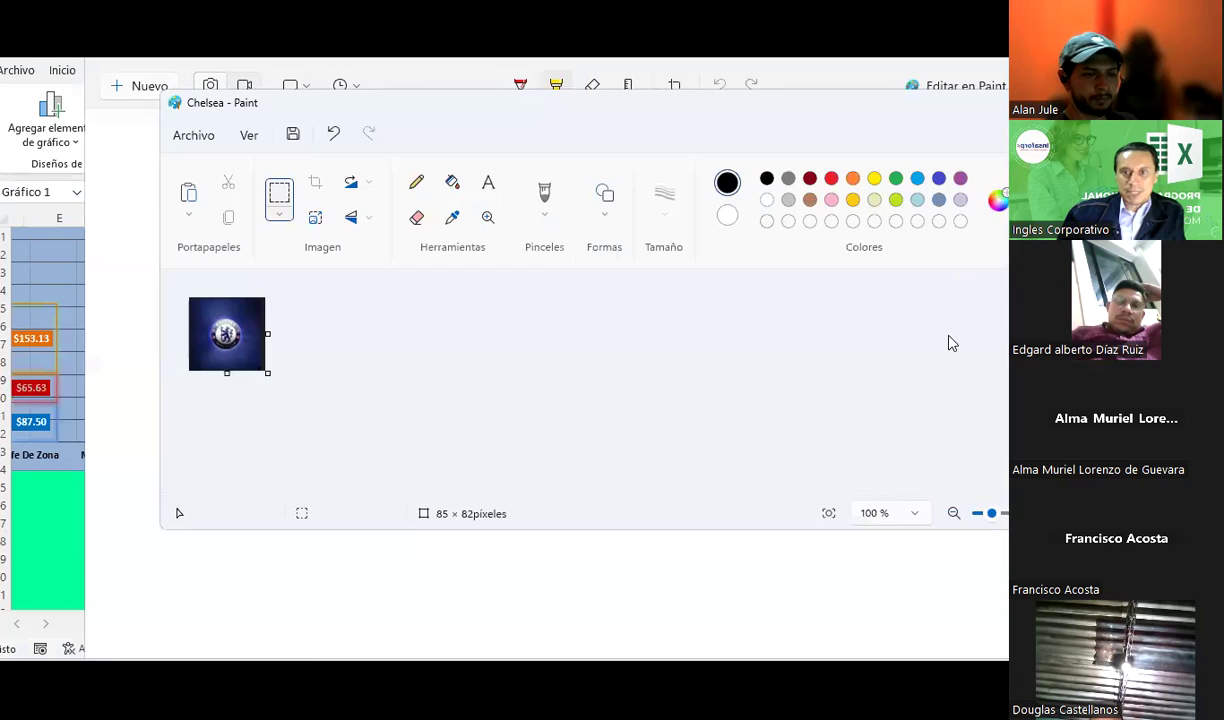
Return to Excel and select the whole blue Series1 bars in the overtime chart.
key("super+Down")
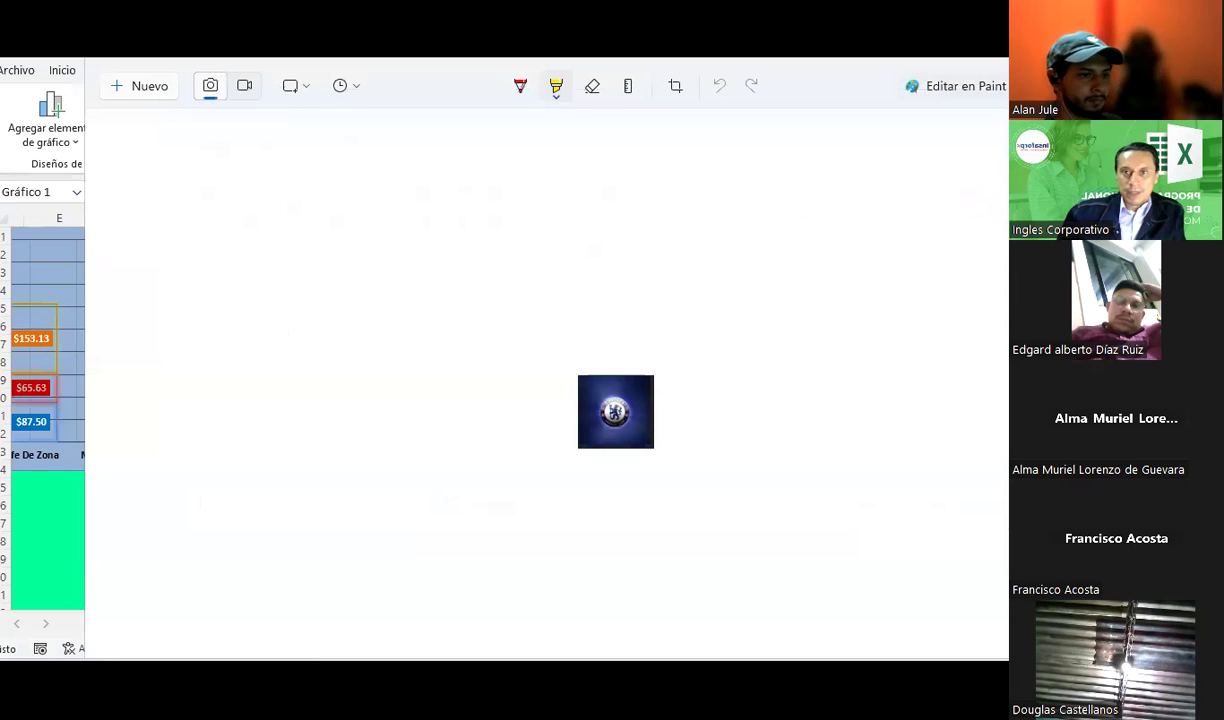
key("super+Down")
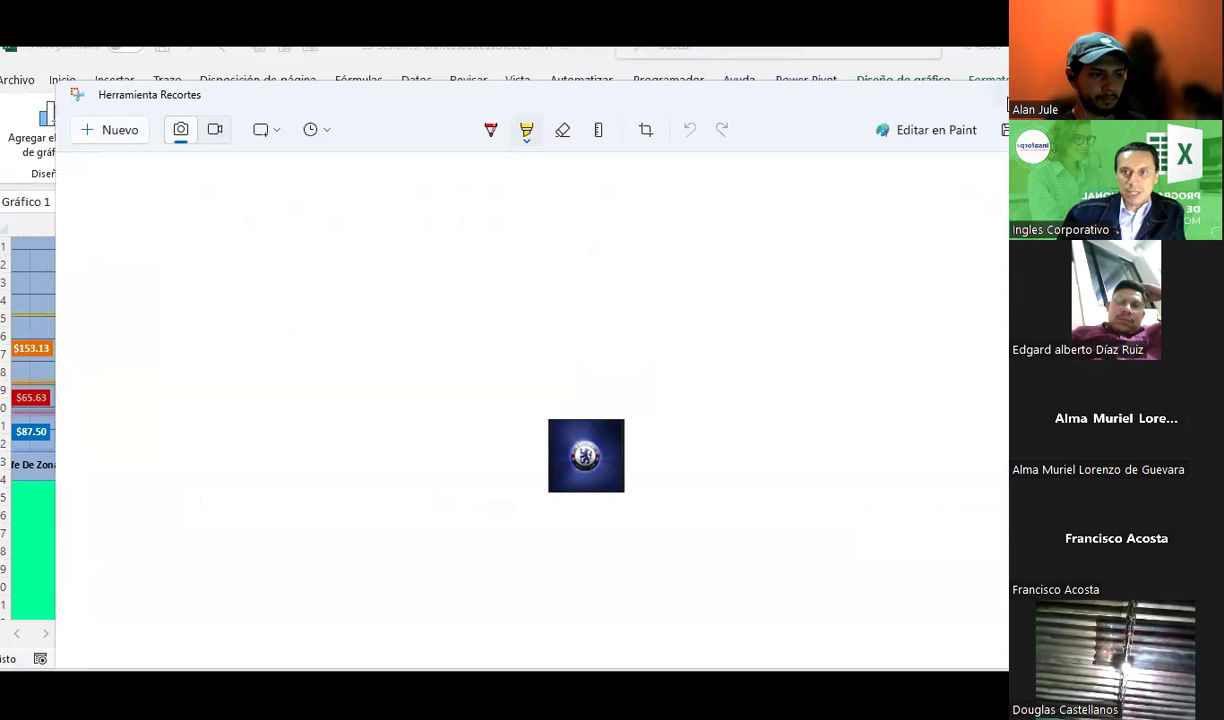
left_click(496, 467)
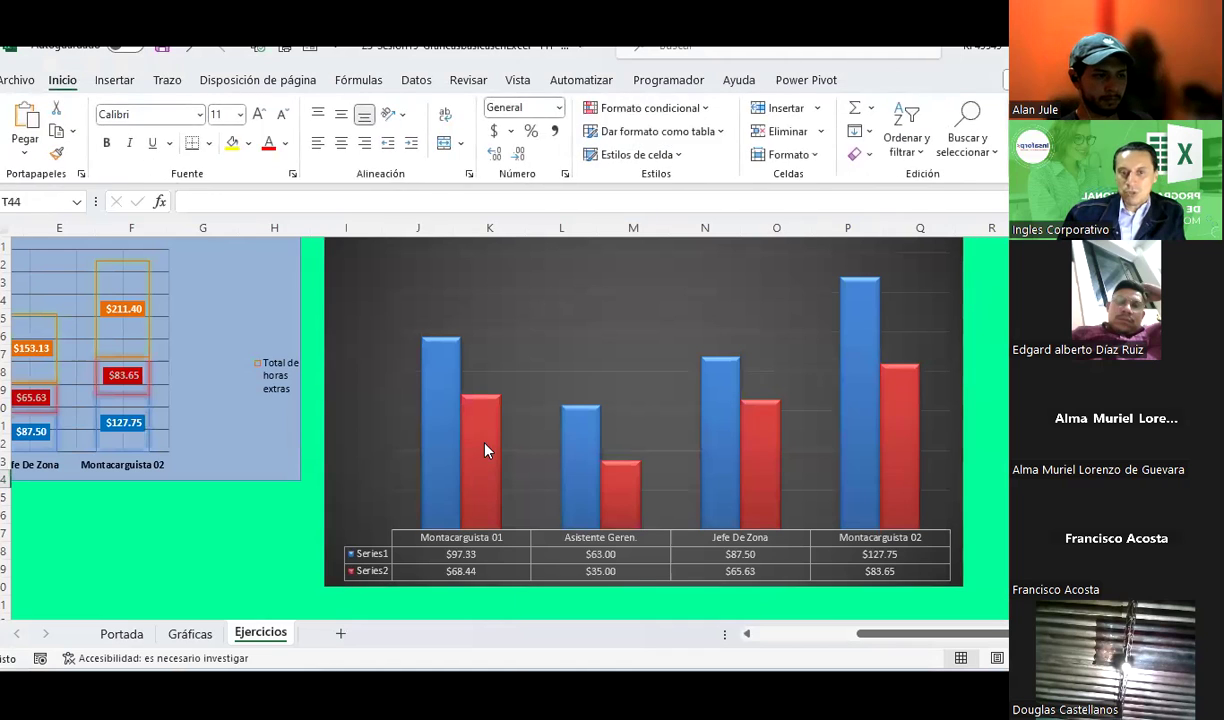
left_click(485, 450)
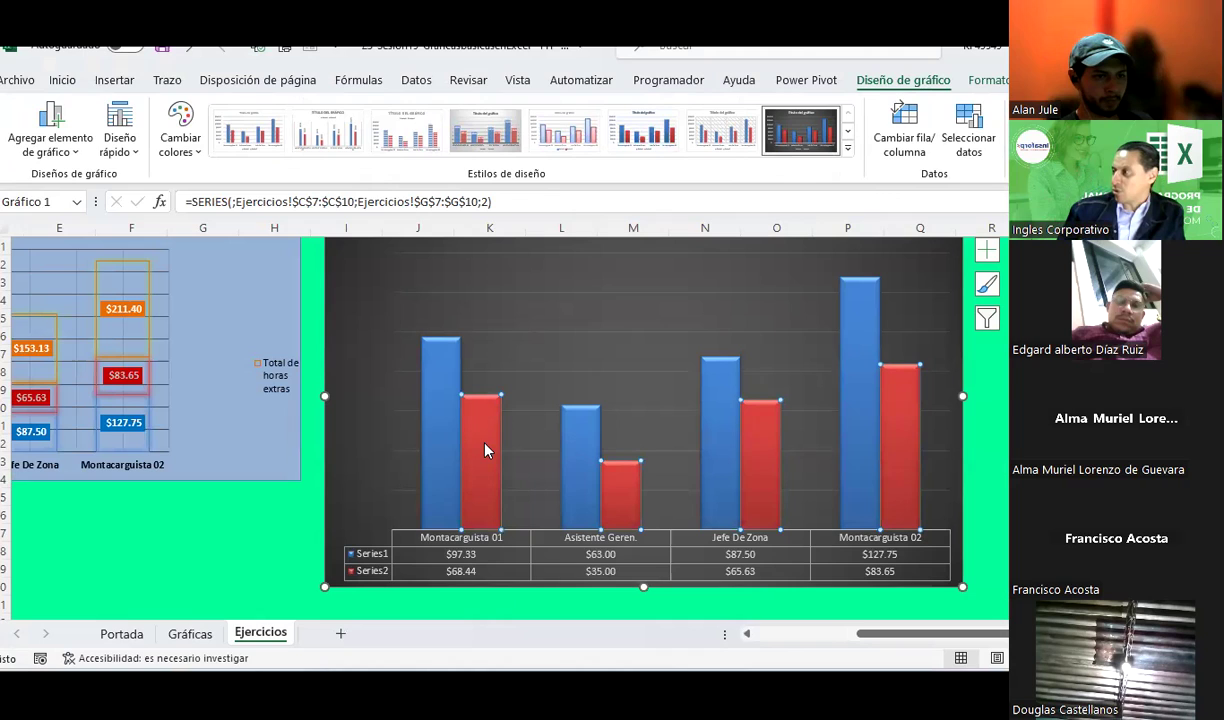
left_click(435, 372)
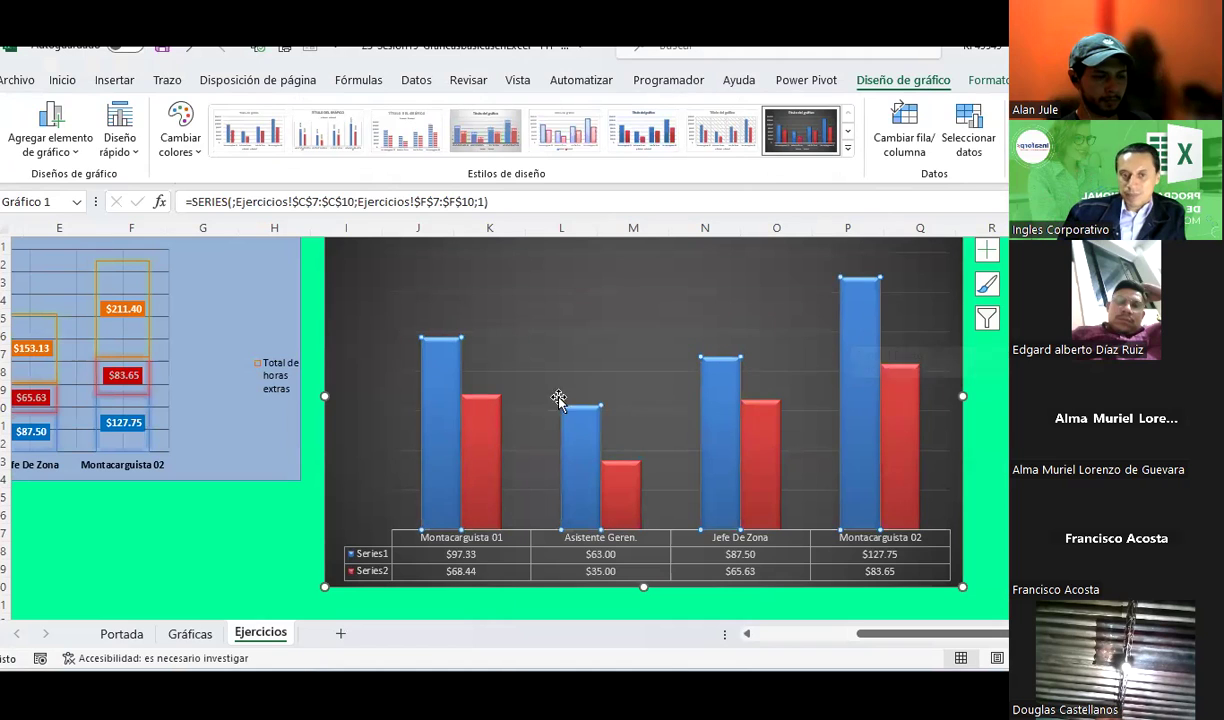
left_click(449, 376)
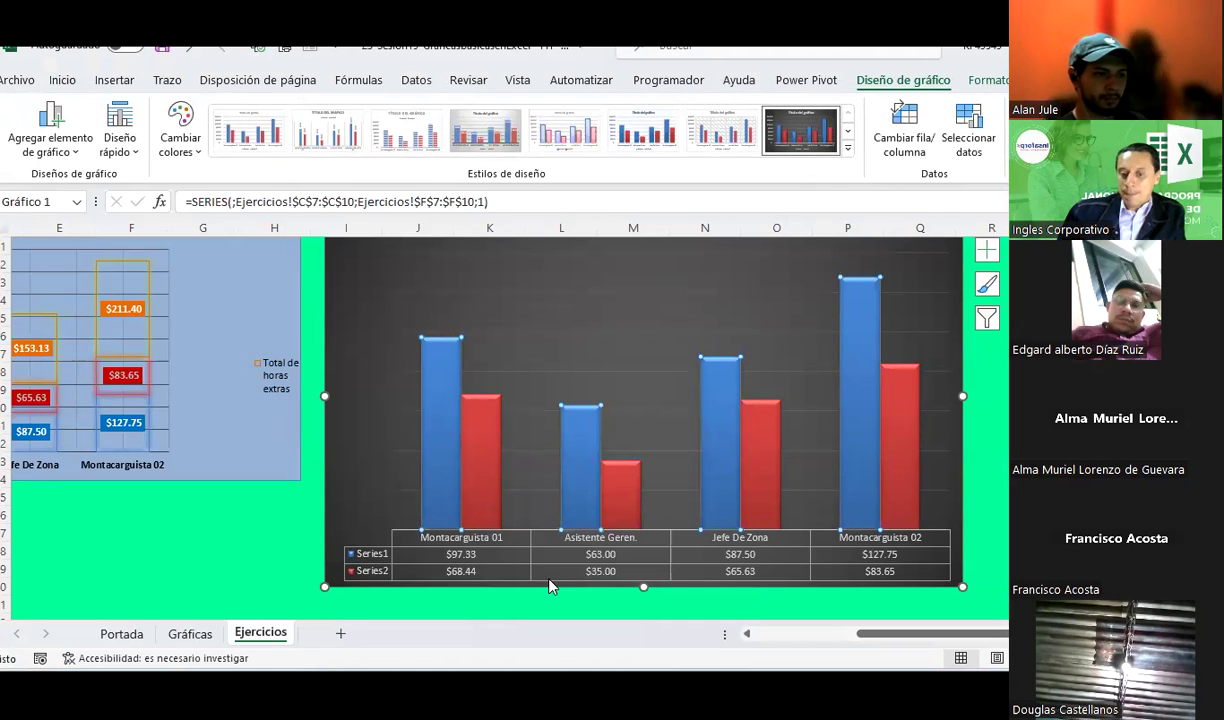
left_click(443, 355)
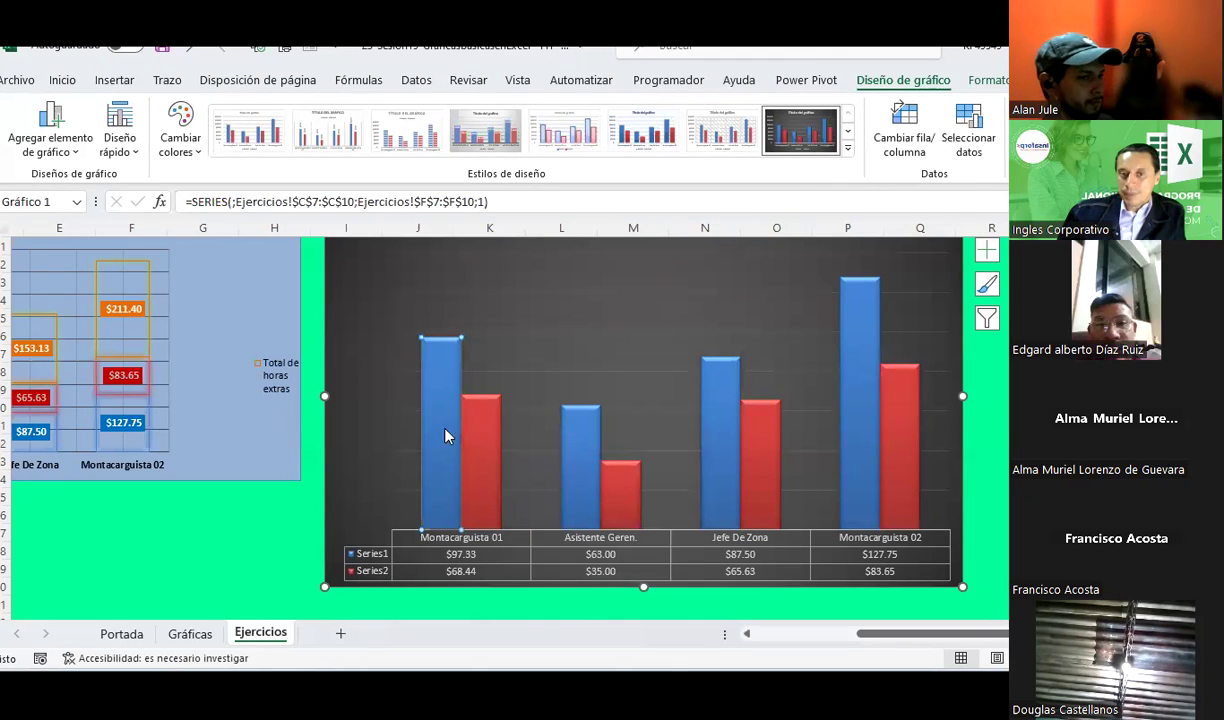
mouse_move(442, 428)
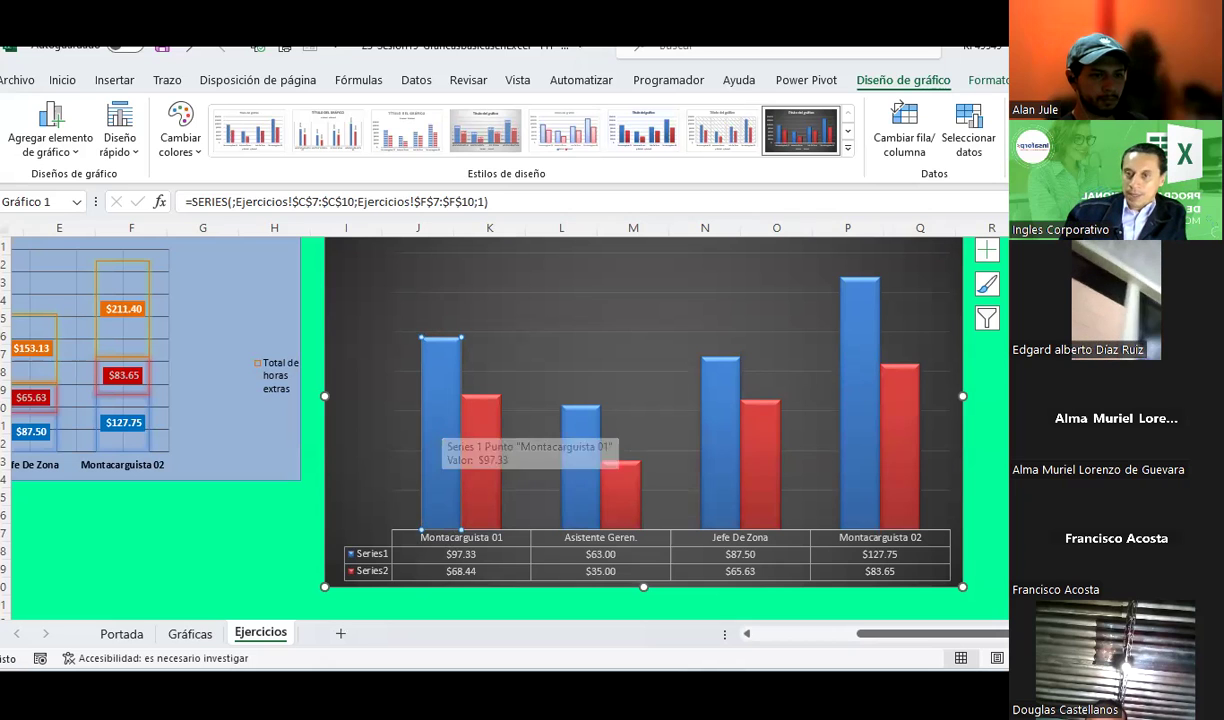
left_click(433, 380)
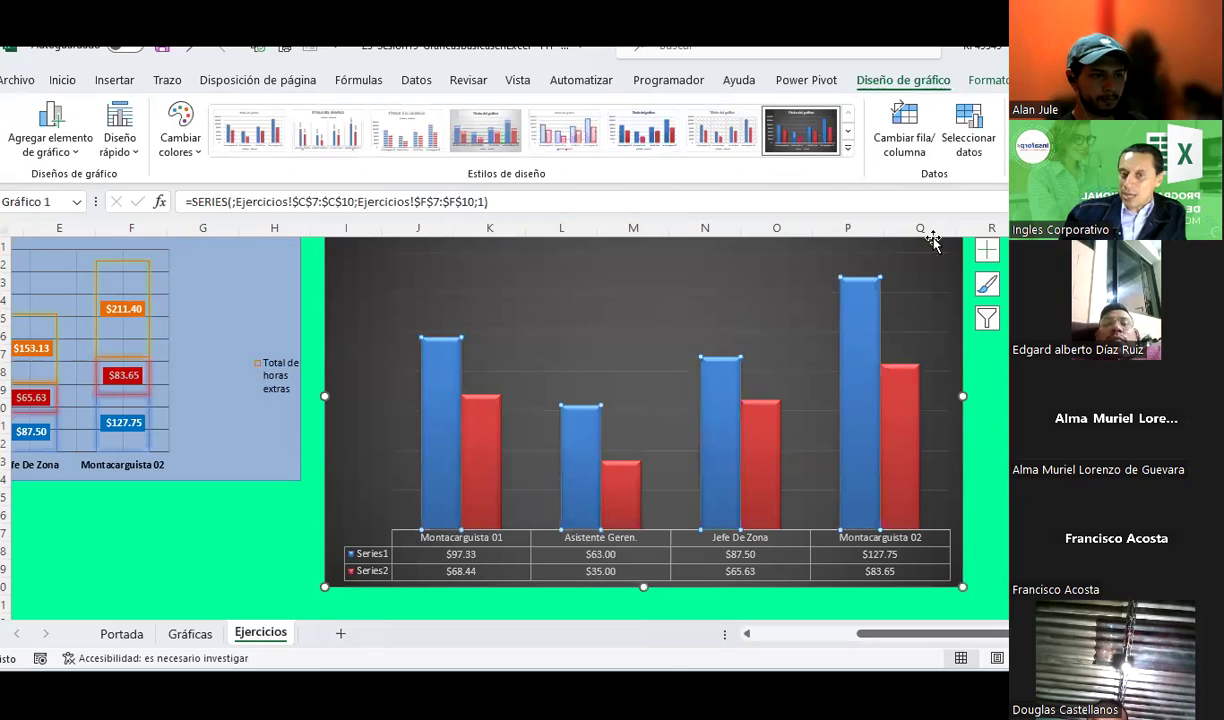
Set Series1 fill to Relleno con imagen o textura in Dar formato a serie de datos, then choose Insertar.
right_click(445, 370)
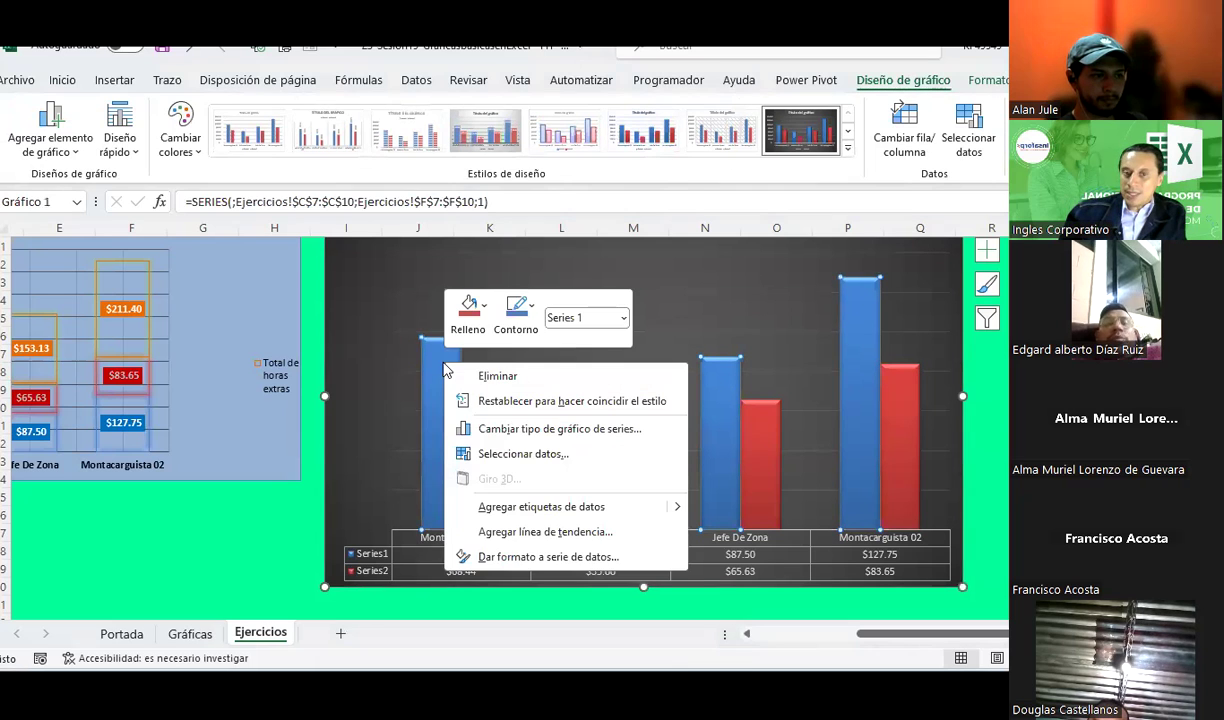
left_click(556, 560)
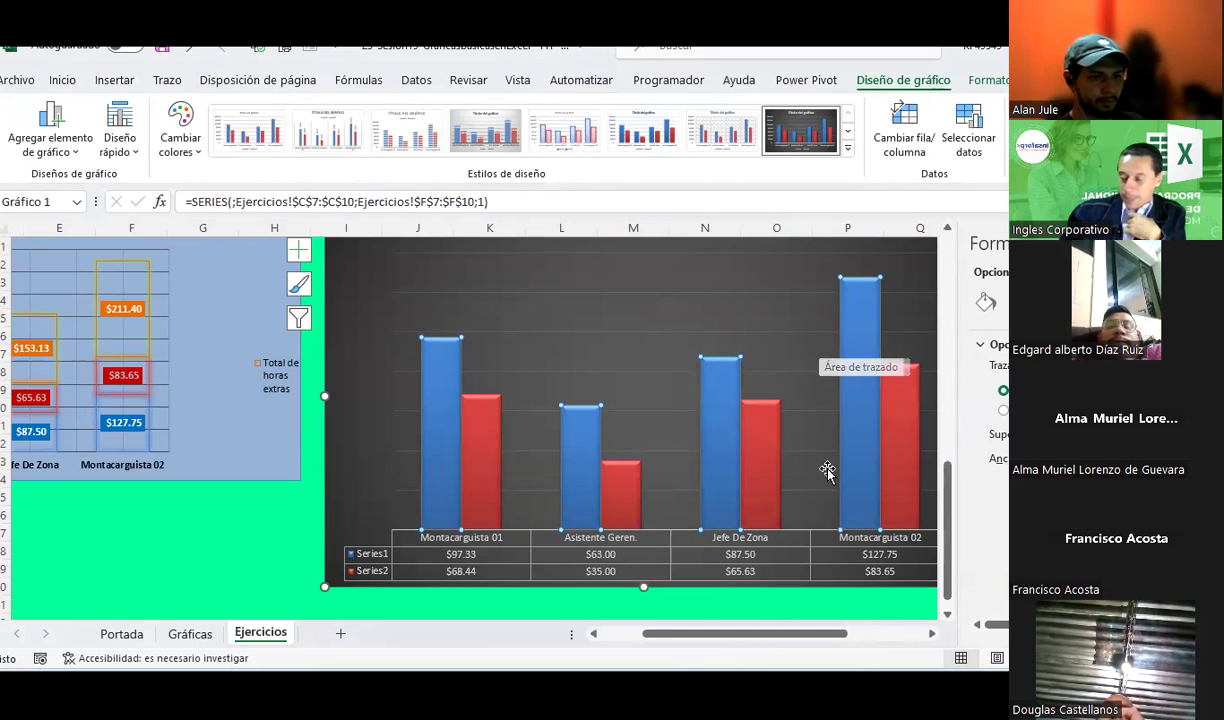
left_click(987, 302)
left_click(980, 345)
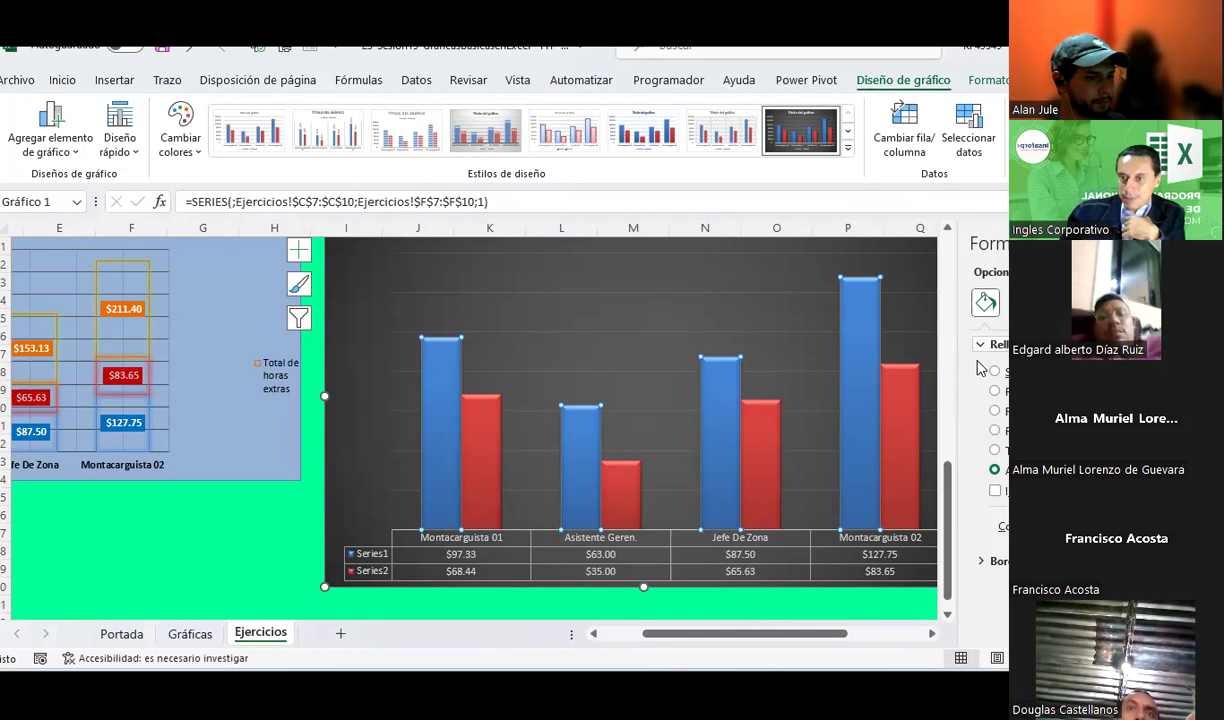
left_click_drag(957, 420, 669, 428)
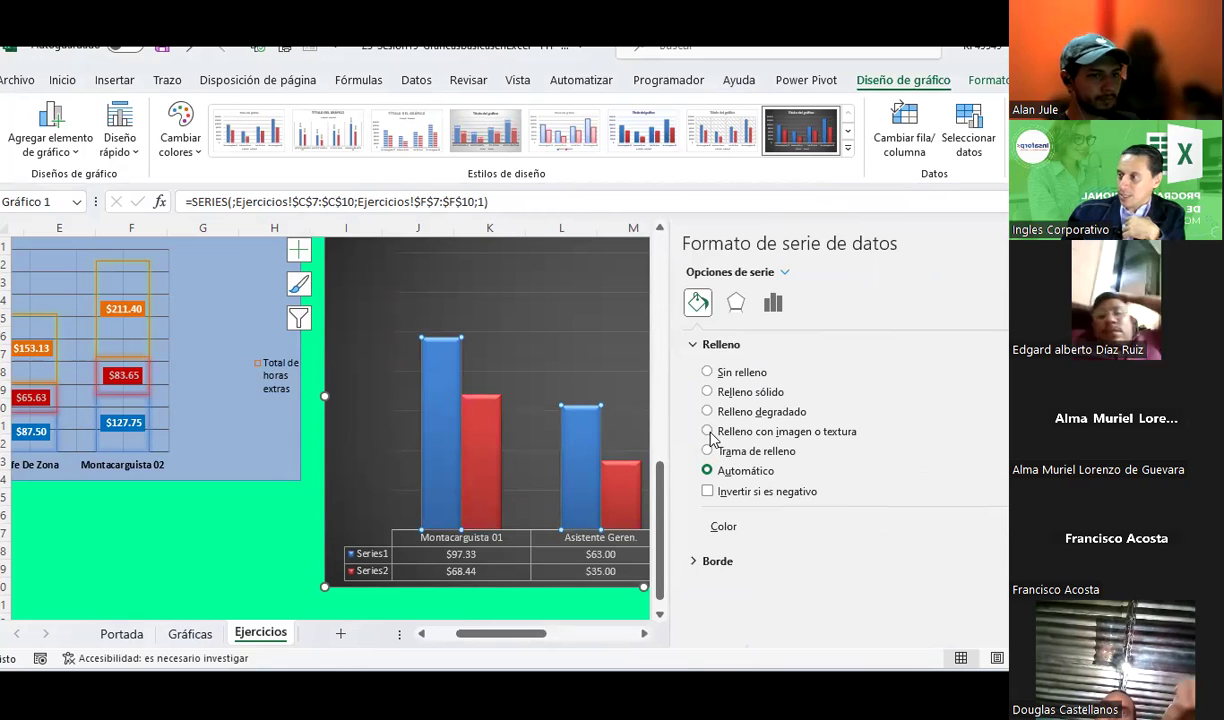
left_click(709, 433)
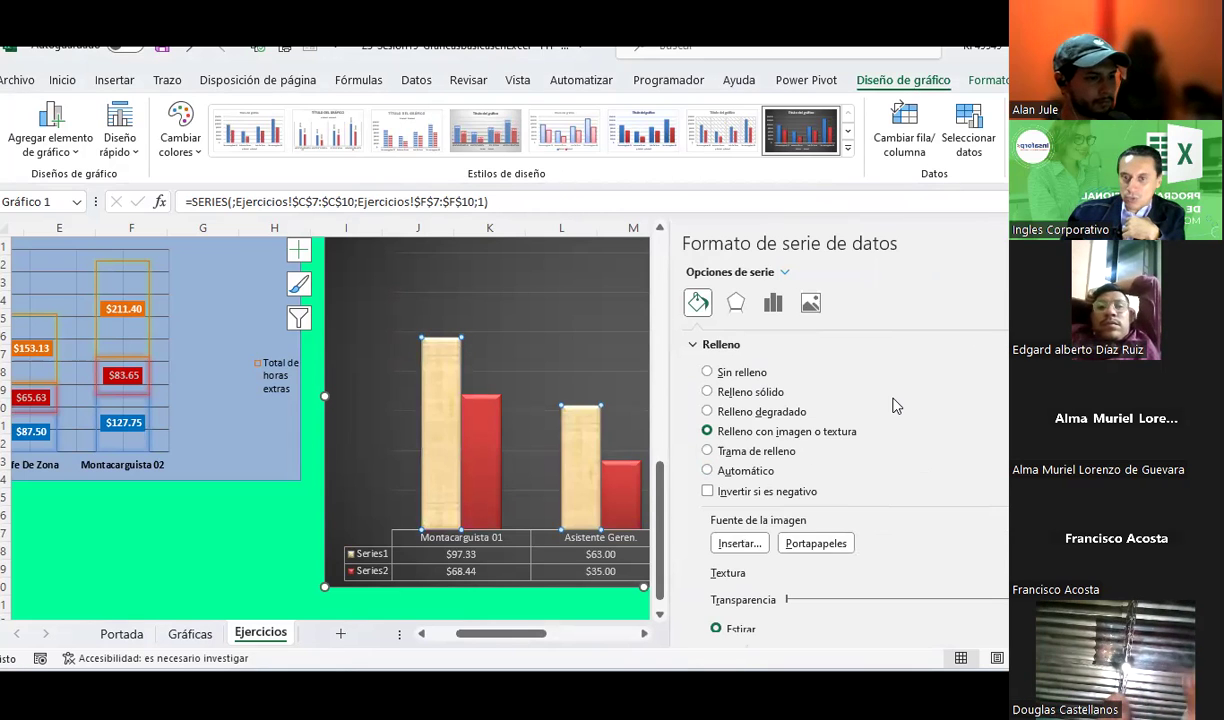
scroll(893, 405, "down", 2)
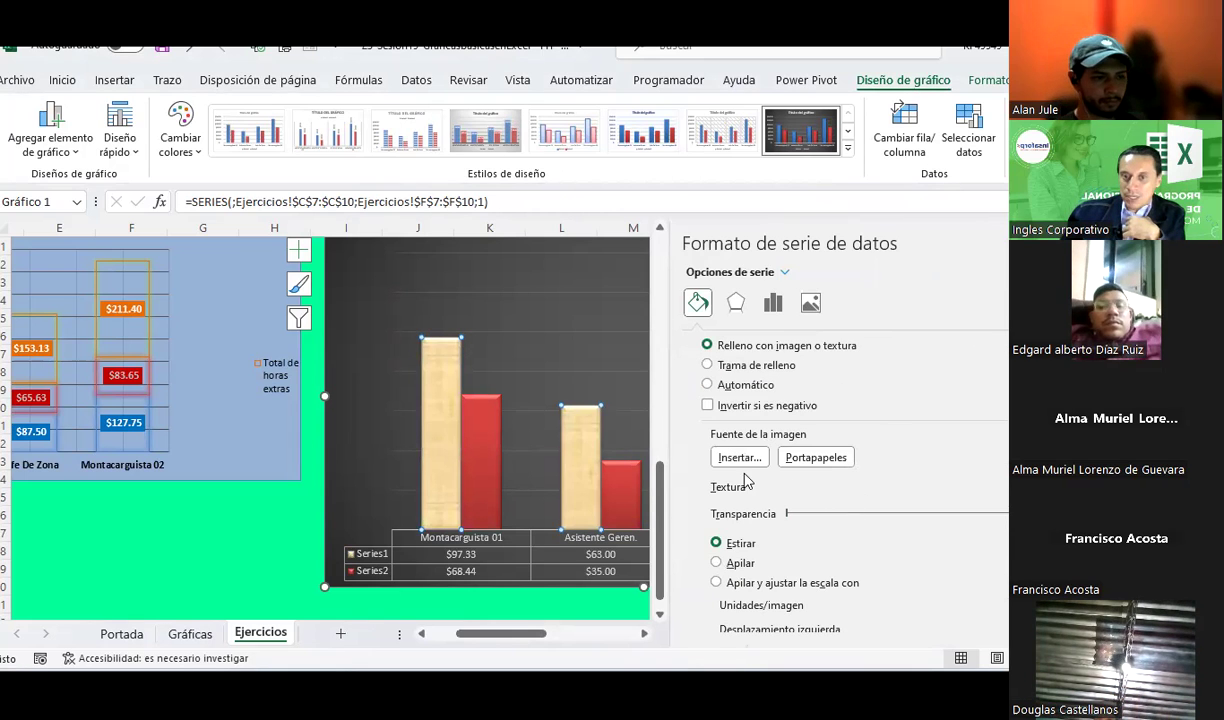
left_click(739, 458)
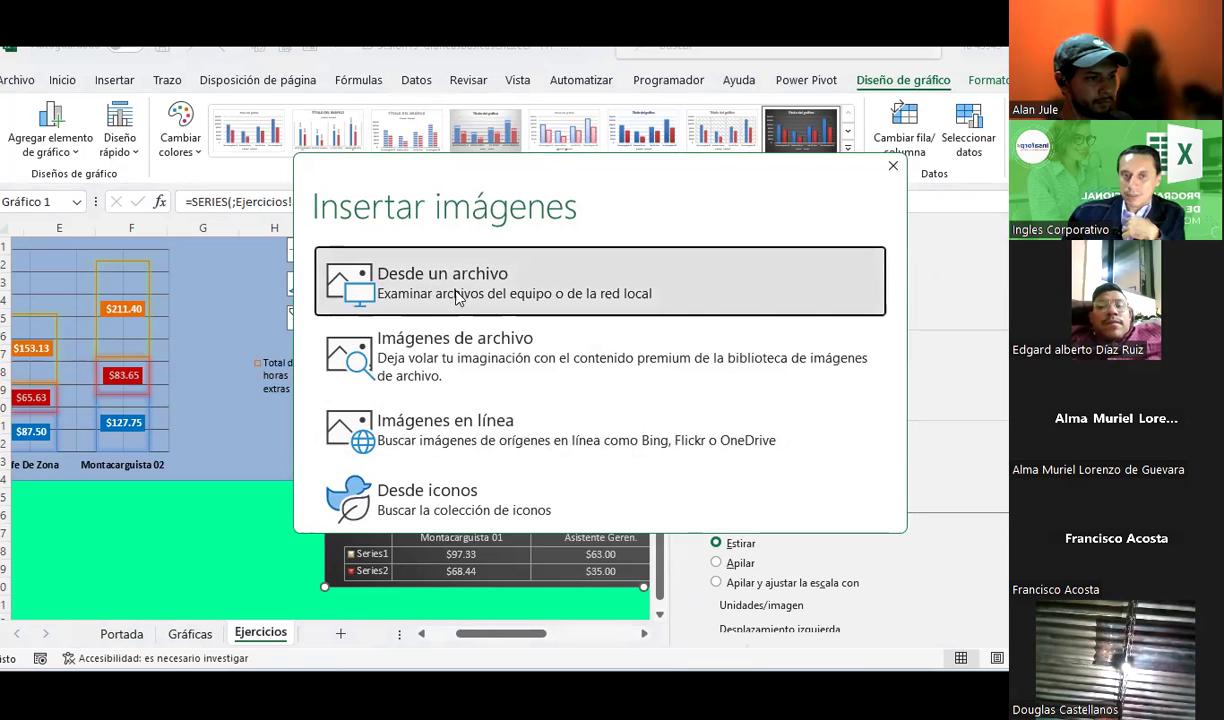
Fill the Series1 bars with the Chelsea image from the Escritorio folder.
left_click(456, 297)
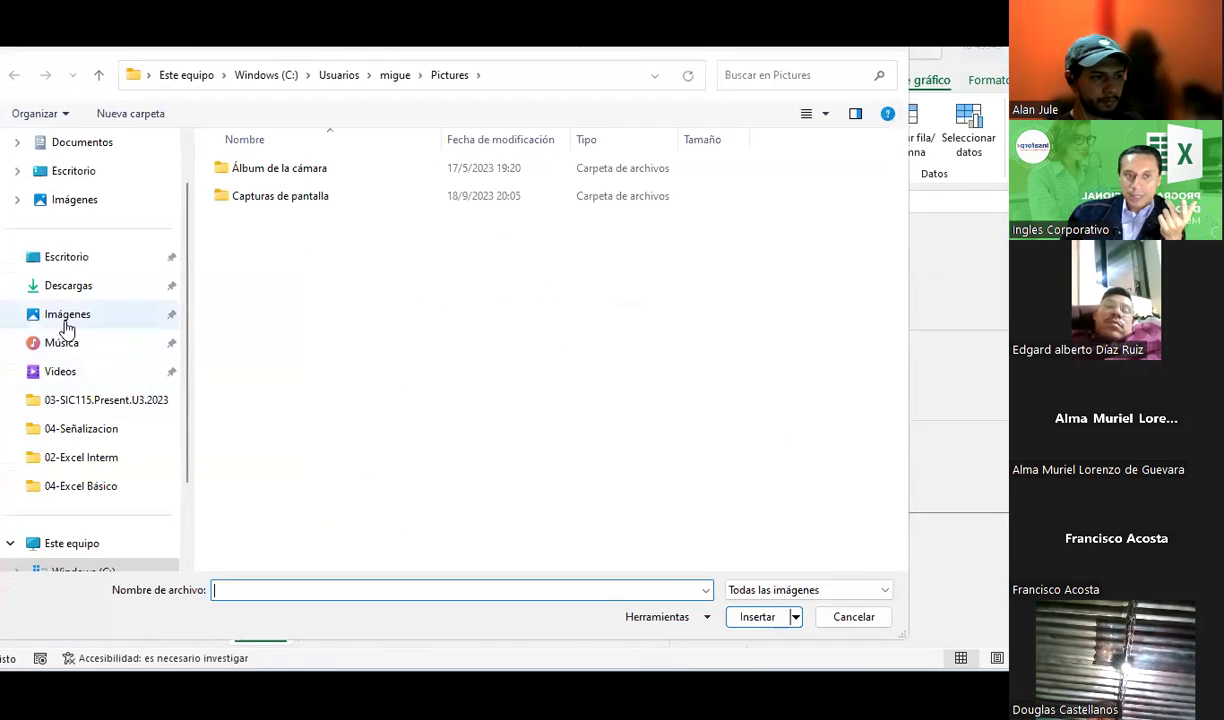
left_click(49, 262)
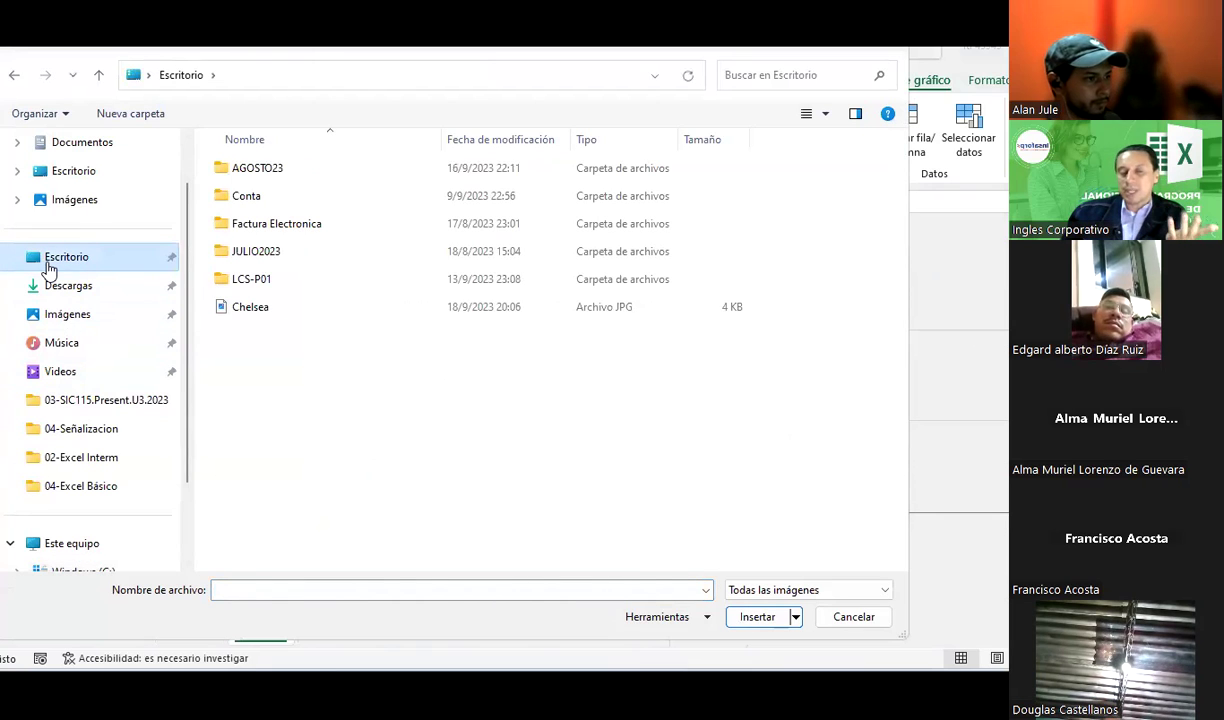
left_click(253, 312)
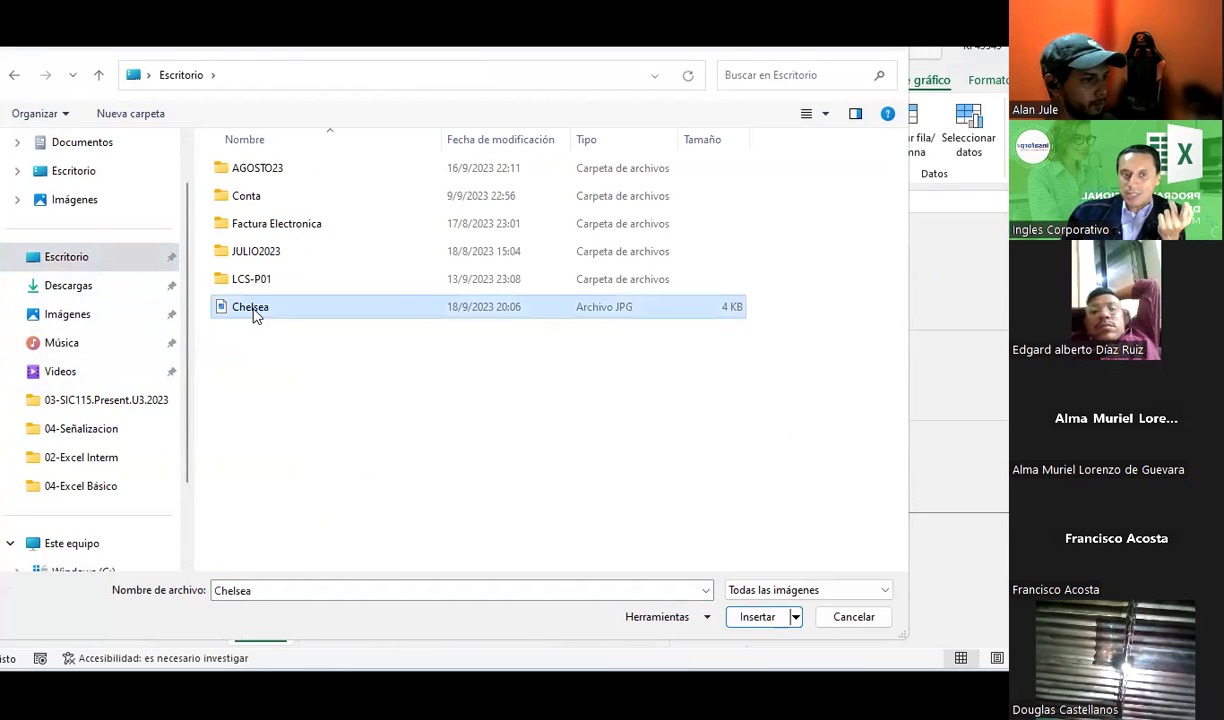
double_click(253, 312)
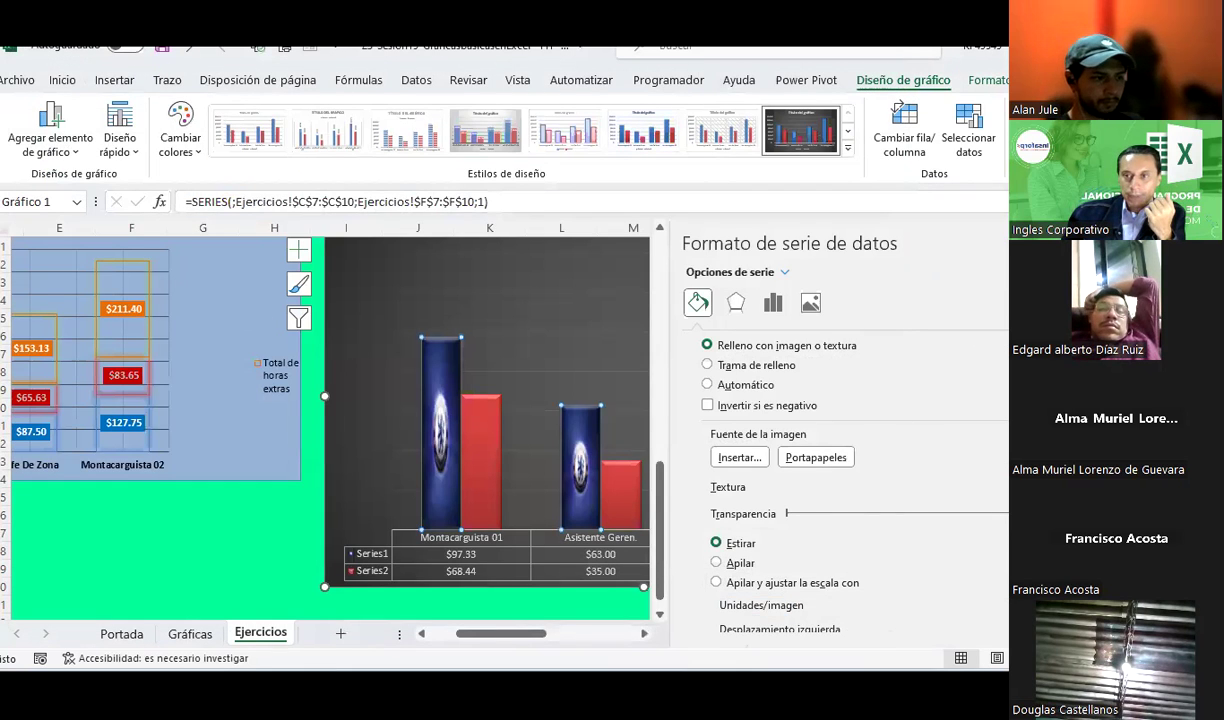
left_click(1003, 243)
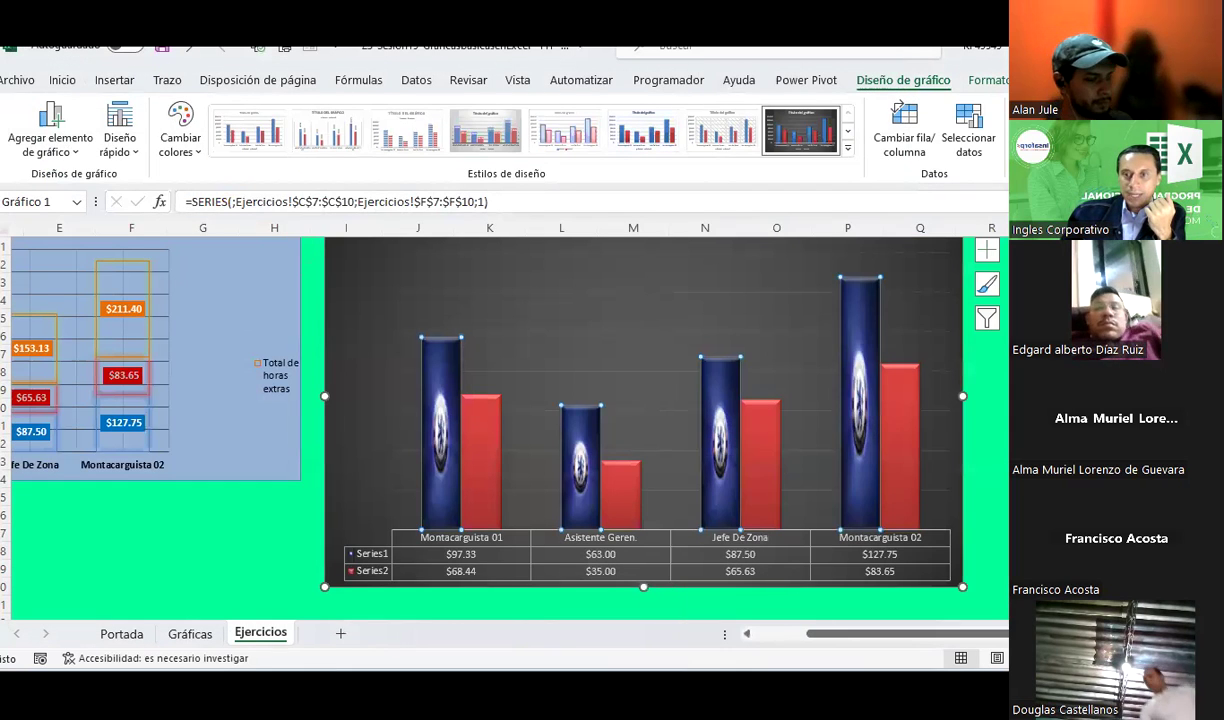
mouse_move(732, 456)
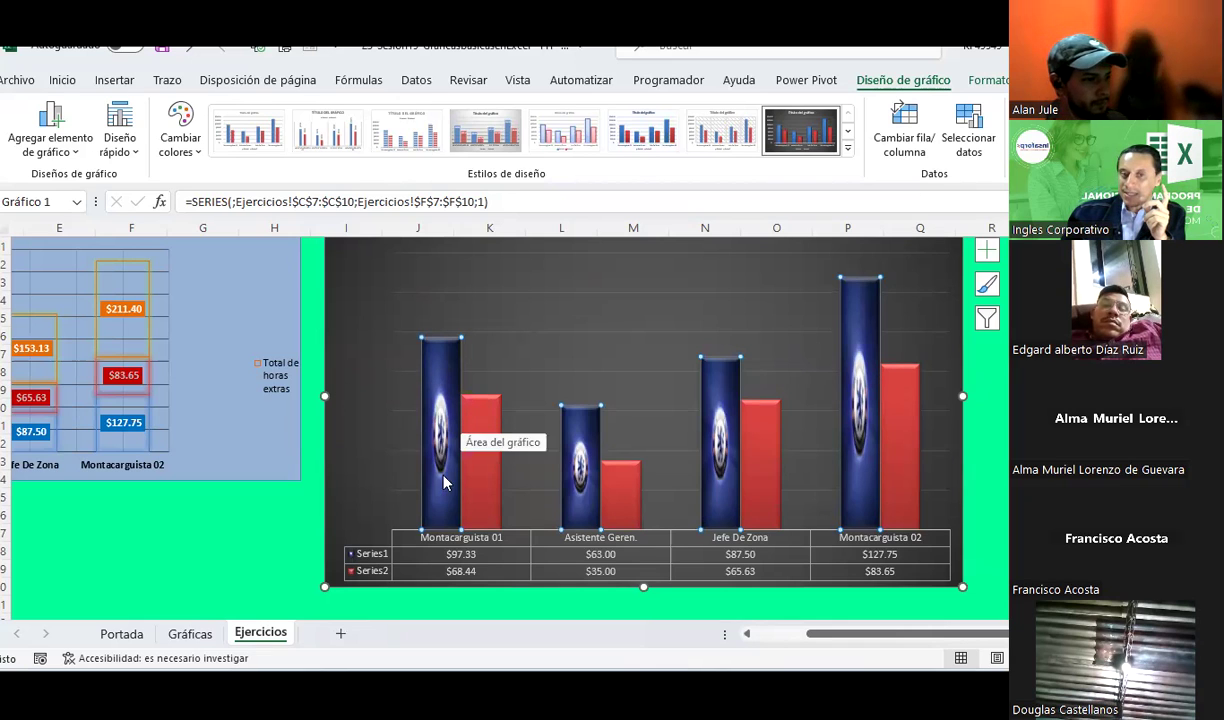
left_click(466, 420)
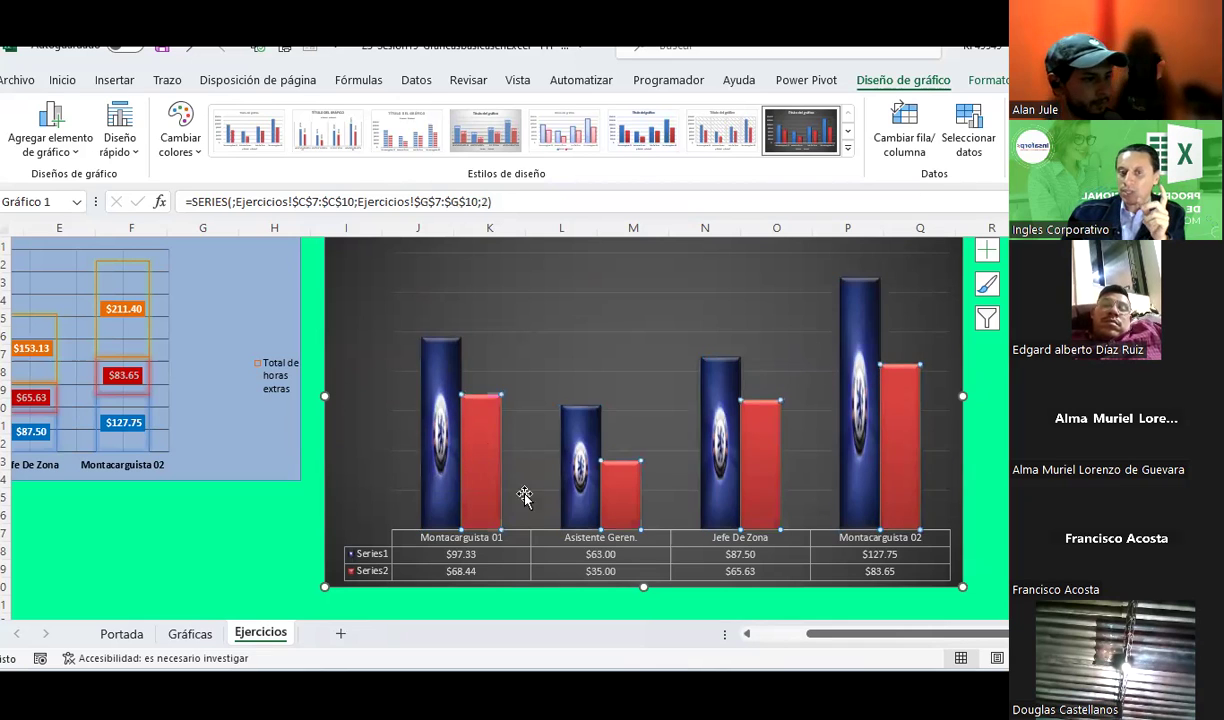
left_click(447, 373)
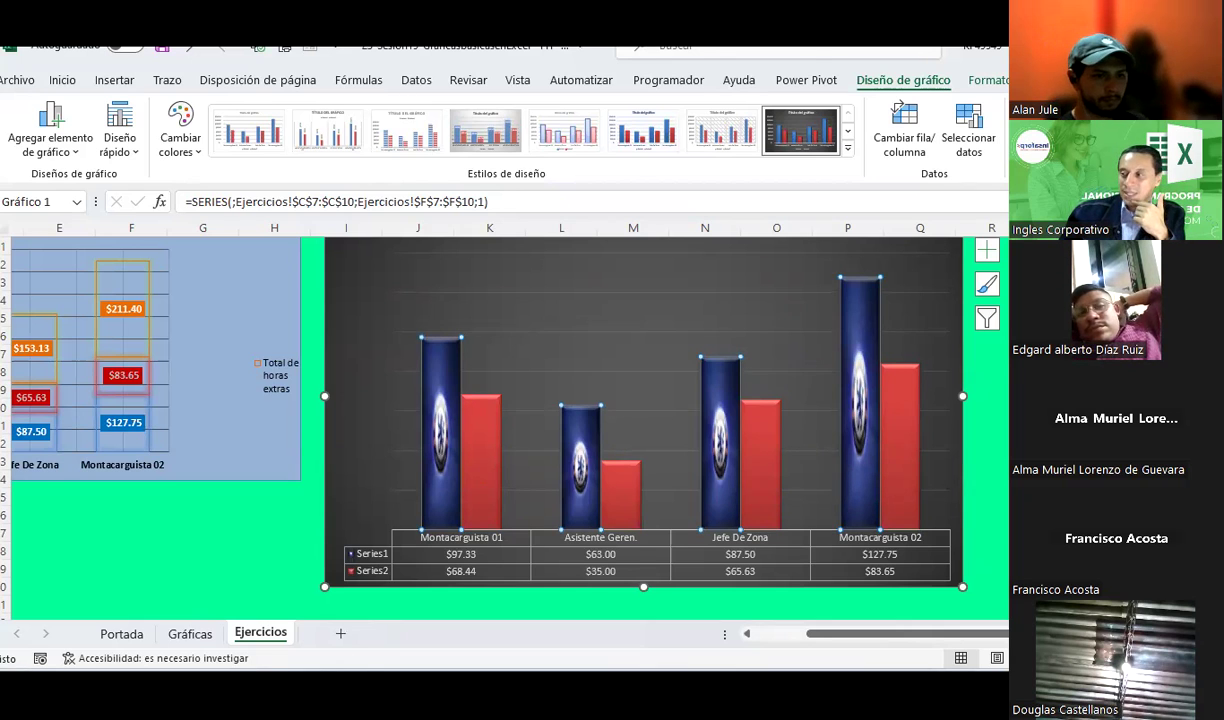
mouse_move(427, 375)
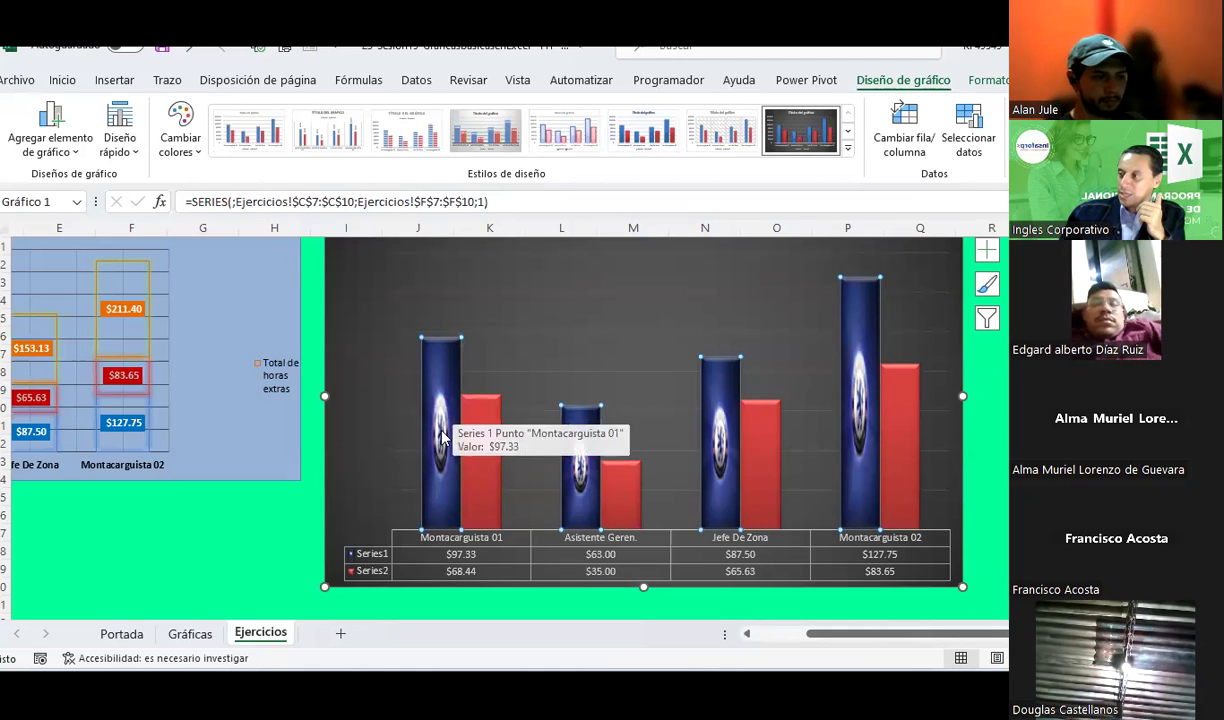
mouse_move(436, 437)
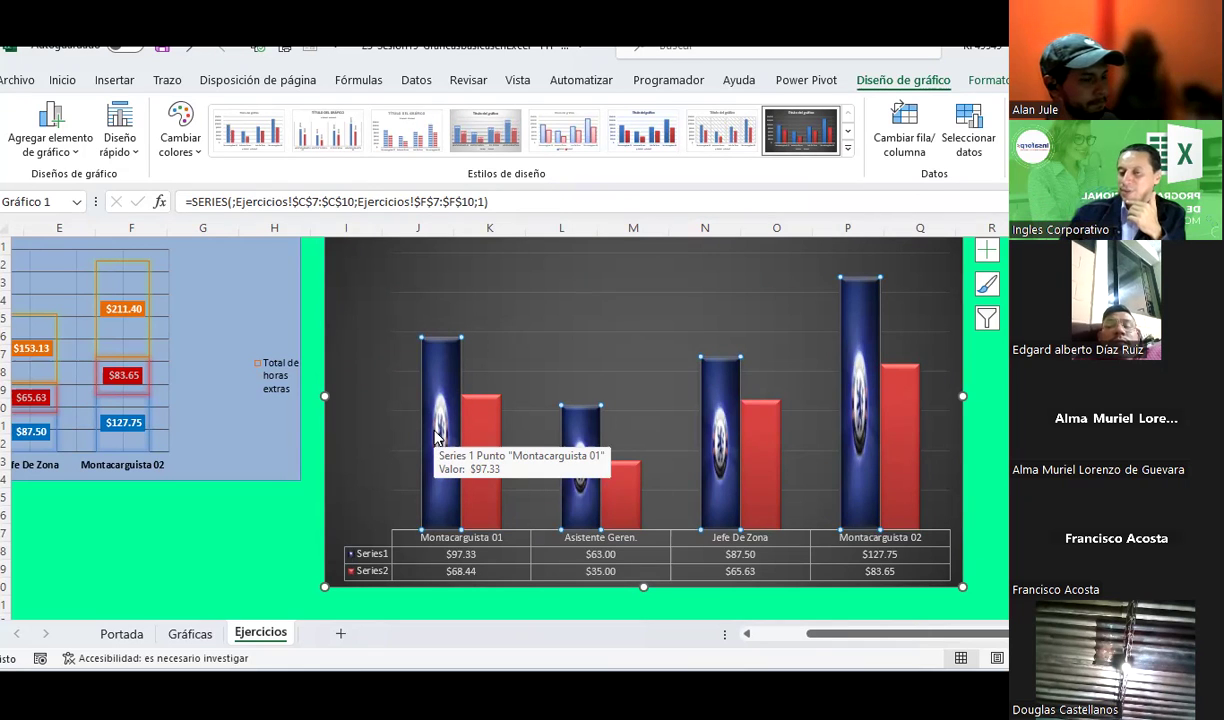
key("Escape")
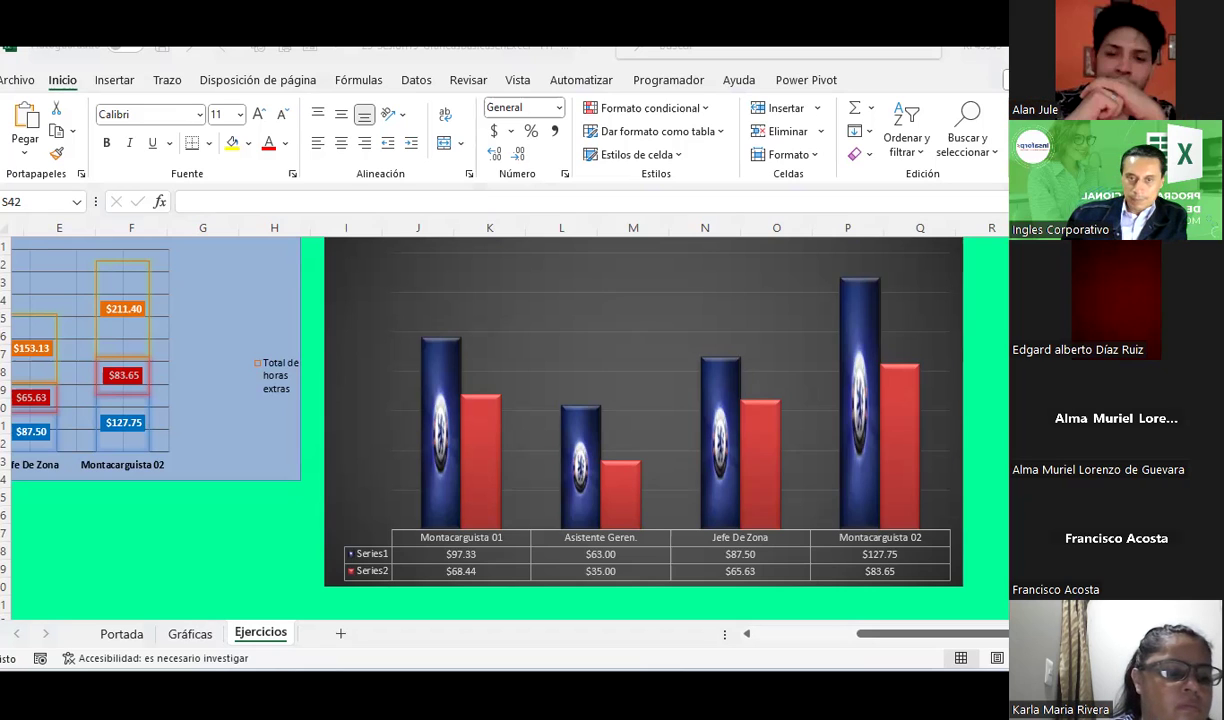
Copy the 24-Sesión20 Parte2 - HT workbook and paste a duplicate into the same folder.
key("alt+Tab")
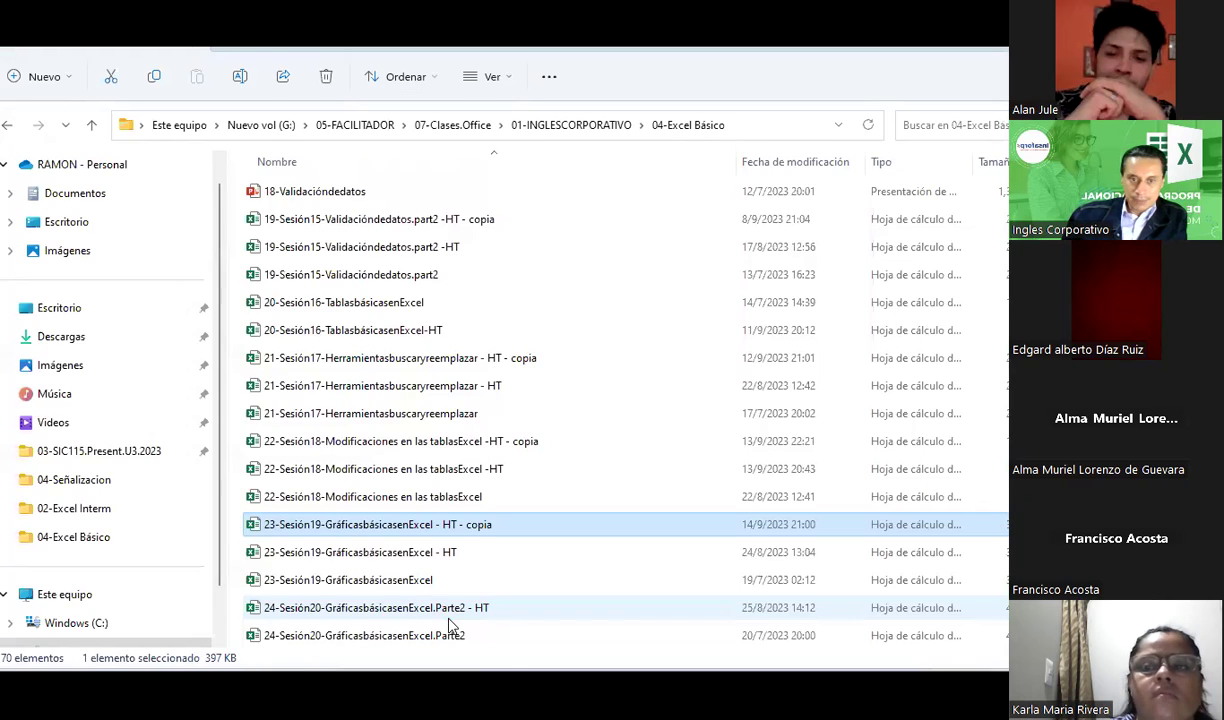
right_click(455, 608)
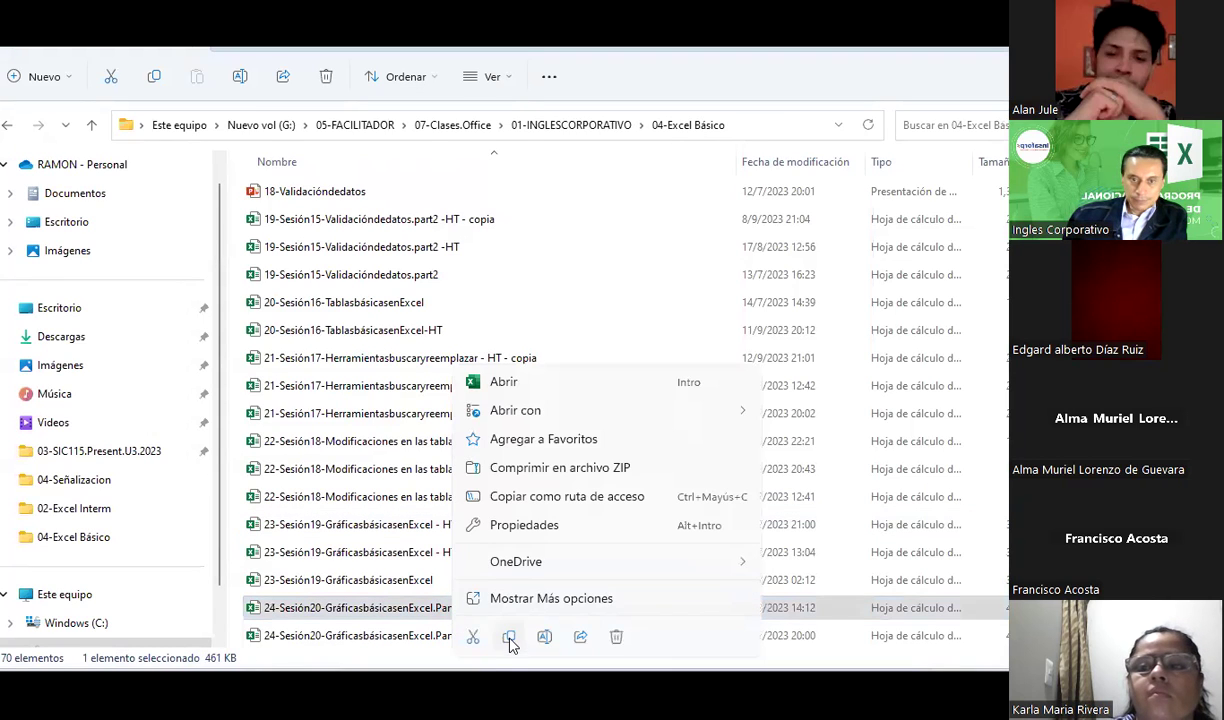
left_click(508, 636)
right_click(700, 652)
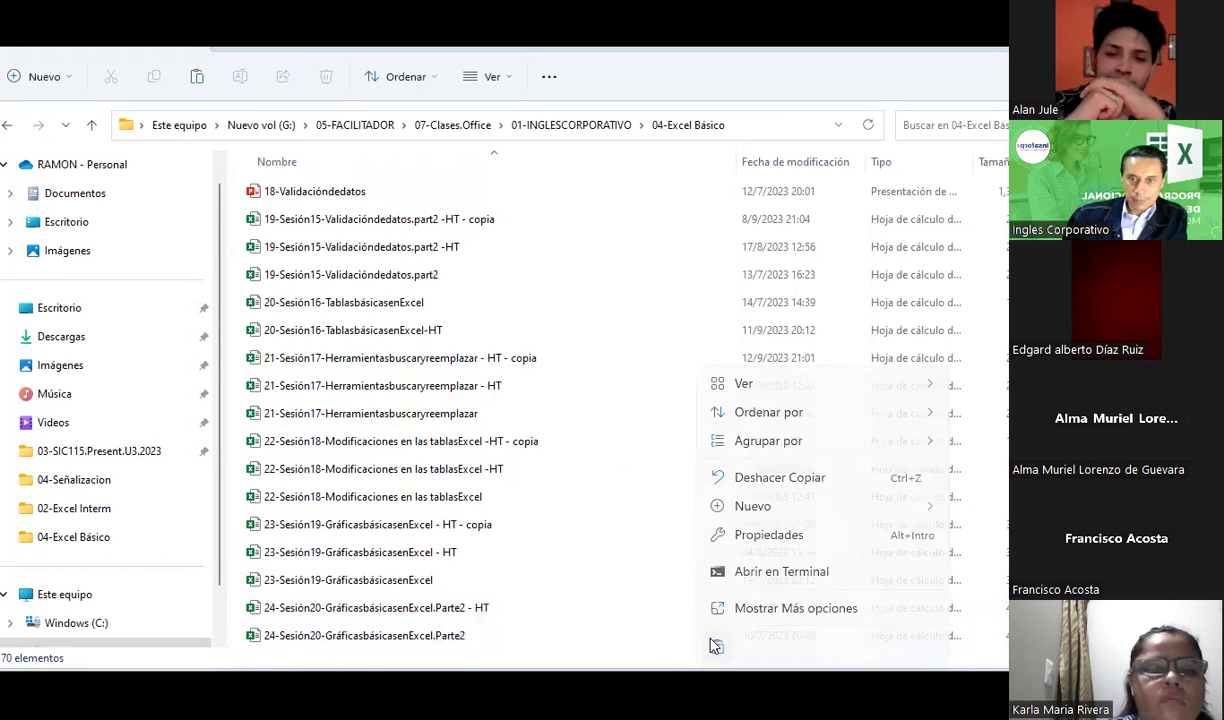
left_click(712, 650)
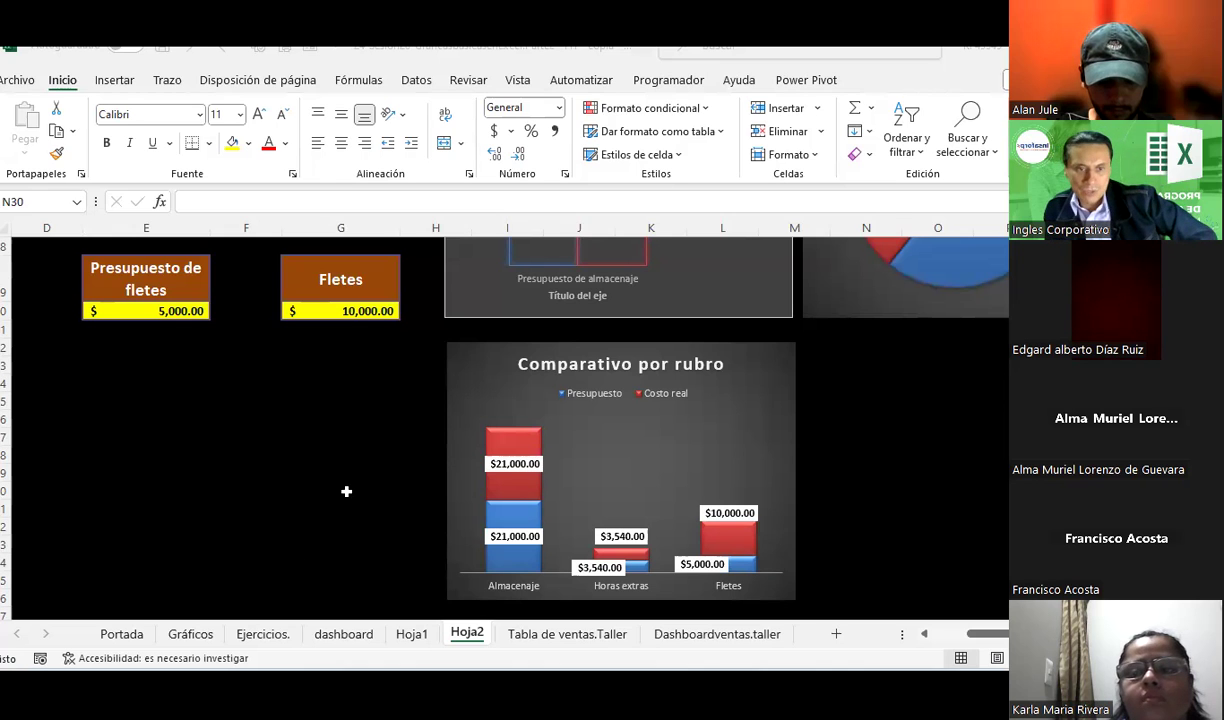
Go via the Gráficos sheet to the Ejercicios sheet with the Y = X² + 5 parabola chart.
left_click(190, 634)
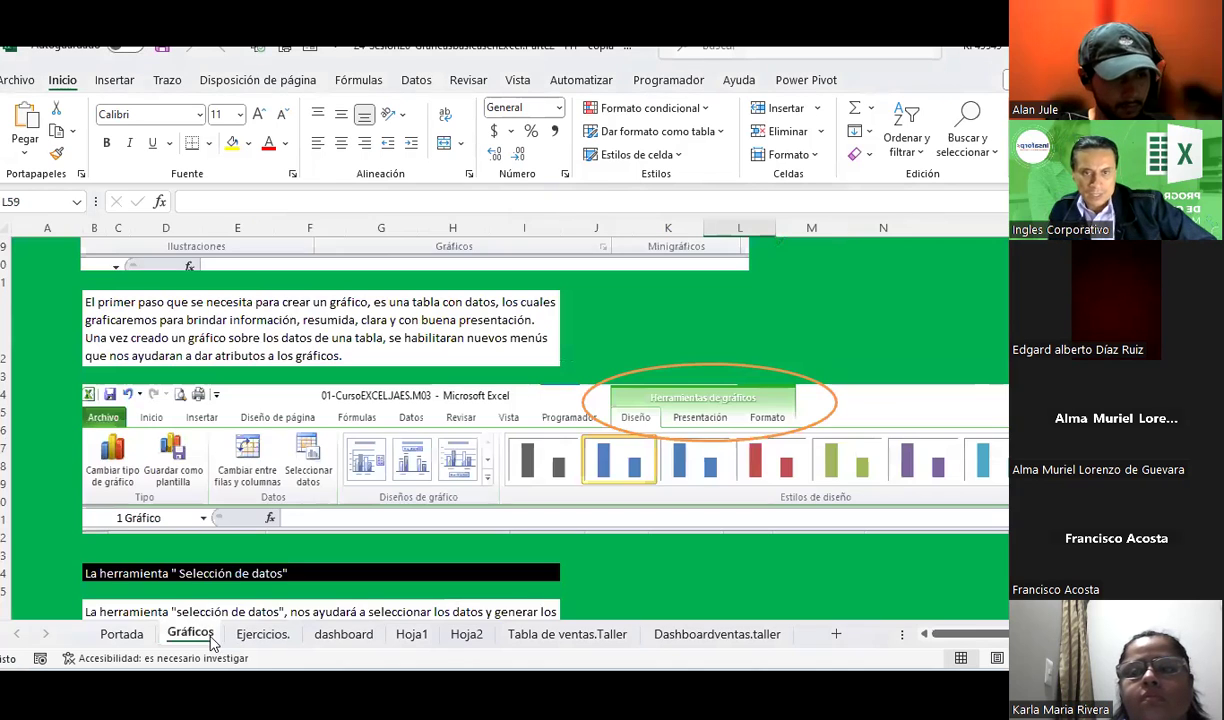
scroll(355, 548, "down", 2)
left_click(270, 634)
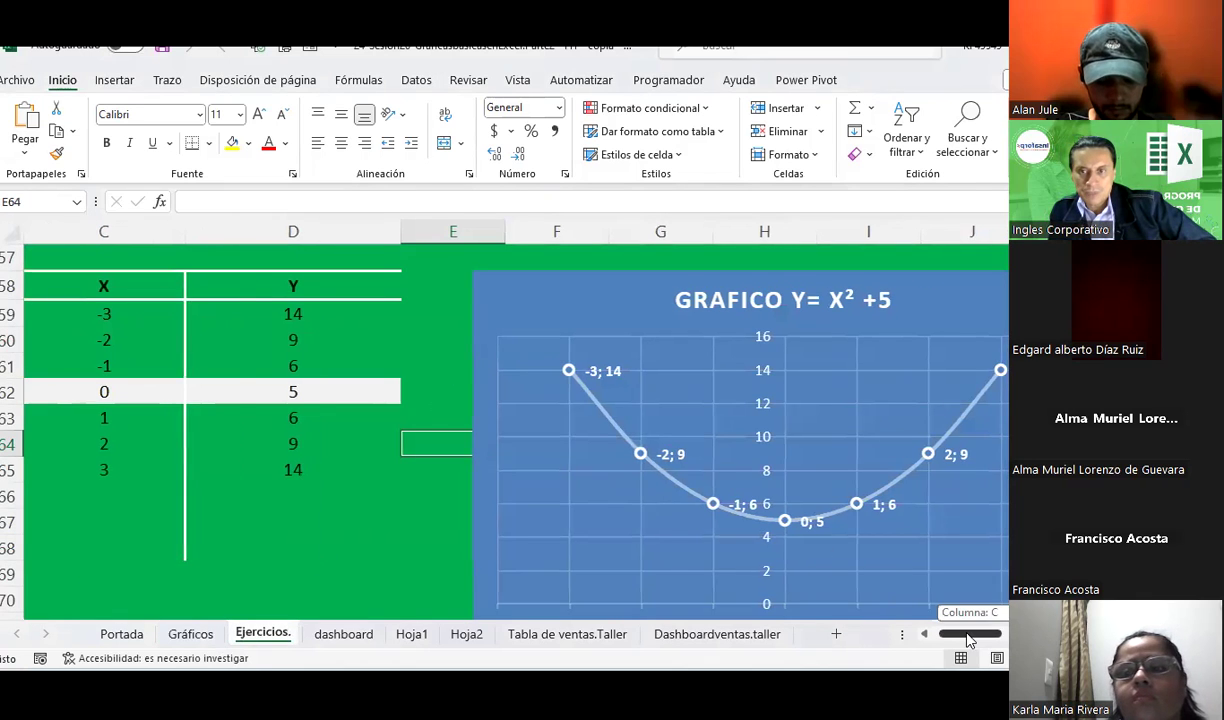
scroll(678, 412, "left", 2)
scroll(678, 410, "up", 3)
scroll(678, 409, "up", 5)
scroll(678, 409, "up", 3)
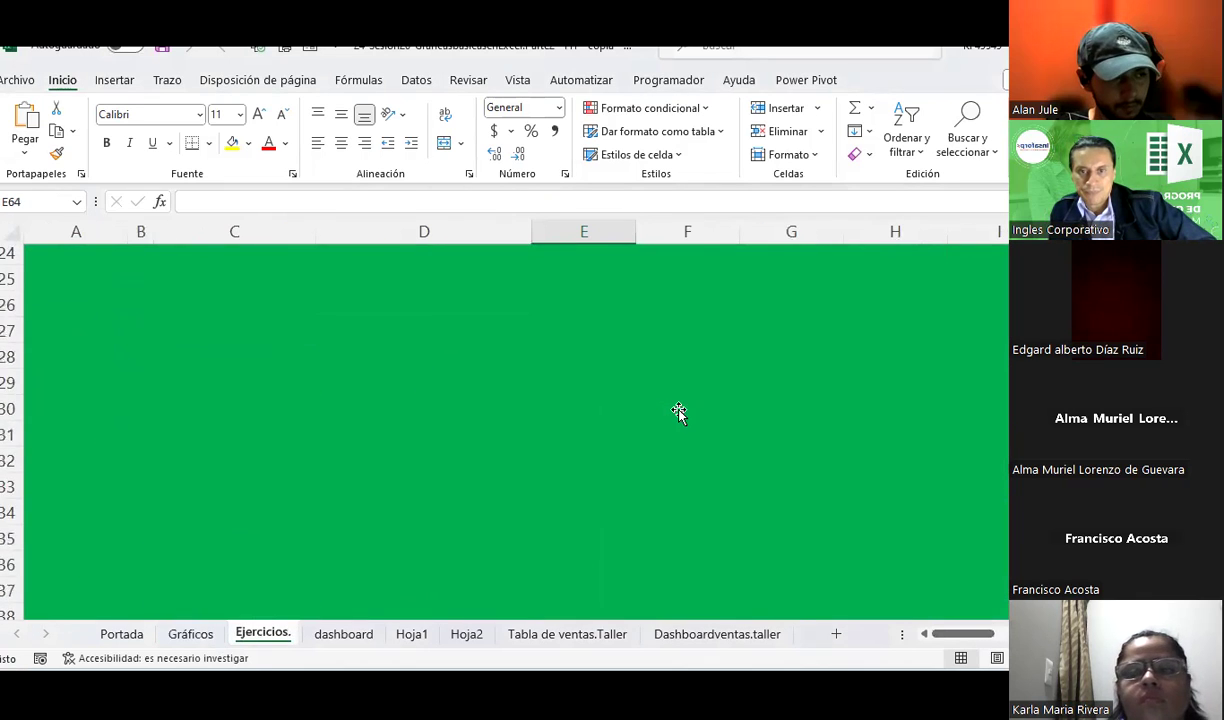
scroll(678, 409, "up", 6)
scroll(678, 409, "up", 1)
scroll(677, 336, "down", 2)
scroll(676, 338, "down", 3)
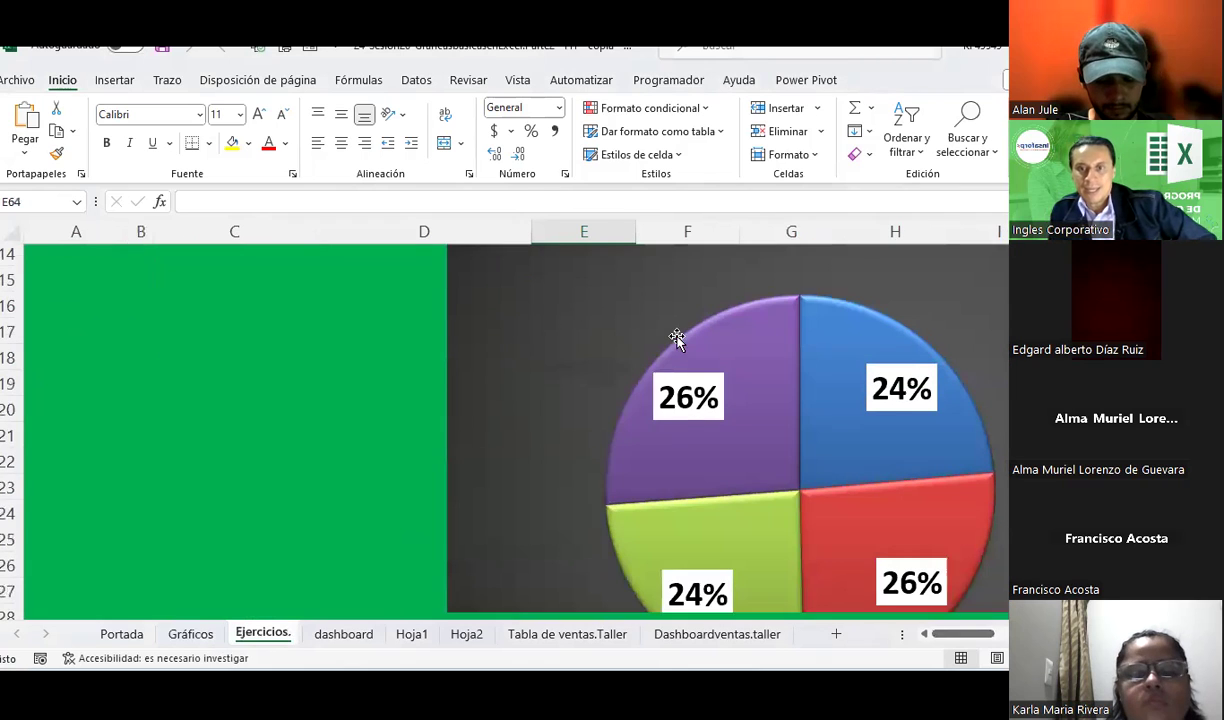
scroll(666, 358, "down", 3)
scroll(666, 358, "down", 2)
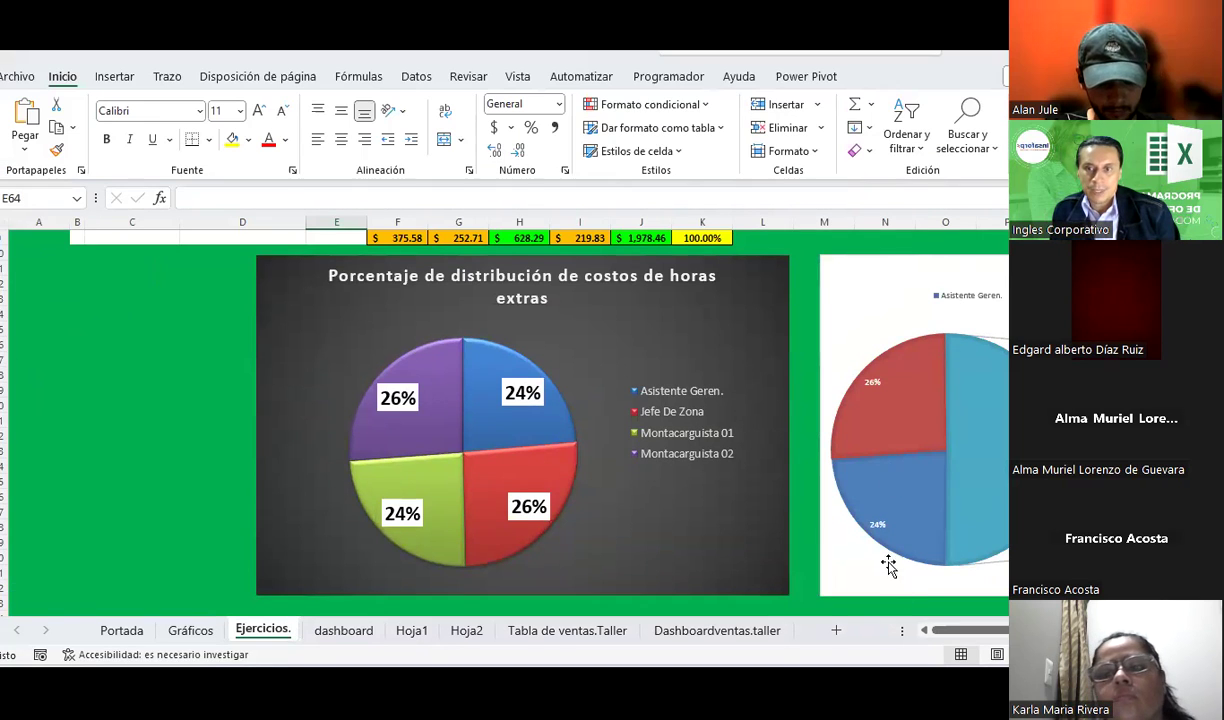
scroll(850, 480, "right", 5)
scroll(776, 383, "right", 5)
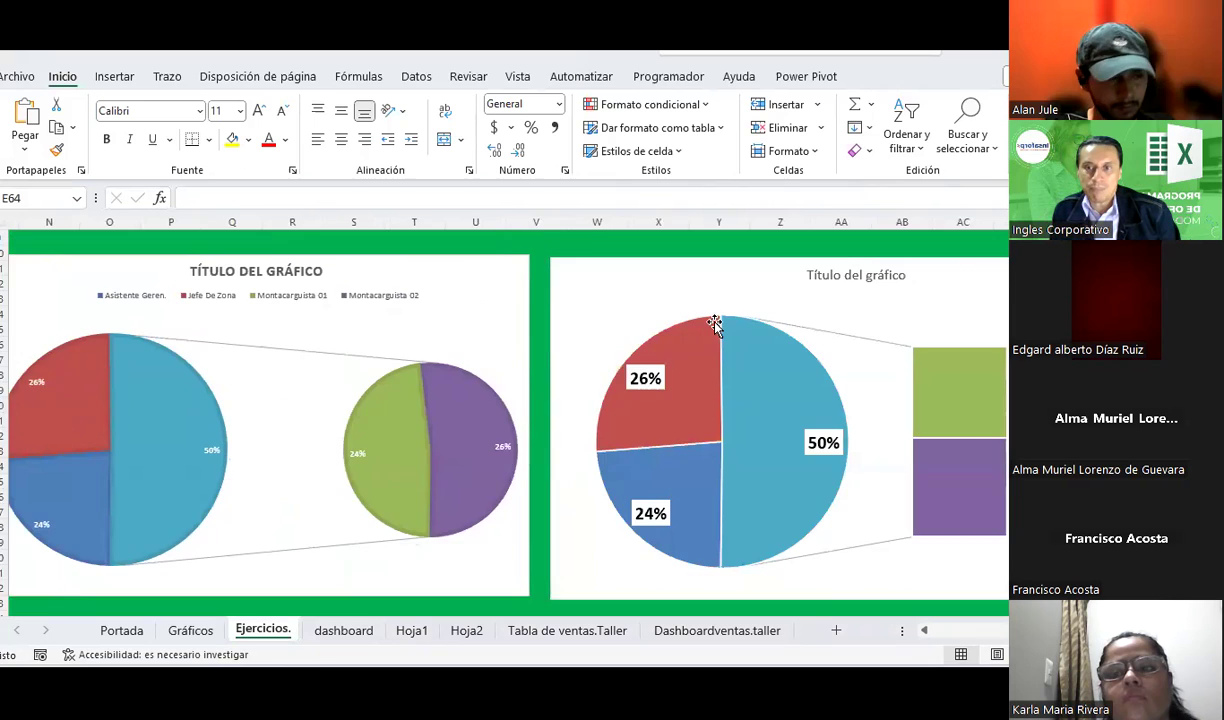
scroll(716, 320, "down", 3, "ctrl")
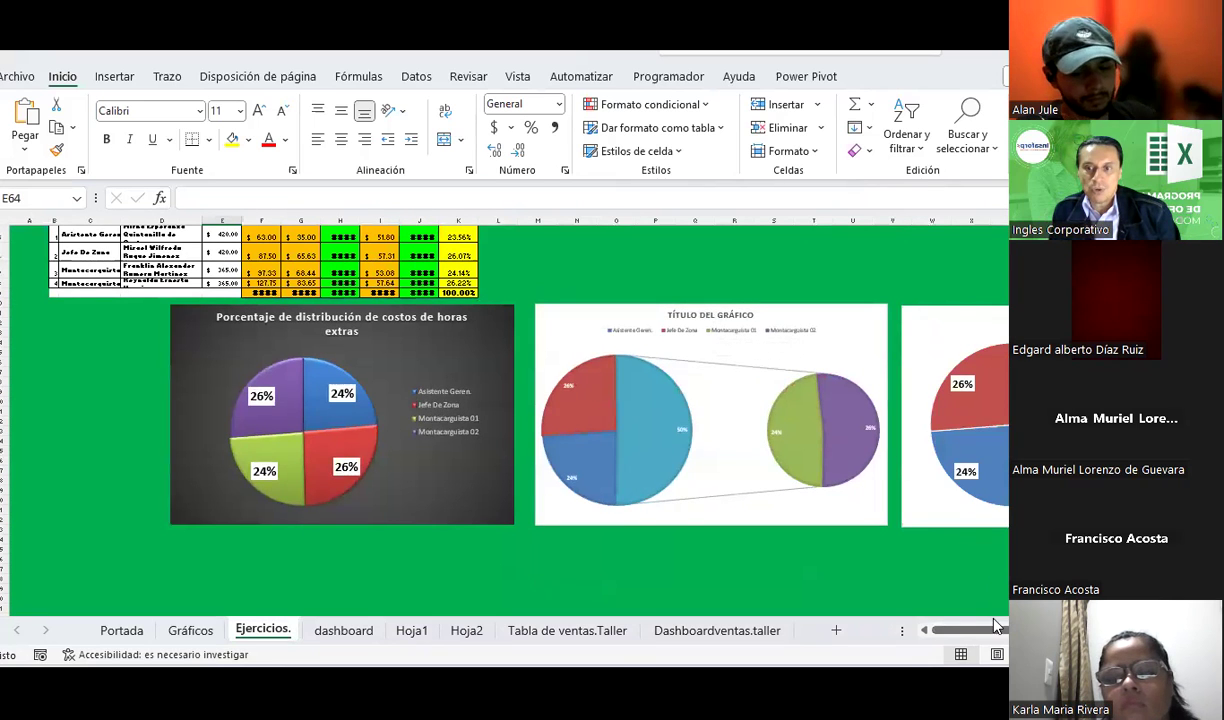
scroll(600, 380, "up", 1)
scroll(600, 364, "down", 4)
scroll(600, 364, "down", 3)
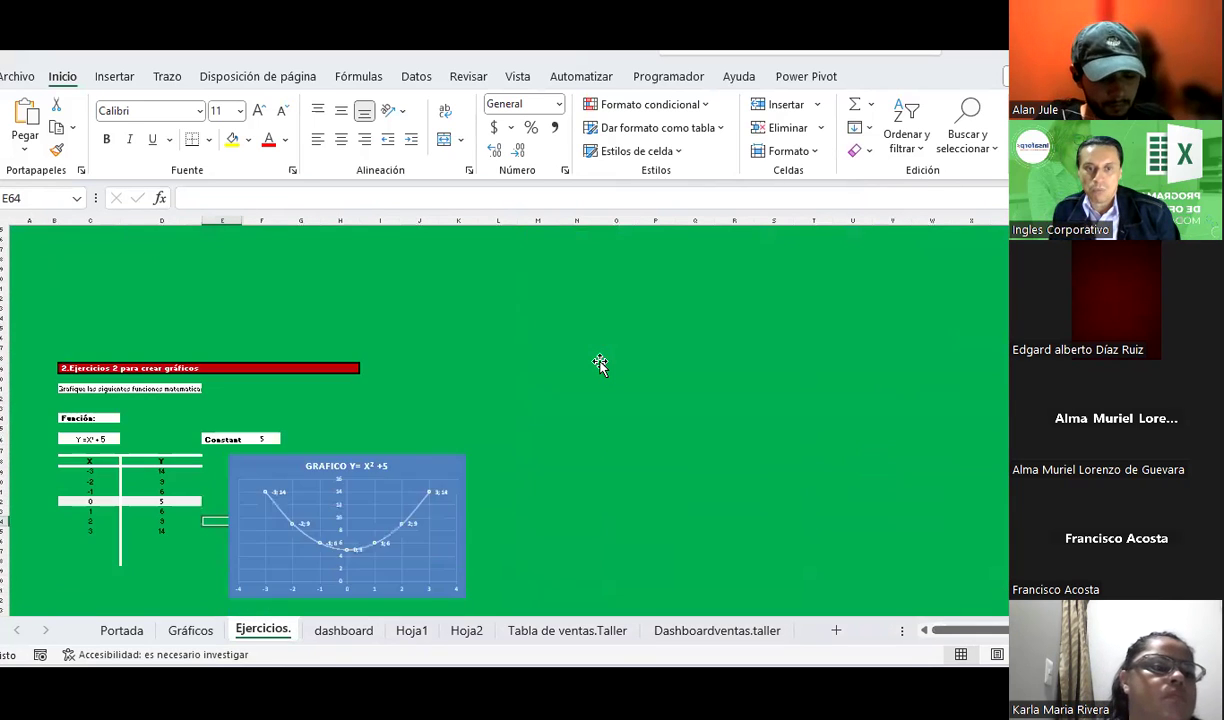
scroll(600, 364, "down", 4)
scroll(360, 368, "down", 1)
scroll(354, 365, "down", 3)
scroll(354, 365, "down", 3)
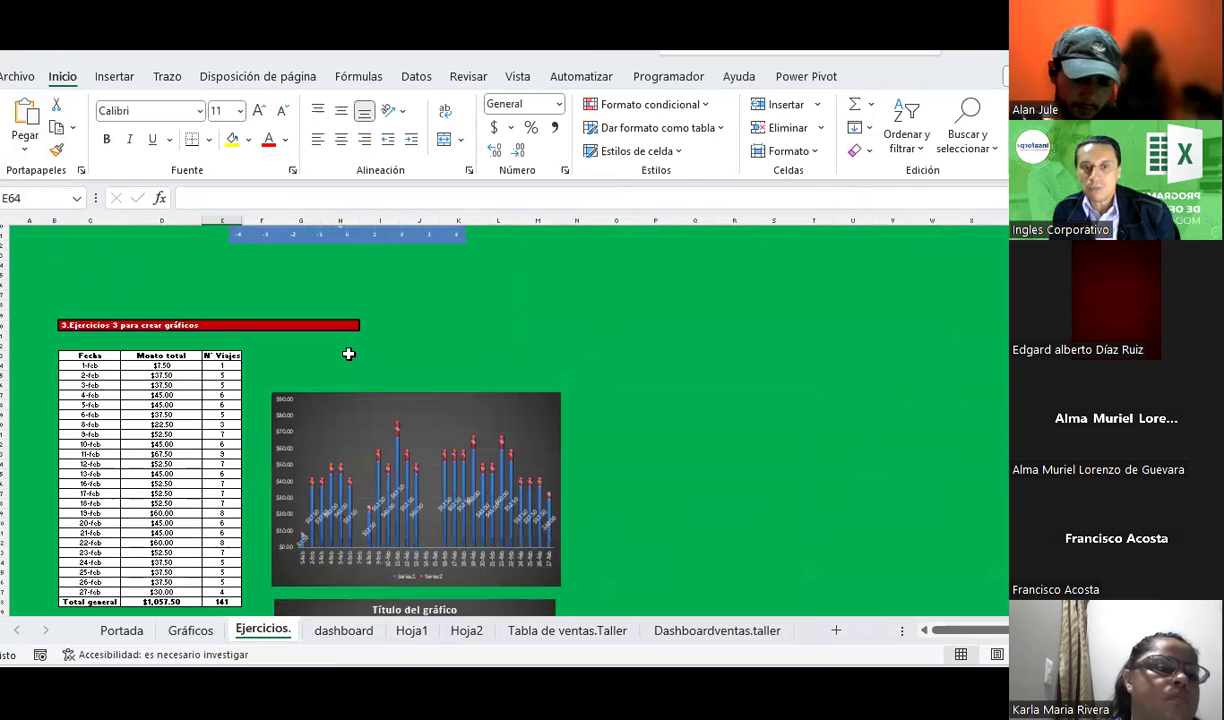
scroll(350, 355, "down", 5)
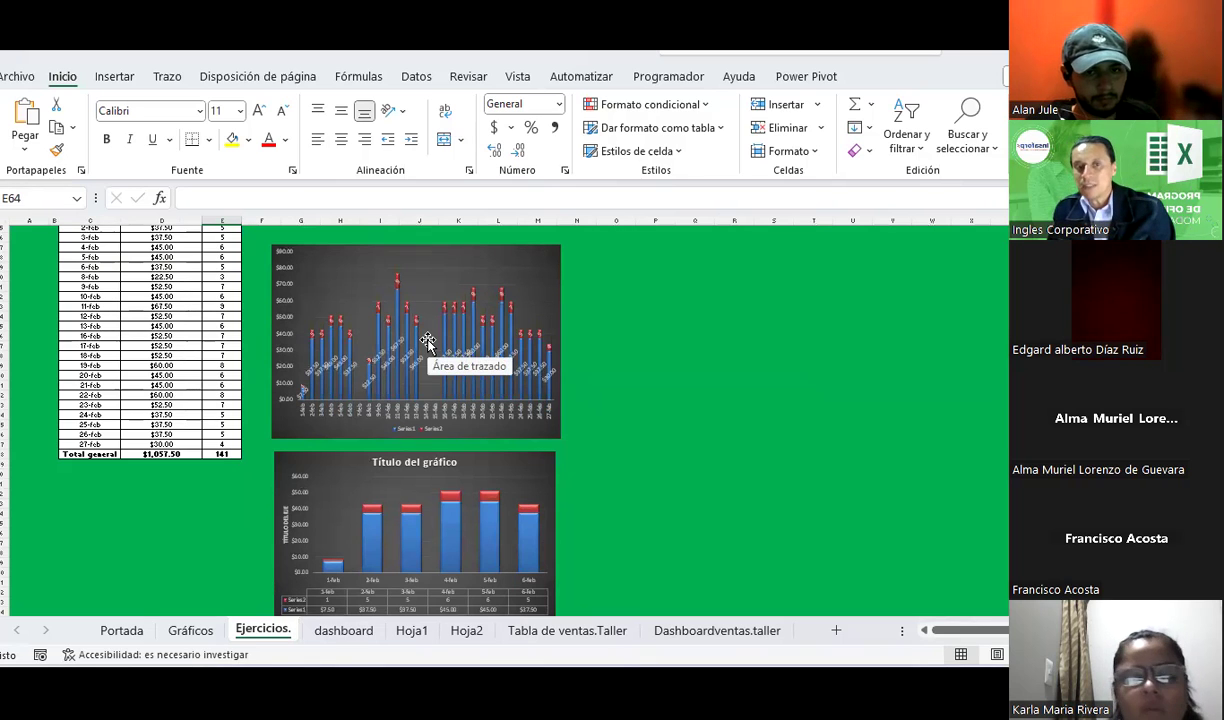
scroll(427, 340, "down", 10)
scroll(427, 332, "up", 6)
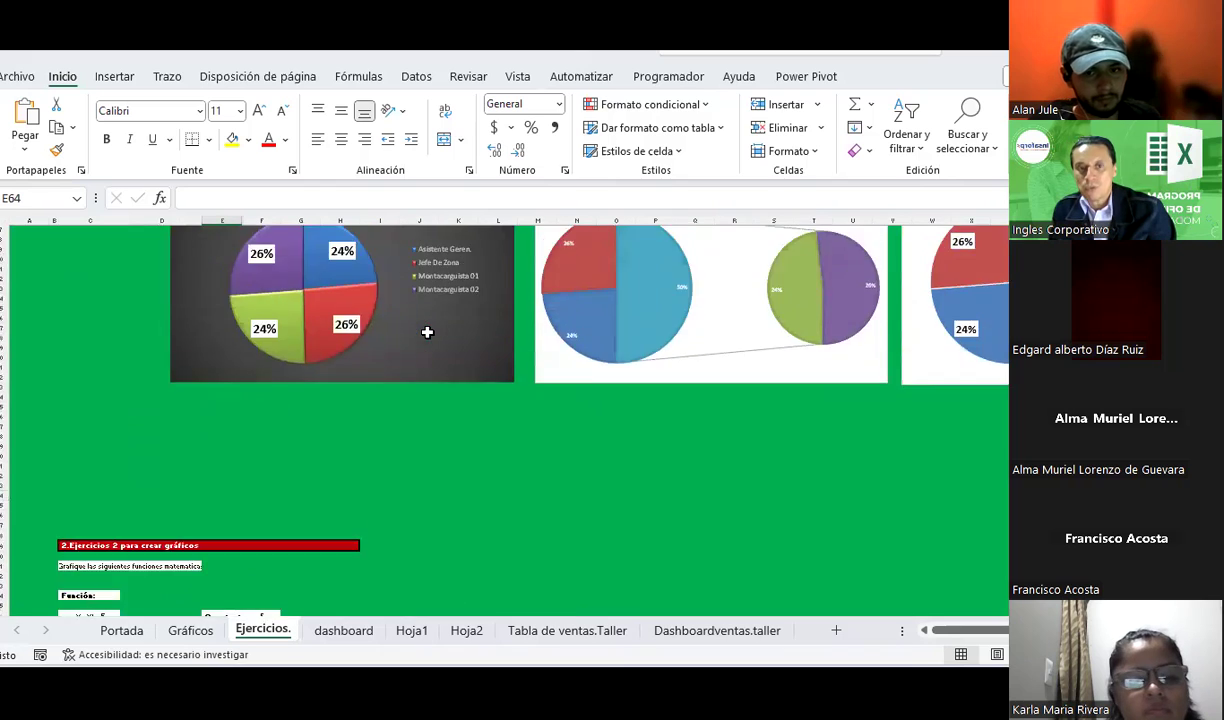
scroll(427, 332, "up", 4)
scroll(427, 332, "up", 3)
scroll(427, 332, "up", 3)
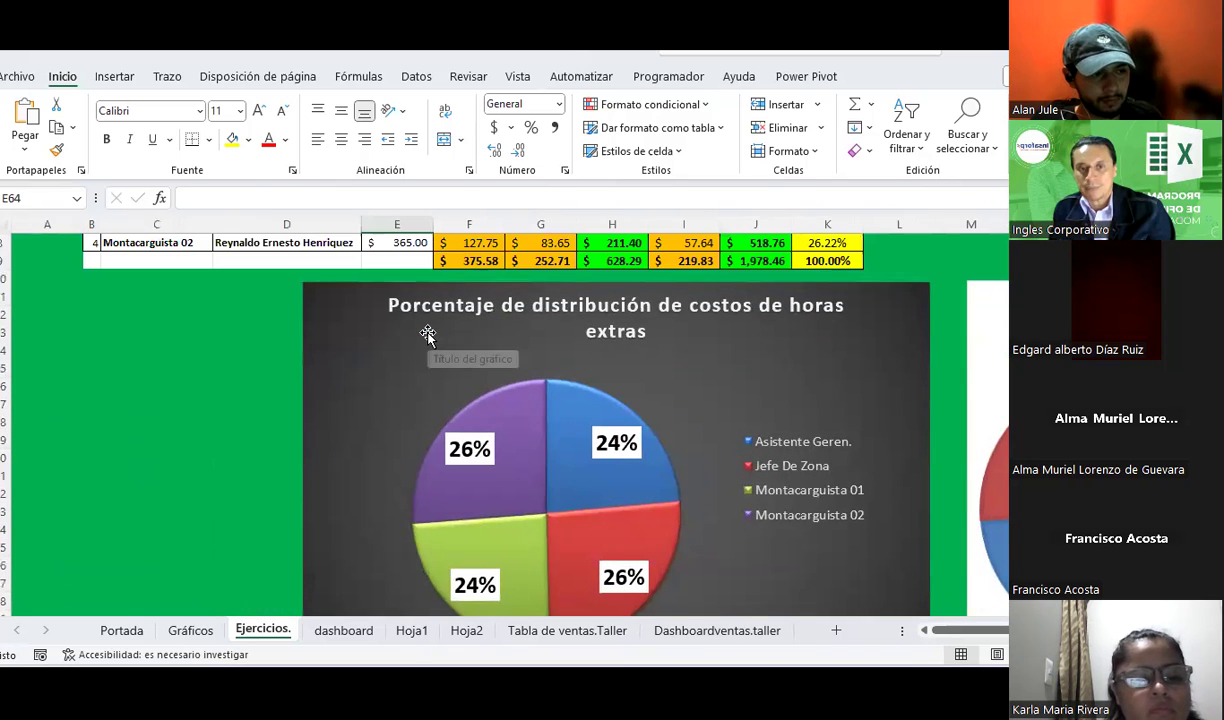
scroll(427, 335, "up", 2)
scroll(427, 337, "down", 2)
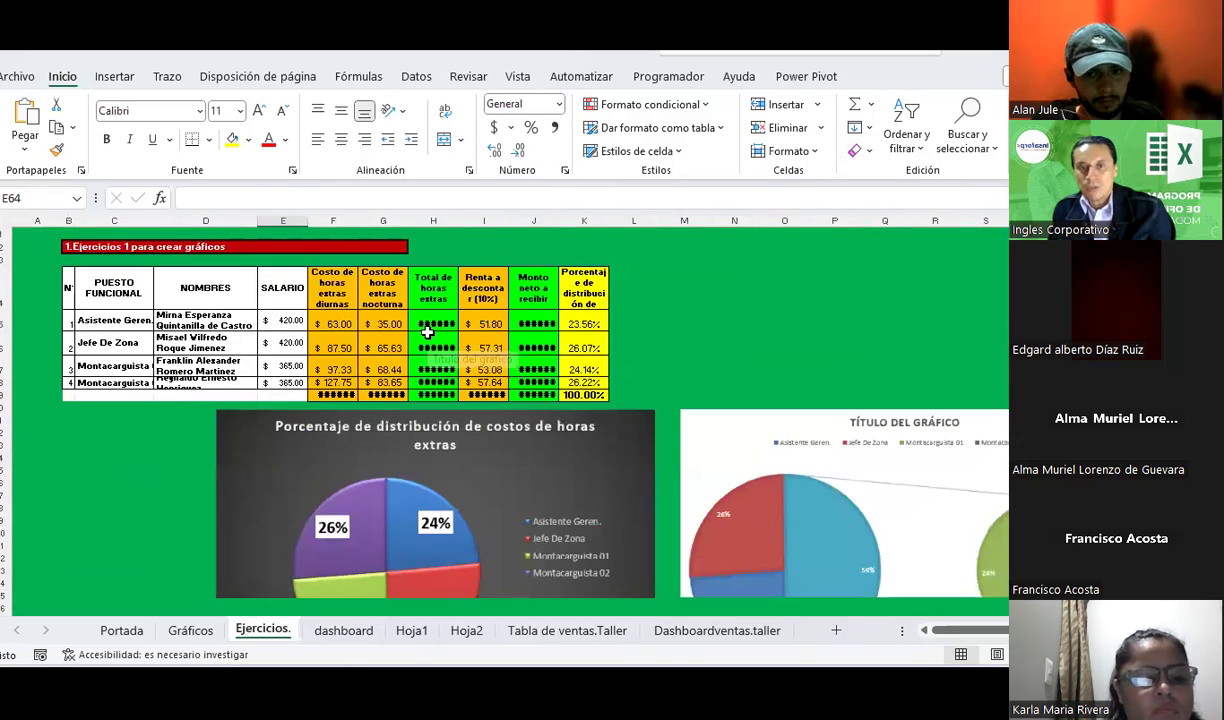
scroll(427, 332, "up", 1)
scroll(427, 332, "down", 2)
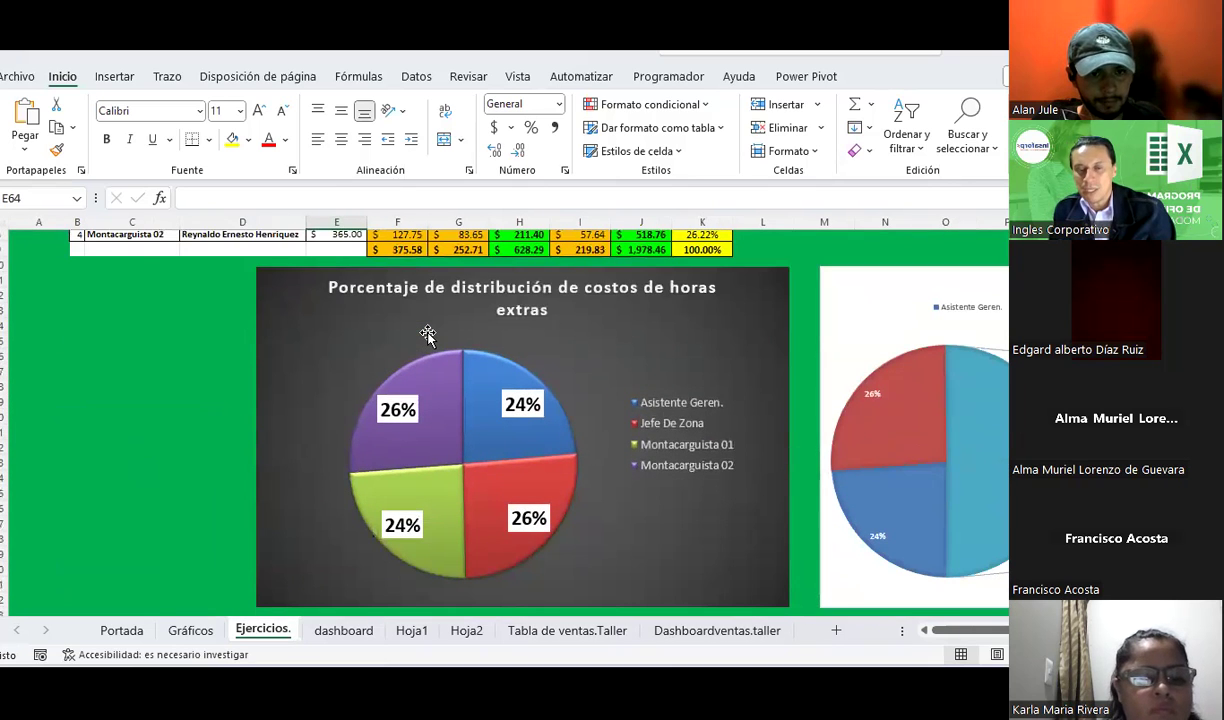
scroll(427, 335, "up", 1)
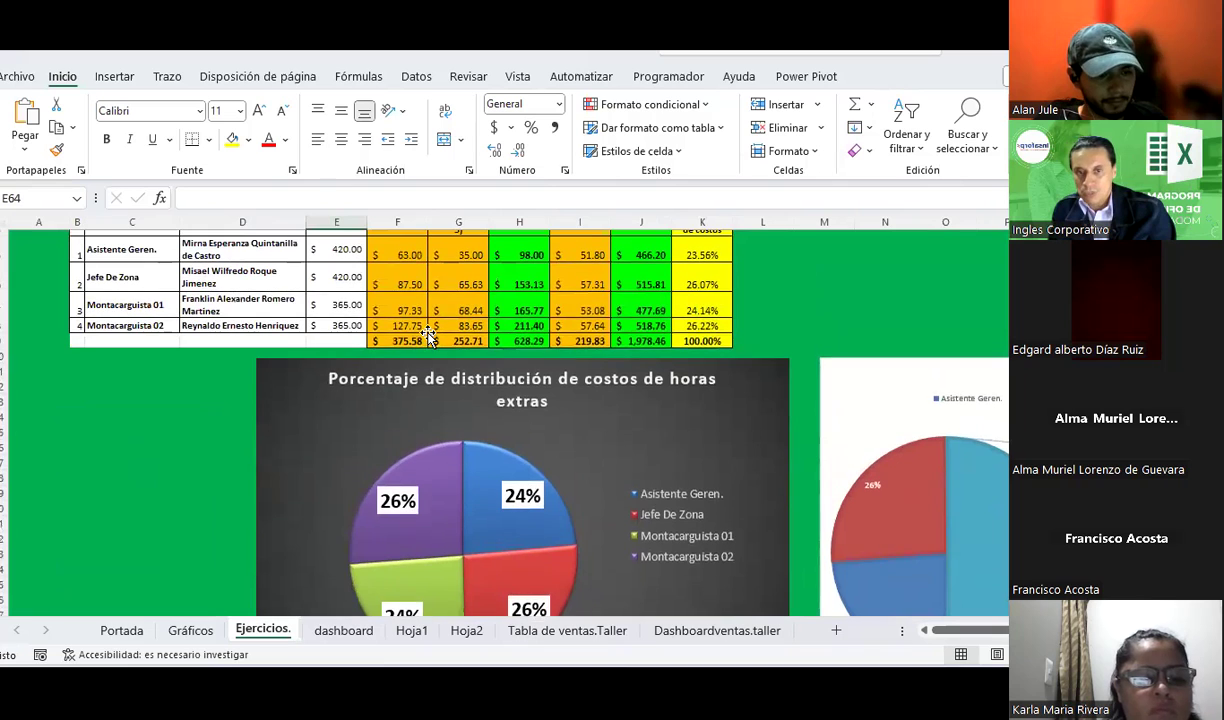
scroll(628, 446, "up", 1)
Select the four percentages in K5:K8 and confirm they total 100%, checking J6's net amount.
left_click_drag(693, 299, 691, 375)
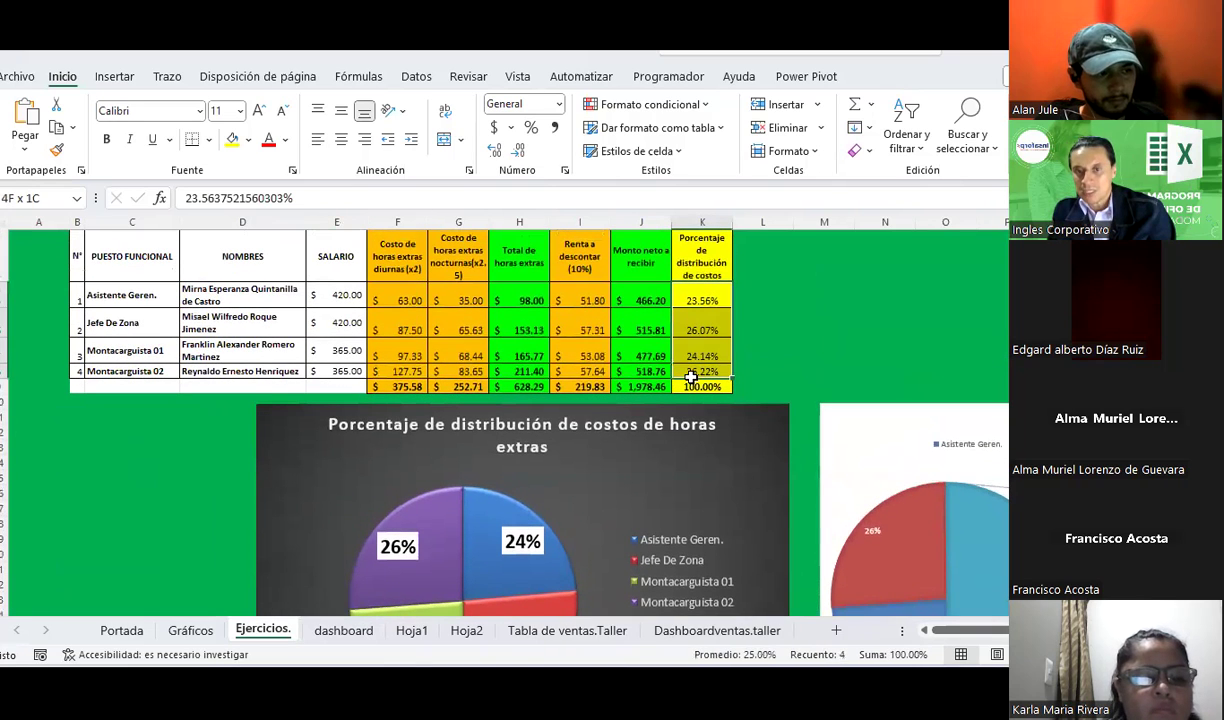
left_click(612, 335)
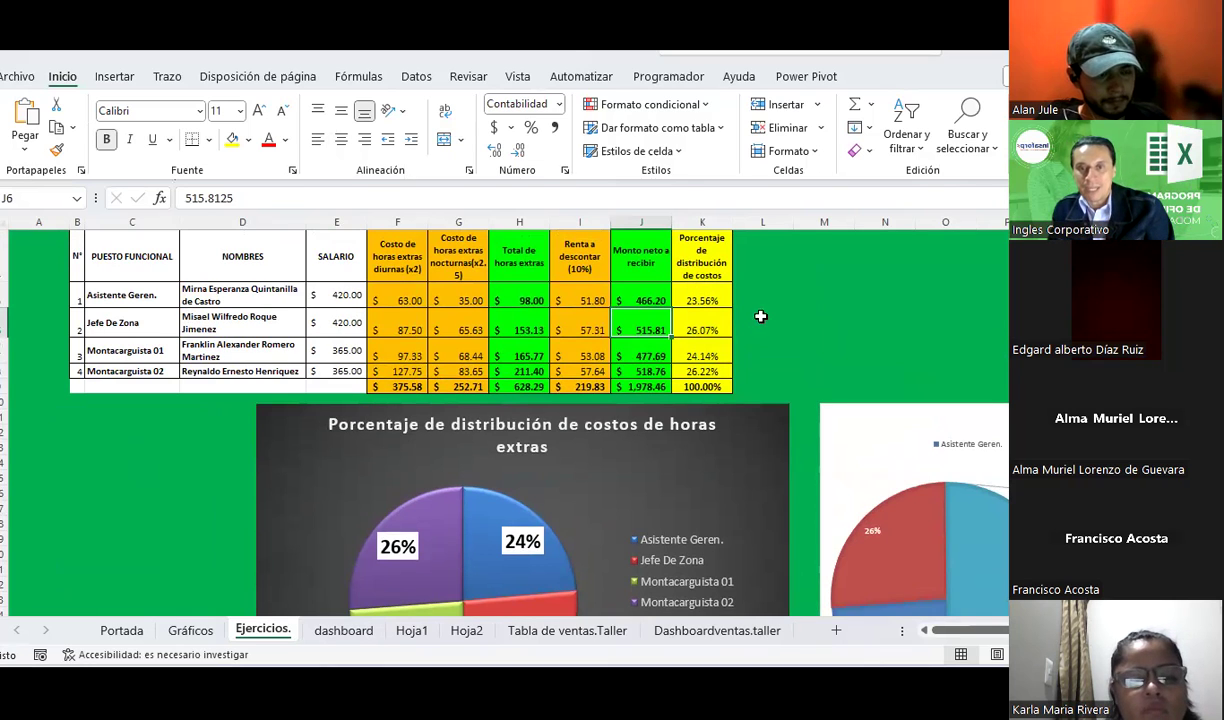
left_click_drag(702, 293, 702, 371)
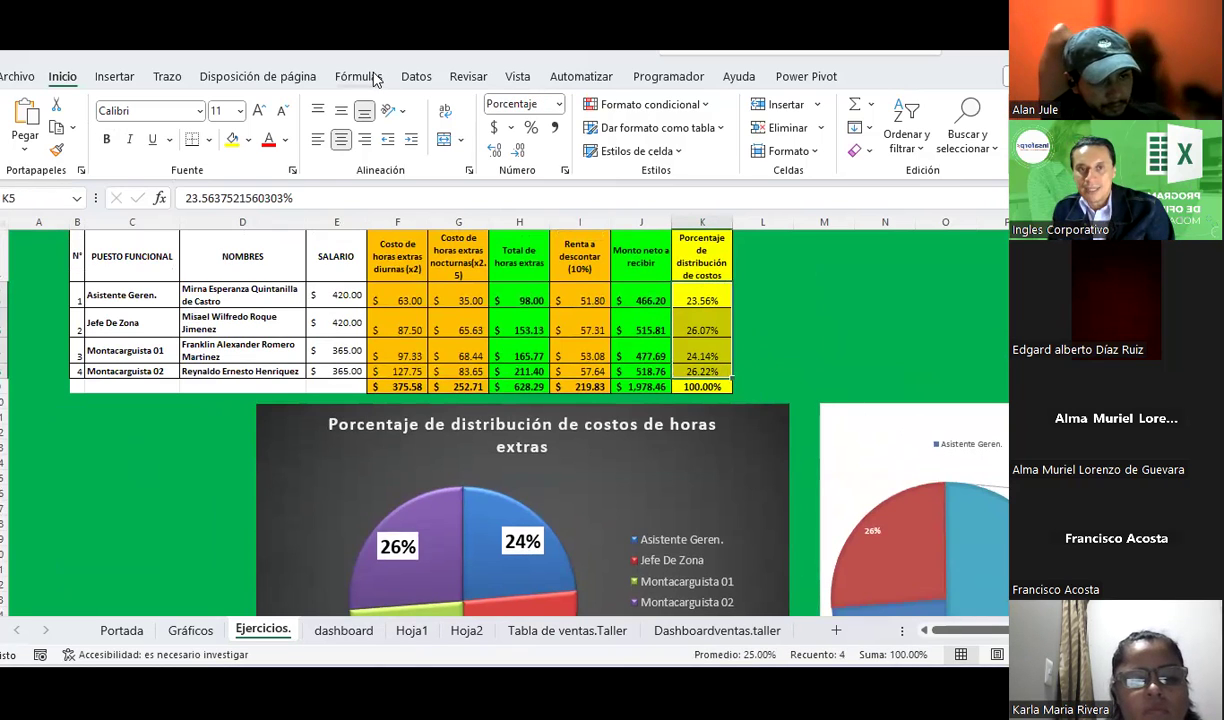
Insert a bar-of-pie chart of the four distribution percentages.
left_click(93, 80)
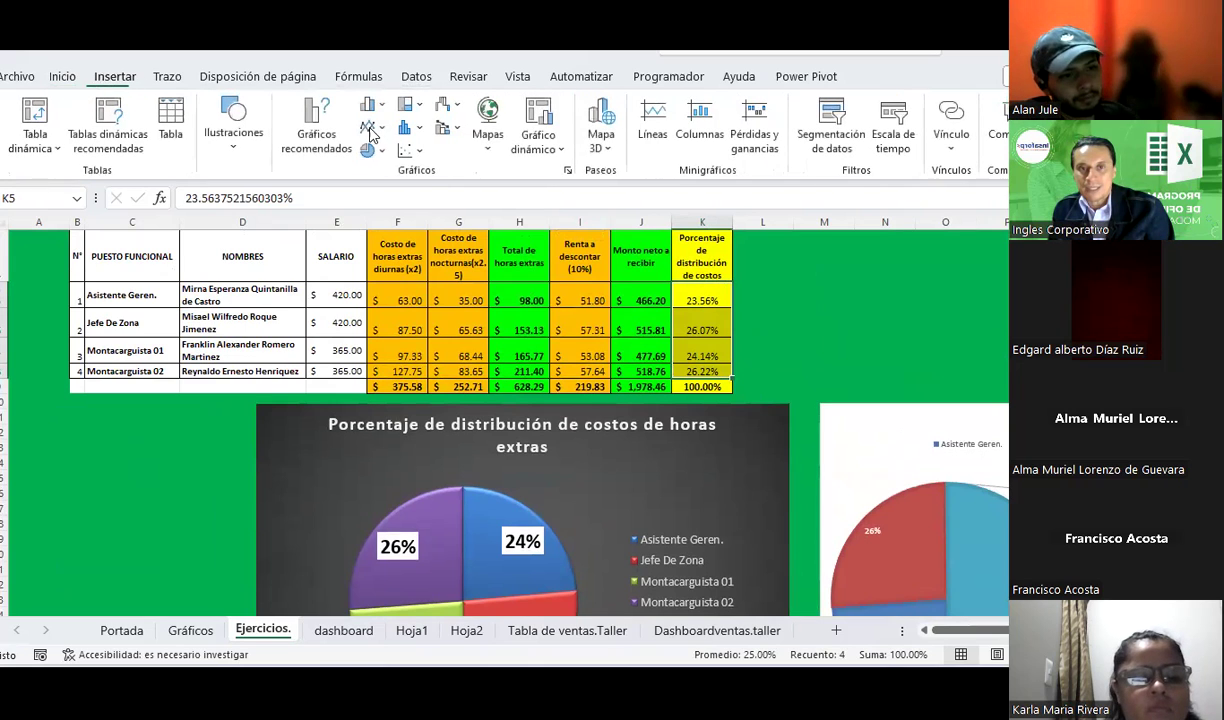
left_click(370, 150)
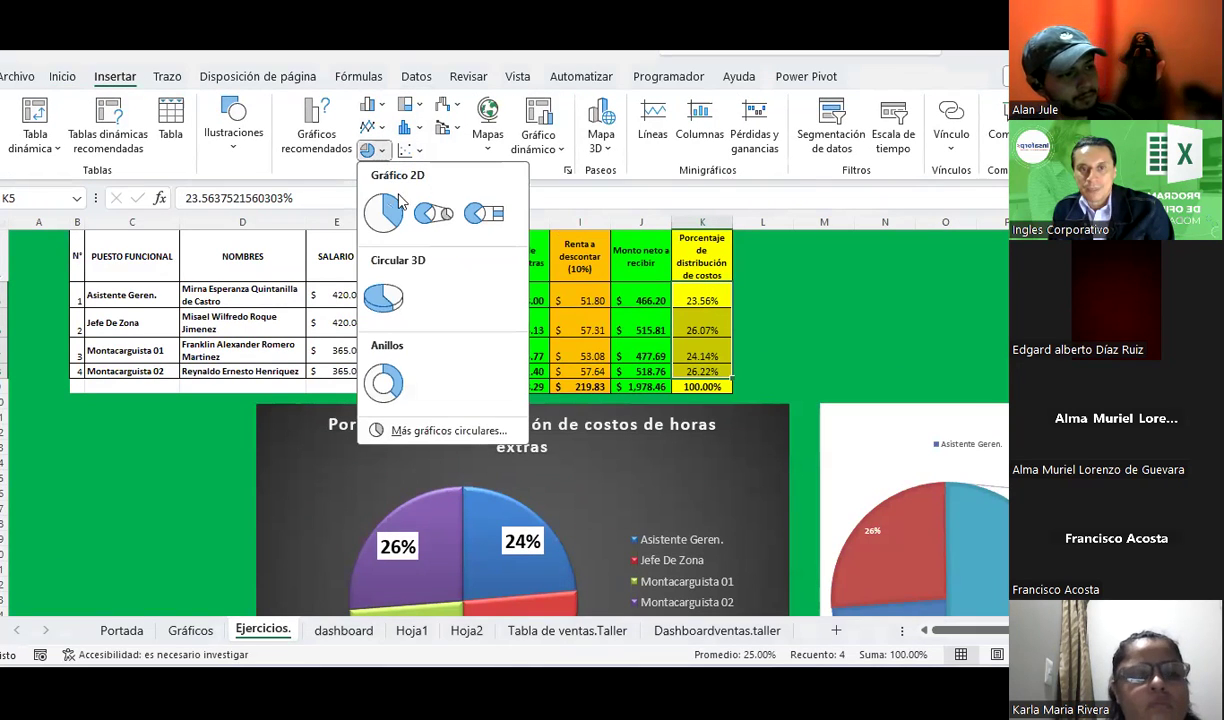
left_click(470, 220)
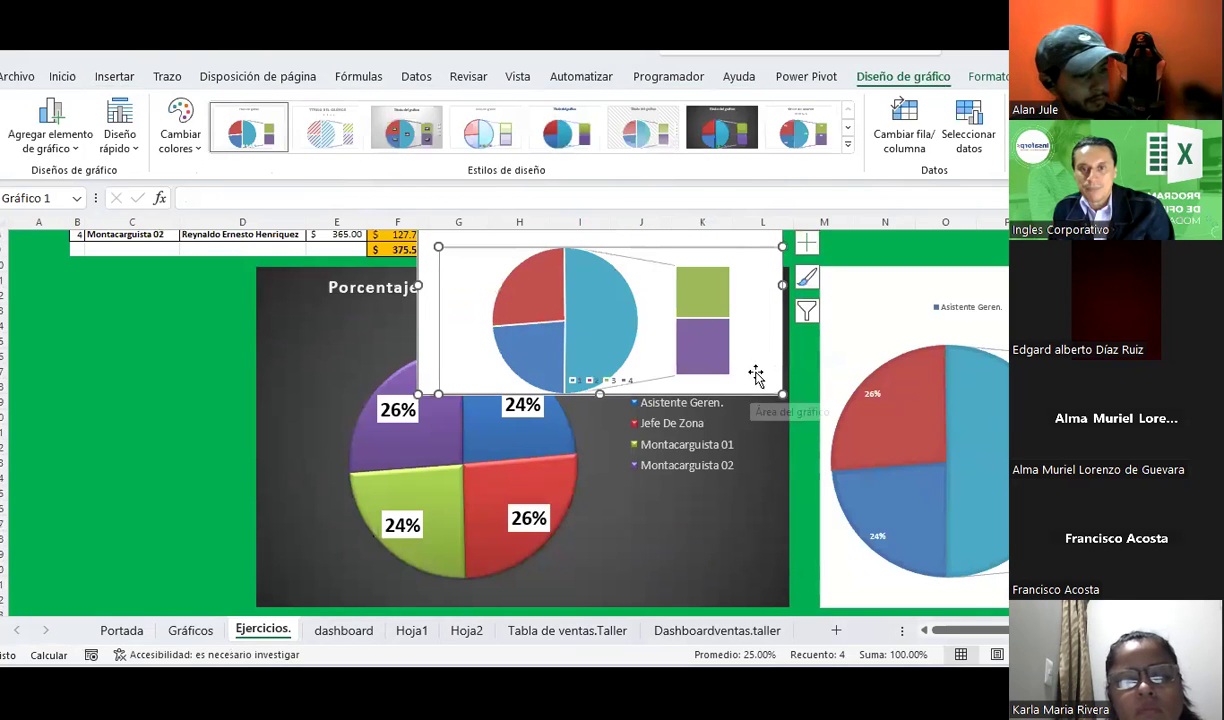
Enlarge the new chart and move it below the white pie chart on the right.
left_click_drag(743, 379, 762, 510)
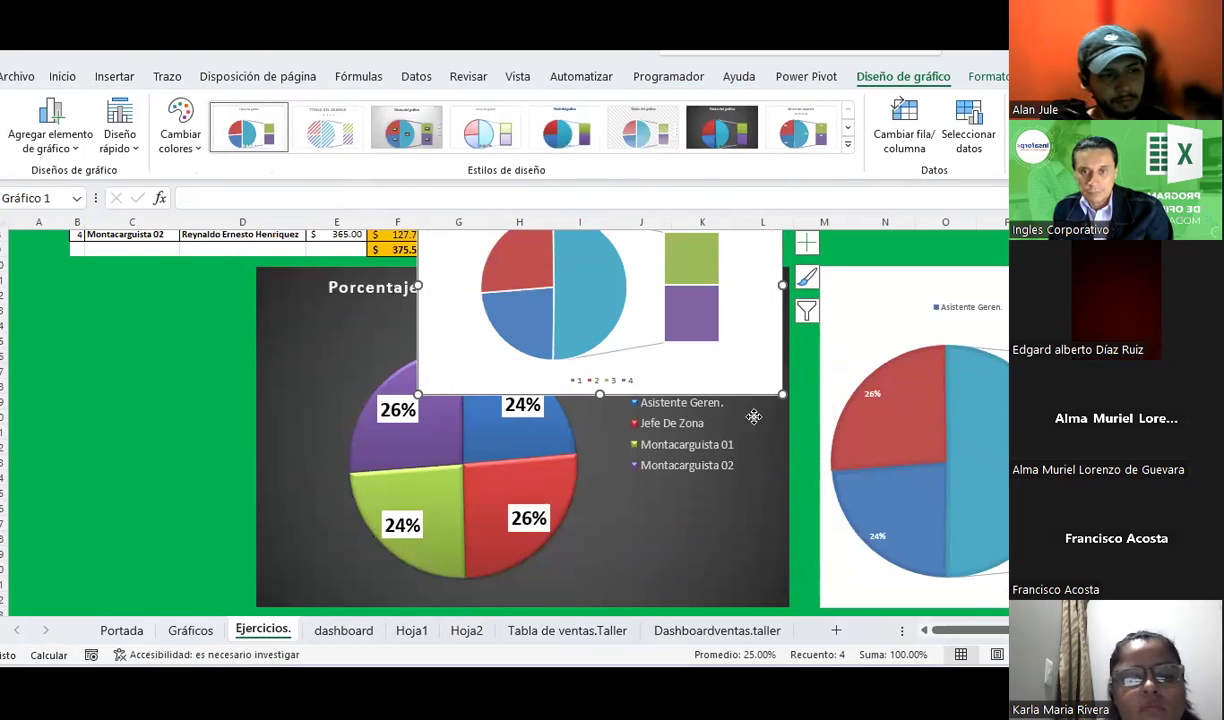
scroll(750, 450, "down", 3)
mouse_move(741, 352)
left_mouse_down()
mouse_move(463, 574)
mouse_move(625, 580)
left_mouse_up()
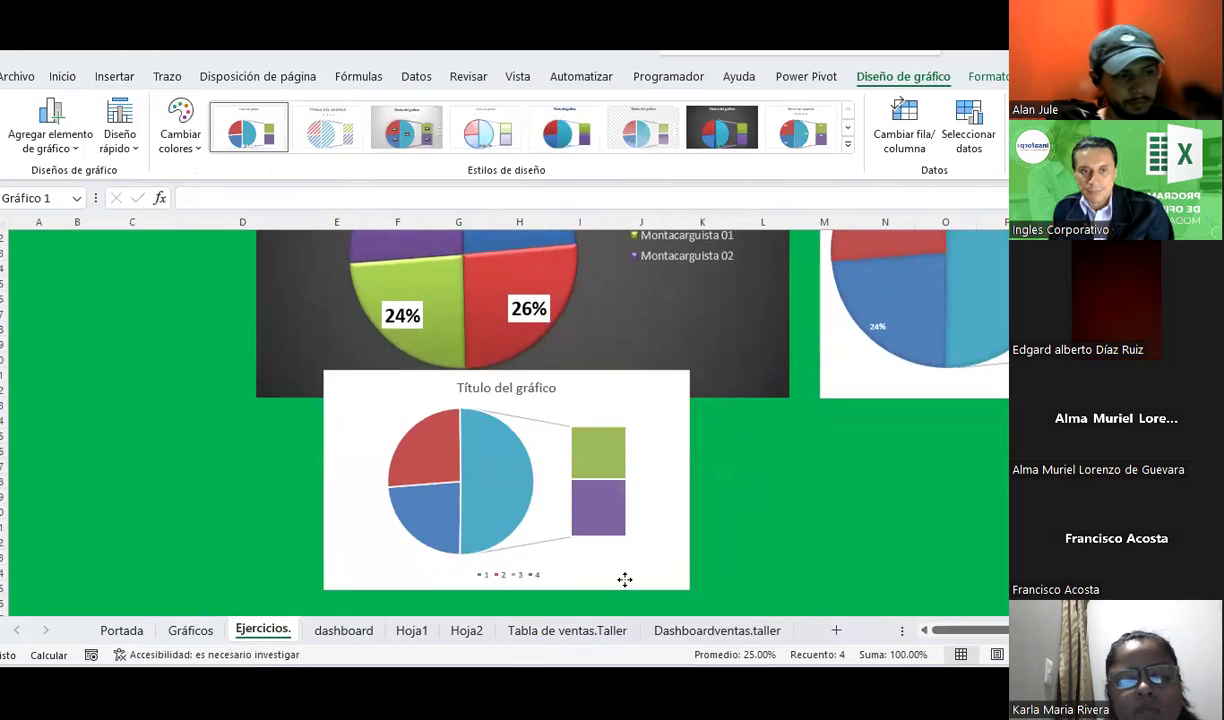
scroll(453, 410, "down", 2)
left_click(352, 323)
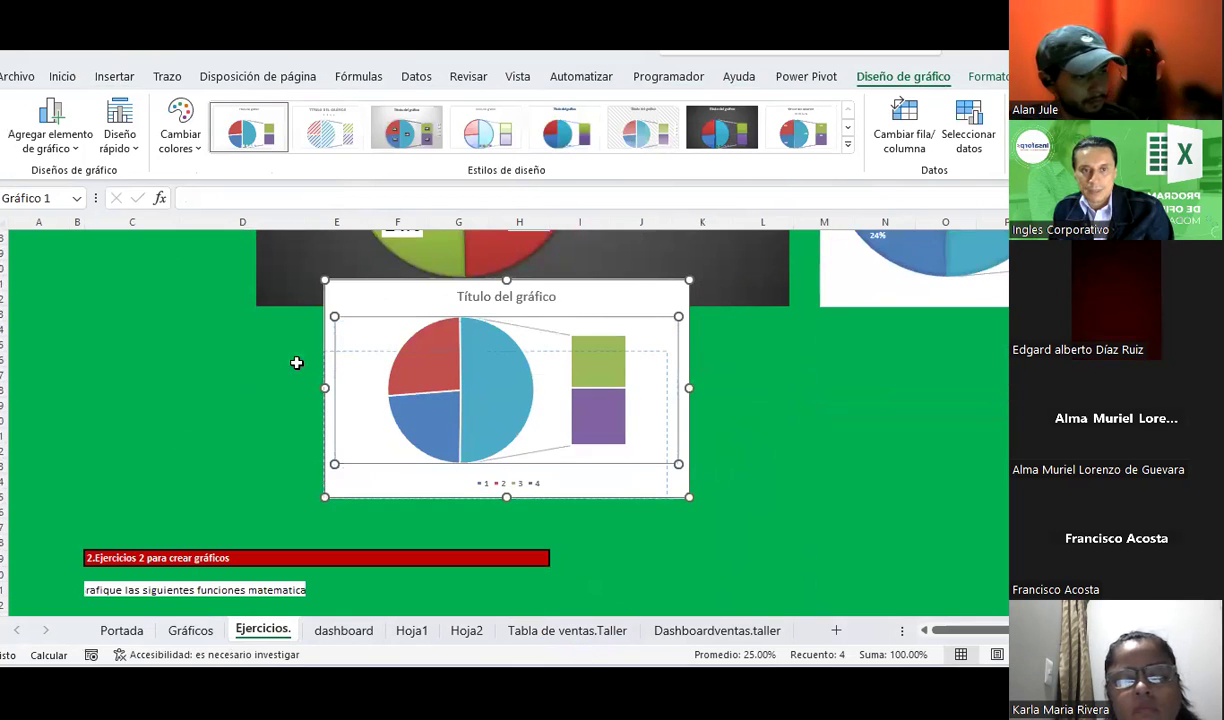
left_click_drag(345, 294, 280, 329)
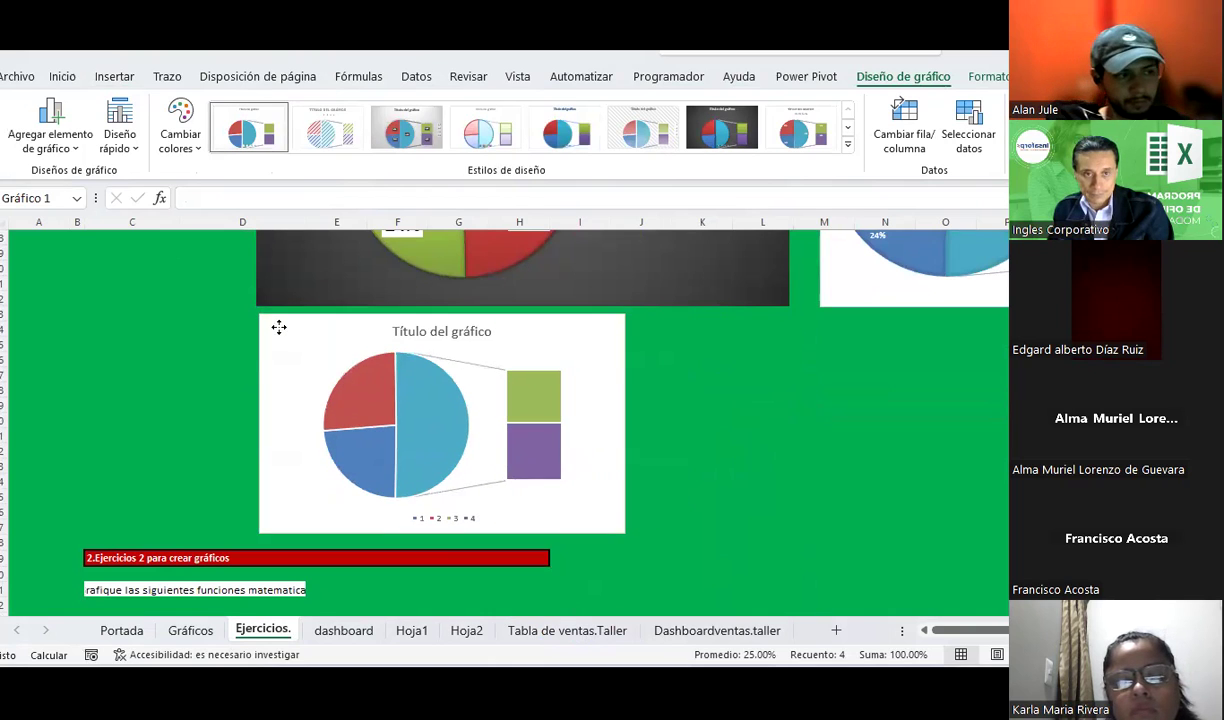
left_click_drag(622, 530, 689, 554)
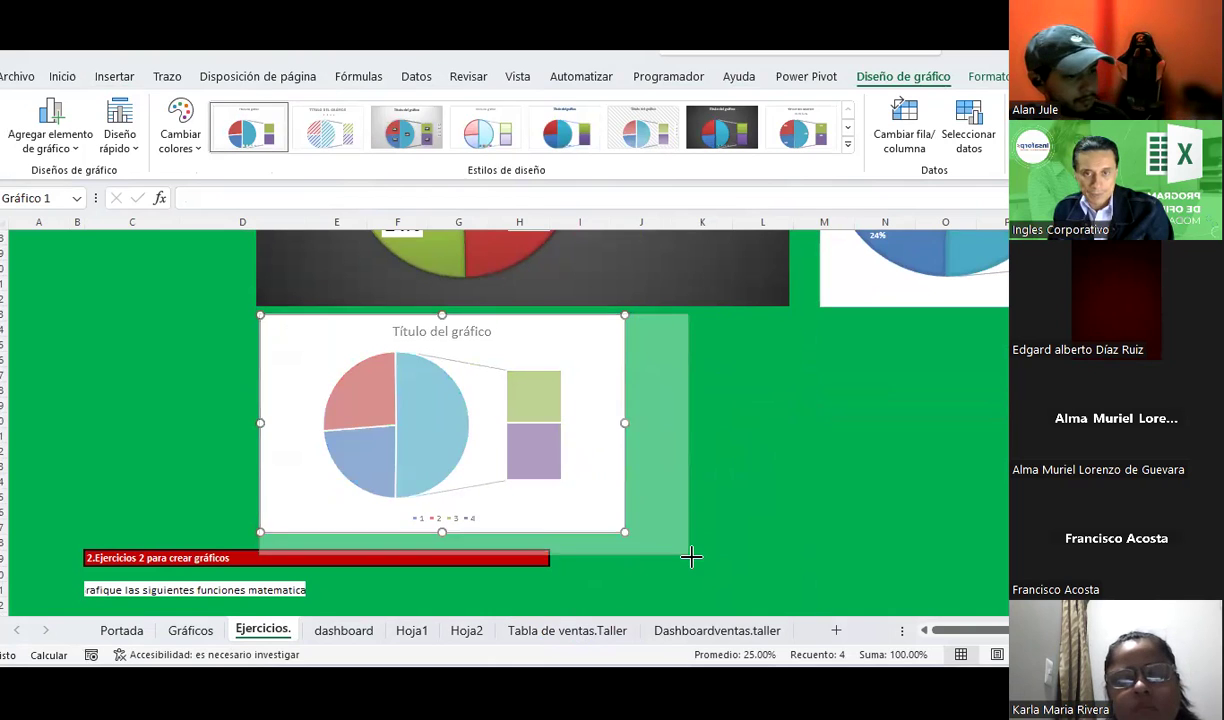
left_click(676, 390)
left_click(638, 326)
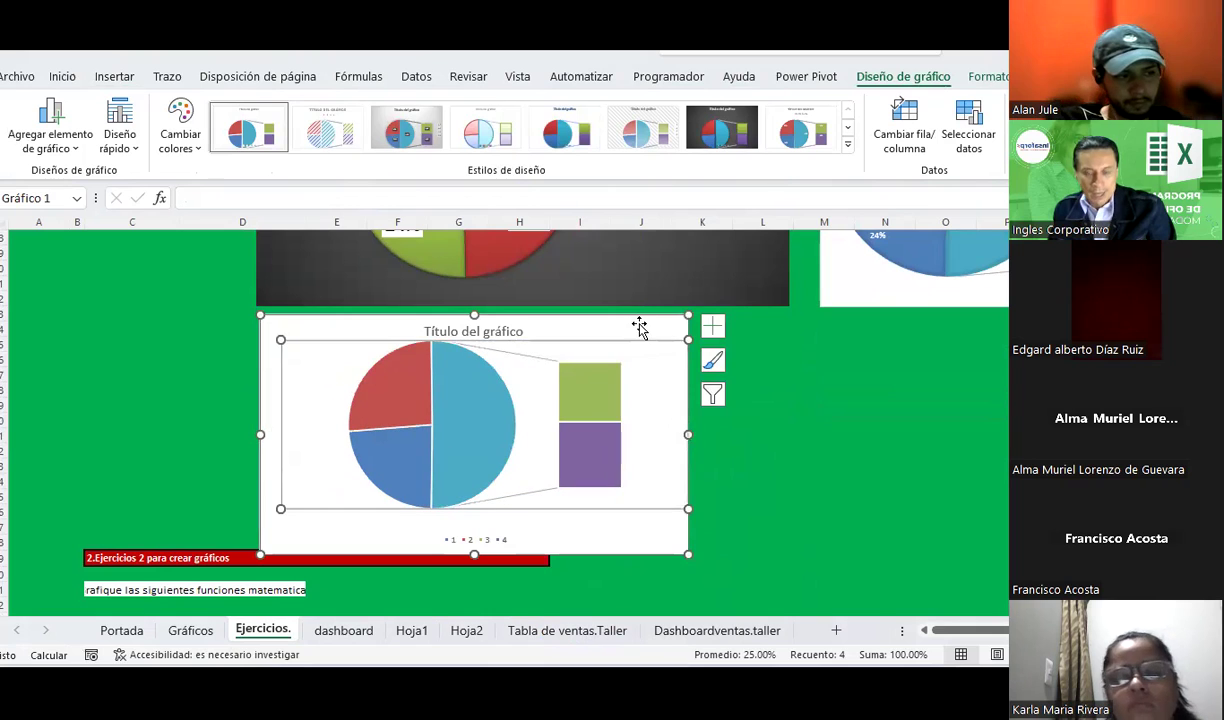
mouse_move(637, 326)
left_mouse_down()
mouse_move(995, 336)
mouse_move(1073, 324)
left_mouse_up()
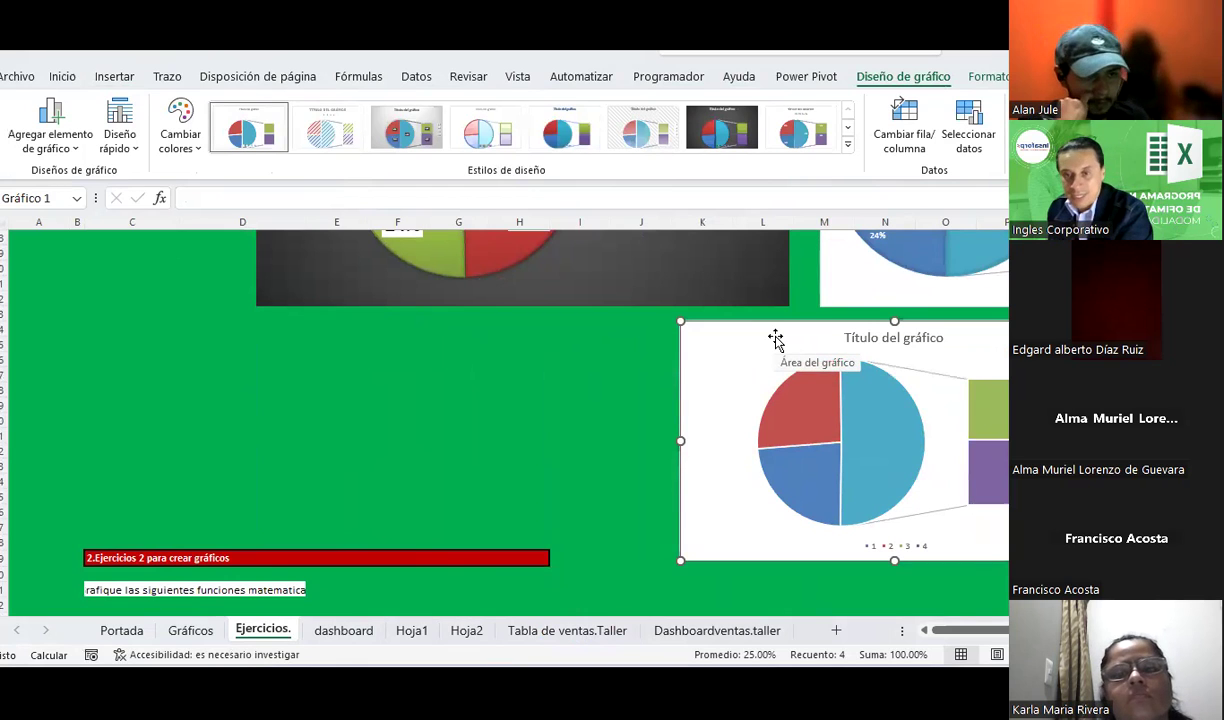
Try the dark 3D style, then apply Estilo 11, which shows percentage labels on the slices.
scroll(928, 532, "down", 3)
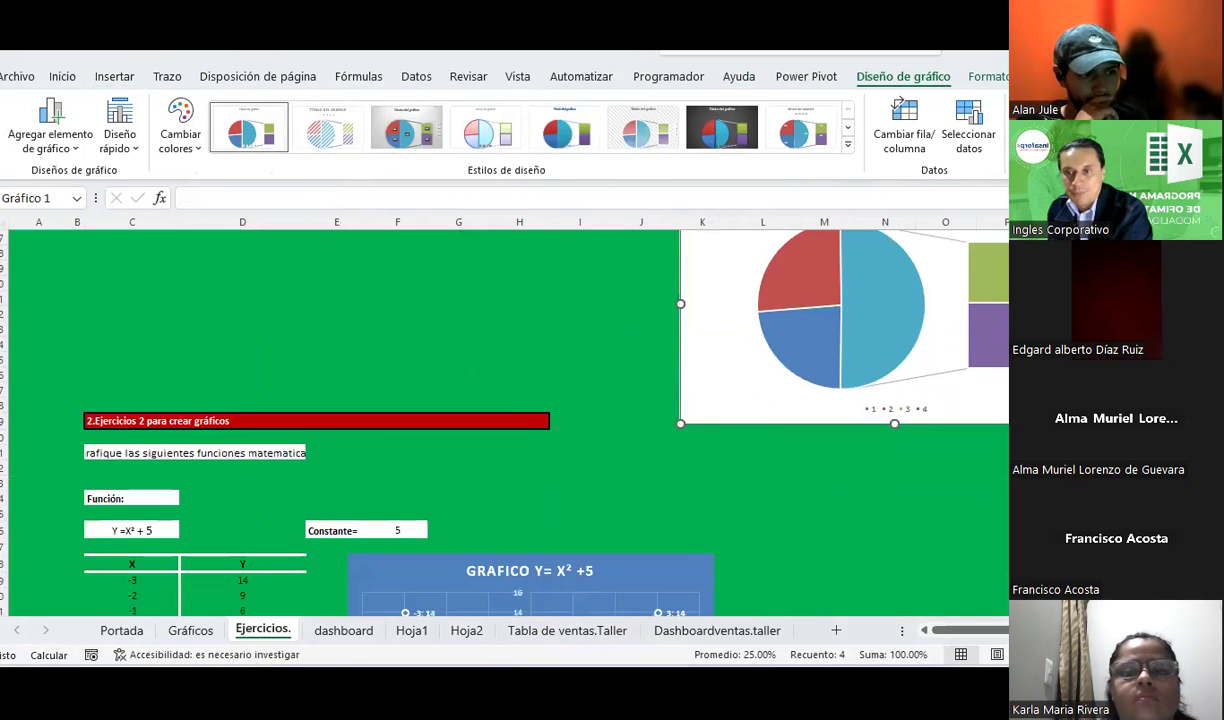
scroll(831, 417, "up", 1)
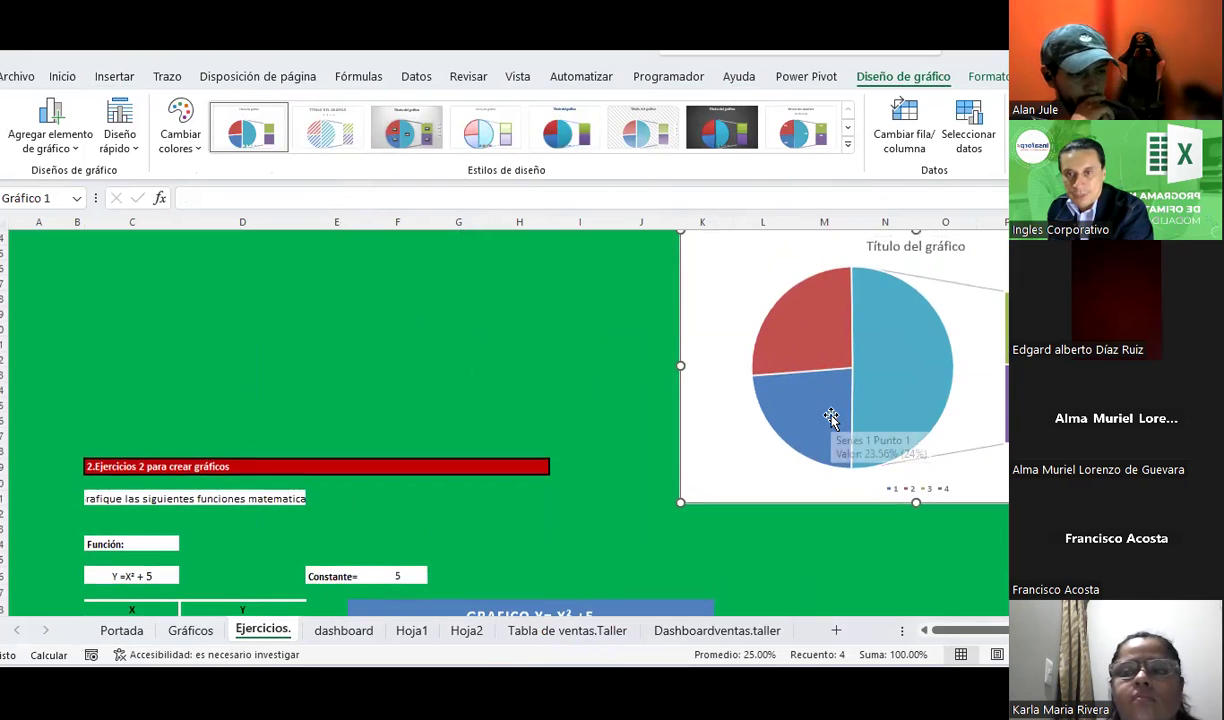
left_click(713, 138)
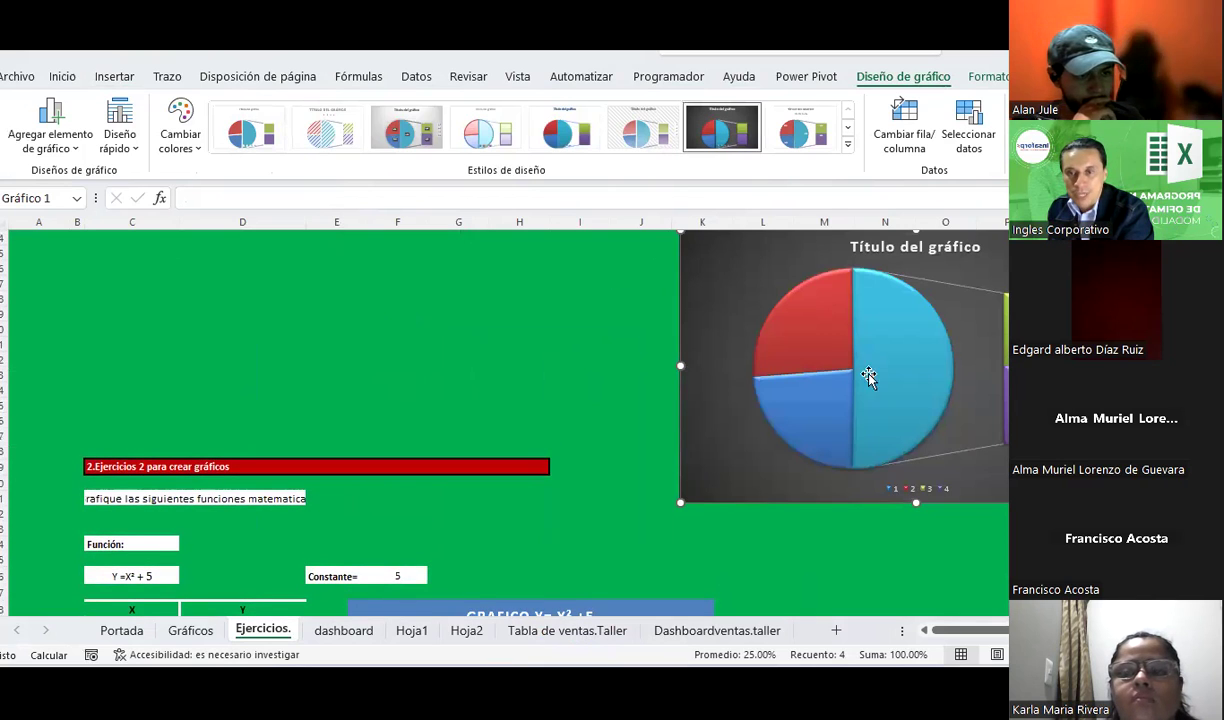
left_click(841, 145)
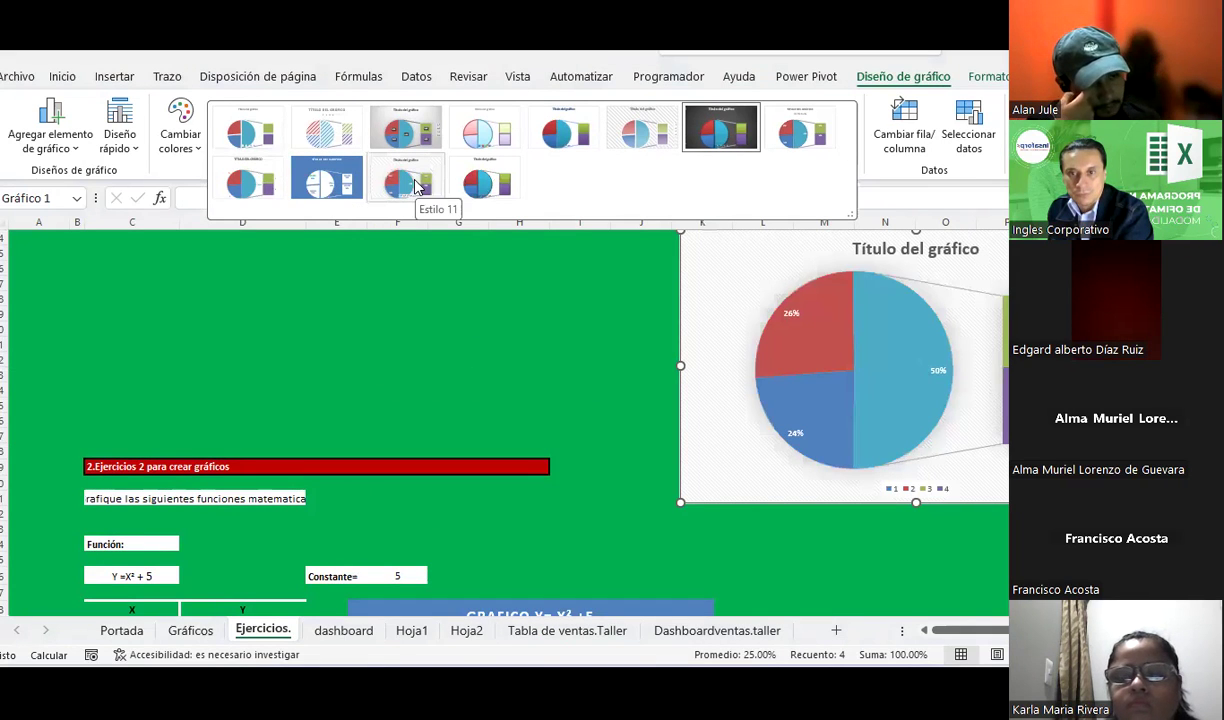
left_click(418, 186)
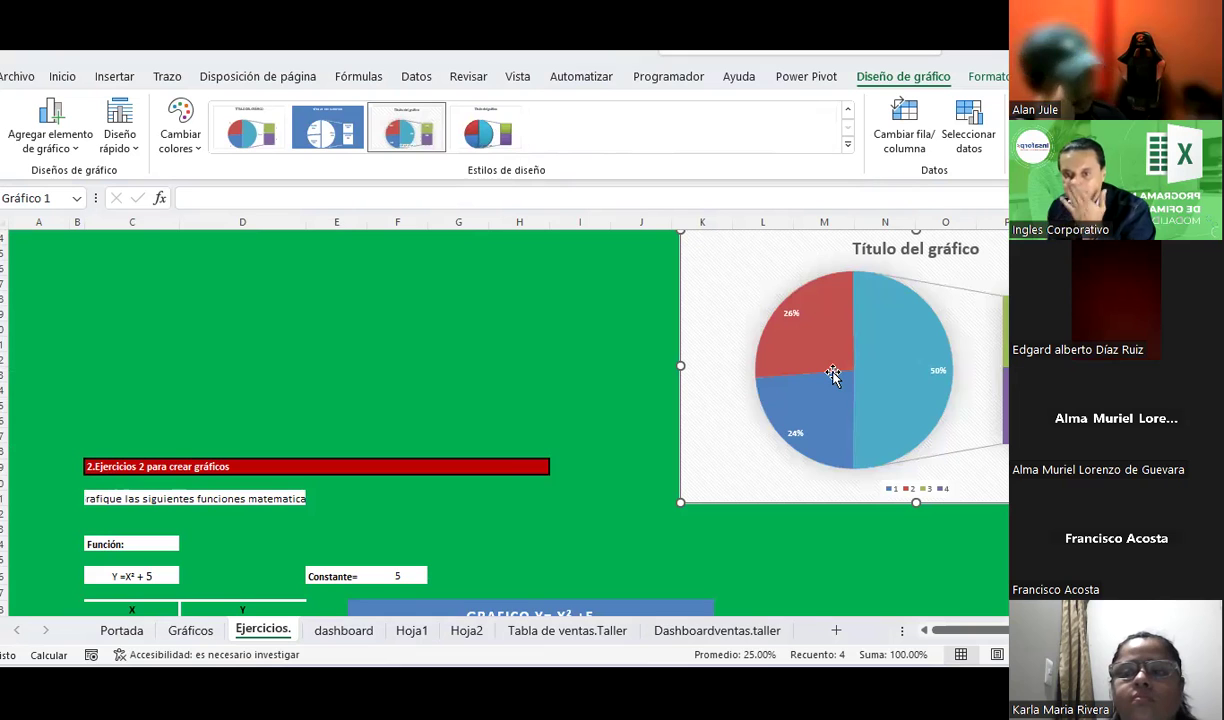
Select the chart's 26%, 50% and 24% data labels and view the quick layouts.
scroll(795, 340, "up", 1)
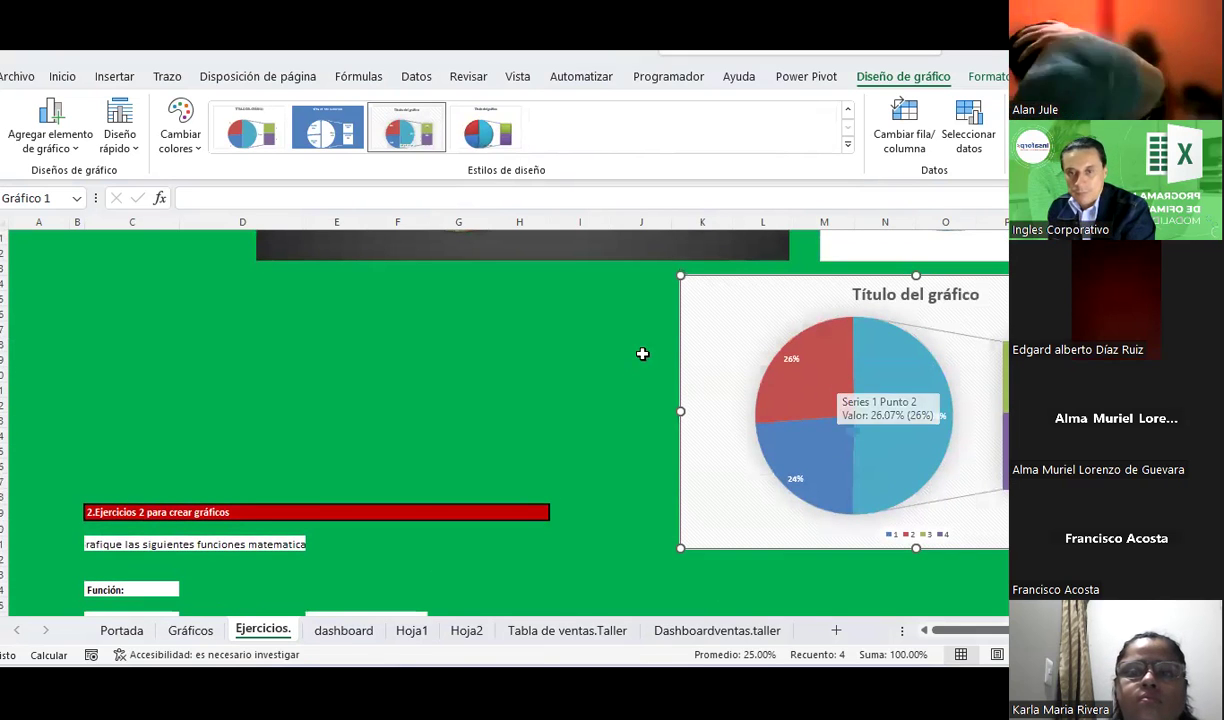
left_click(786, 360)
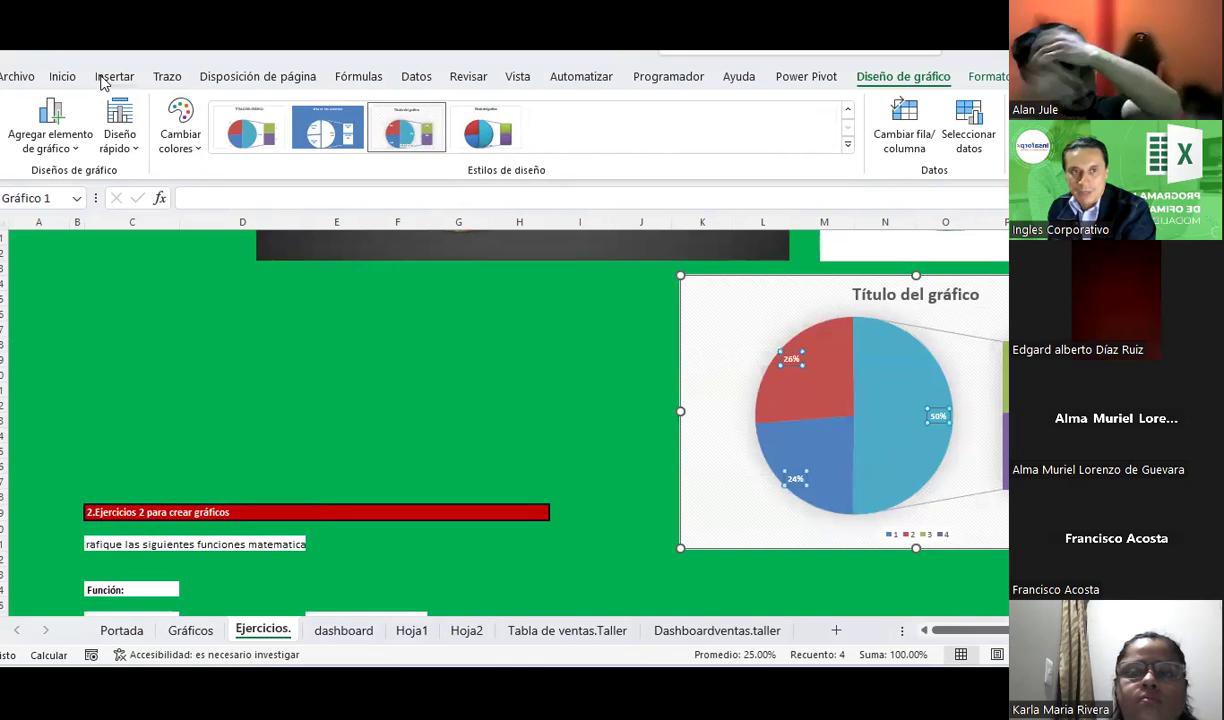
left_click(115, 145)
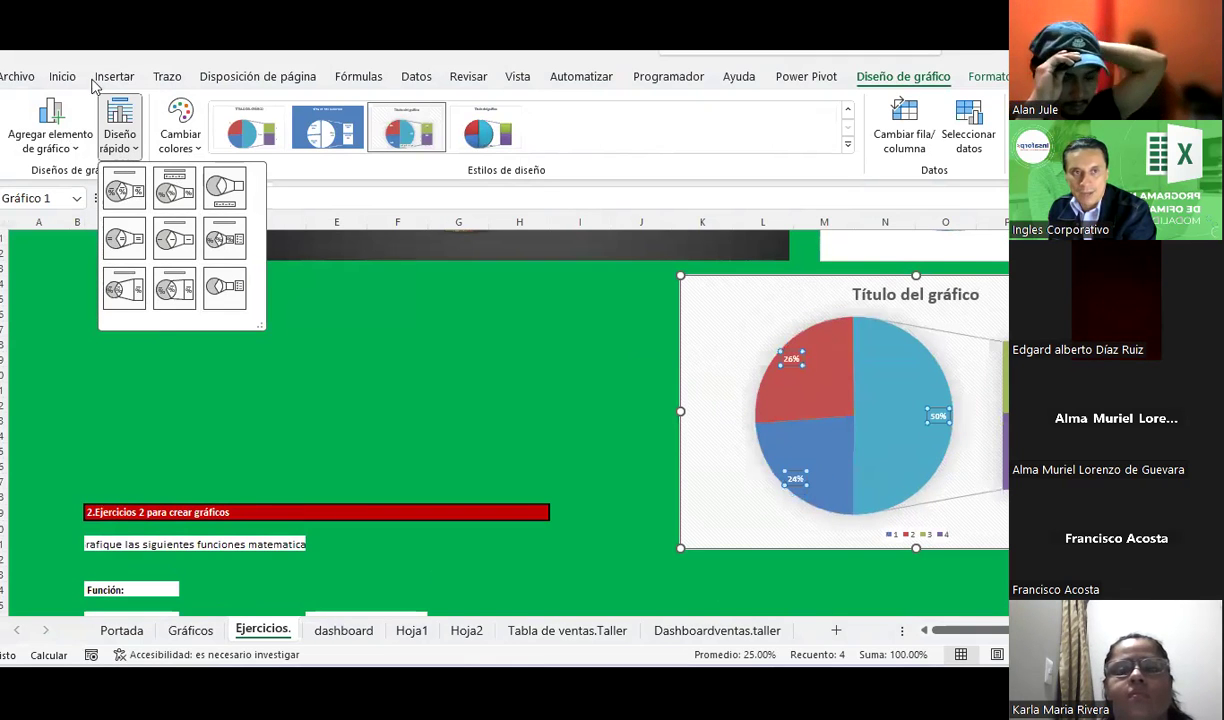
Raise the percentage labels' font to 24 pt with Aumentar tamaño de fuente.
left_click(62, 76)
left_click(257, 111)
left_click(257, 111)
left_click(257, 111)
left_click(257, 111)
left_click(257, 111)
left_click(257, 111)
left_click(257, 111)
left_click(257, 111)
left_click(257, 111)
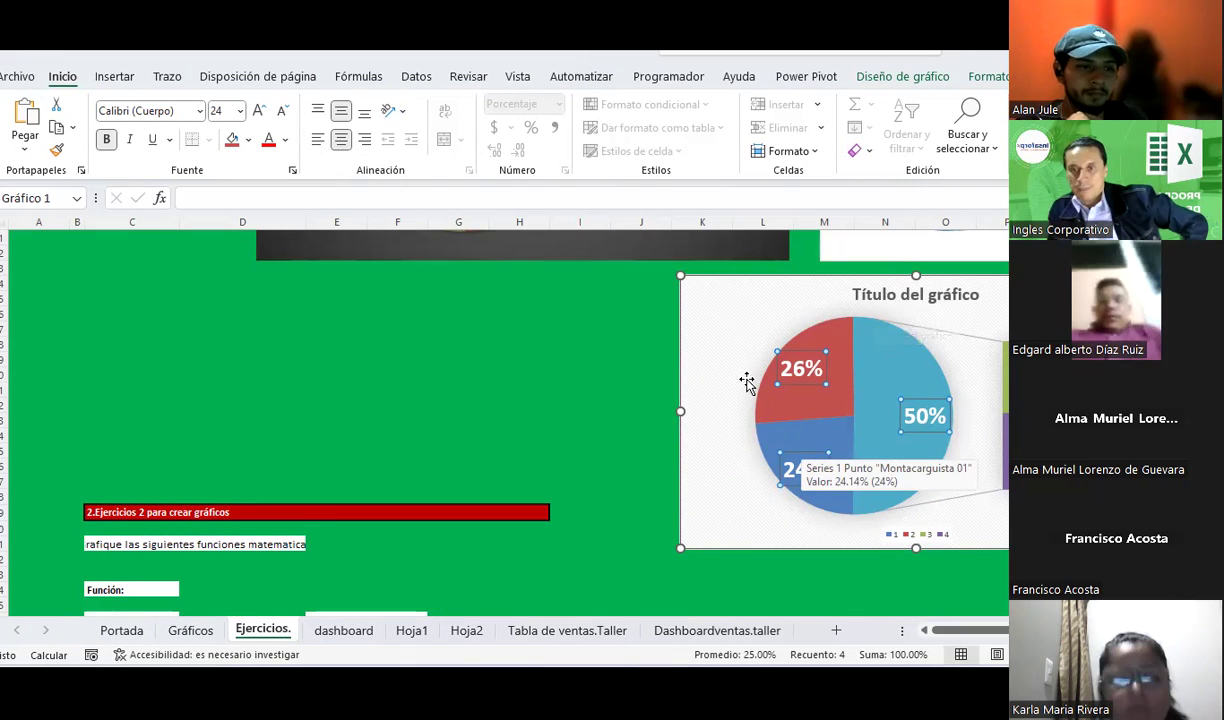
left_click(890, 76)
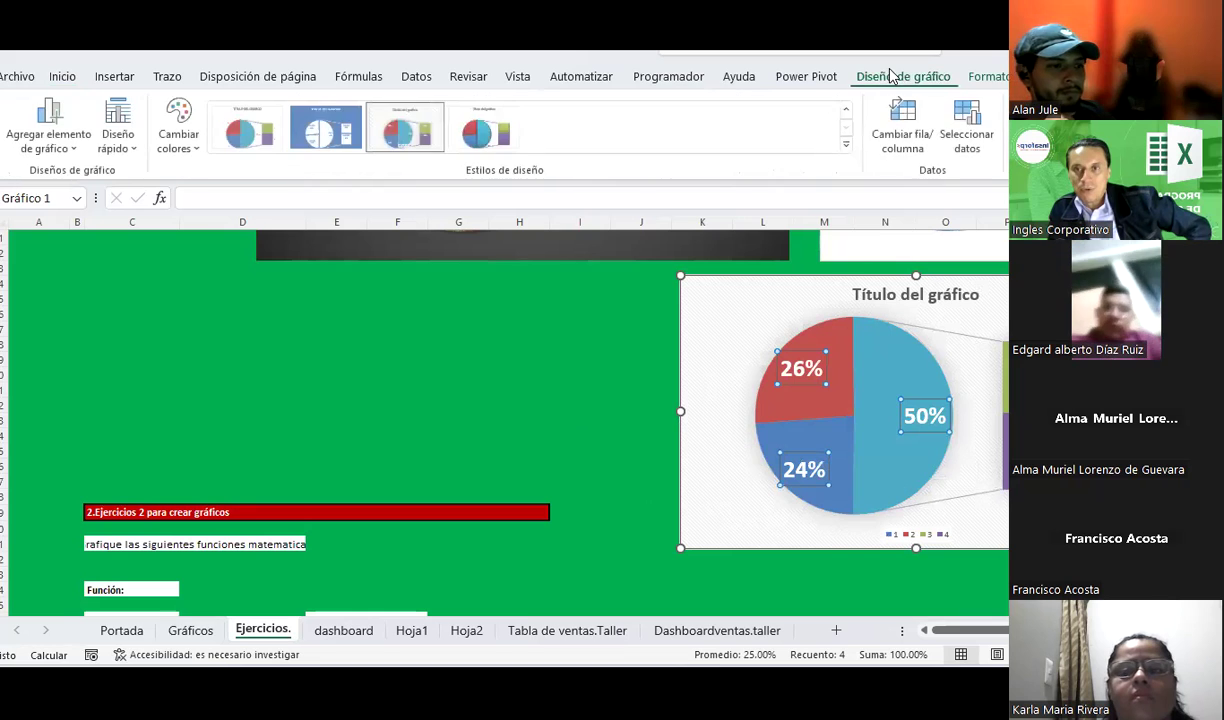
Use the position names in C5:C8 as the chart's category labels instead of 1–4.
left_click(975, 152)
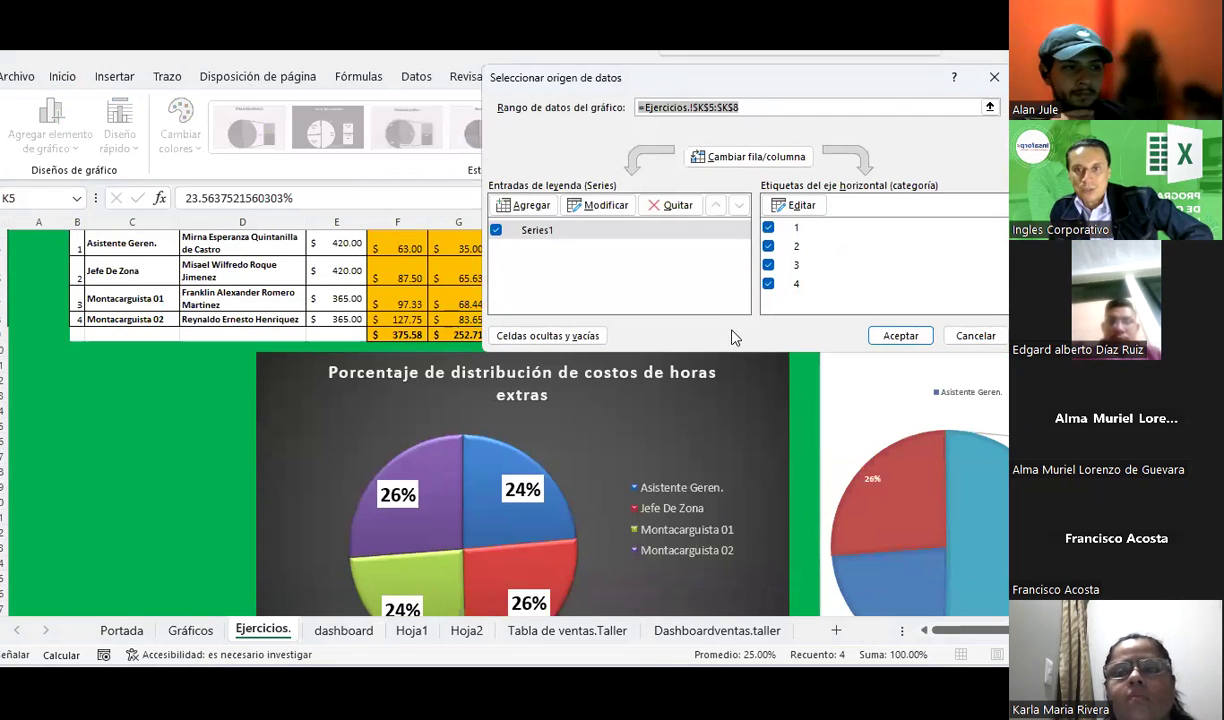
left_click(801, 205)
left_click_drag(145, 243, 146, 313)
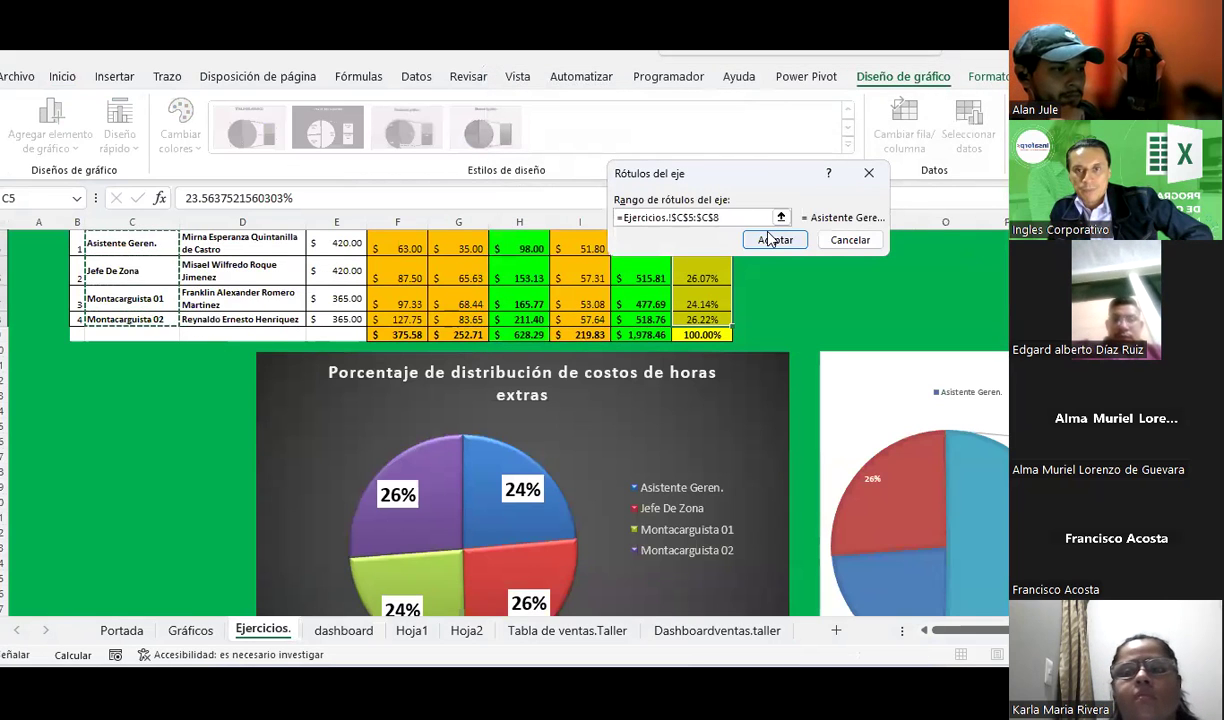
scroll(254, 382, "up", 1)
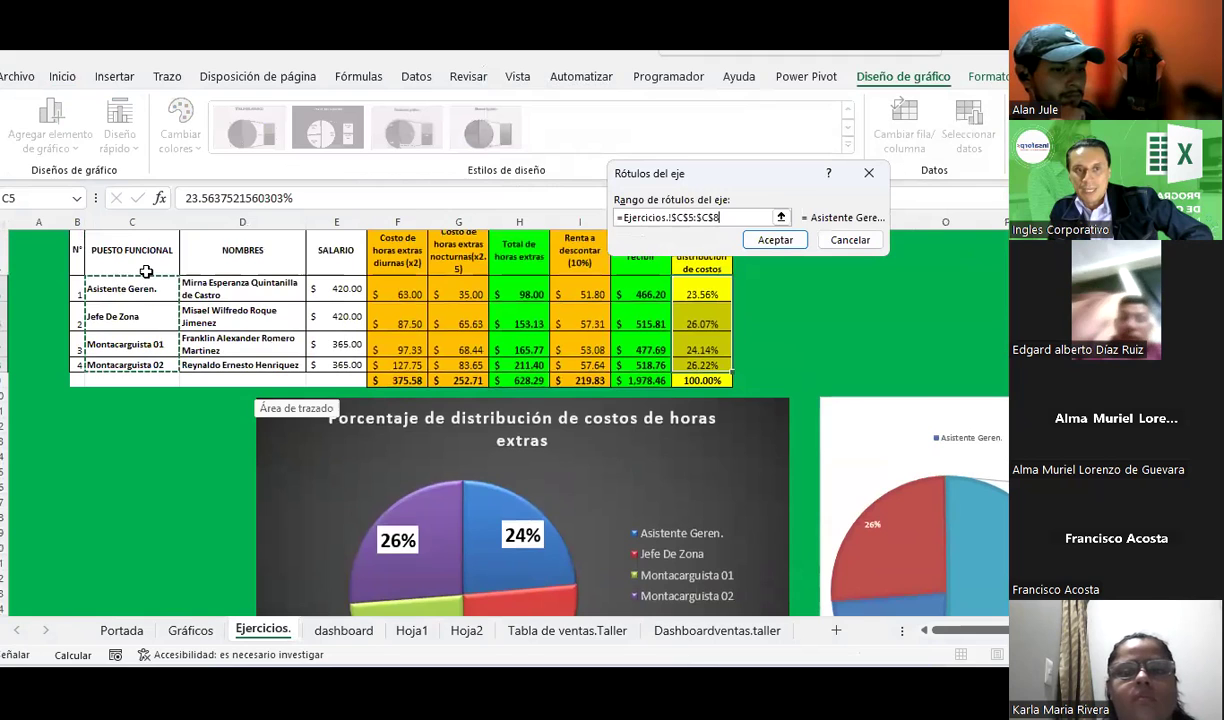
left_click(775, 240)
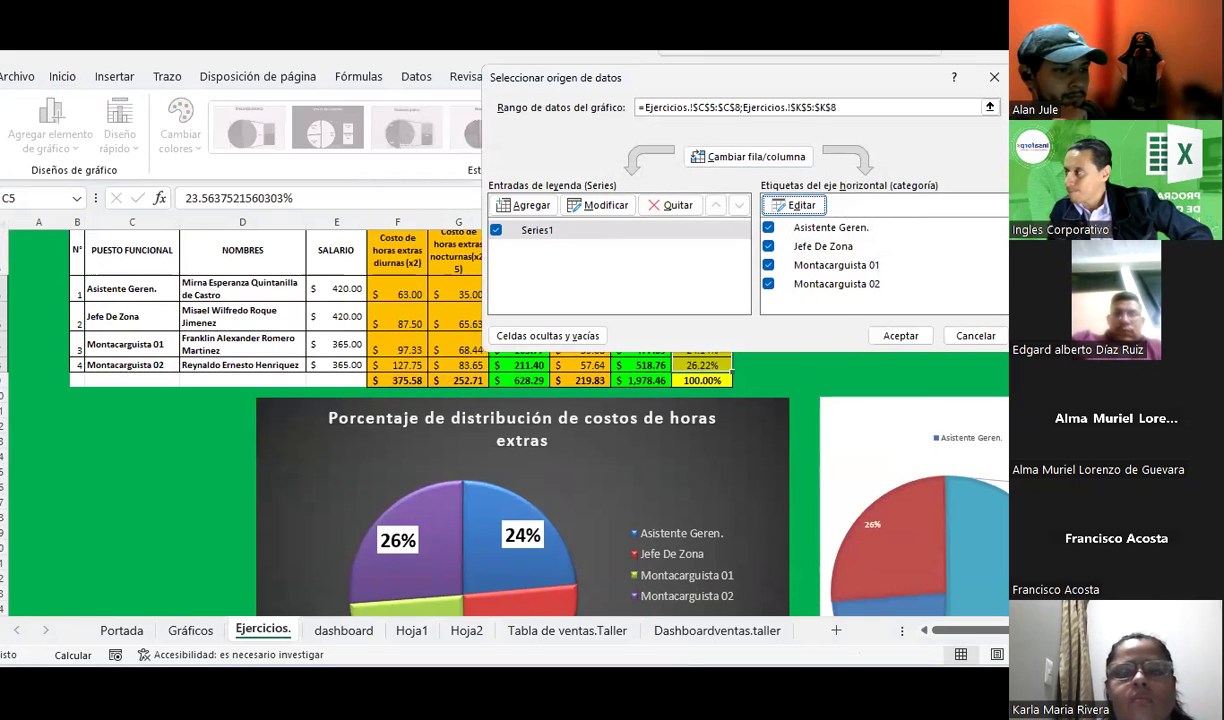
left_click(900, 335)
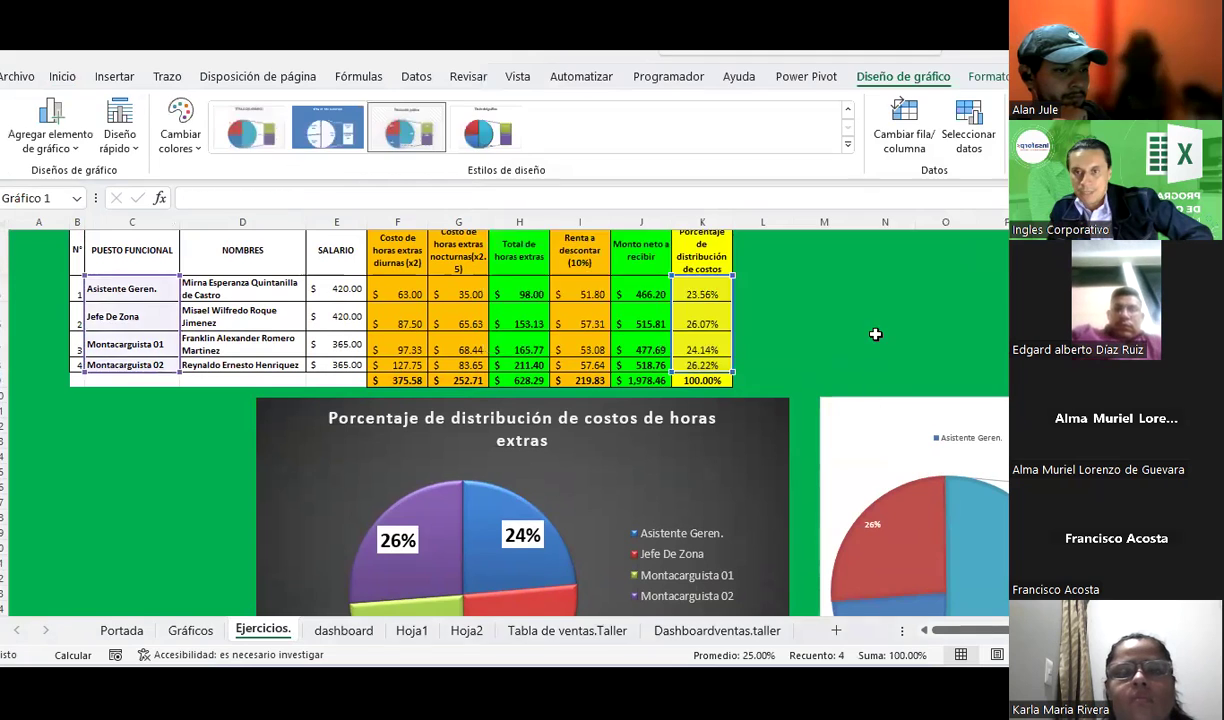
scroll(877, 336, "down", 4)
Enlarge the legend font so positions like Asistente Geren. and Montacarguista 01 read clearly.
scroll(877, 338, "down", 3)
scroll(876, 338, "down", 4)
scroll(875, 337, "down", 2)
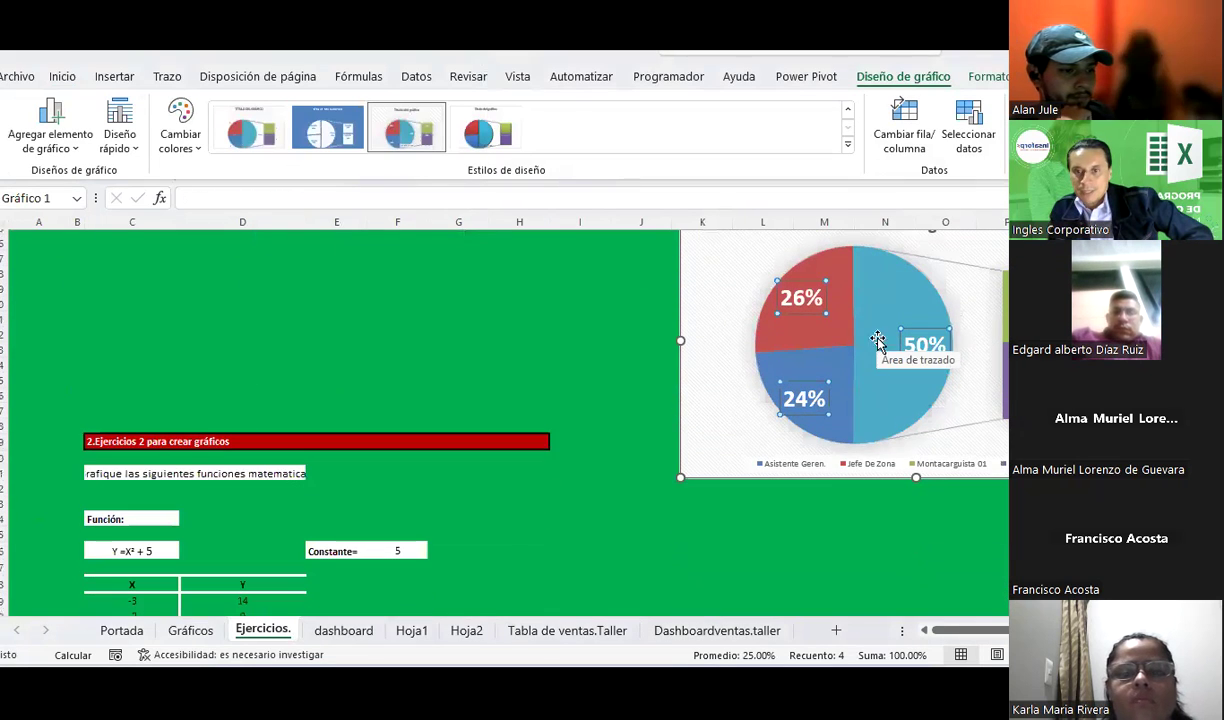
left_click(965, 468)
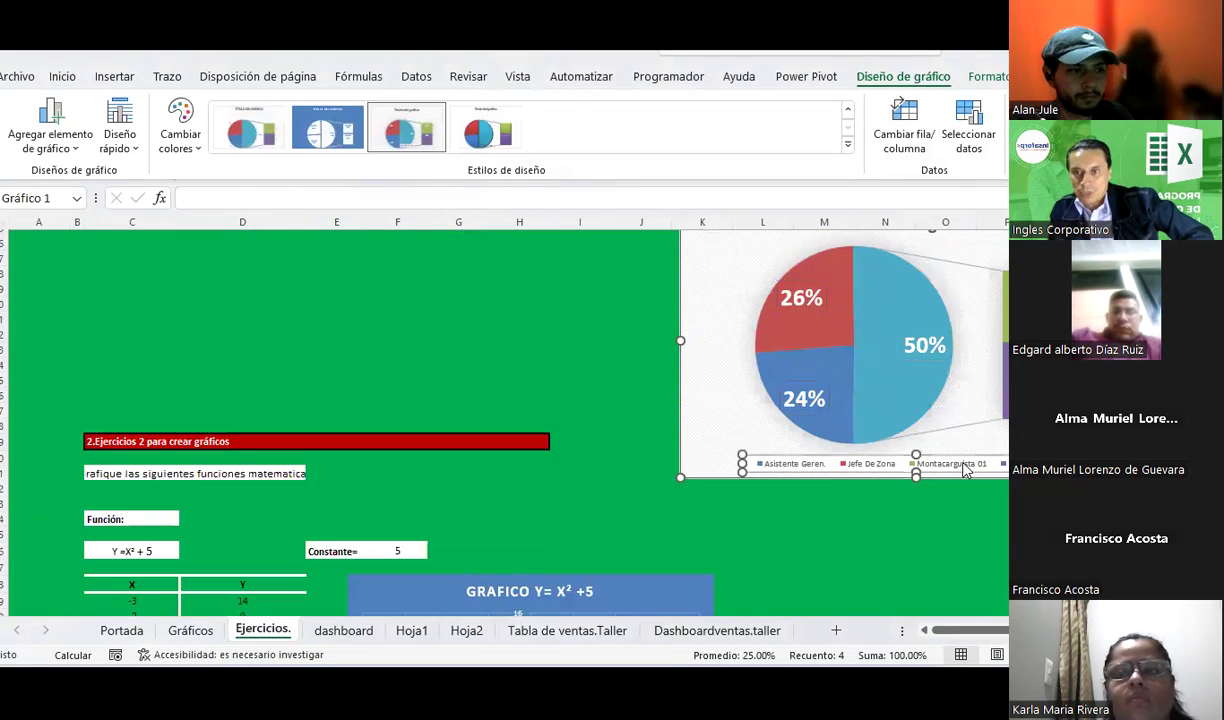
left_click(62, 78)
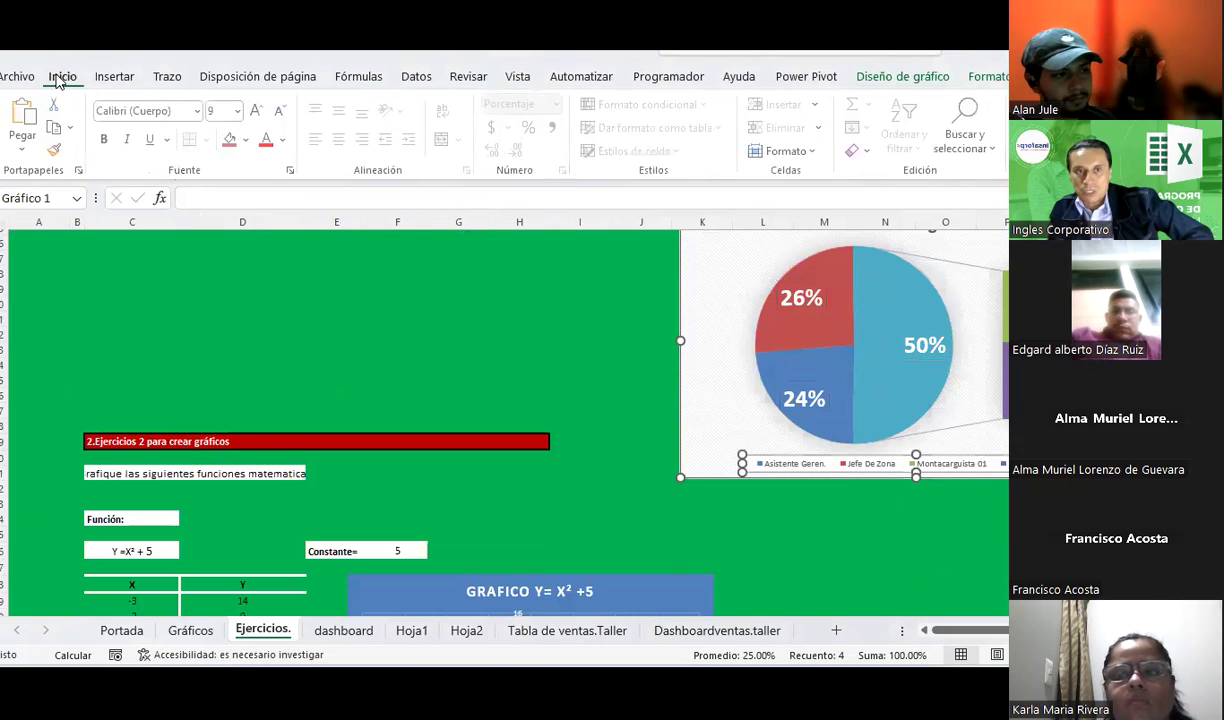
left_click(259, 111)
left_click(259, 111)
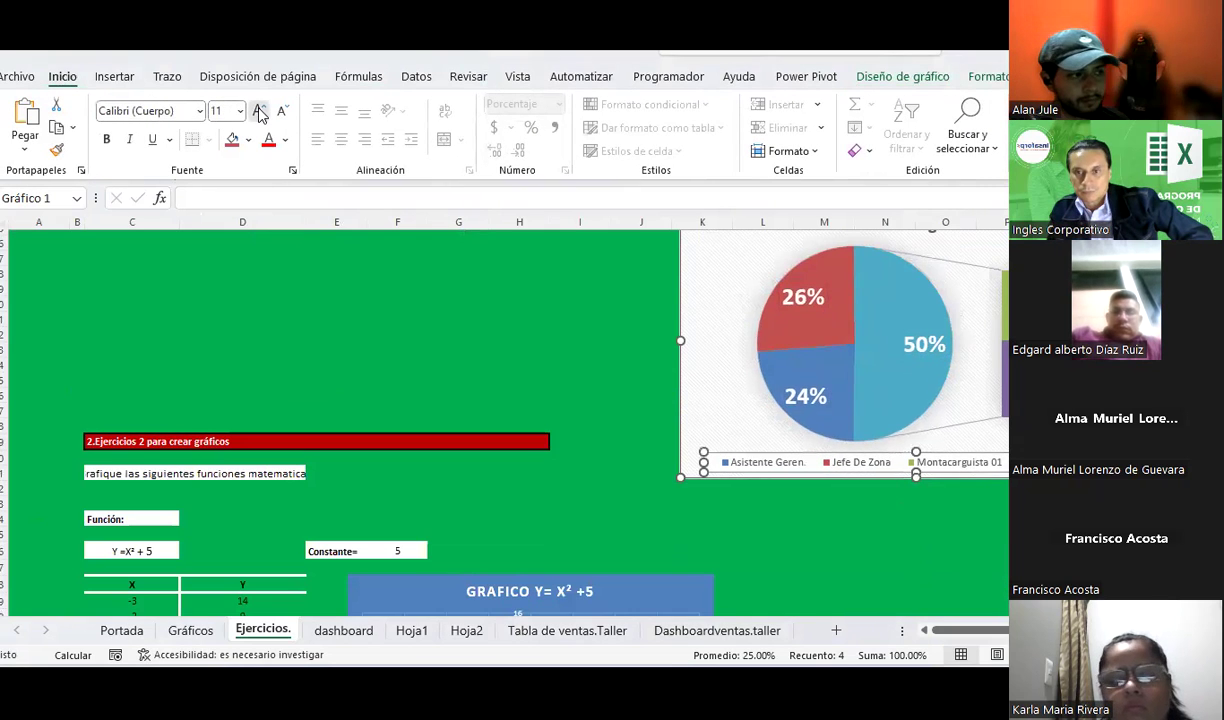
left_click(259, 111)
left_click(259, 111)
left_click(259, 111)
left_click(259, 111)
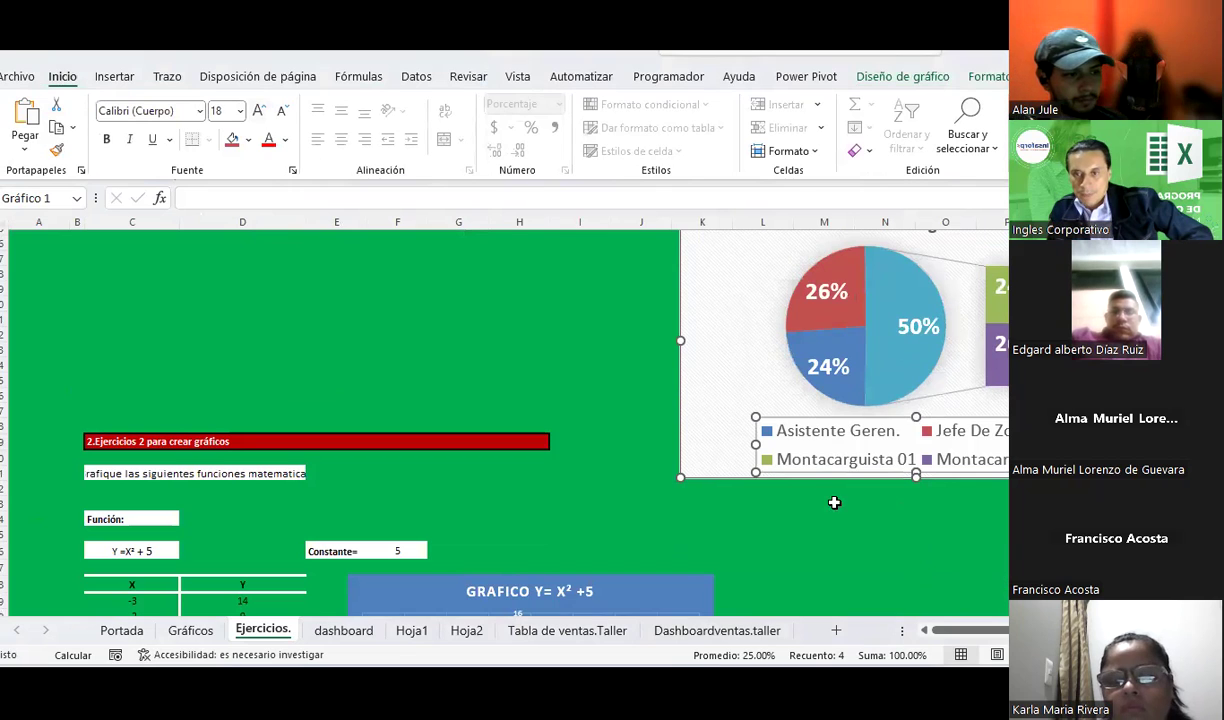
left_click(869, 533)
scroll(926, 483, "up", 1)
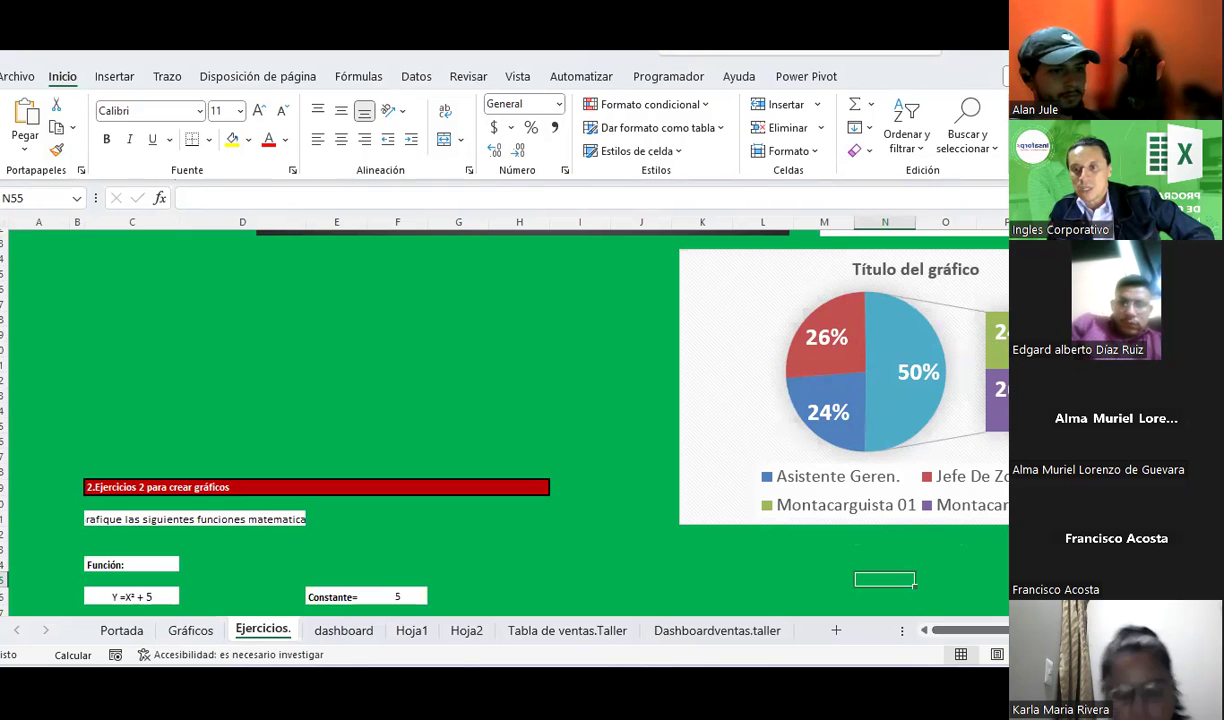
Widen the Título del gráfico pie-of-pie chart slightly from its corner handle so all four positions show.
scroll(855, 295, "right", 2)
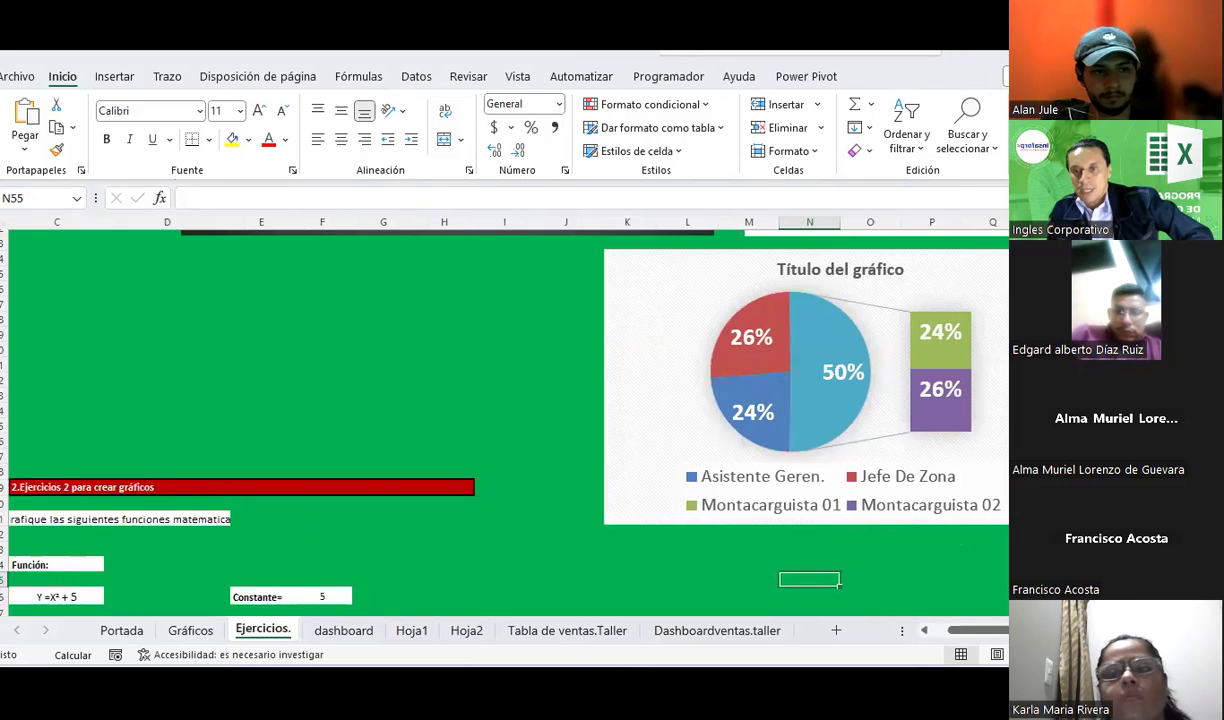
scroll(901, 380, "right", 6)
scroll(901, 380, "up", 1)
scroll(879, 343, "up", 2)
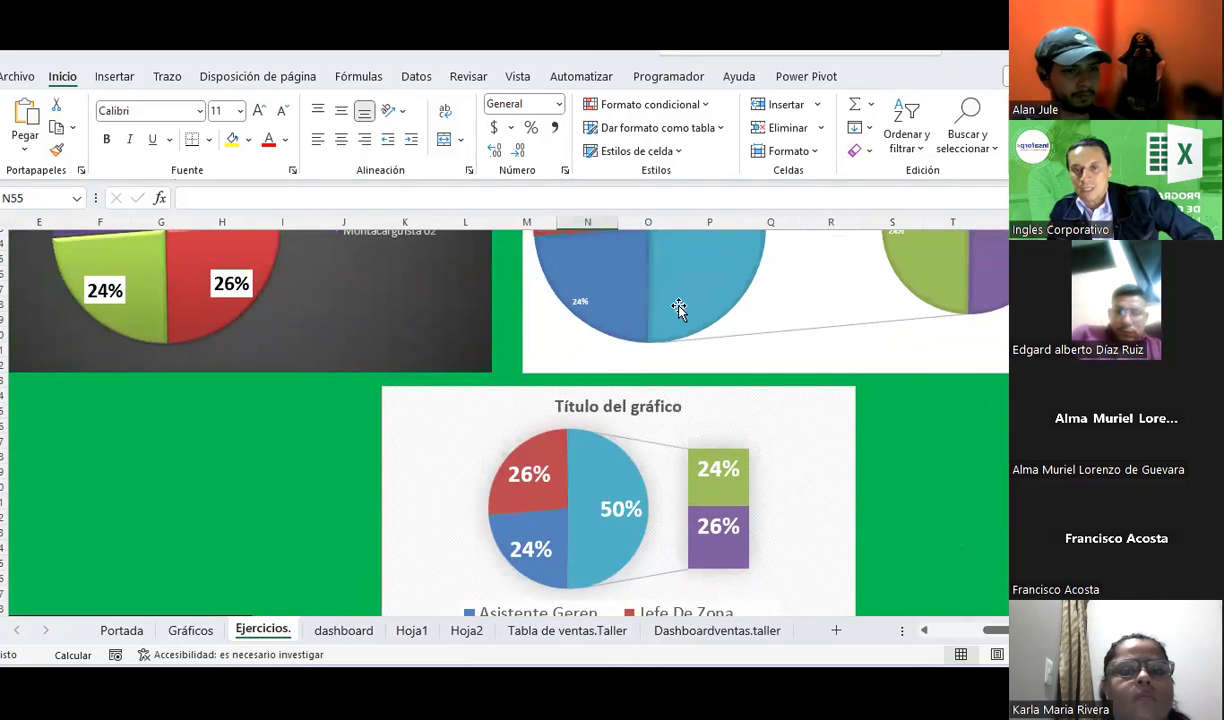
scroll(644, 381, "up", 2)
scroll(778, 330, "up", 1)
scroll(780, 328, "up", 1)
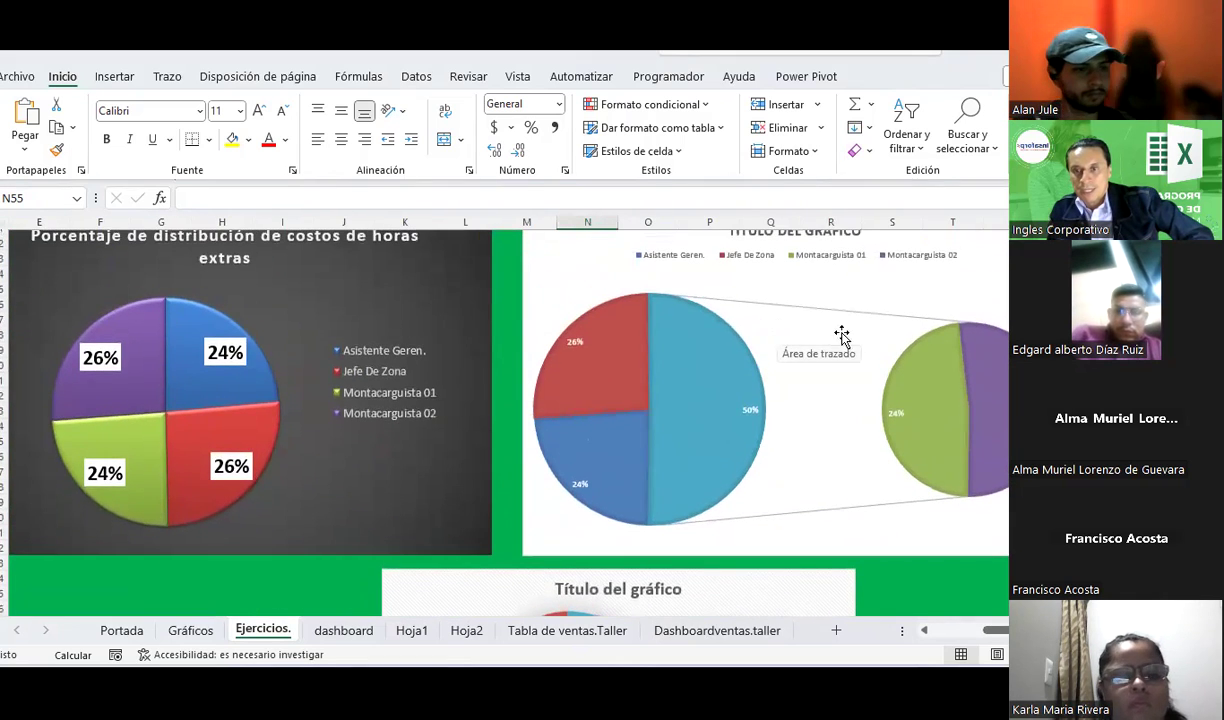
scroll(637, 400, "down", 1)
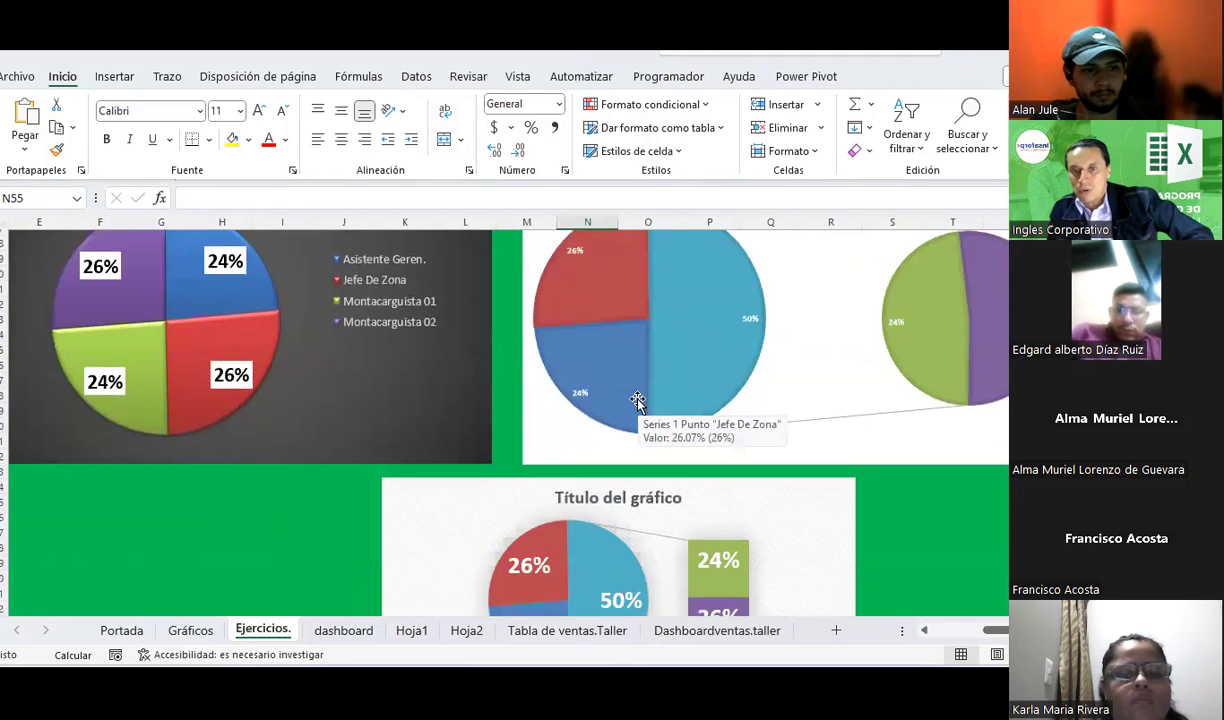
scroll(637, 400, "down", 2)
left_click(847, 440)
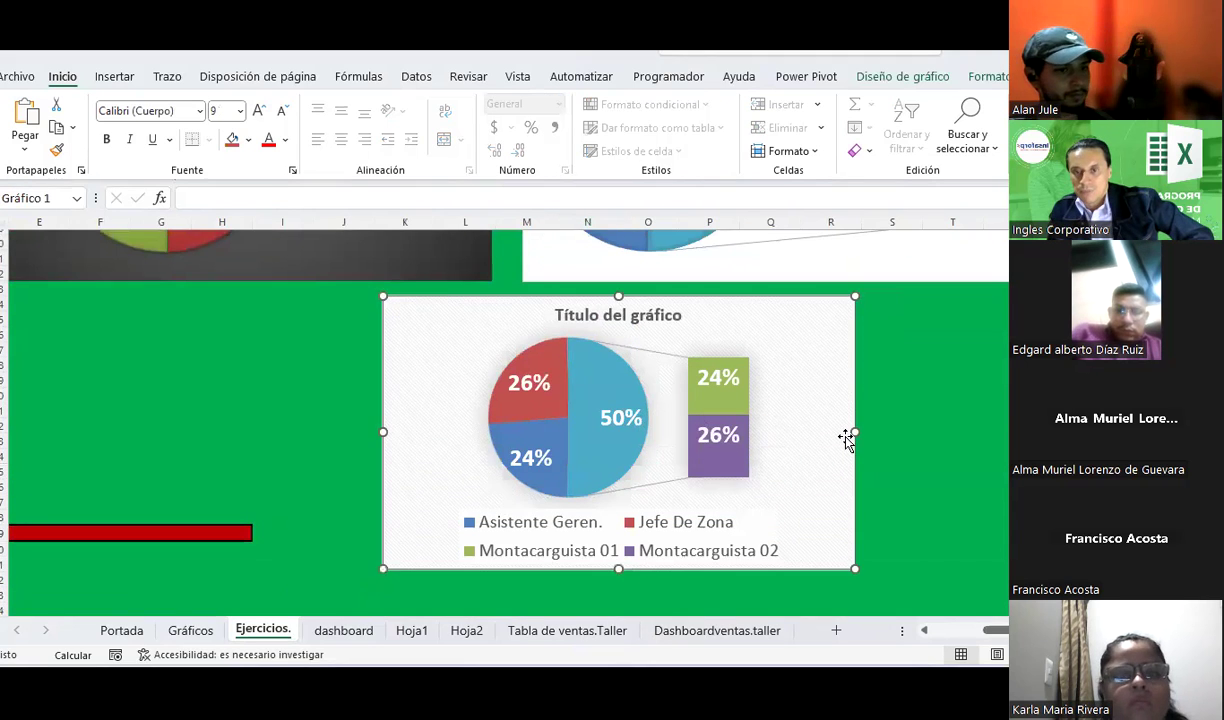
scroll(857, 462, "down", 2)
left_click_drag(853, 477, 878, 500)
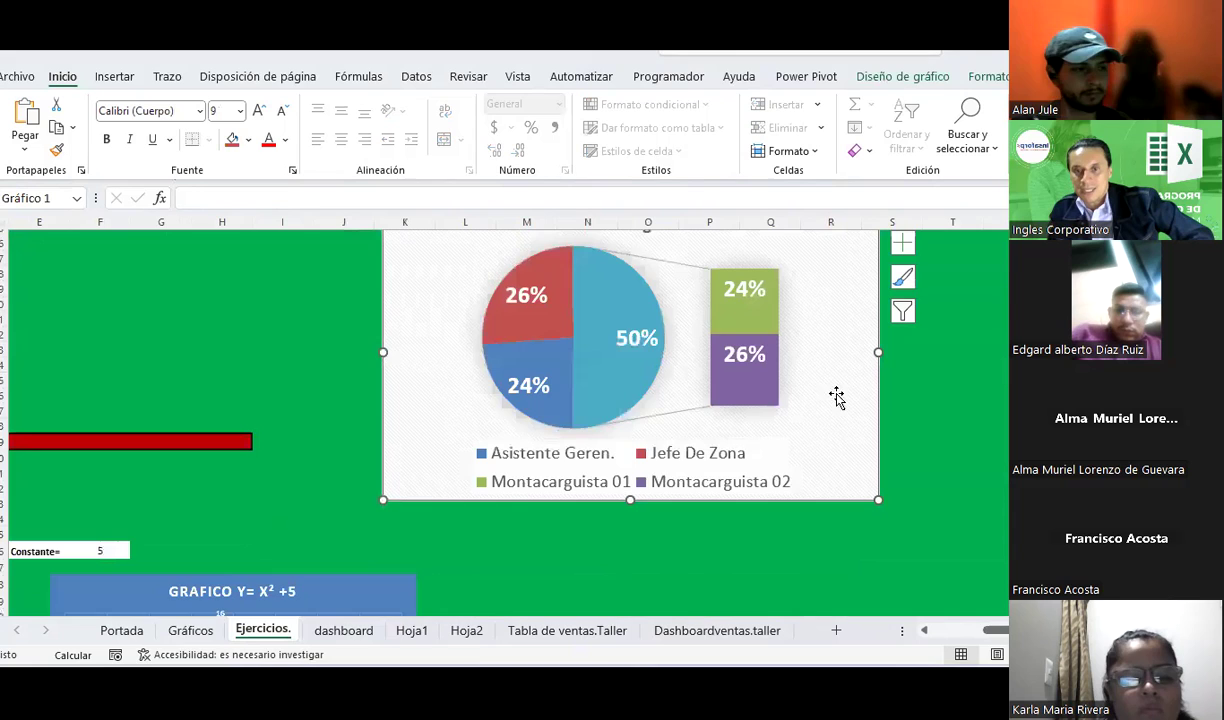
Scroll up to the bar-of-pie chart with its 26%, 24% and 50% slices.
scroll(893, 413, "up", 2)
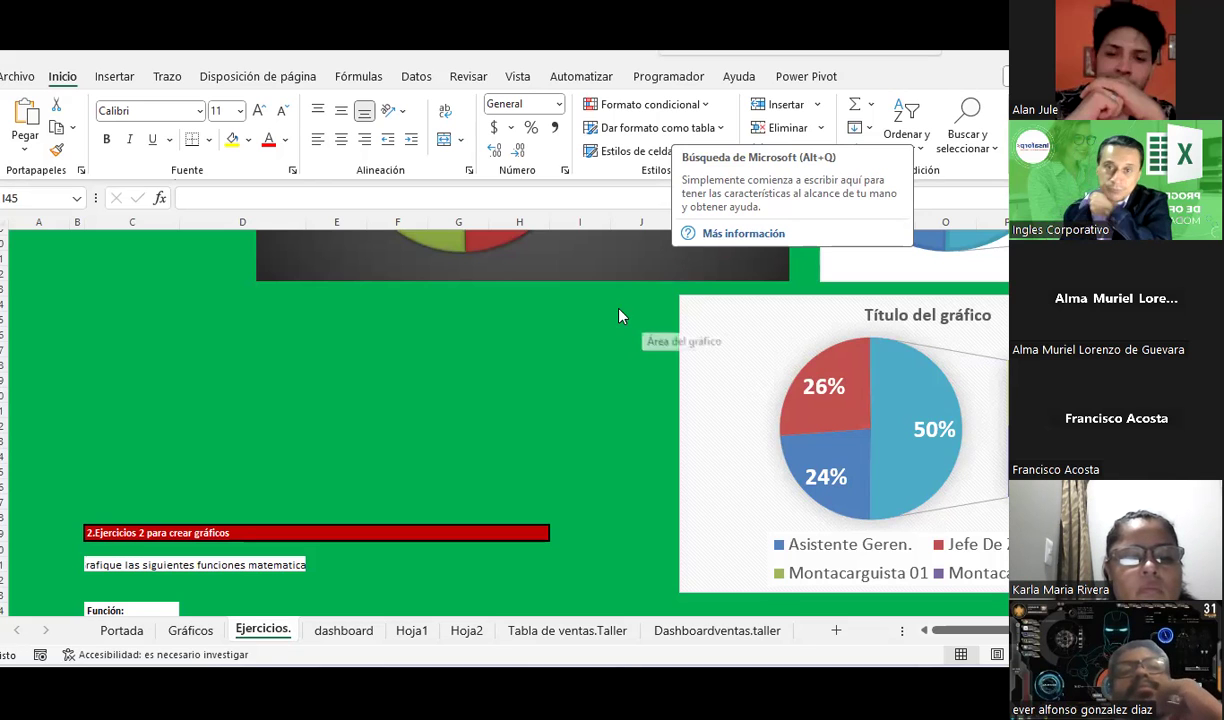
Dismiss the search tip and scroll down to the Y = X² + 5 table and parabola chart.
left_click(412, 428)
scroll(410, 415, "down", 3)
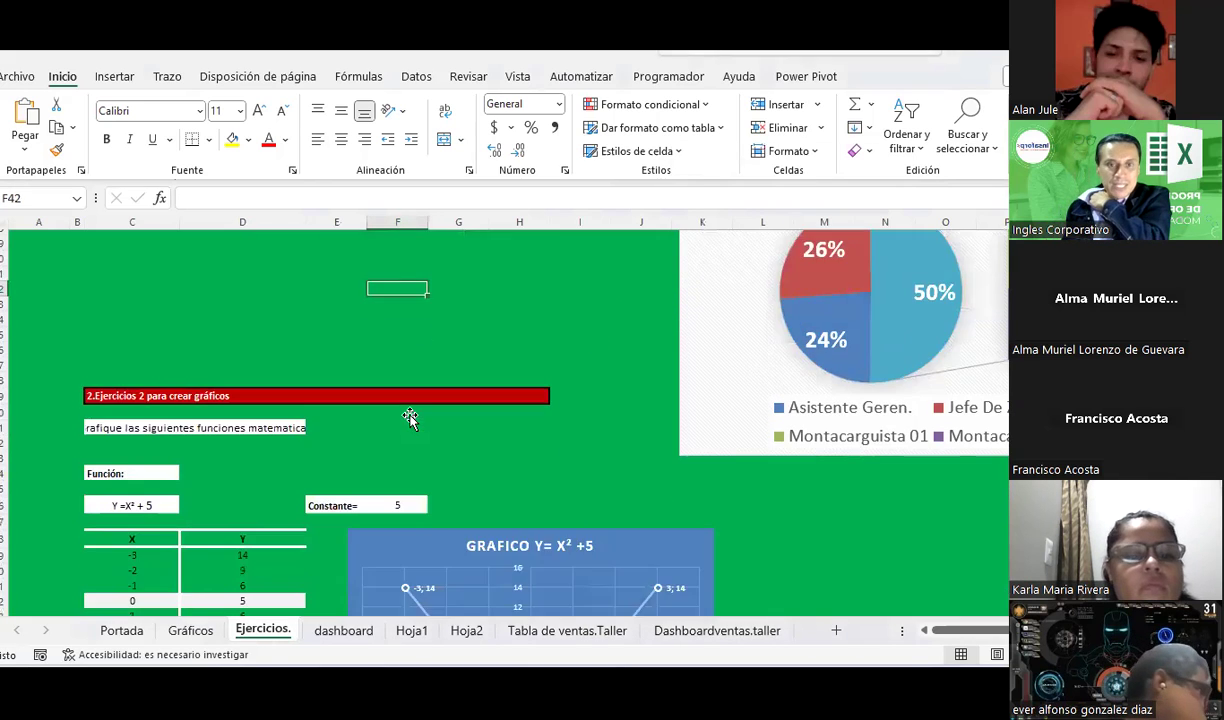
scroll(409, 418, "down", 4)
scroll(410, 416, "down", 3)
scroll(411, 417, "up", 1)
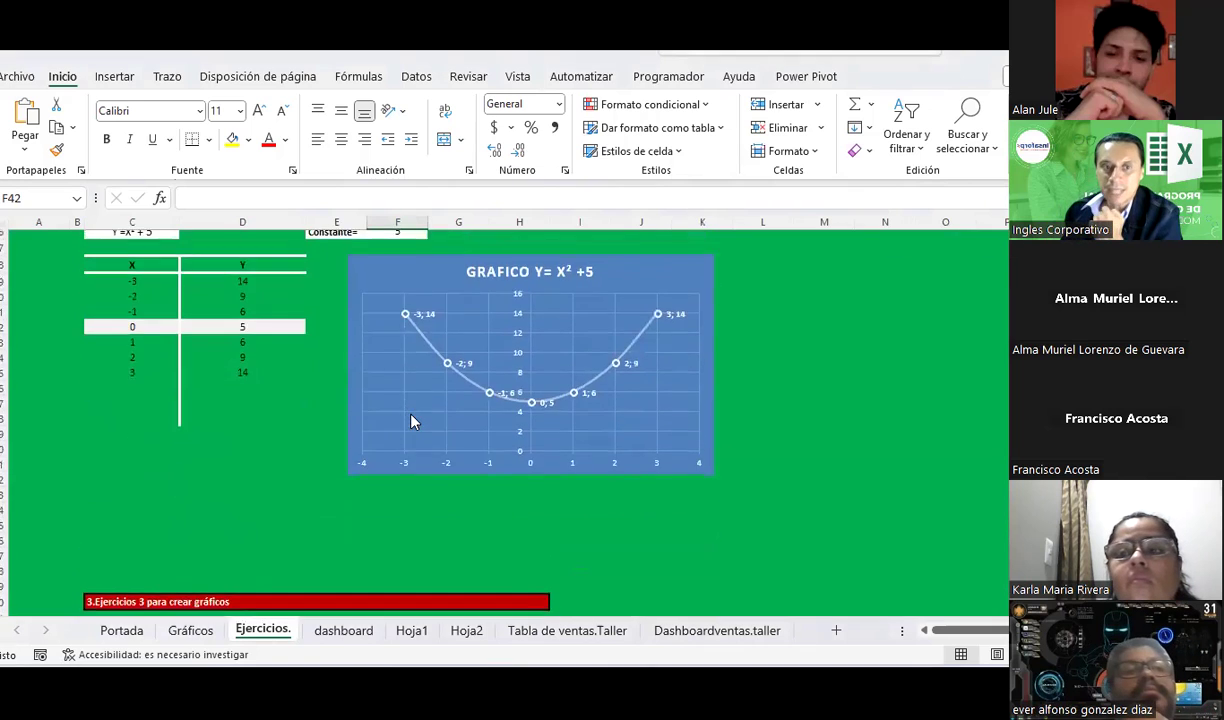
scroll(411, 417, "up", 2)
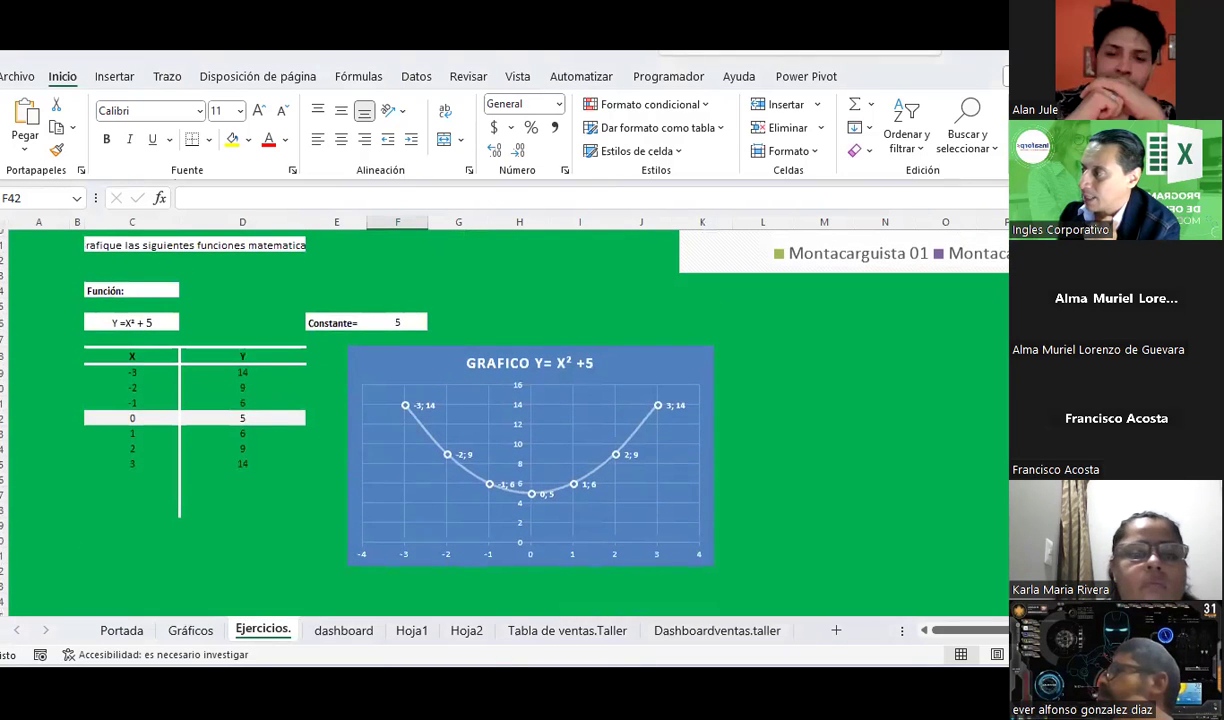
left_click(798, 403)
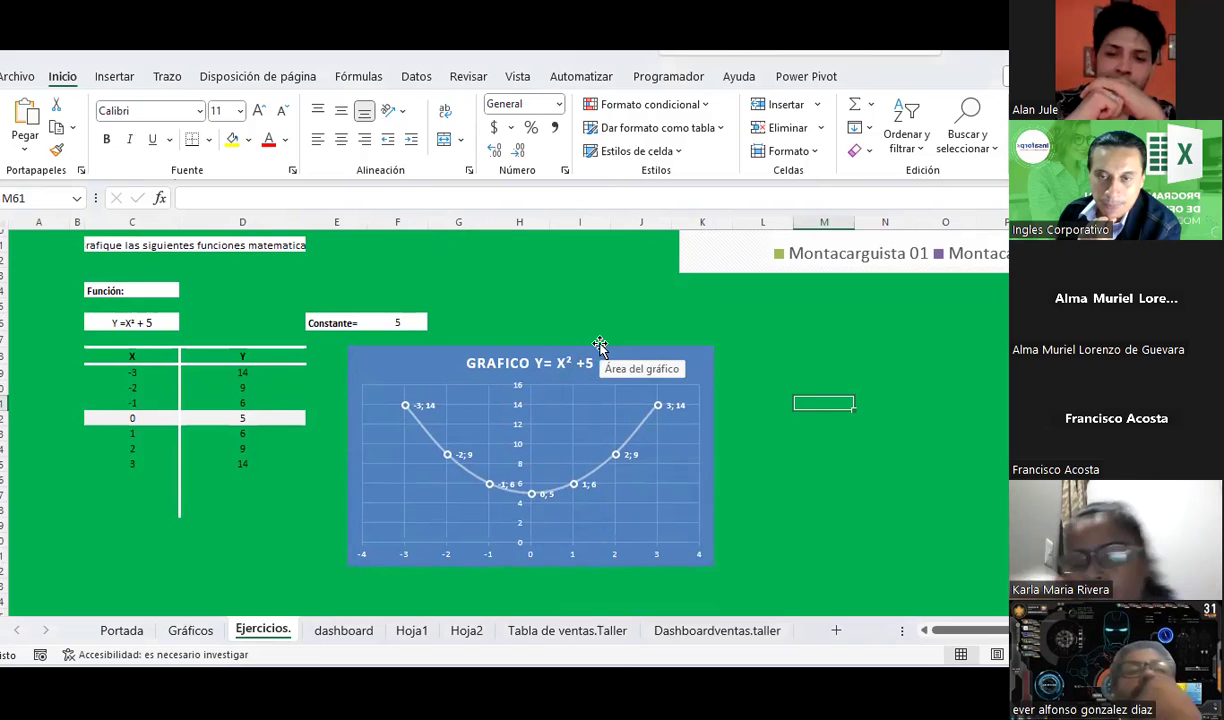
left_click(601, 321)
scroll(601, 321, "up", 1)
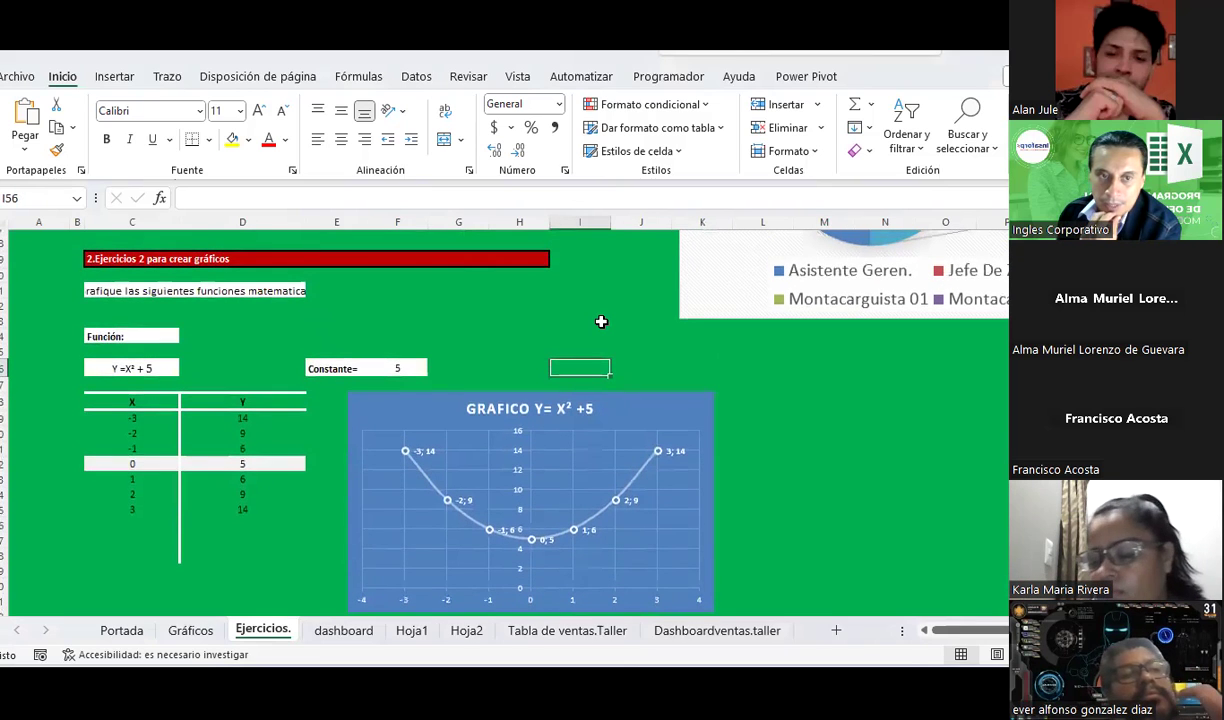
scroll(601, 321, "down", 1)
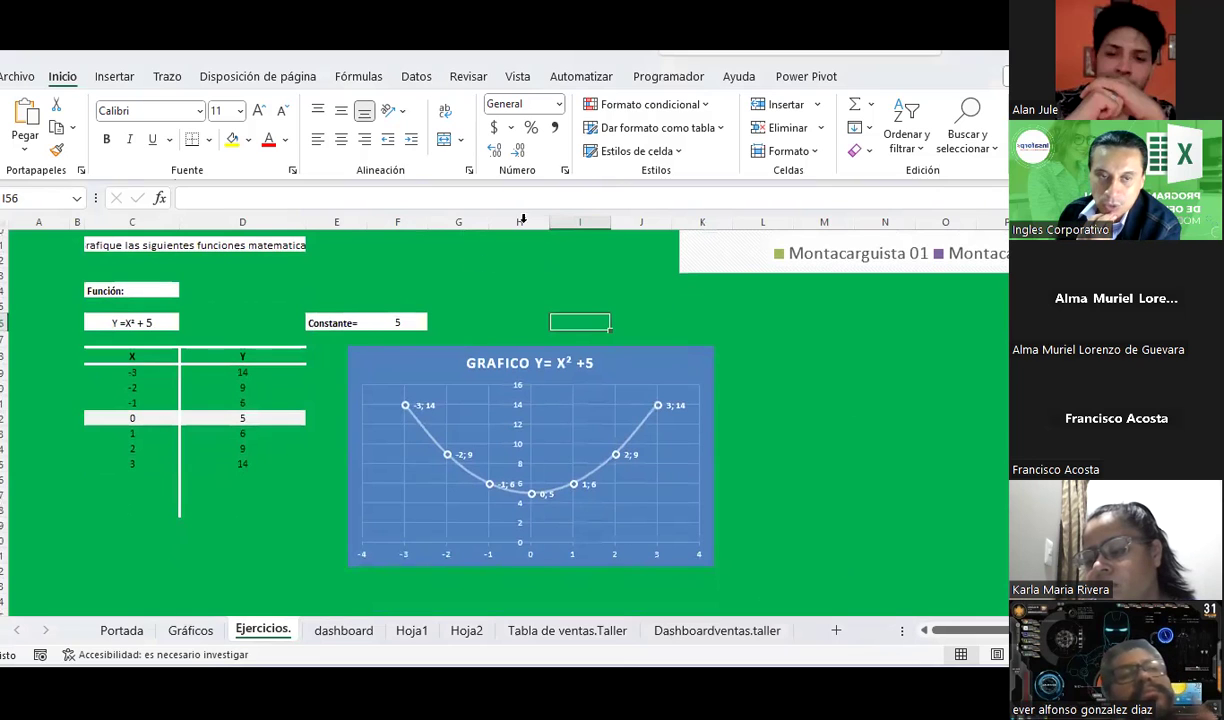
Check the Y = X² + 5 label and the X values from -3 to 3.
left_click(163, 326)
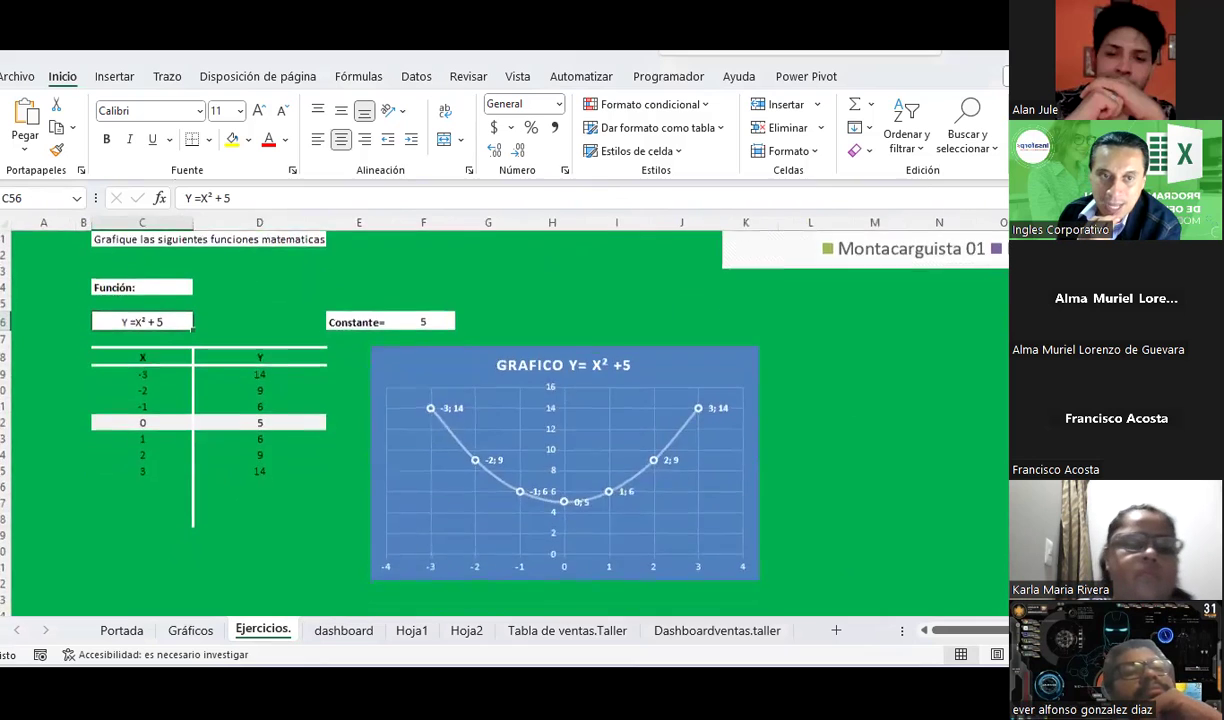
scroll(369, 382, "up", 4, "ctrl")
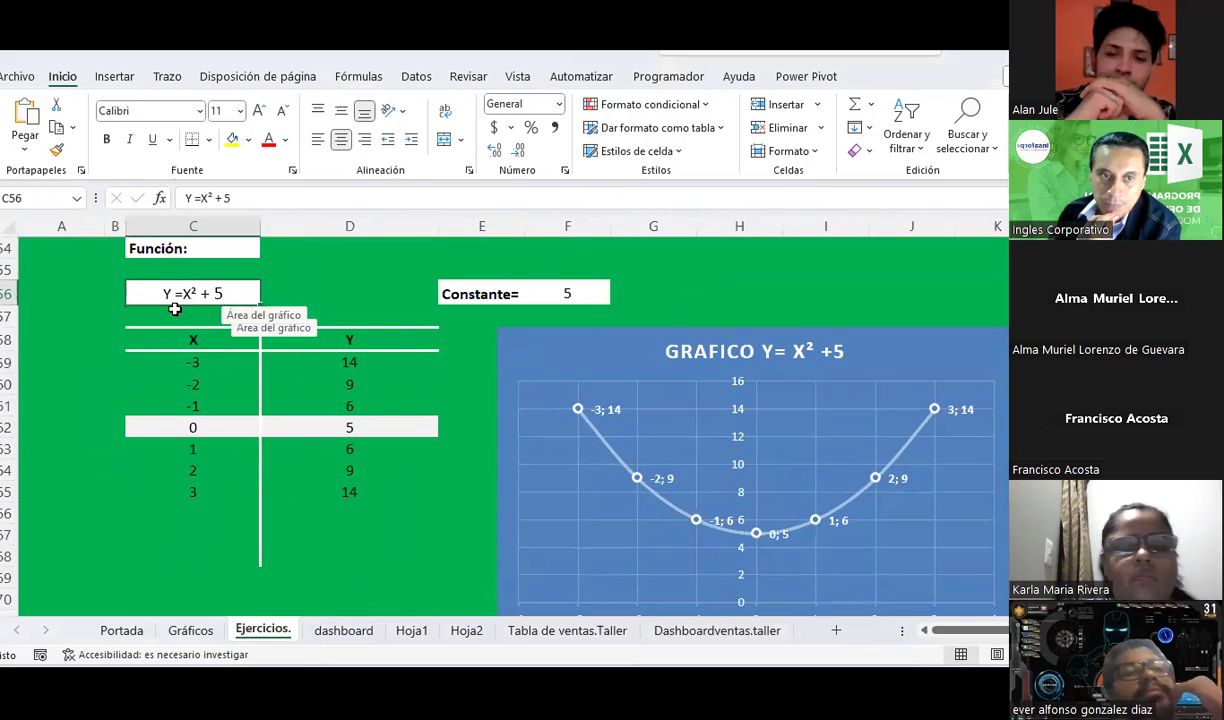
left_click(393, 521)
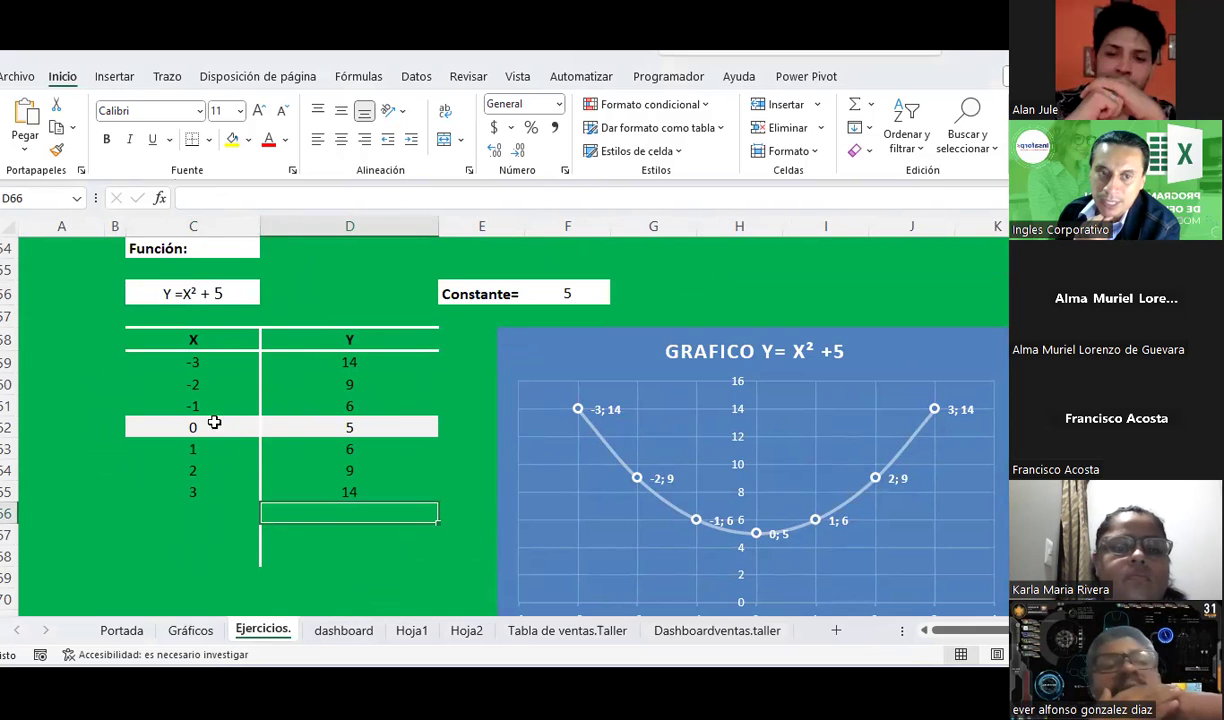
left_click_drag(208, 405, 205, 363)
left_click_drag(200, 449, 198, 492)
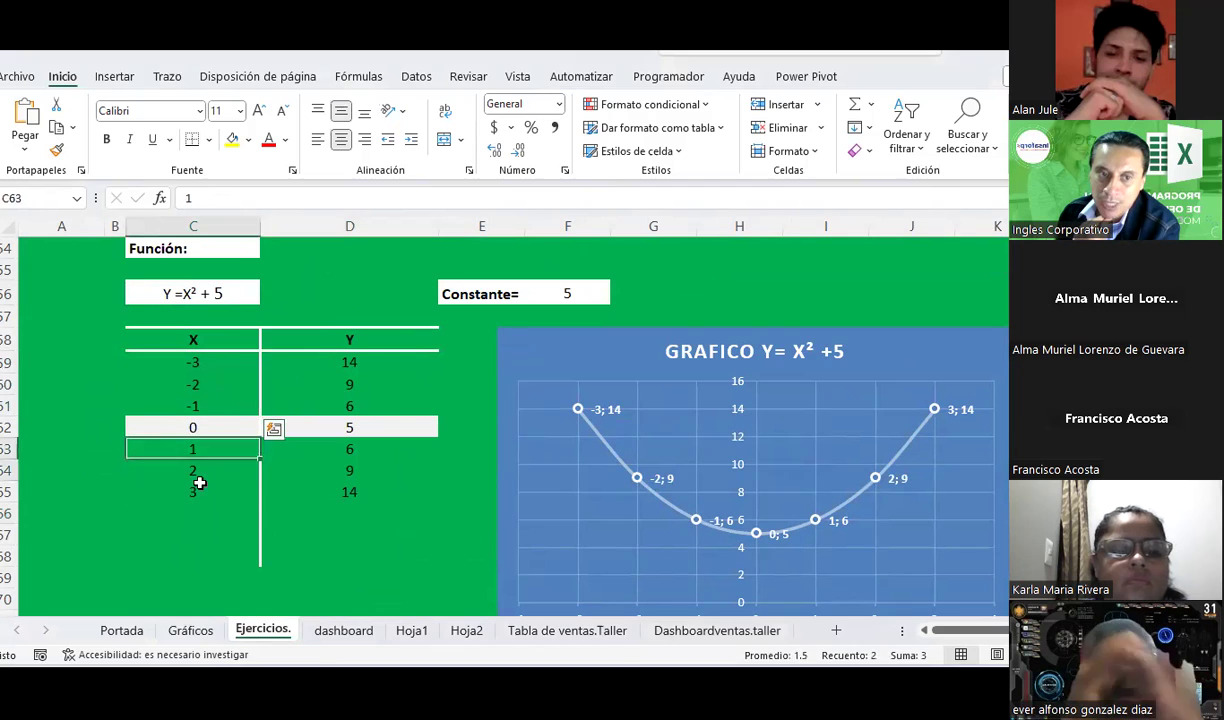
left_click(195, 424)
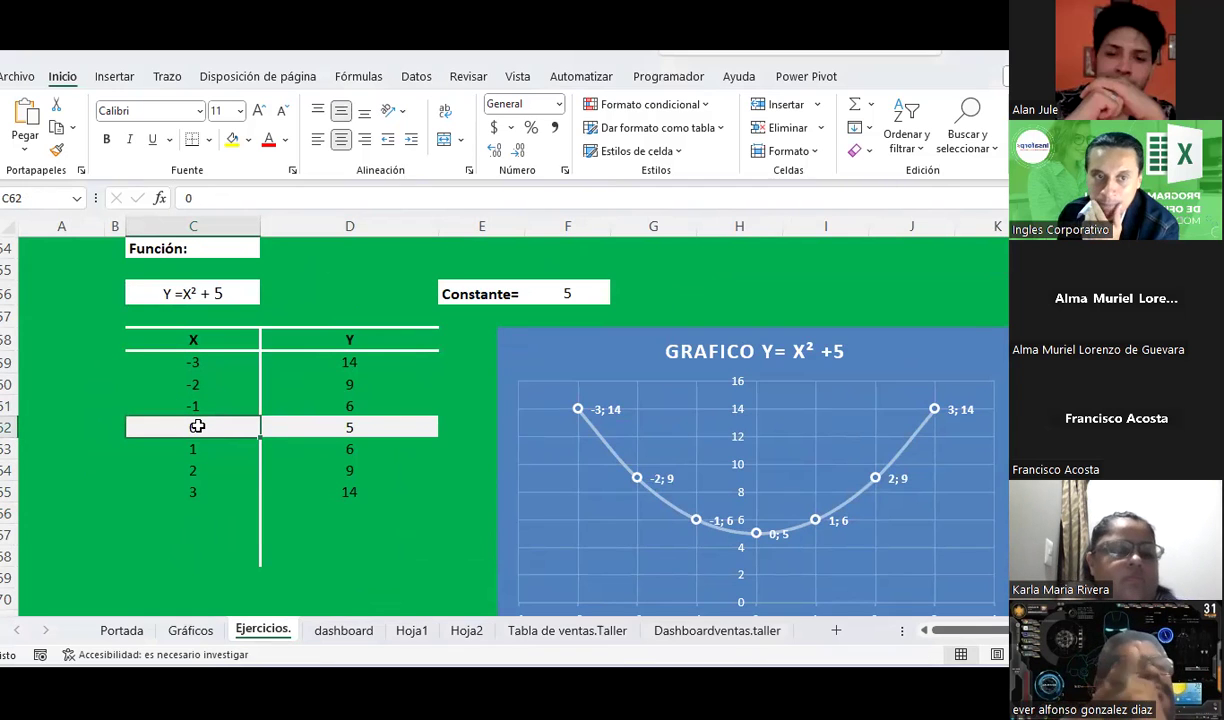
Review each Y formula, =POTENCIA(C59;2)+F$56, giving 14, 9, 6, 5, 6, 9, 14.
left_click(355, 369)
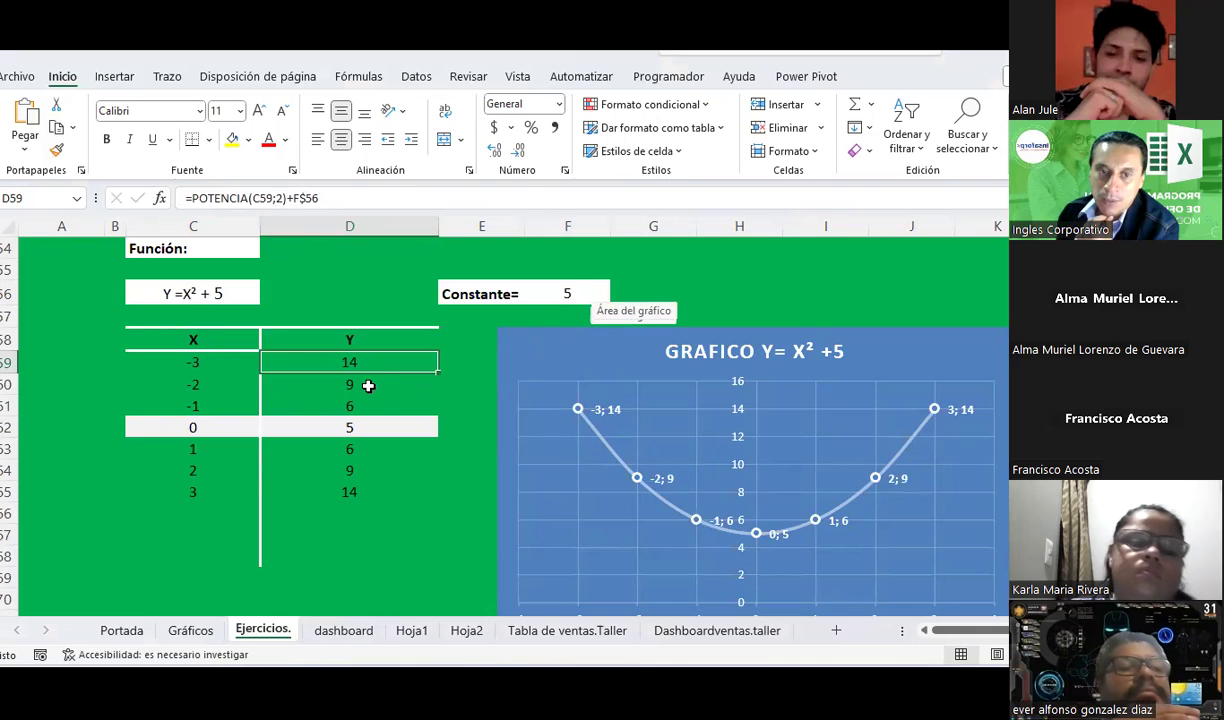
left_click(368, 385)
left_click(371, 404)
left_click(366, 428)
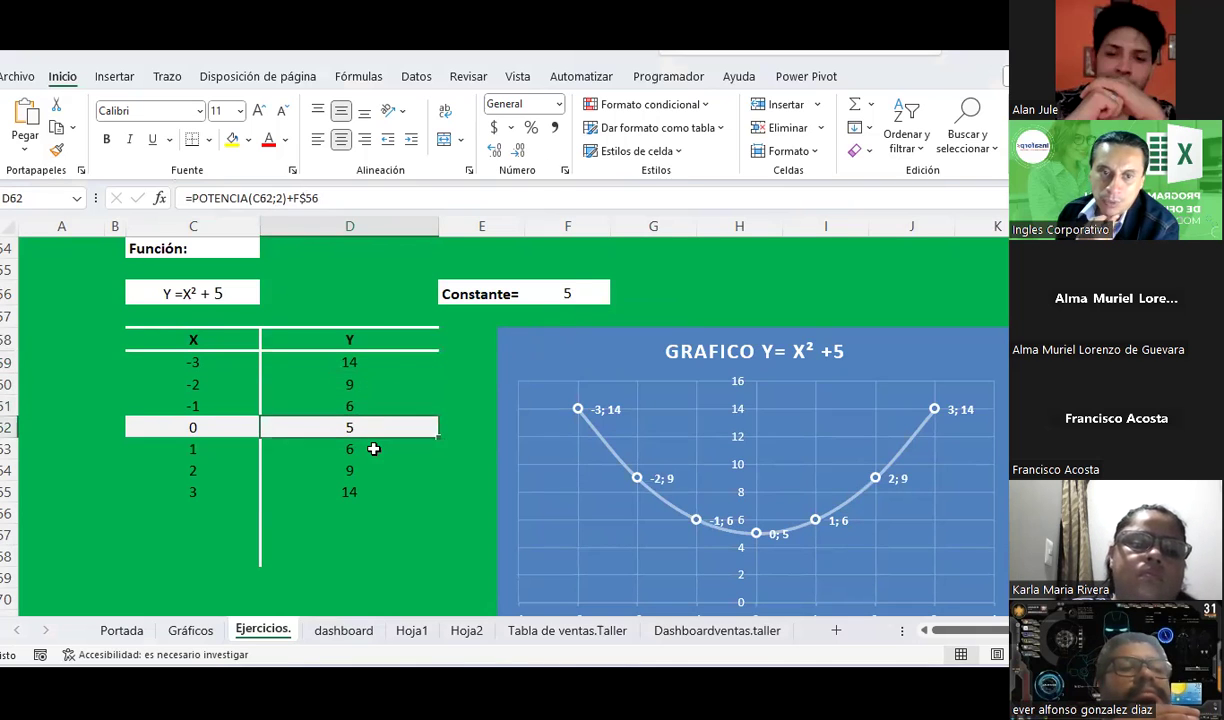
left_click(369, 452)
left_click(361, 468)
left_click(359, 494)
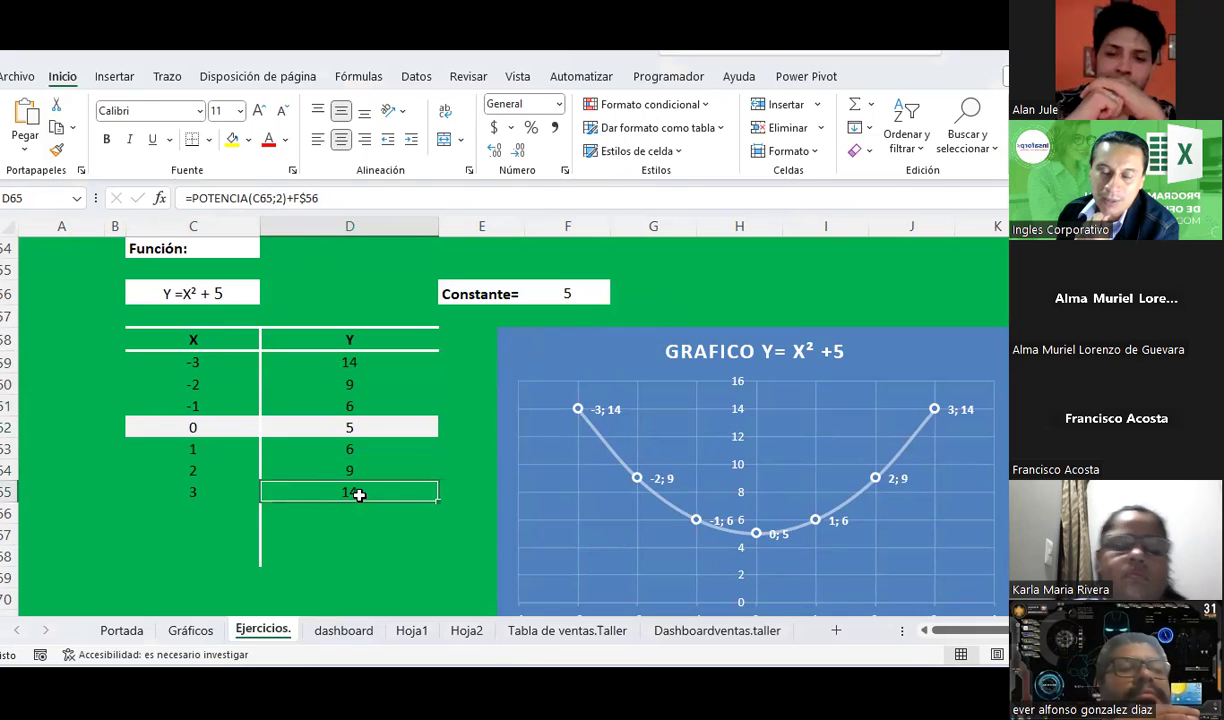
Select the full X and Y data in C59:D65.
left_click(350, 360)
left_click_drag(350, 360, 352, 483)
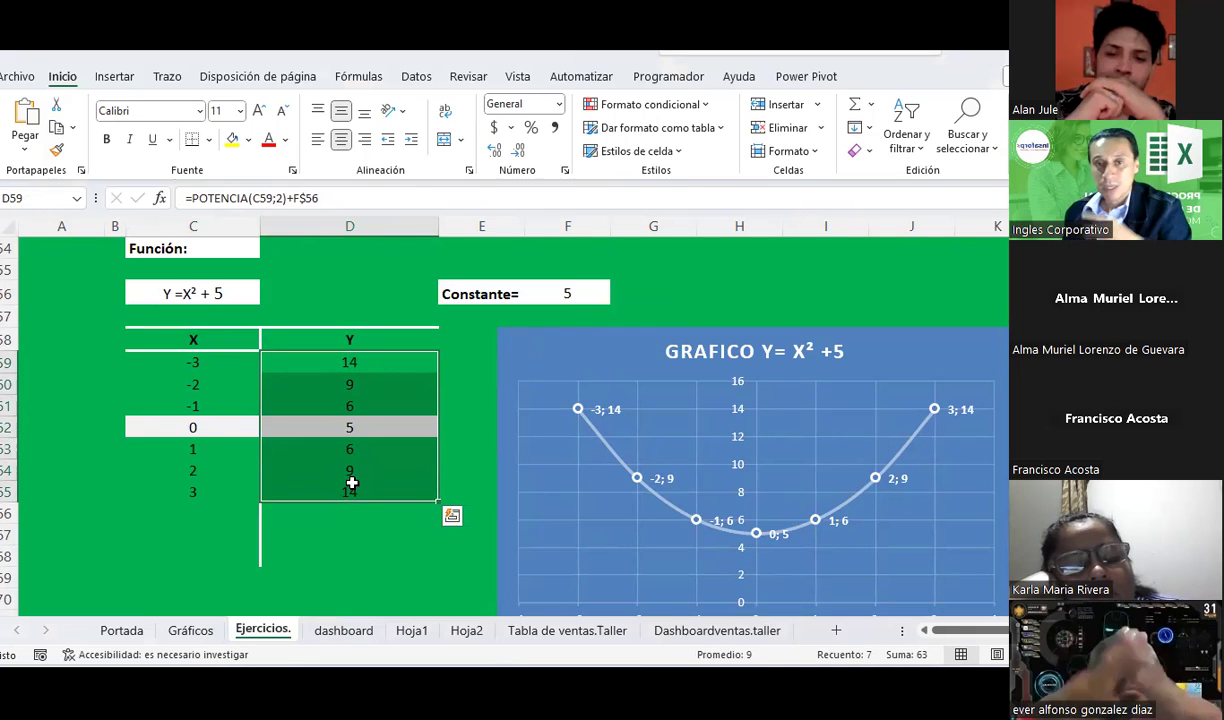
left_click_drag(213, 361, 337, 500)
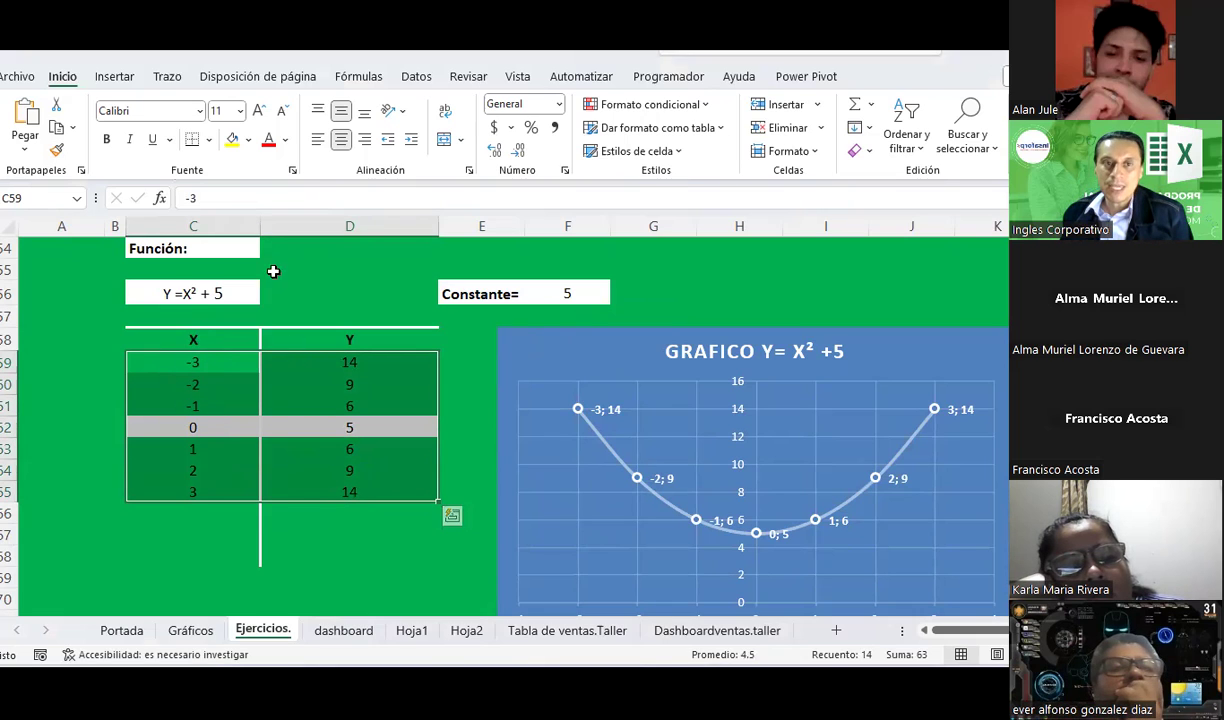
Insert a Dispersión con líneas suavizadas y marcadores chart of the X and Y values.
left_click(125, 86)
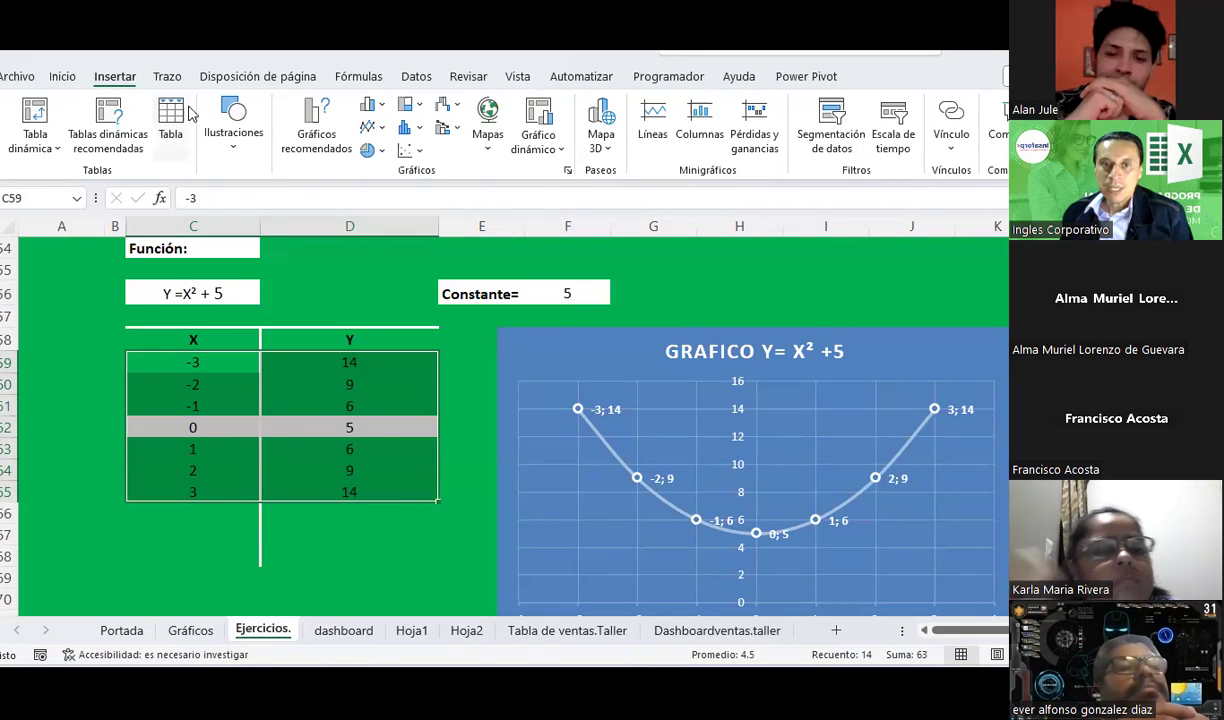
left_click(419, 158)
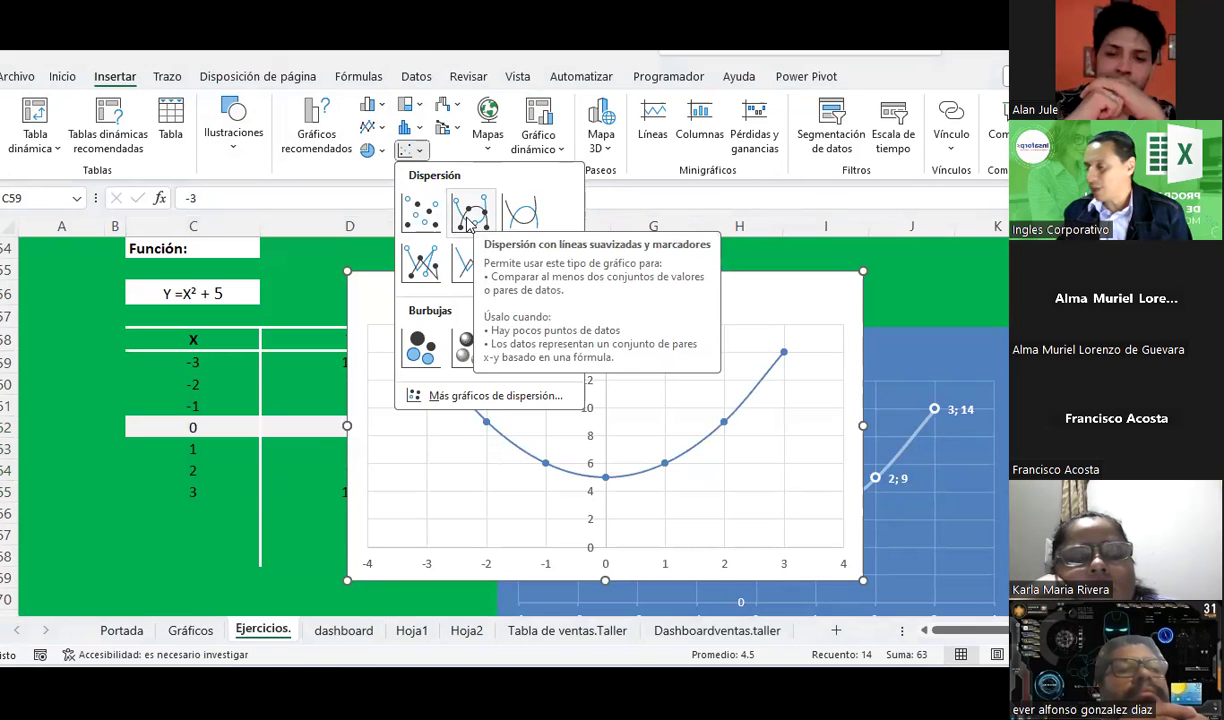
left_click(384, 108)
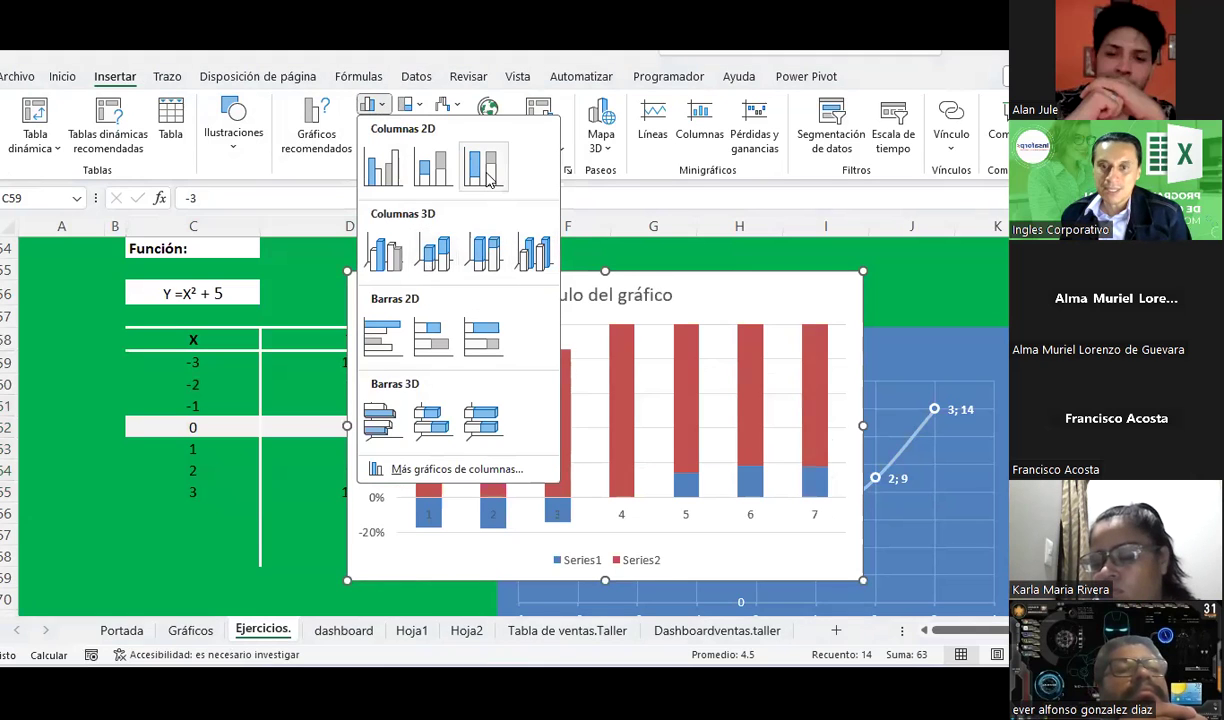
left_click(388, 62)
left_click(408, 150)
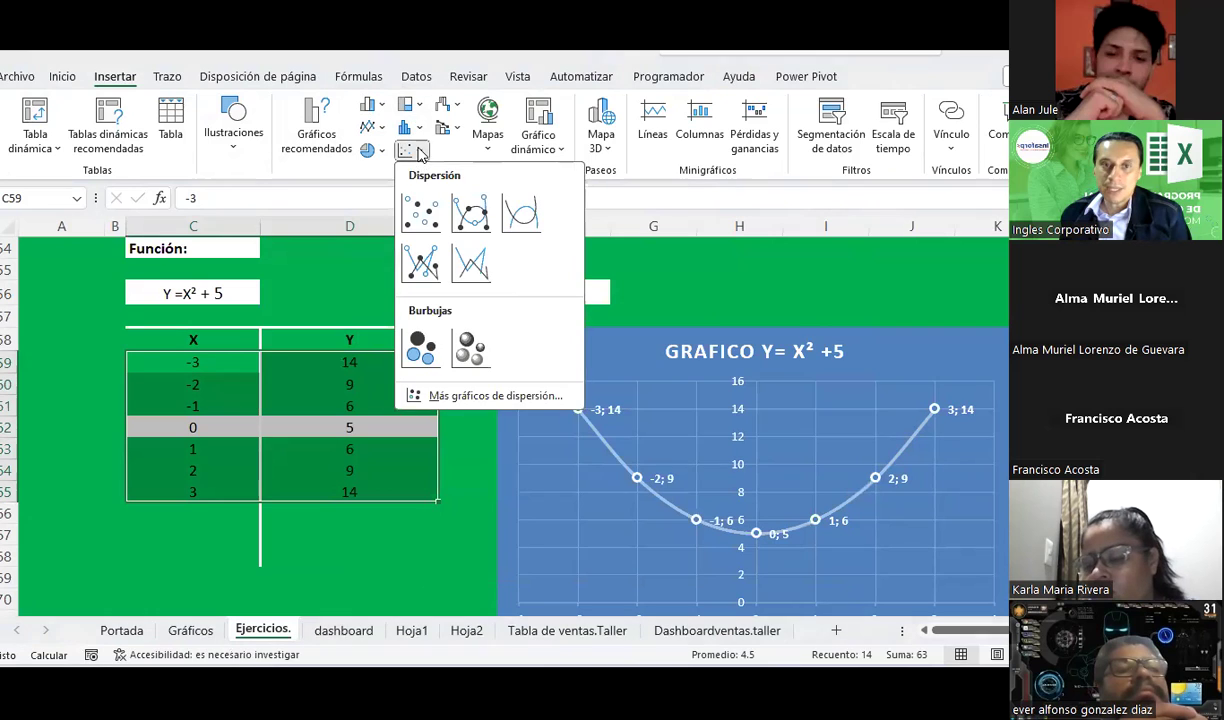
left_click(470, 212)
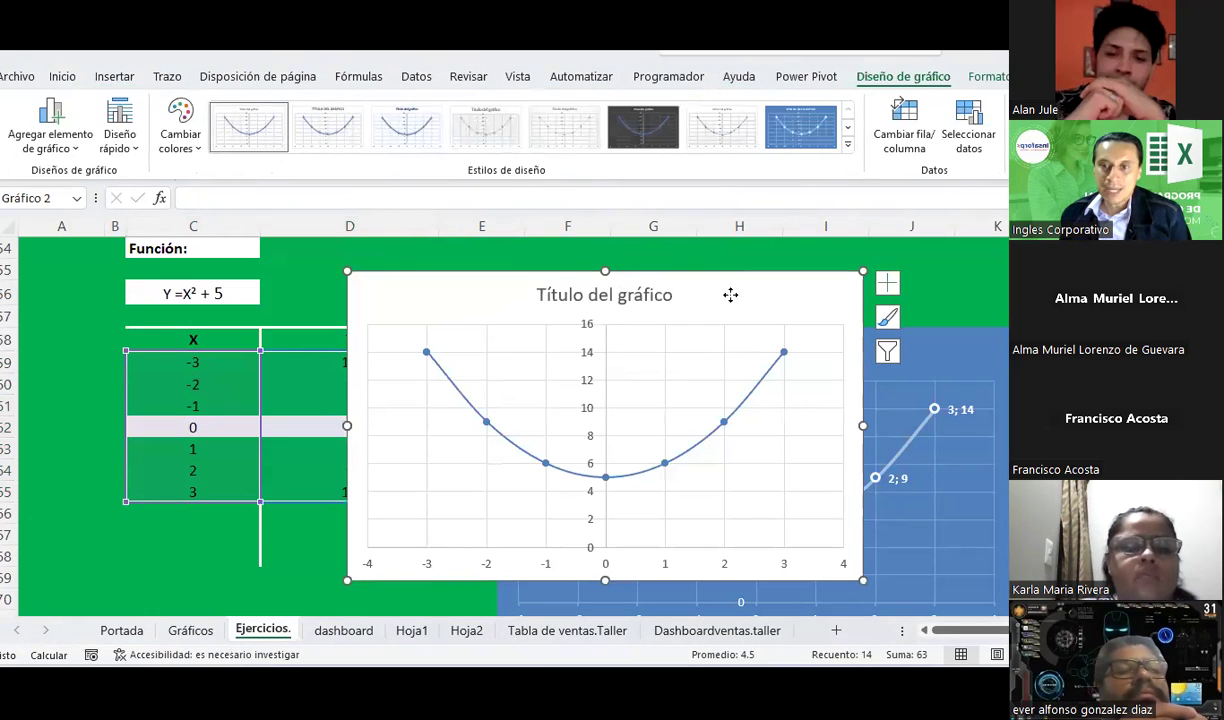
Move the new scatter chart off the data table to sit right of the blue parabola chart.
left_click_drag(730, 295, 1131, 367)
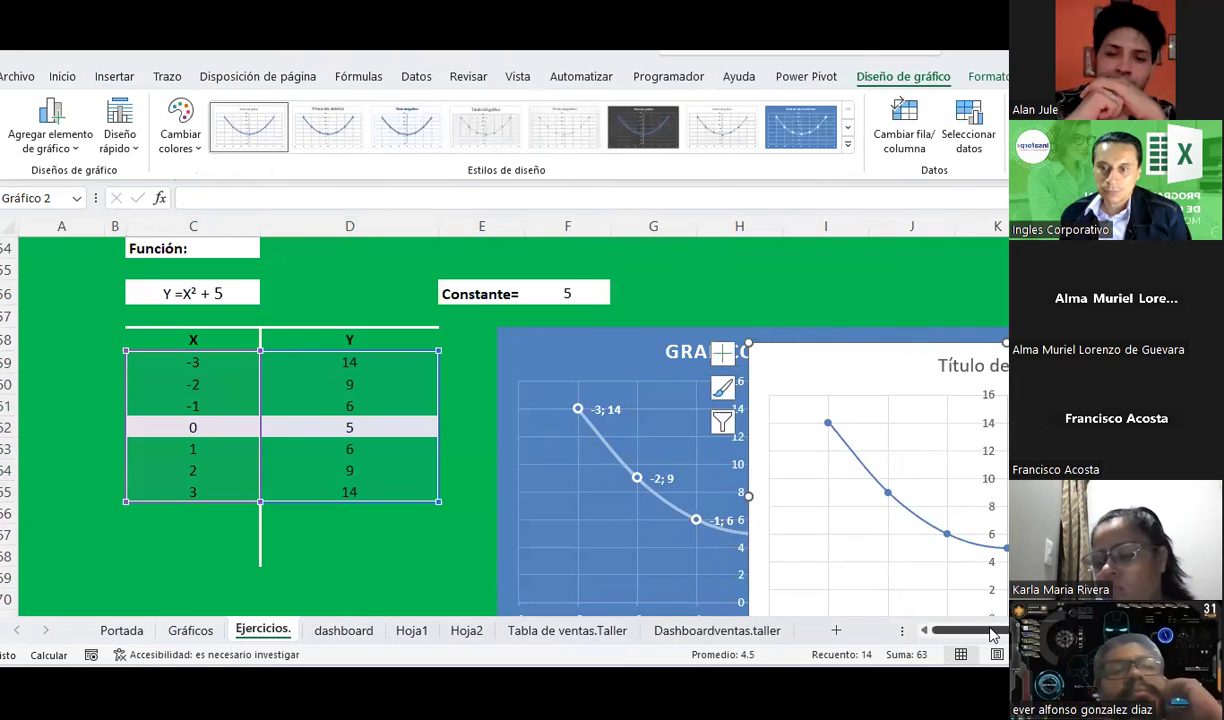
scroll(992, 634, "right", 3)
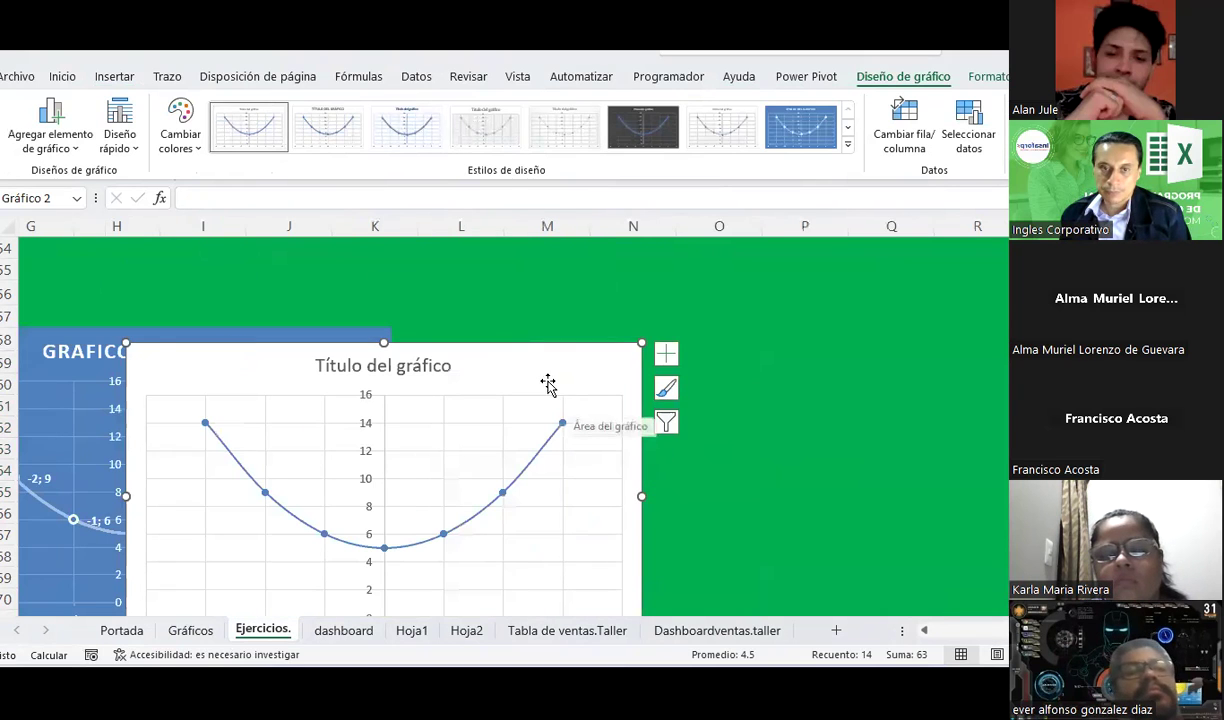
left_click_drag(548, 384, 856, 371)
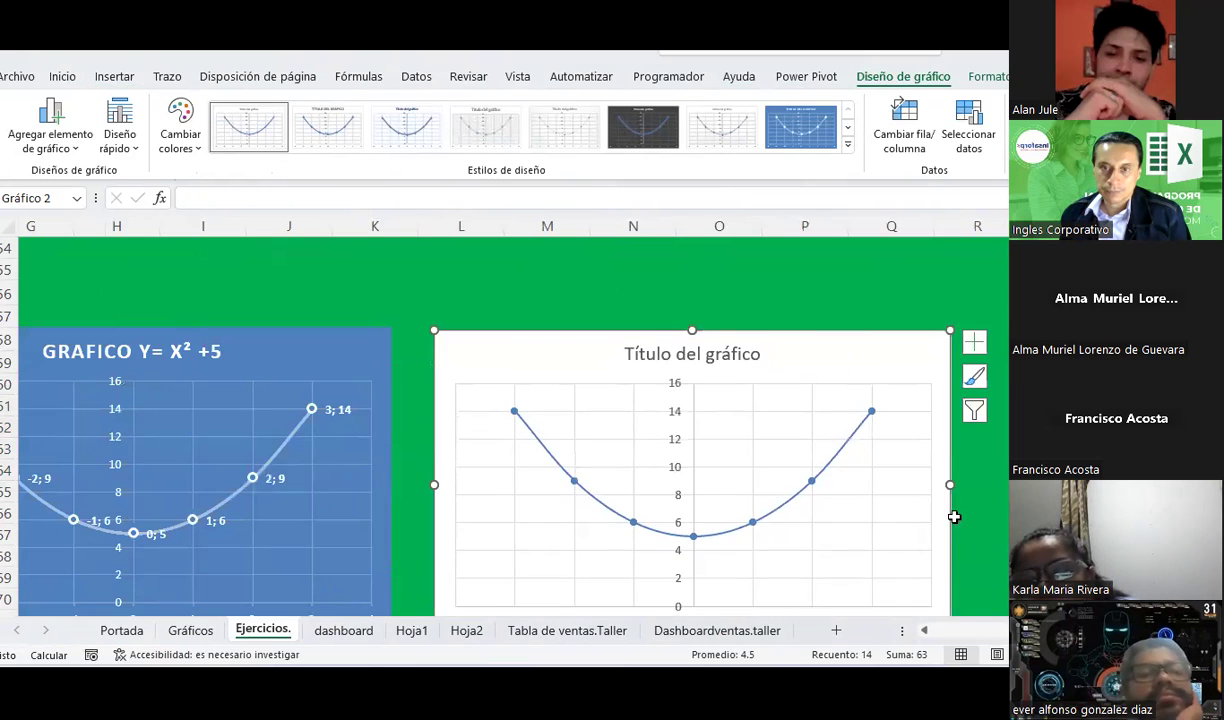
scroll(810, 345, "left", 2)
Apply the dark chart style with the glowing blue smoothed line to the new chart.
scroll(815, 345, "down", 2)
left_click(643, 127)
scroll(775, 350, "up", 1)
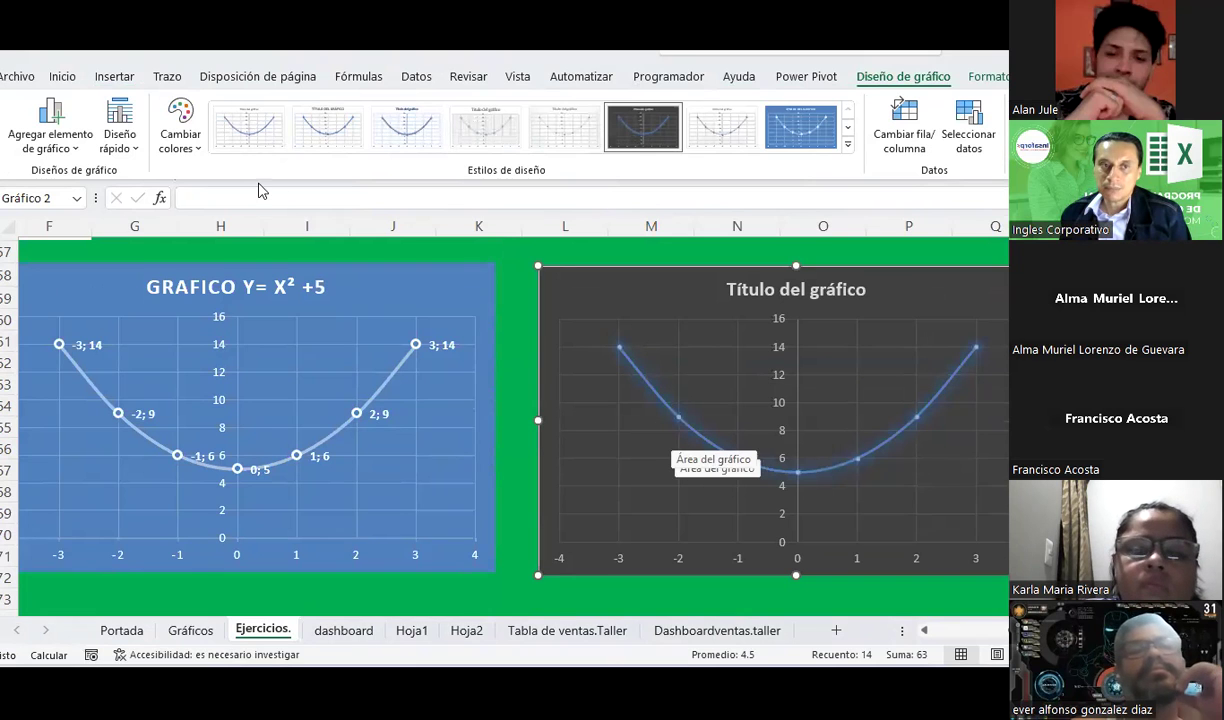
left_click(120, 125)
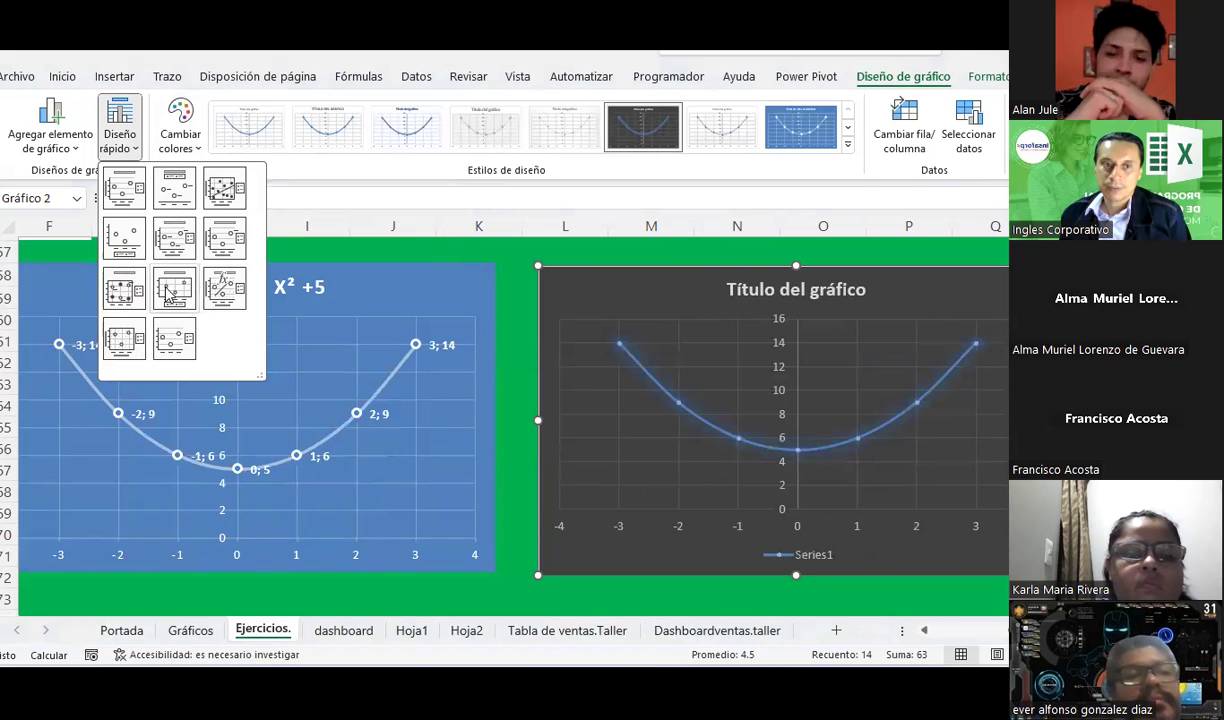
Apply a Diseño rápido layout that adds X;Y data labels and a series legend.
left_click(93, 299)
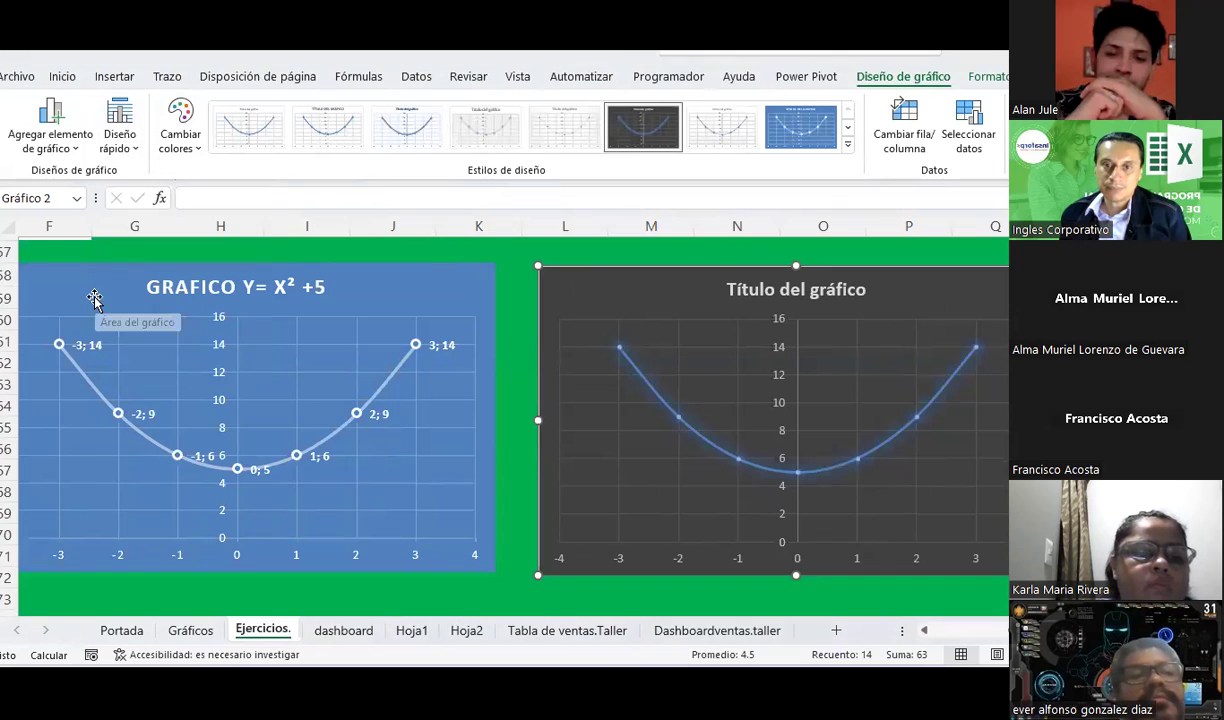
left_click(113, 150)
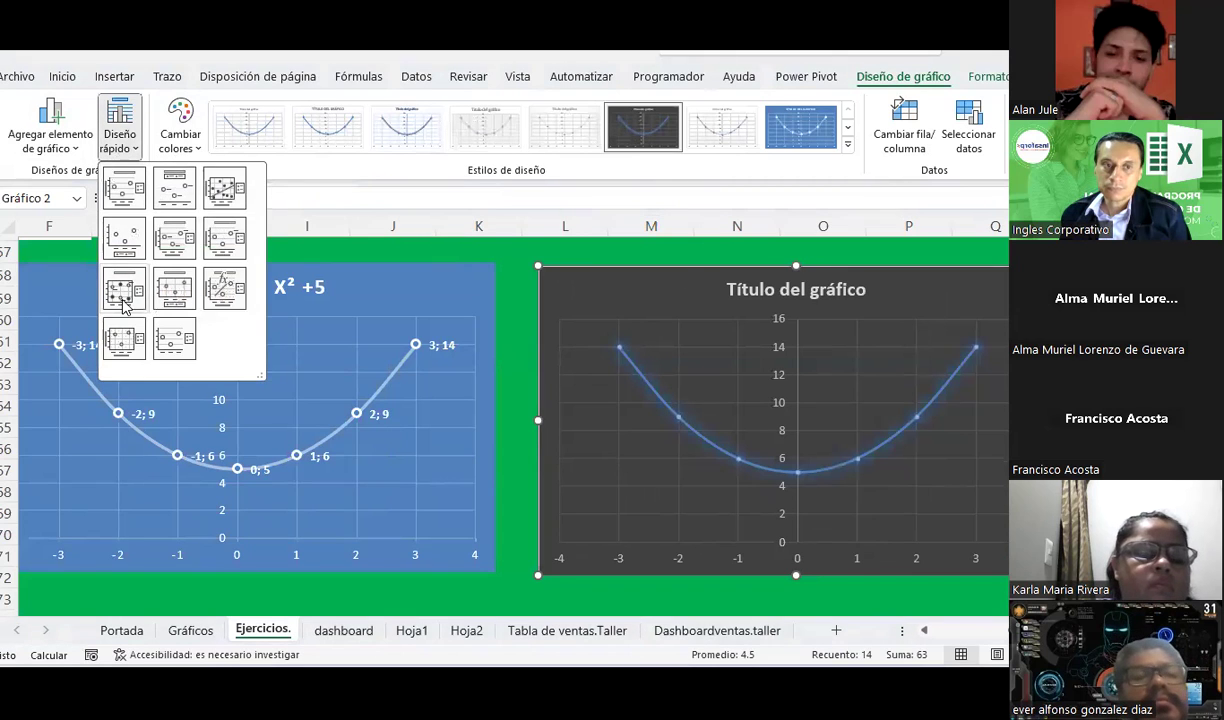
left_click(125, 290)
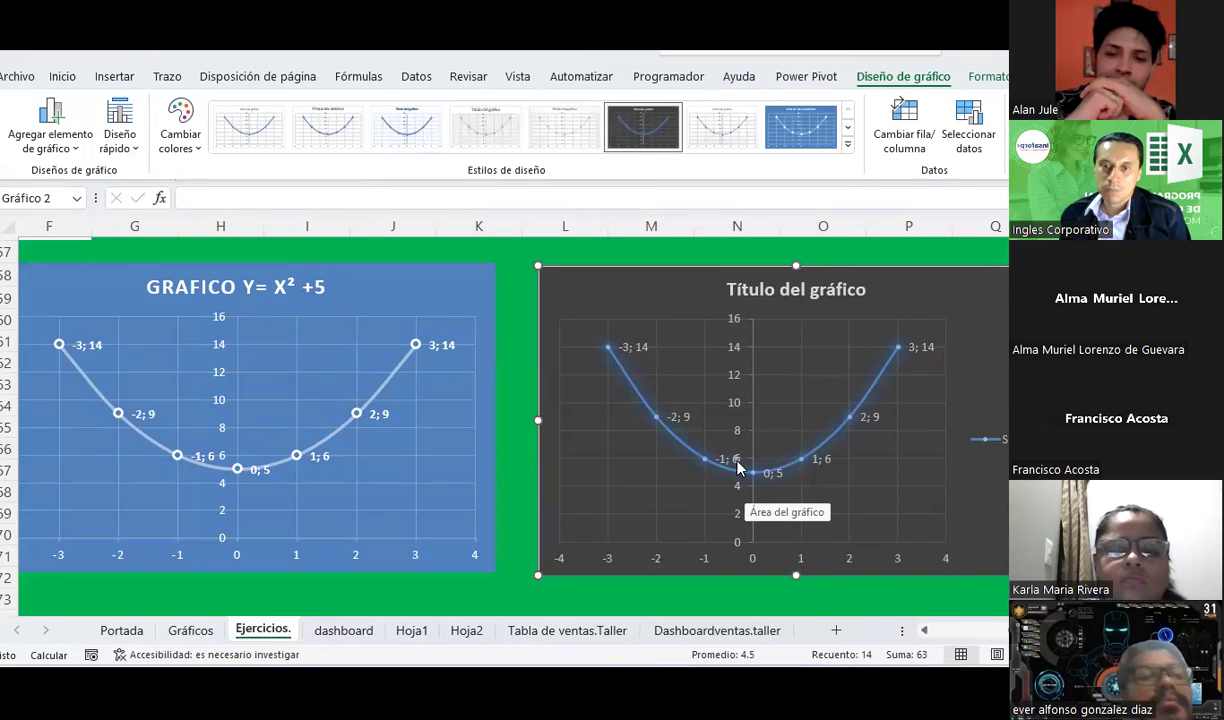
Drag the -1; 6 data label down below its point.
left_click(730, 455)
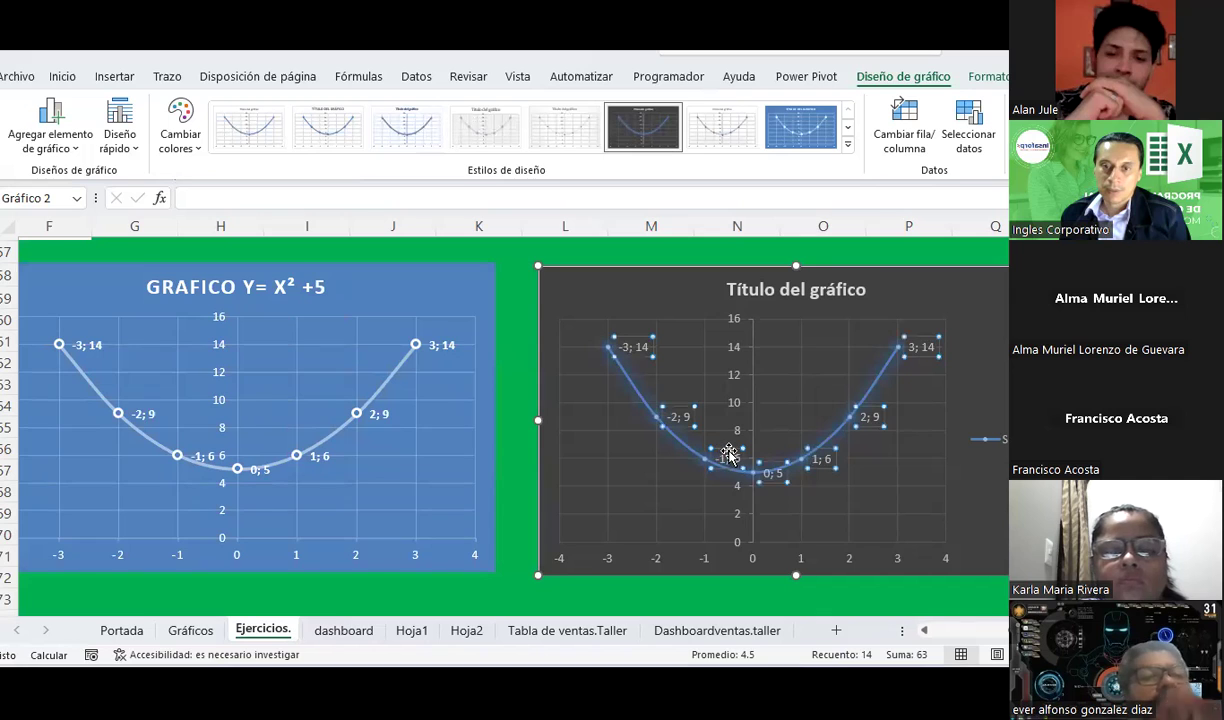
left_click(730, 455)
mouse_move(730, 455)
left_mouse_down()
mouse_move(715, 499)
mouse_move(693, 465)
left_mouse_up()
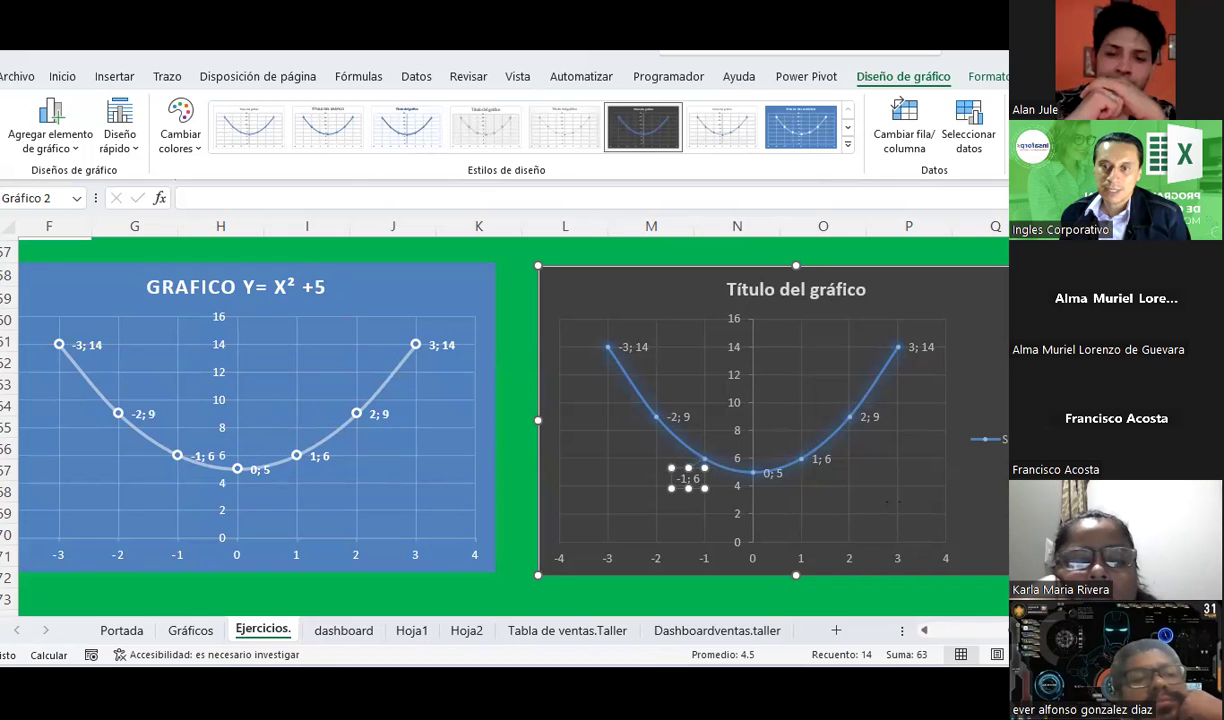
key("Escape")
left_click(779, 470)
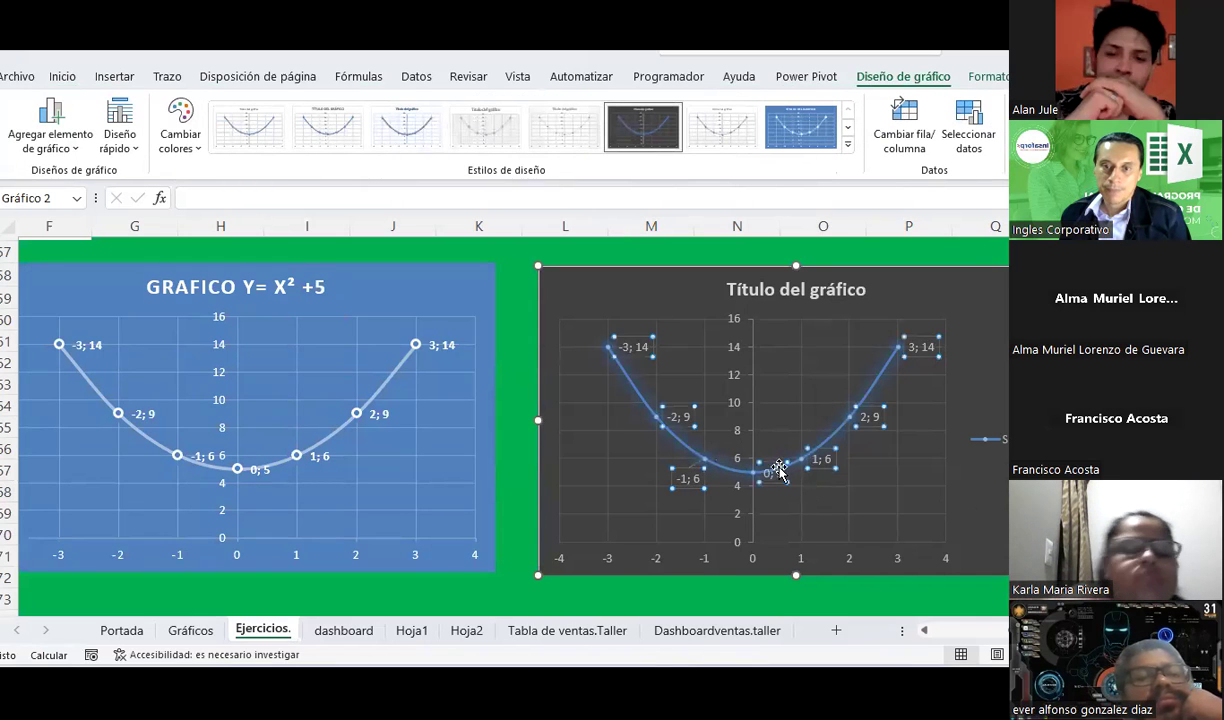
left_click(782, 463)
mouse_move(755, 480)
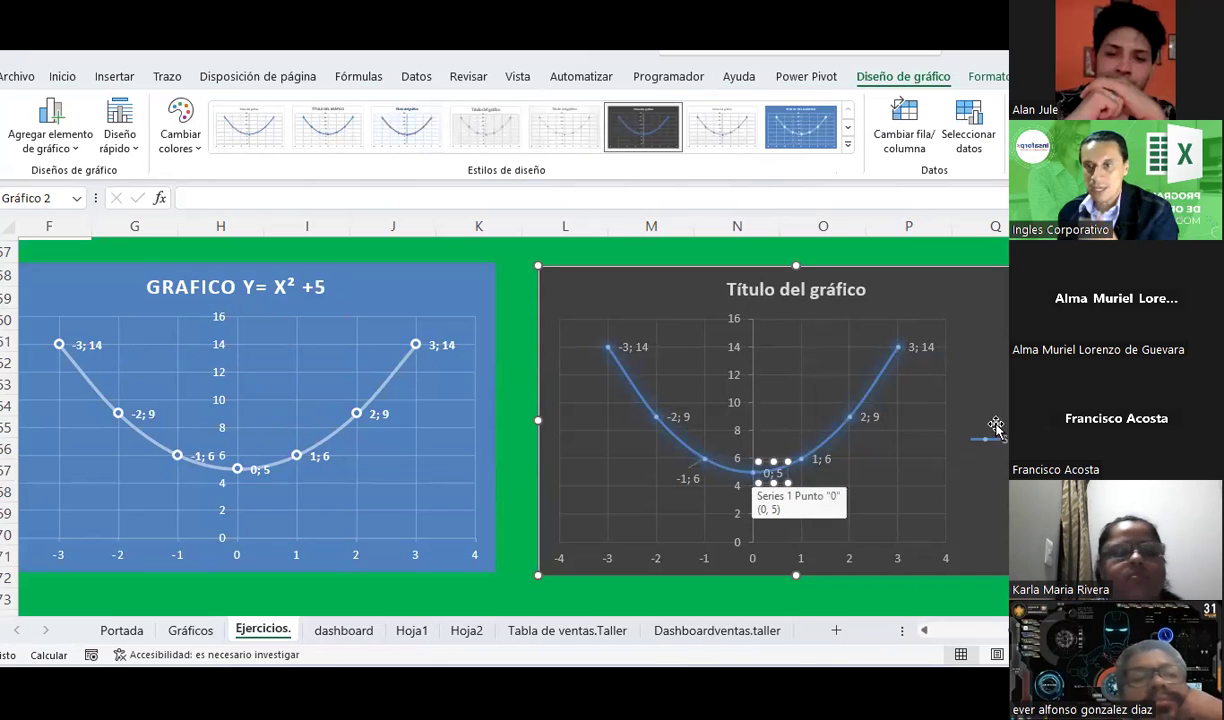
key("Escape")
key("Escape")
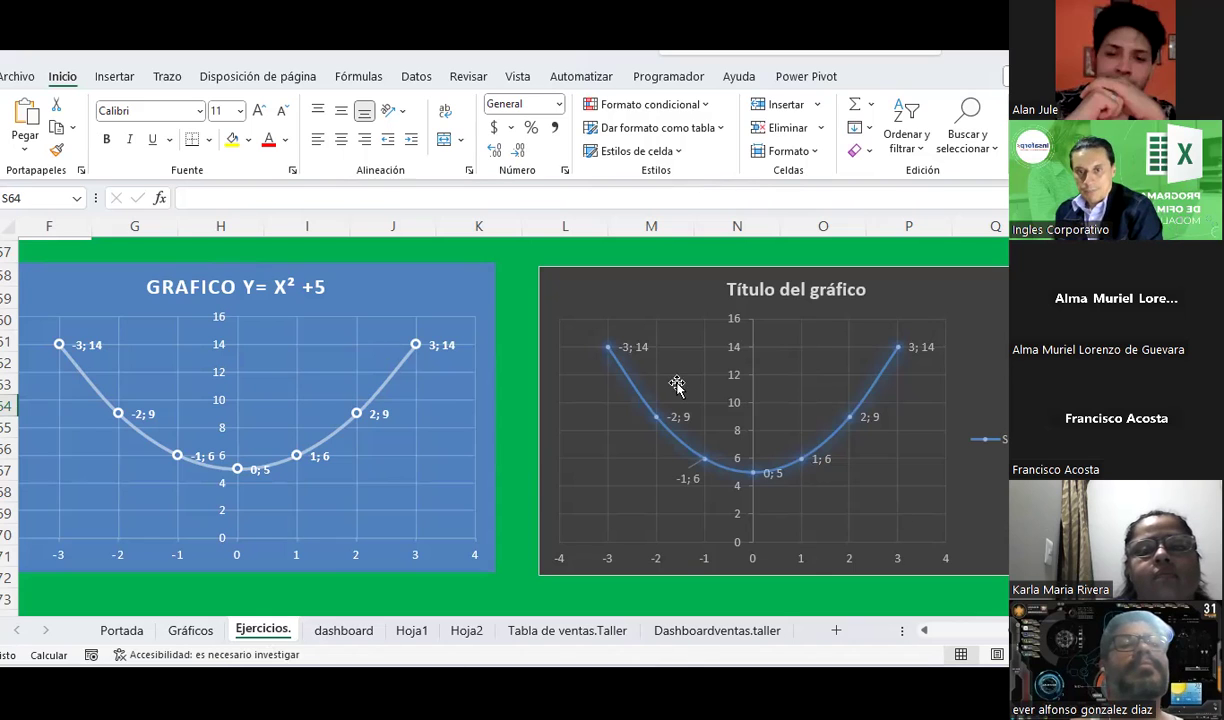
left_click(1081, 362)
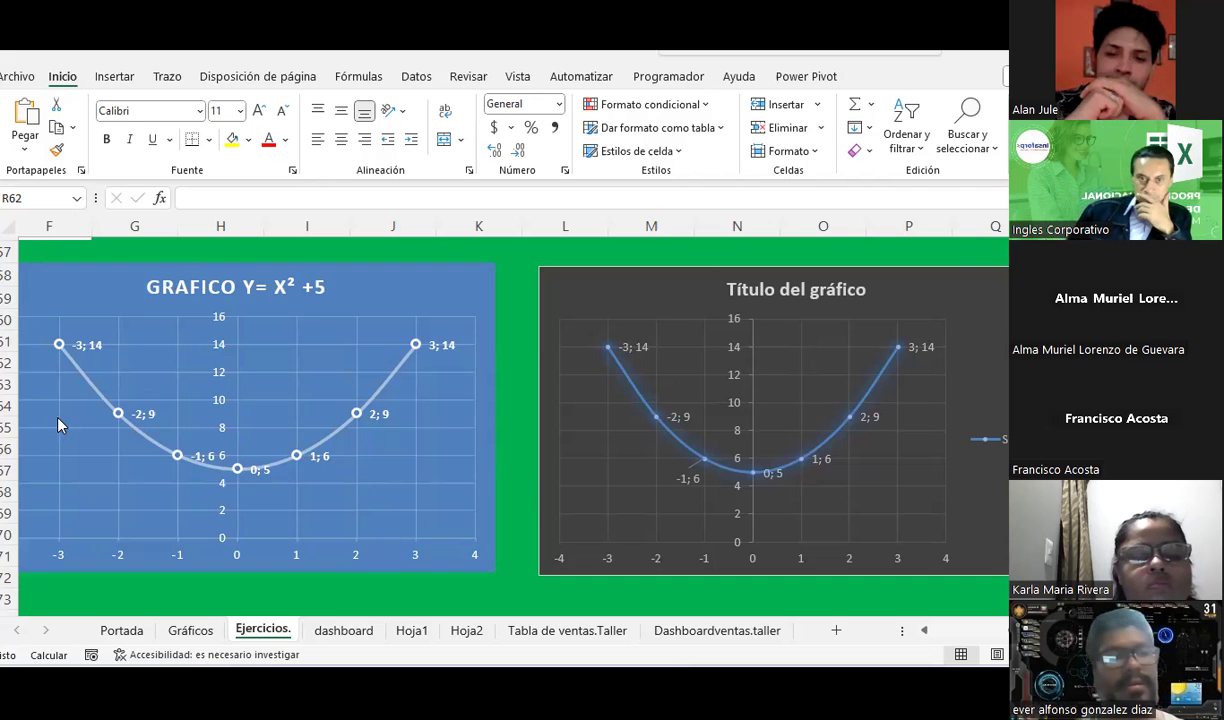
left_click(511, 303)
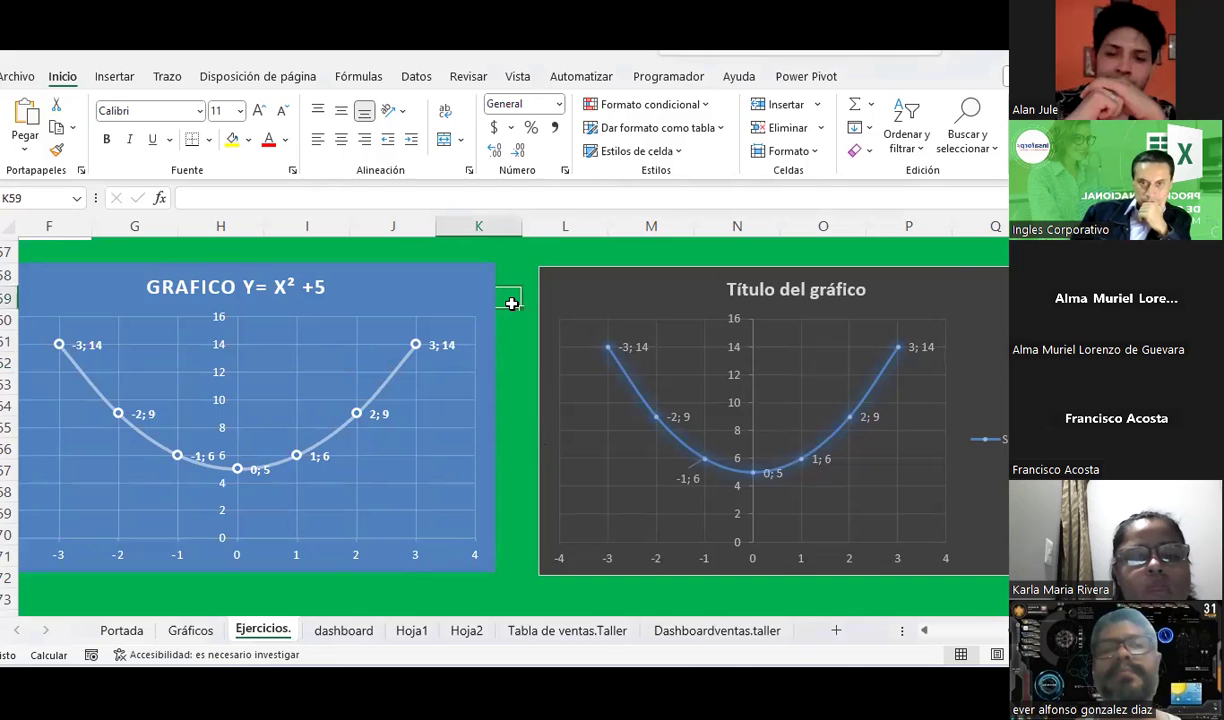
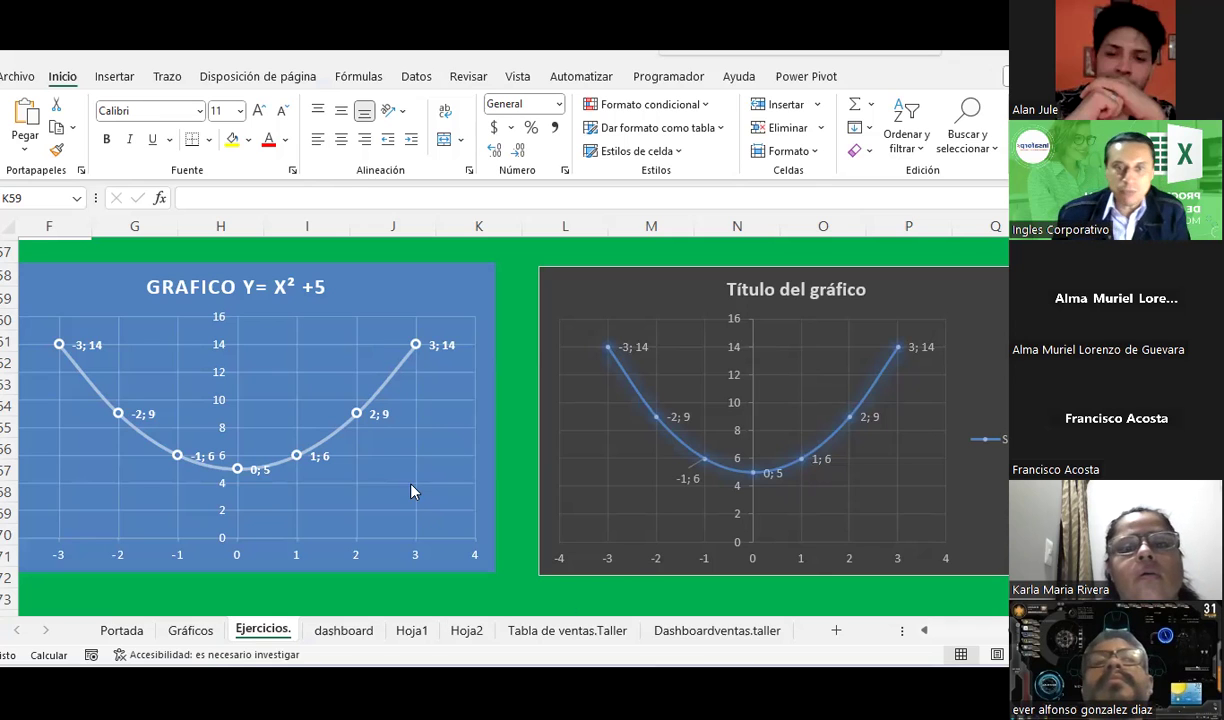
Scroll down to the exercise 3 trips table and select empty cell G84 beside it.
left_click(505, 358)
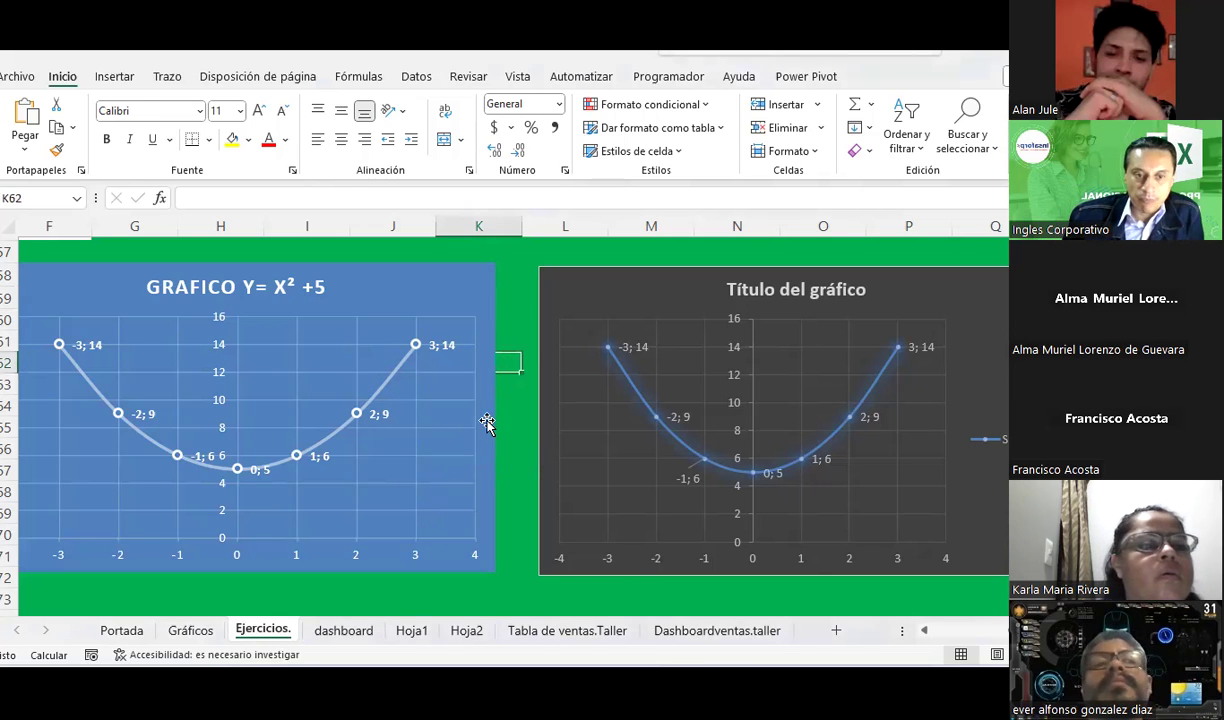
scroll(486, 420, "down", 3)
scroll(486, 420, "down", 3)
scroll(486, 420, "down", 3)
scroll(486, 420, "down", 3)
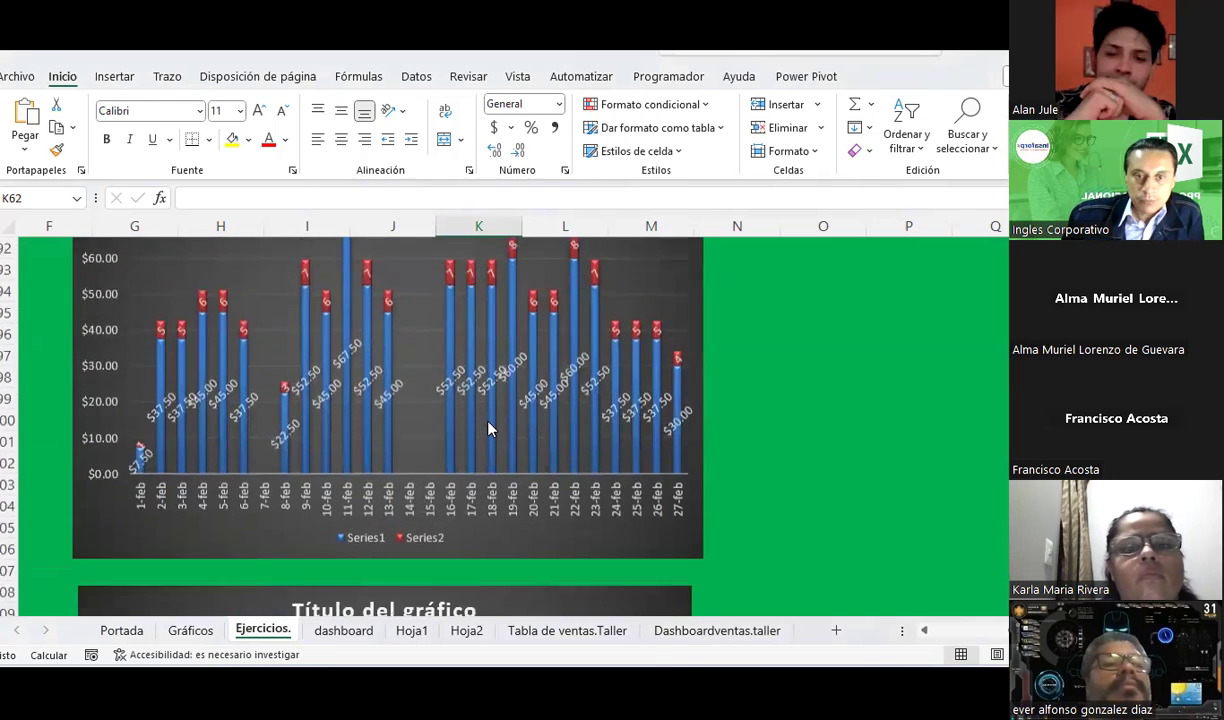
scroll(290, 352, "left", 3)
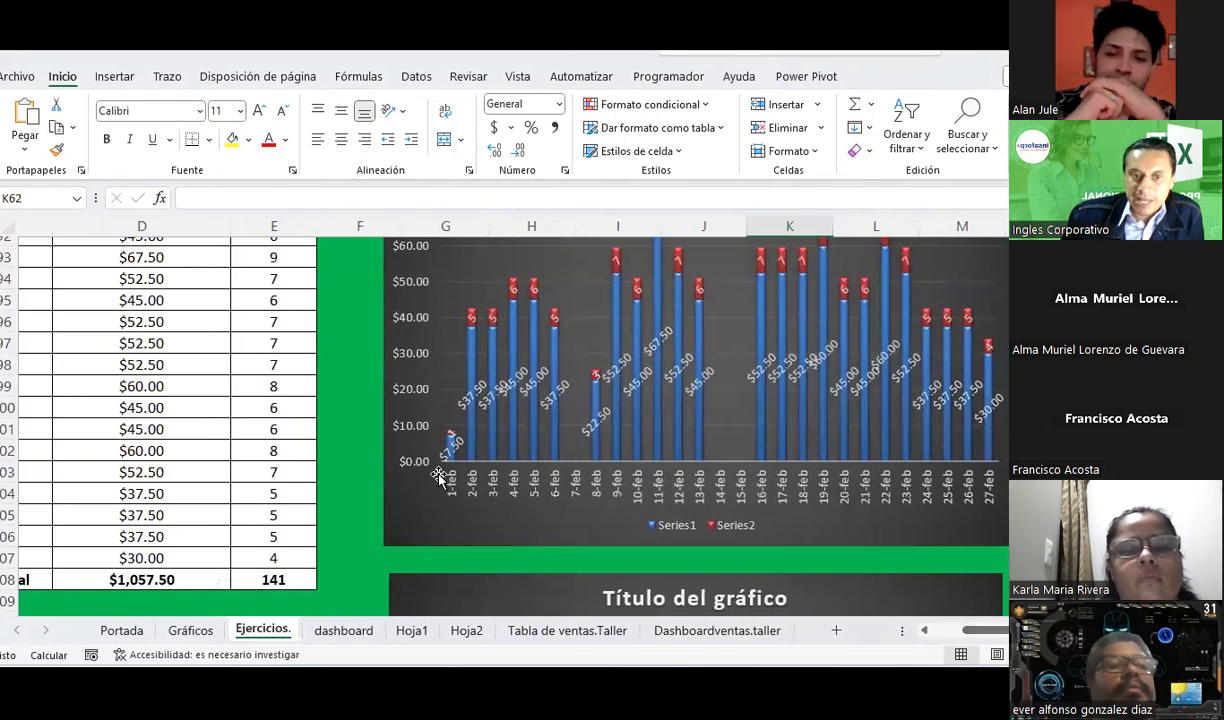
scroll(957, 603, "down", 2)
scroll(395, 443, "left", 2)
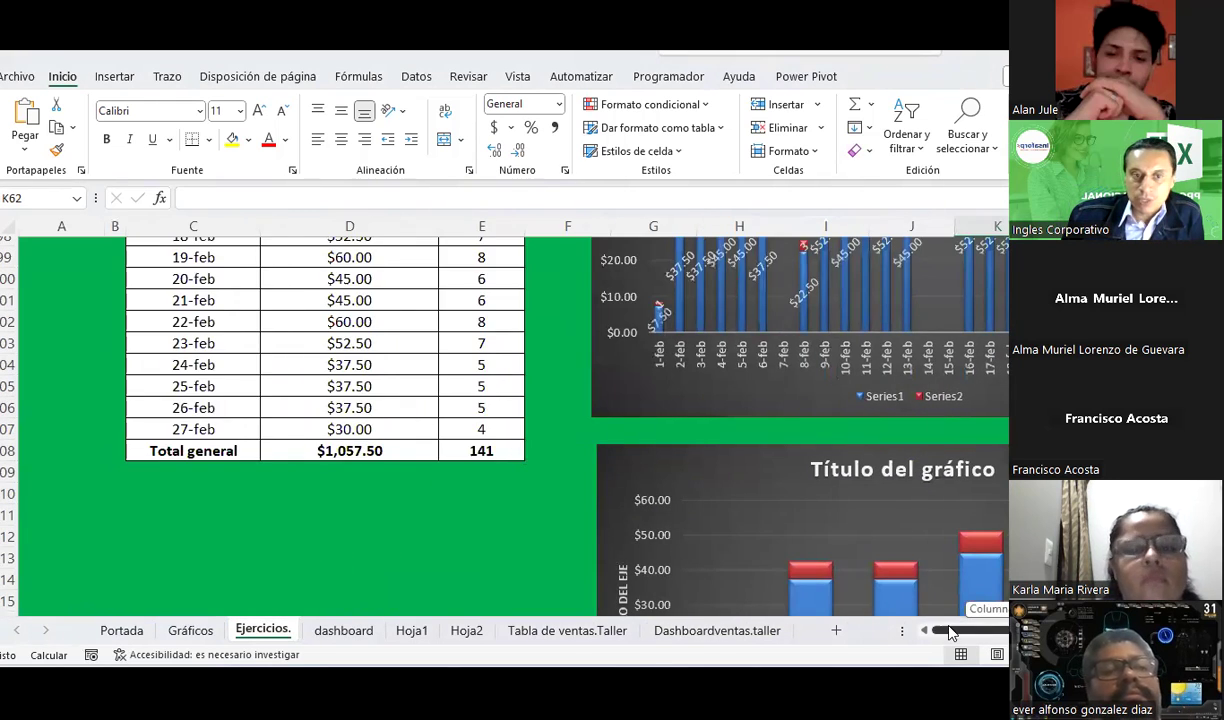
scroll(395, 443, "up", 1)
scroll(395, 443, "up", 2)
scroll(395, 443, "up", 4)
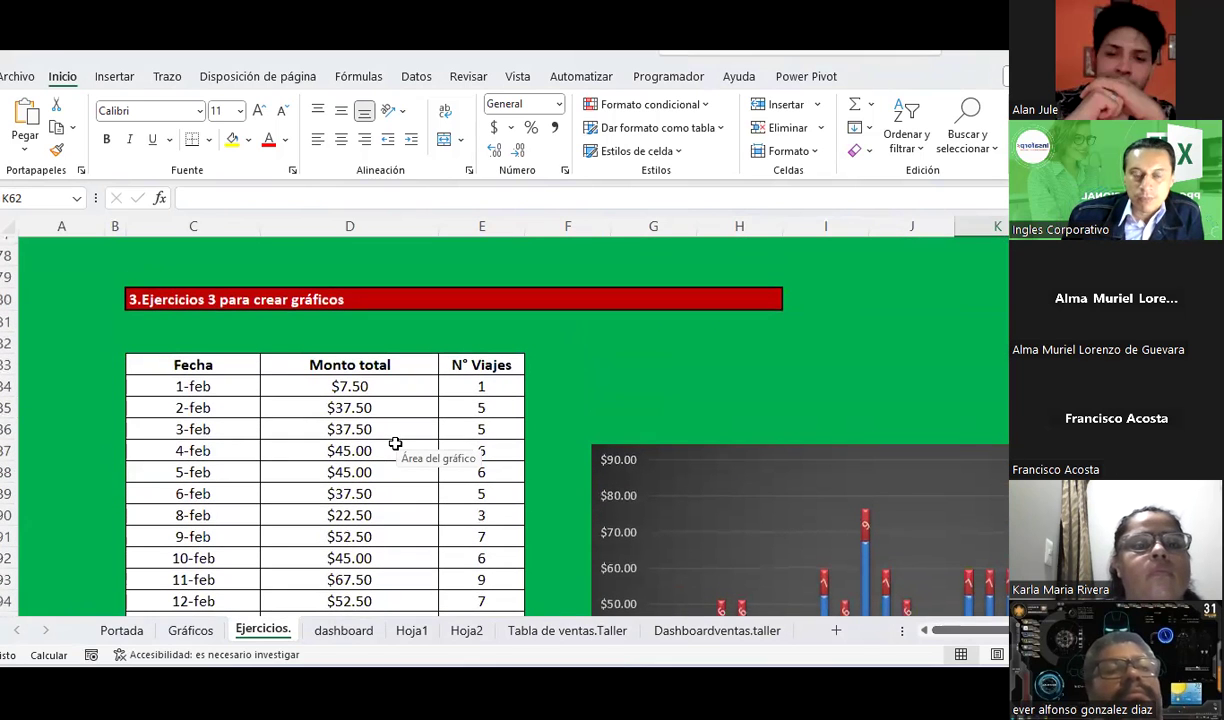
scroll(307, 425, "down", 1)
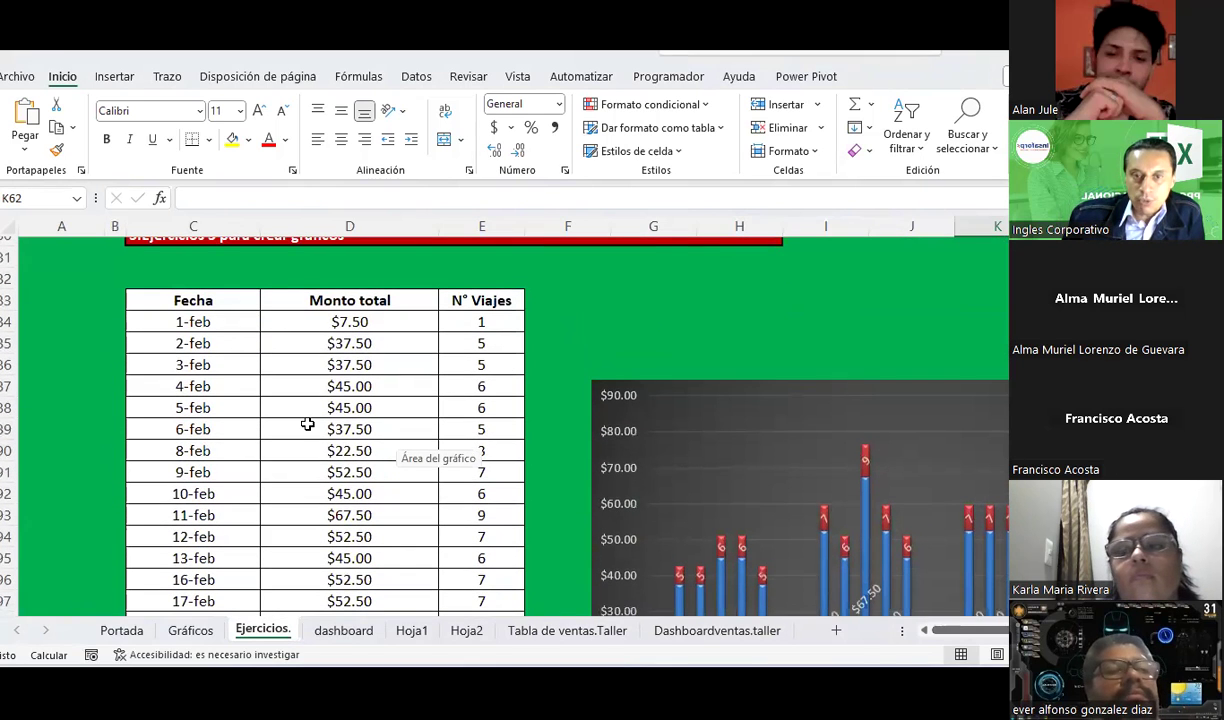
left_click(673, 330)
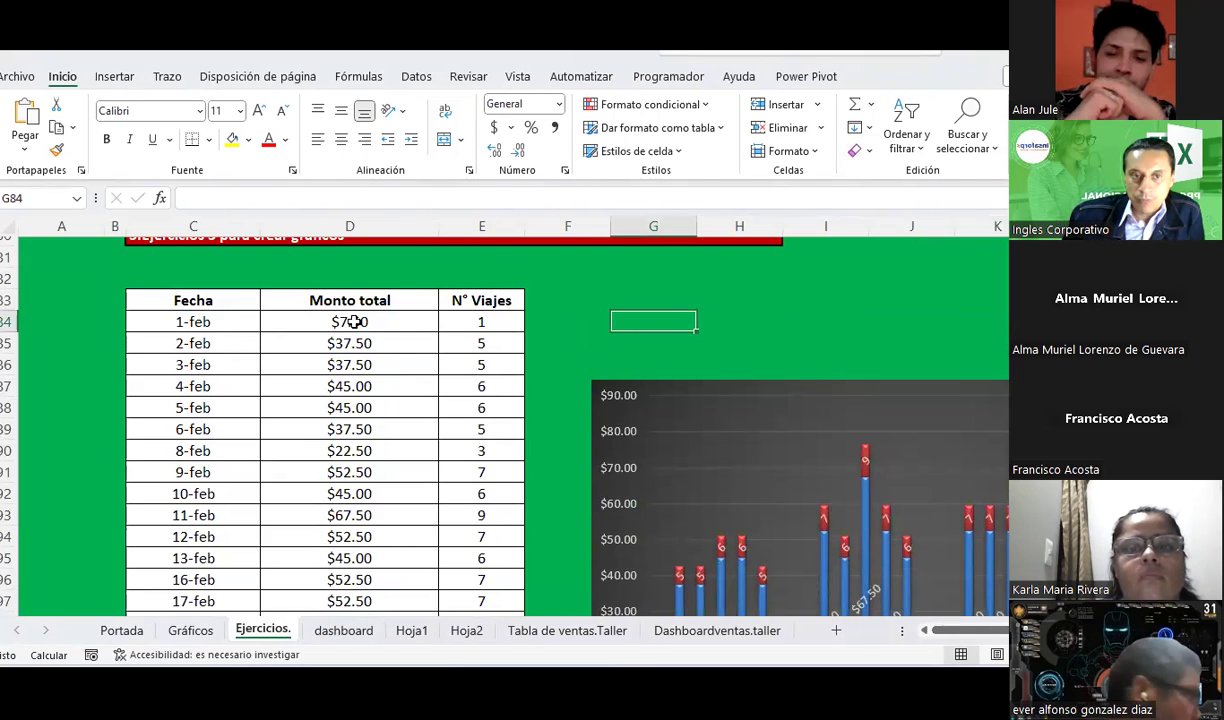
left_click(193, 322)
left_click(370, 322)
left_click(484, 322)
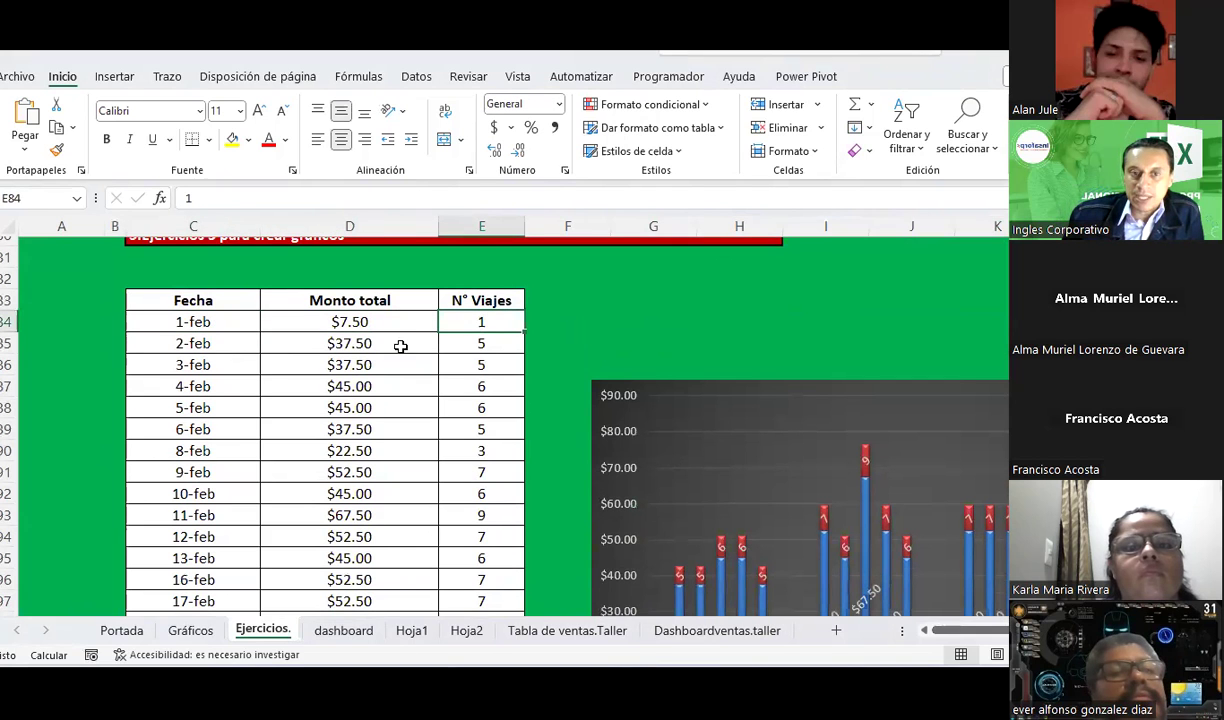
scroll(268, 450, "down", 2)
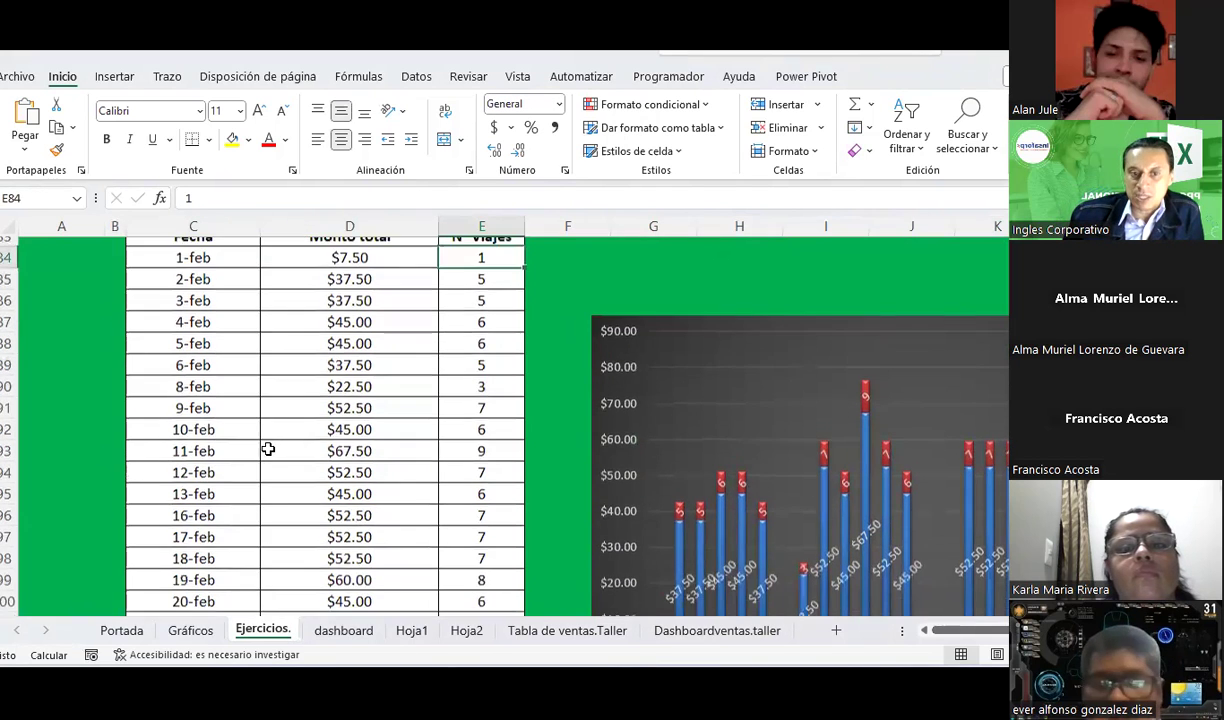
scroll(268, 450, "down", 3)
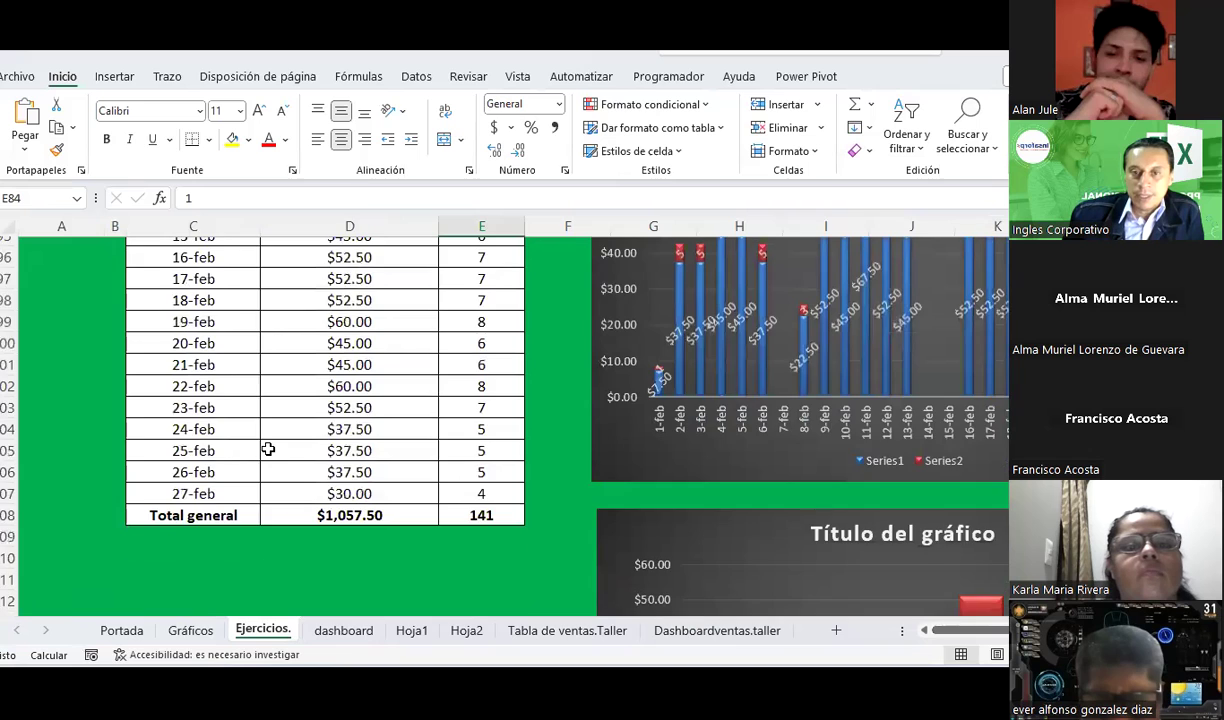
scroll(268, 450, "up", 4)
scroll(268, 450, "up", 2)
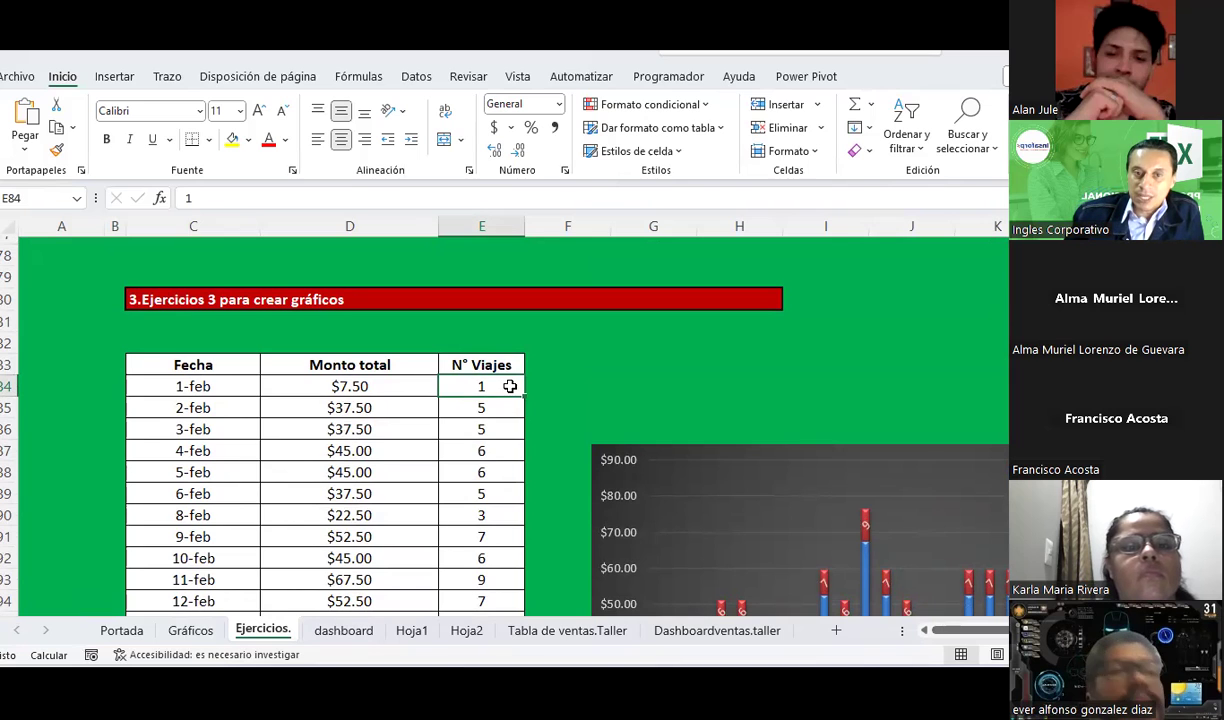
left_click_drag(510, 386, 505, 494)
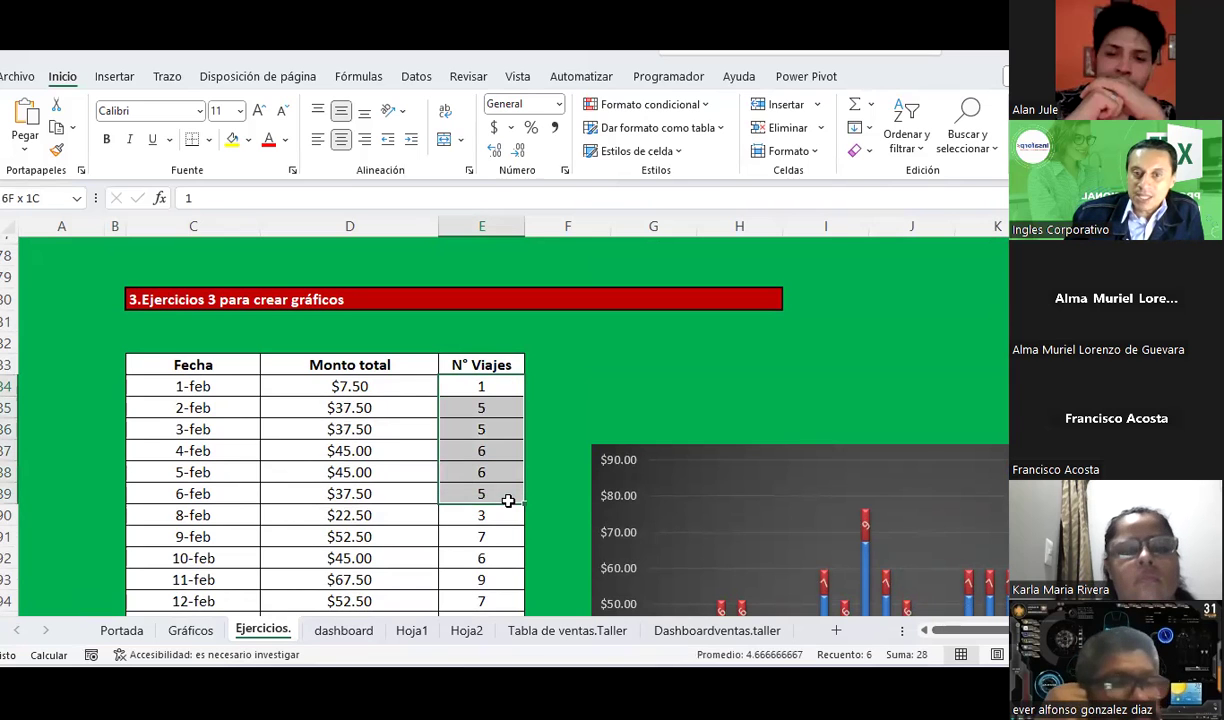
left_click(373, 382)
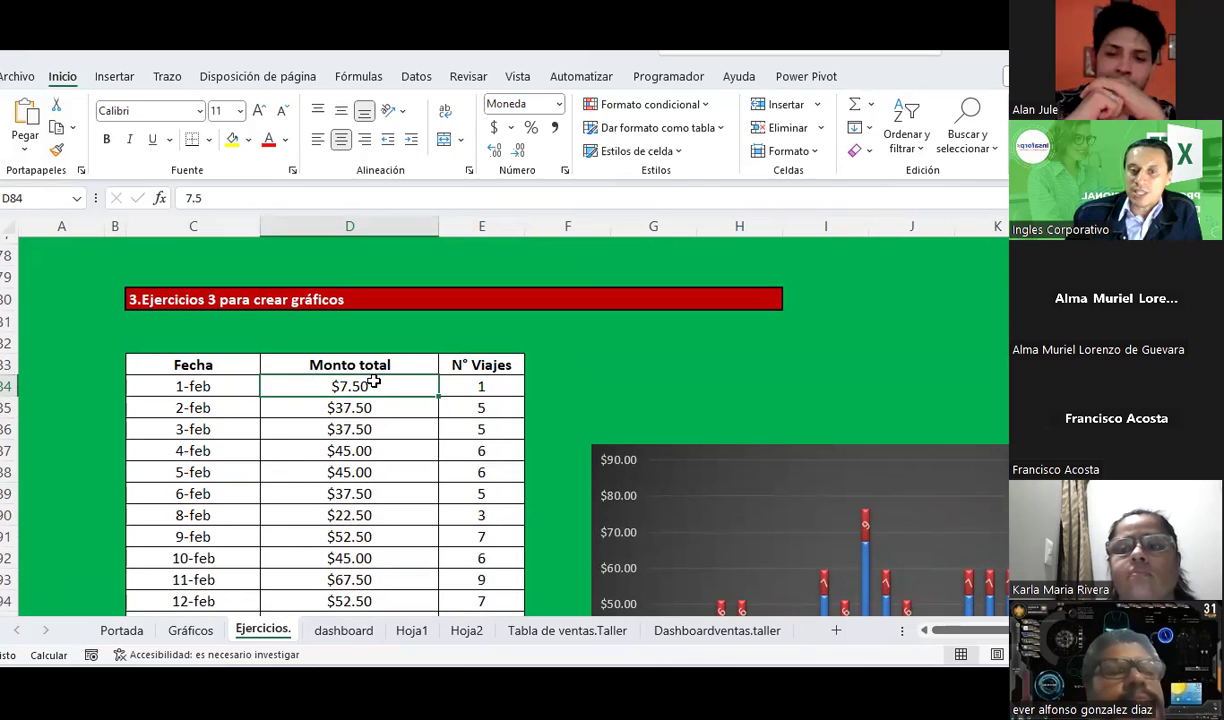
scroll(853, 503, "down", 5)
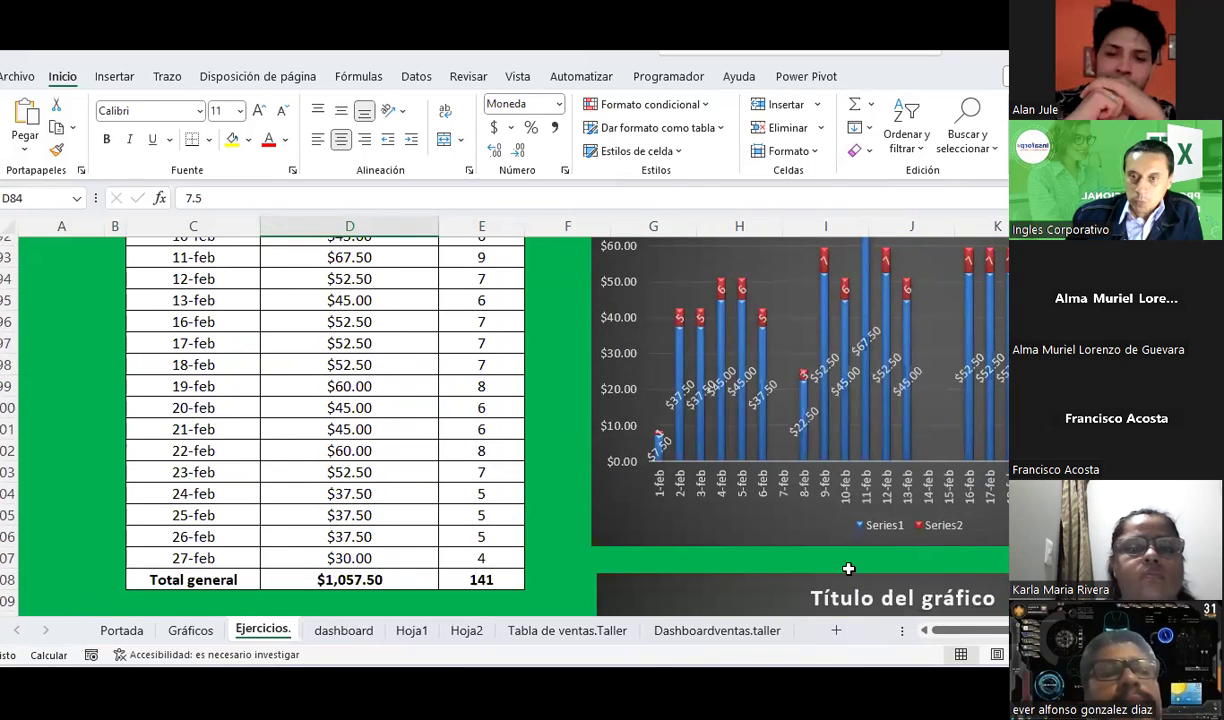
left_click_drag(955, 632, 962, 632)
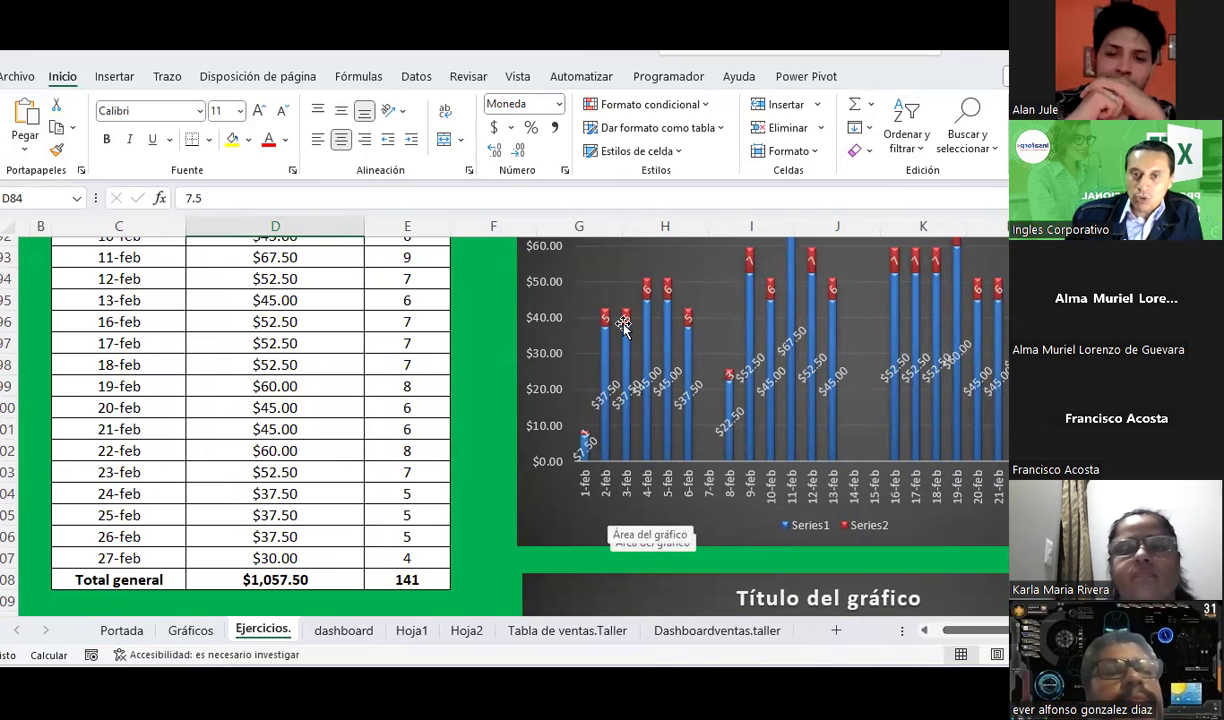
scroll(370, 454, "up", 2)
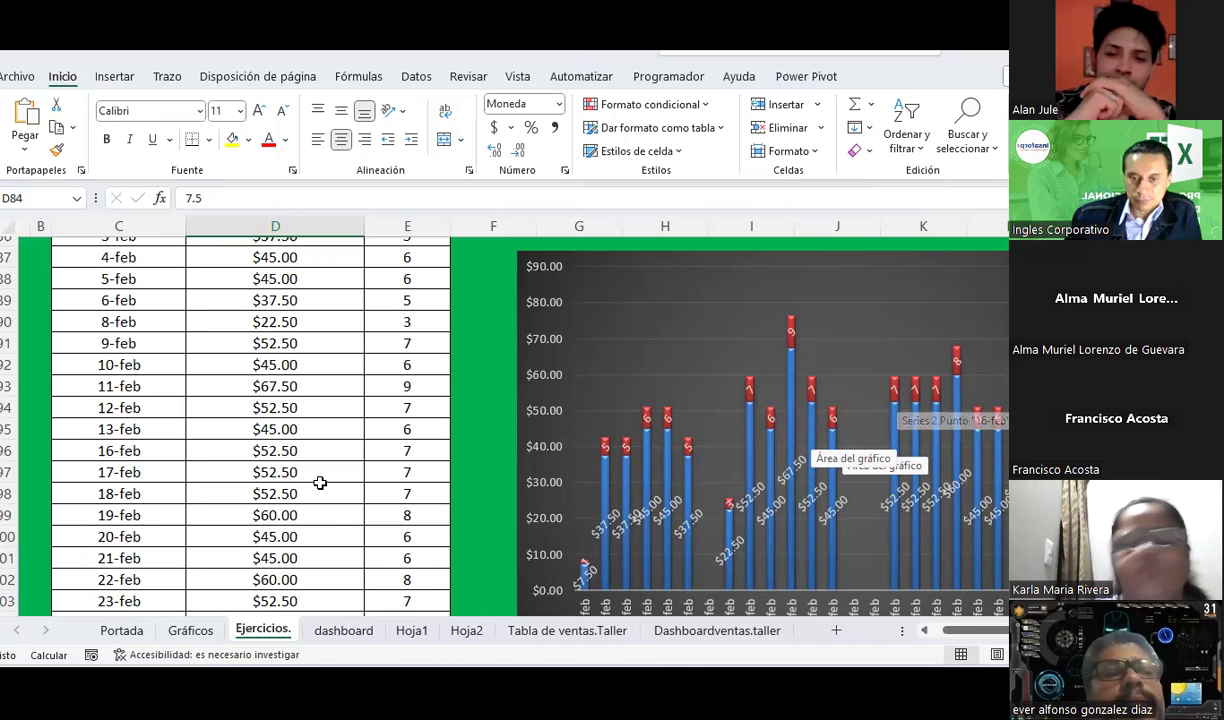
scroll(320, 481, "down", 3)
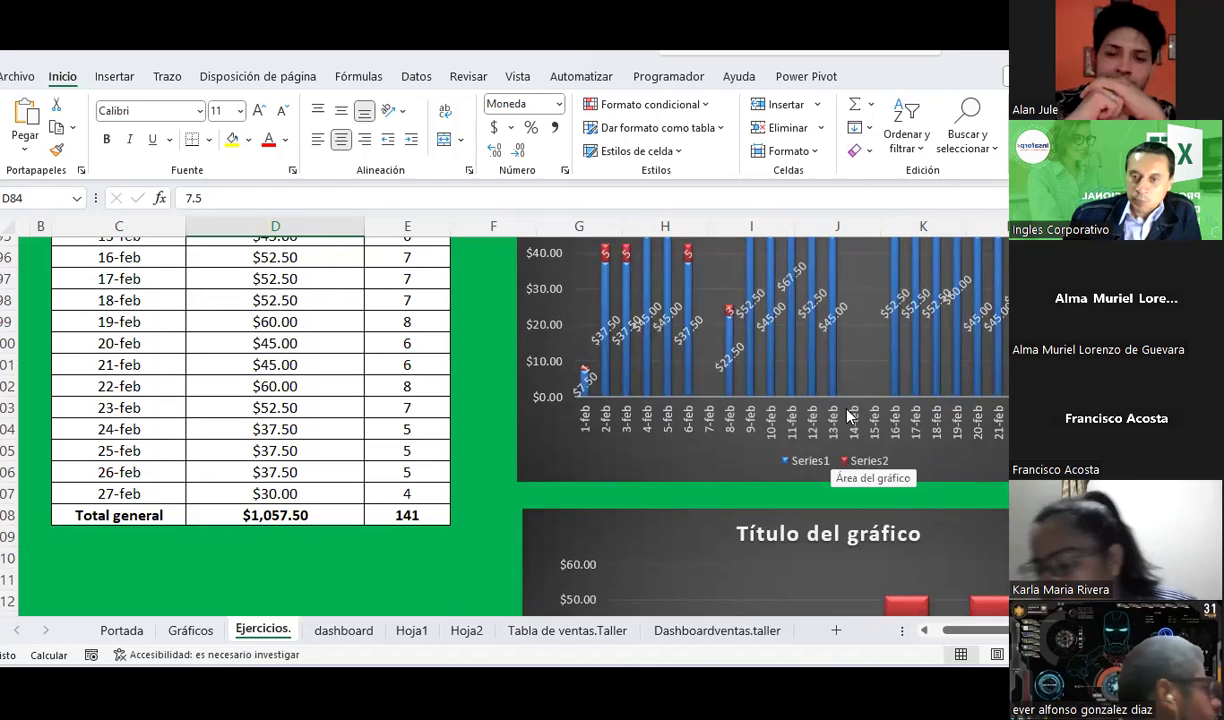
scroll(850, 420, "up", 2)
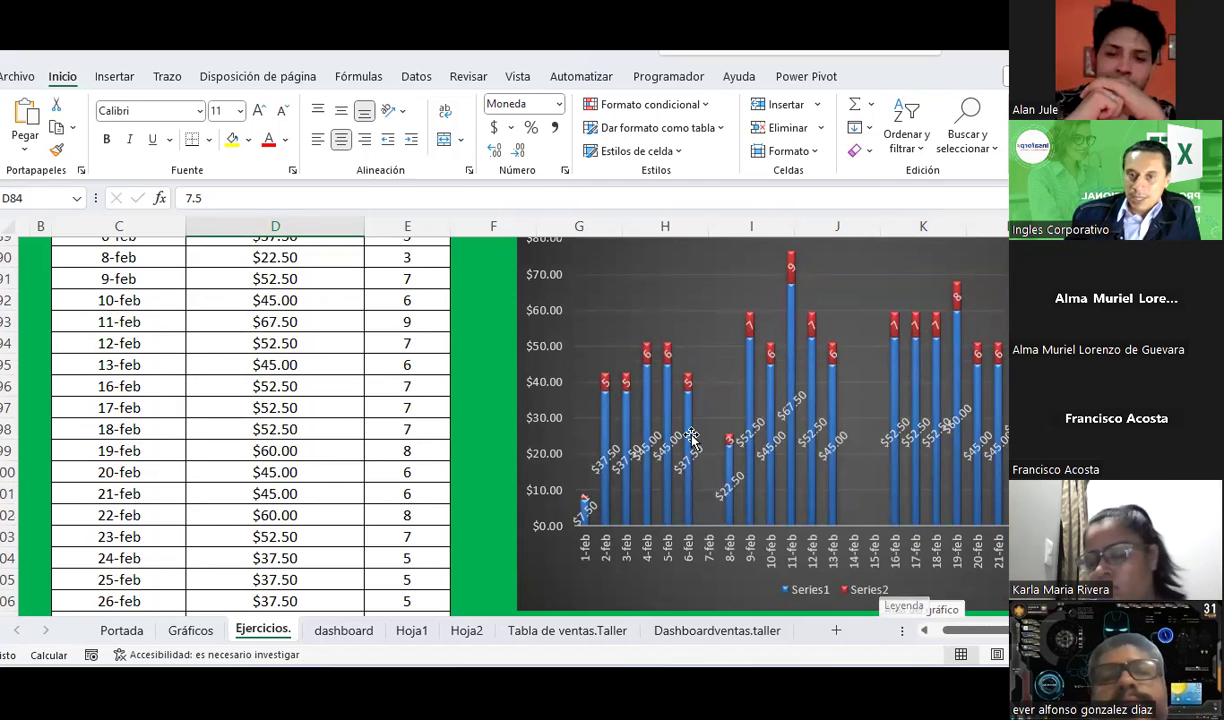
scroll(710, 385, "up", 2)
scroll(740, 400, "down", 1)
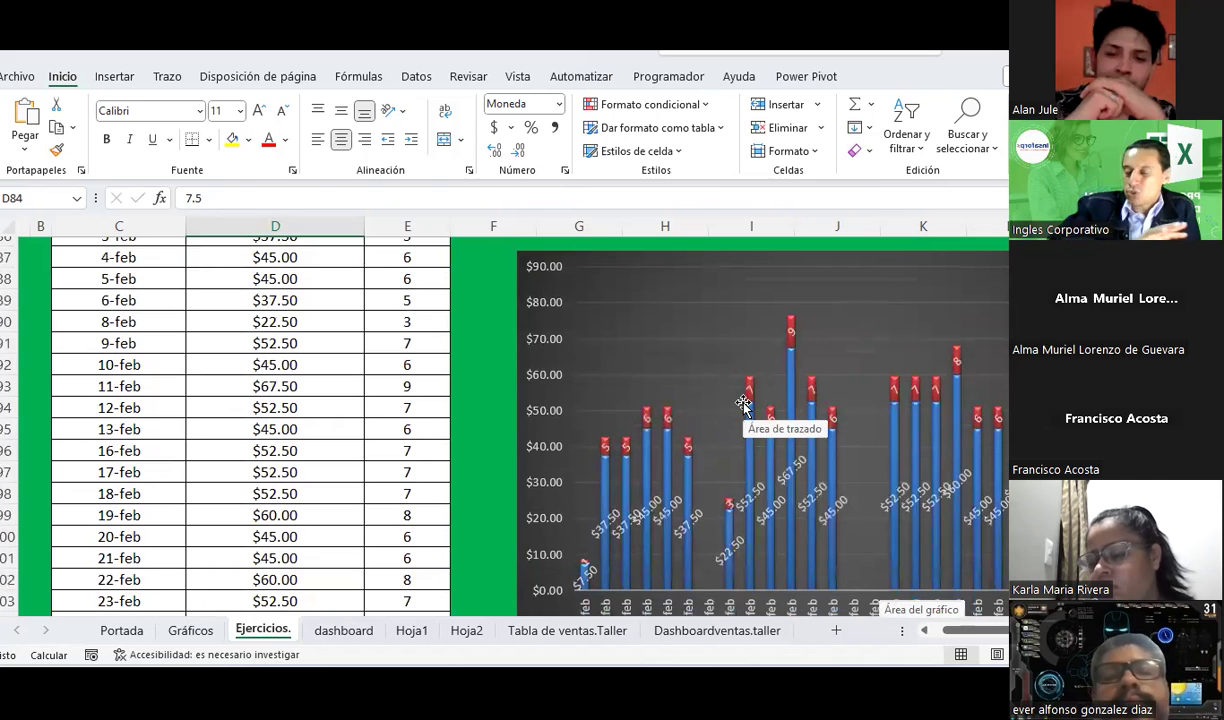
scroll(743, 403, "down", 2)
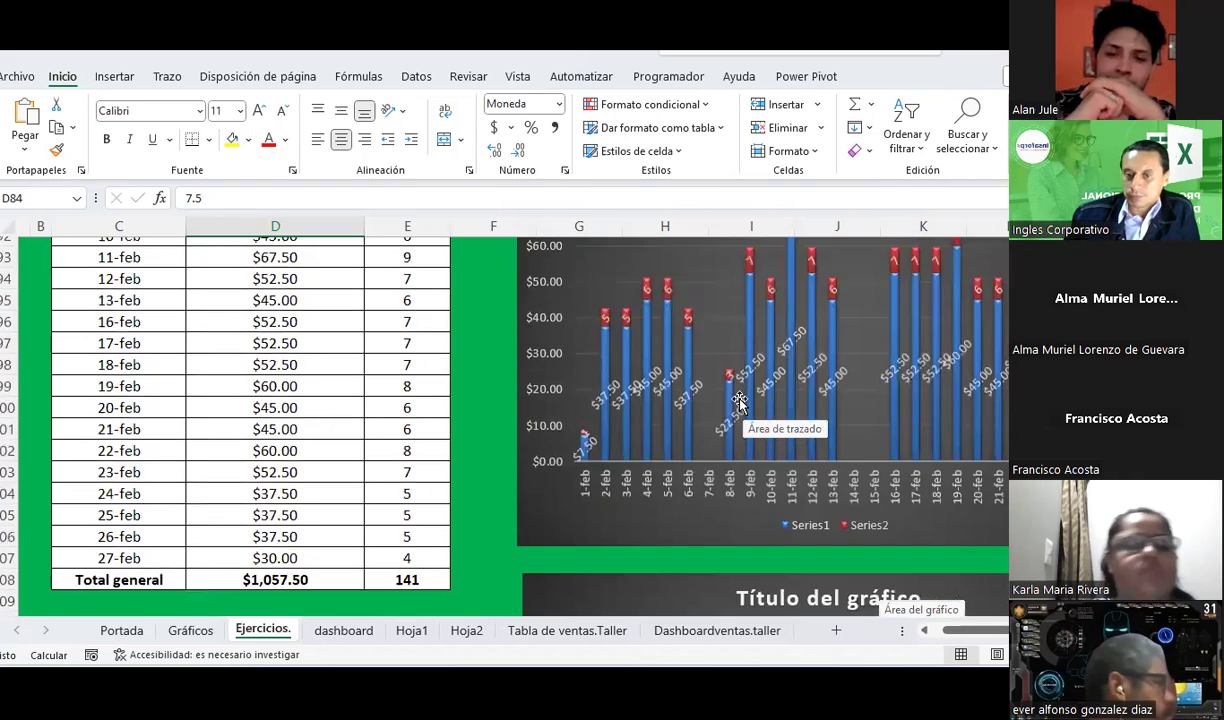
scroll(743, 403, "down", 5)
scroll(741, 403, "down", 2)
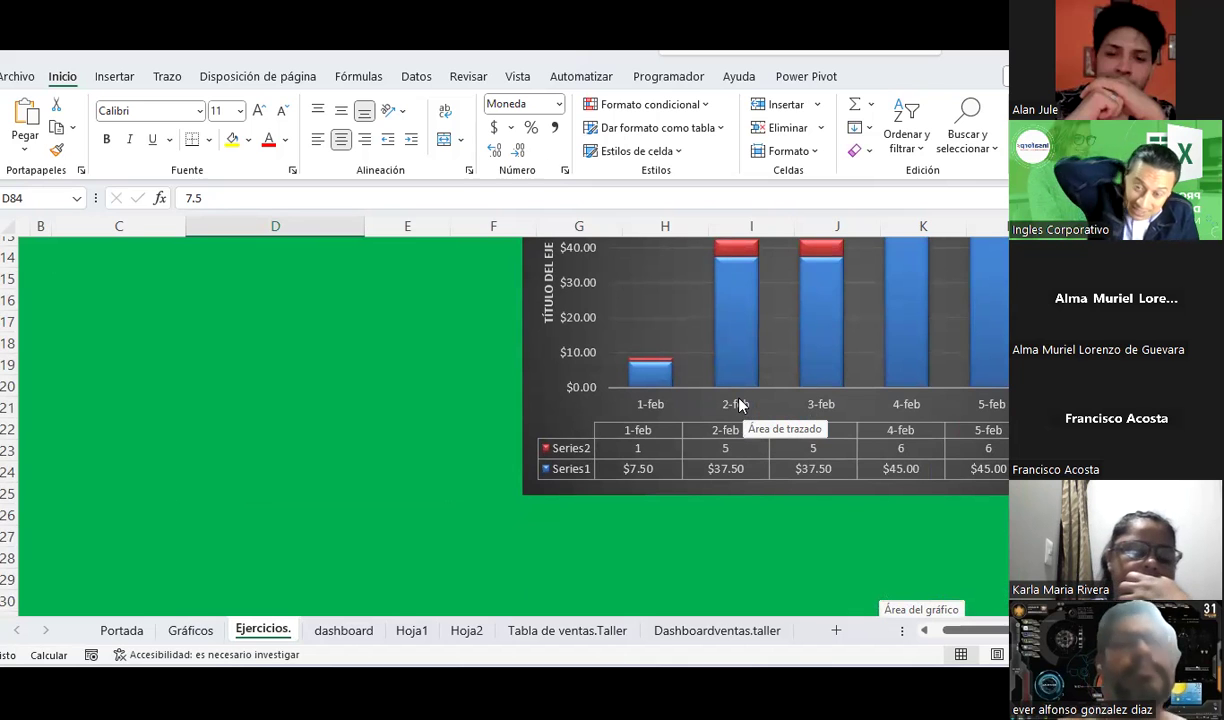
scroll(739, 404, "up", 3)
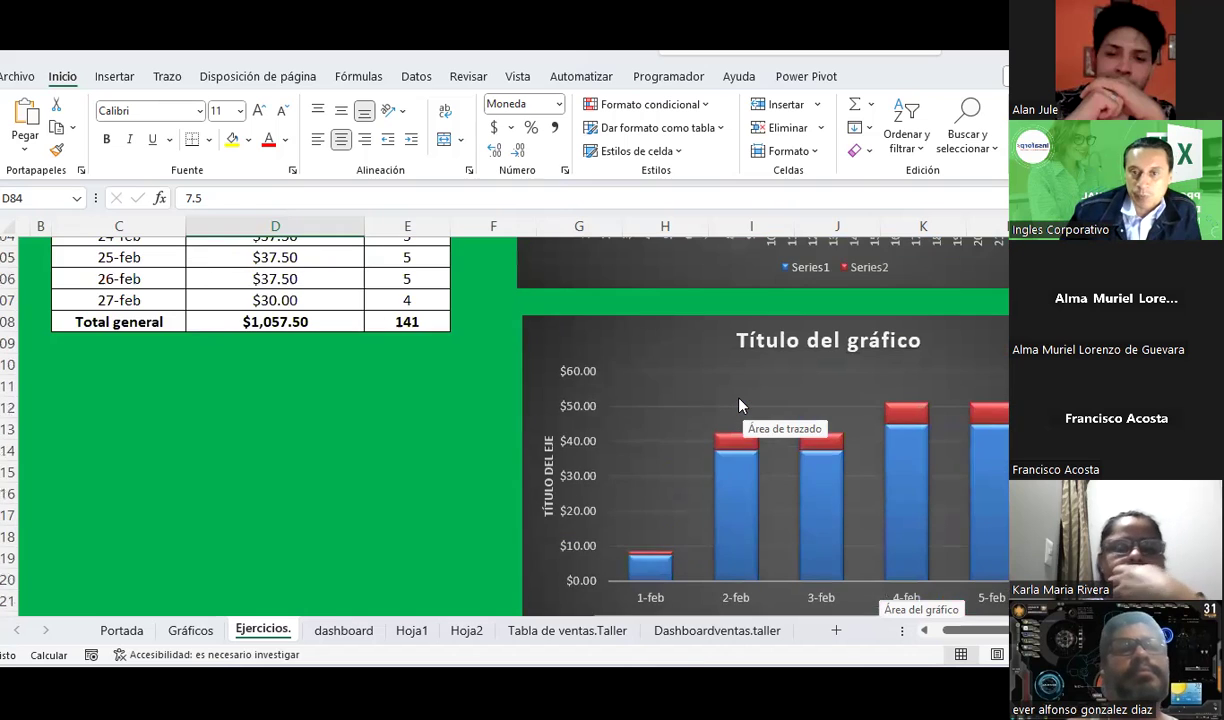
scroll(739, 404, "down", 1)
scroll(739, 404, "up", 1)
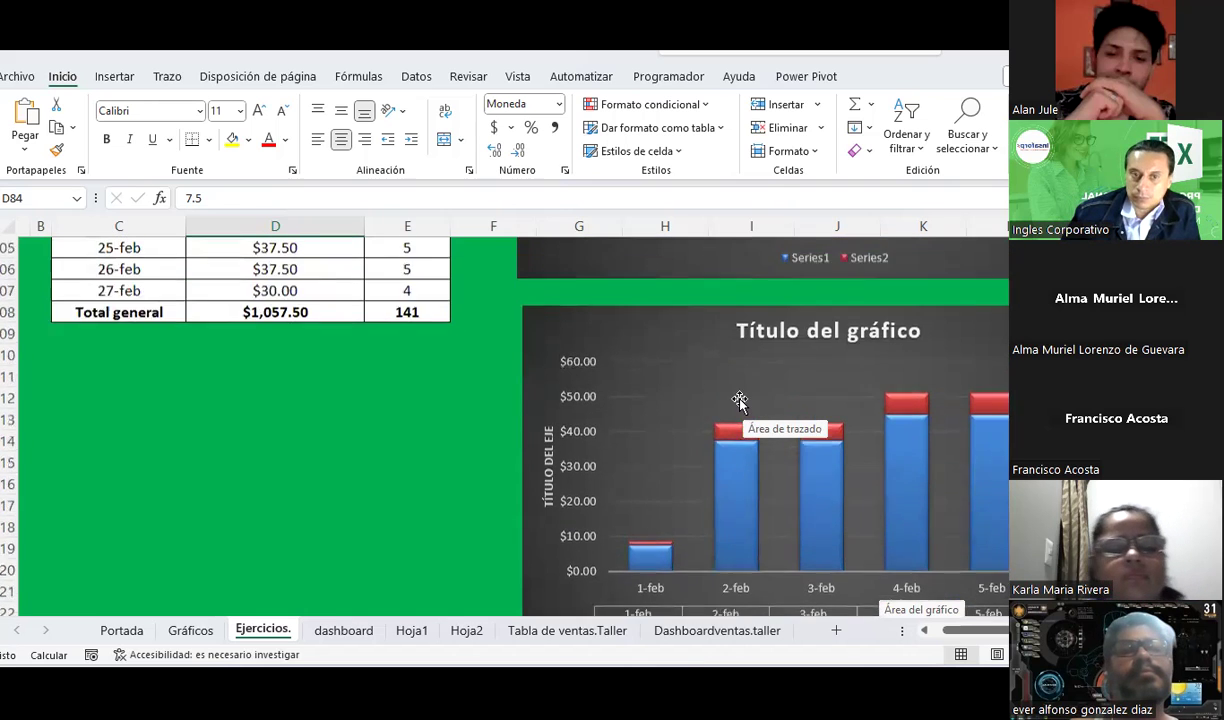
scroll(739, 404, "up", 5)
scroll(739, 401, "up", 2)
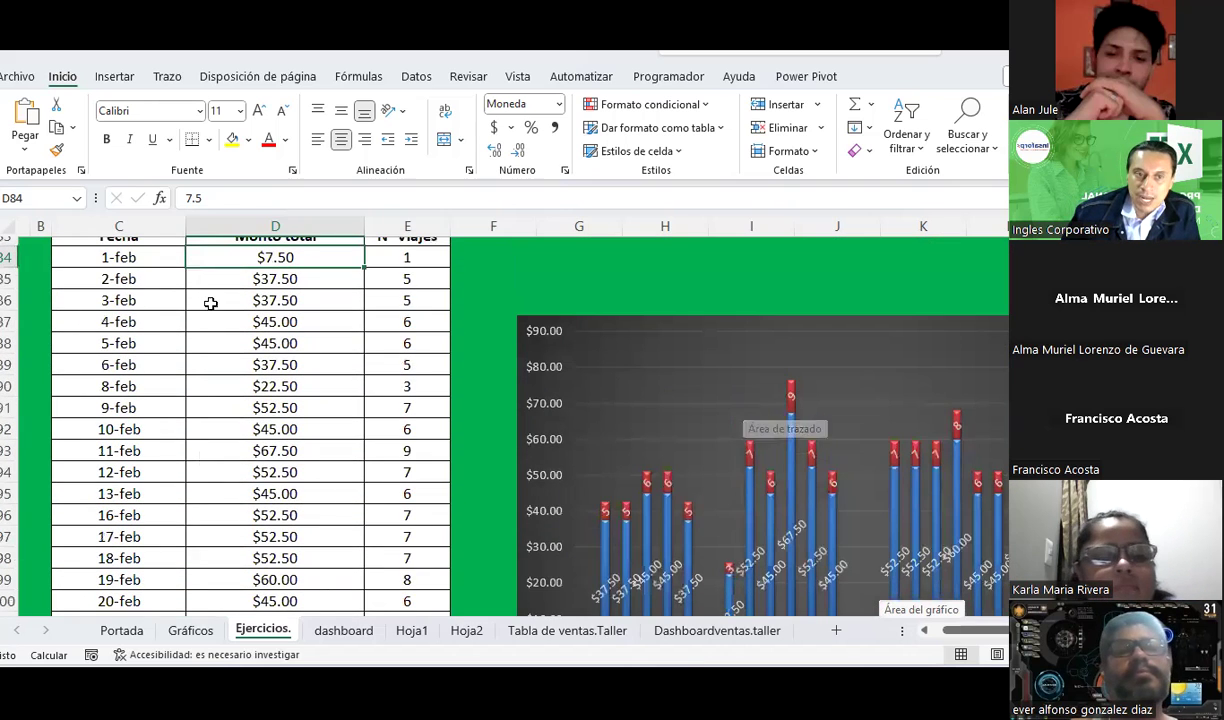
Select the Fecha, Monto total and N° Viajes rows from 1-feb to 13-feb (C84:E95).
mouse_move(140, 257)
left_mouse_down()
mouse_move(131, 654)
mouse_move(127, 551)
left_mouse_up()
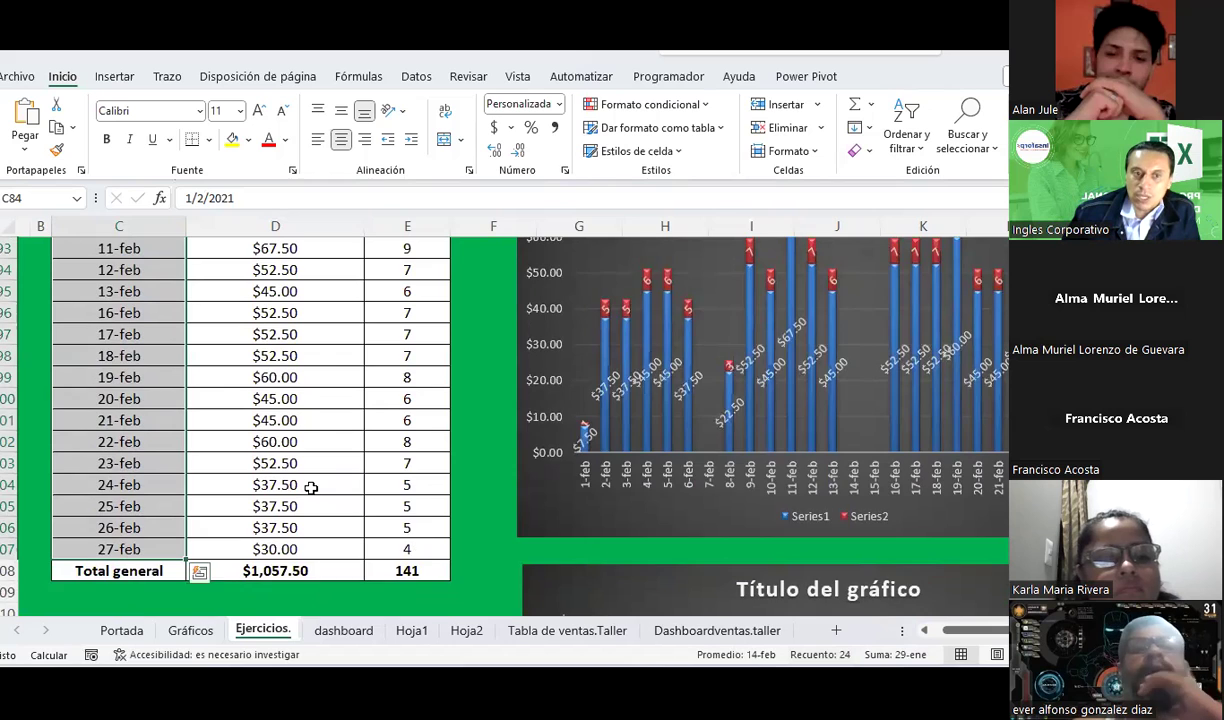
scroll(311, 487, "up", 3)
scroll(160, 368, "up", 1)
left_click_drag(130, 313, 130, 475)
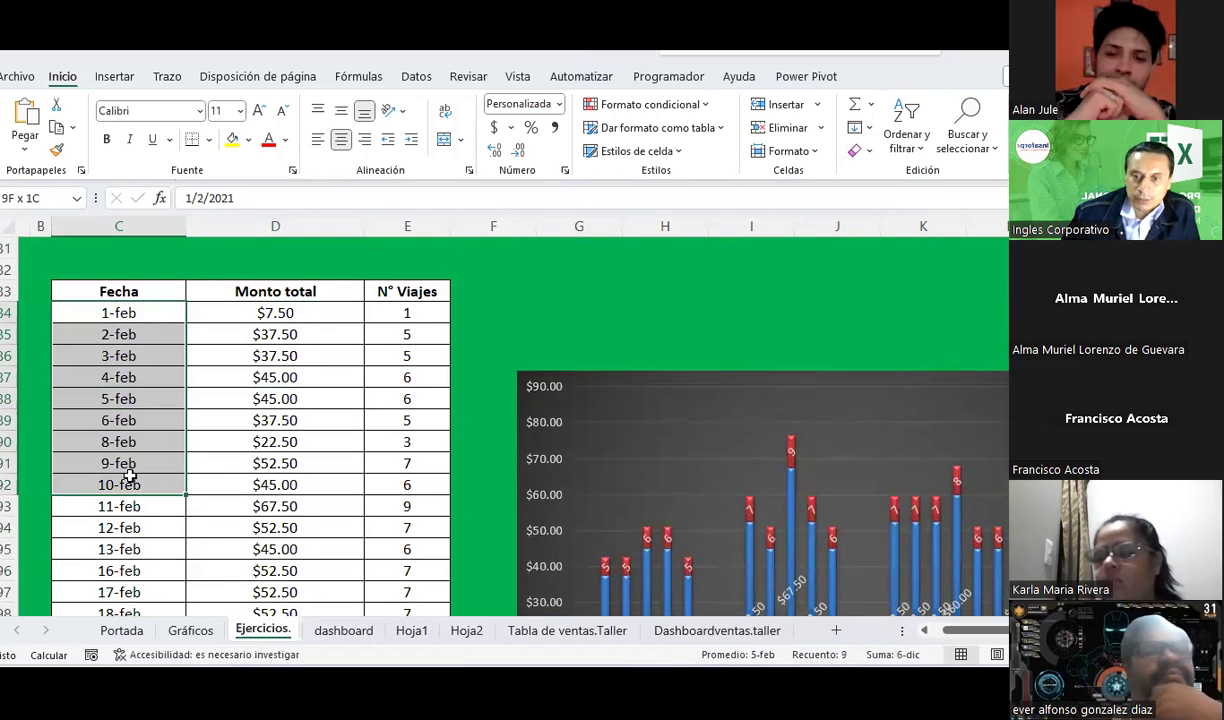
mouse_move(130, 476)
left_mouse_down()
mouse_move(133, 546)
mouse_move(370, 551)
left_mouse_up()
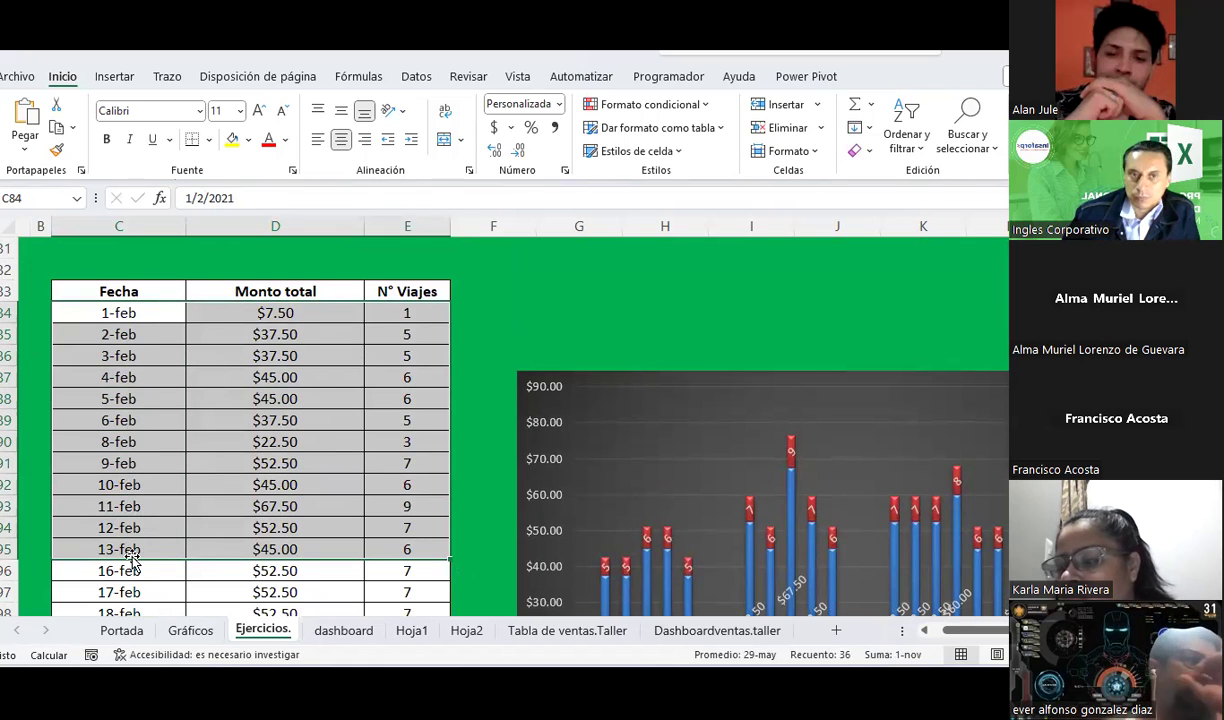
left_click(115, 77)
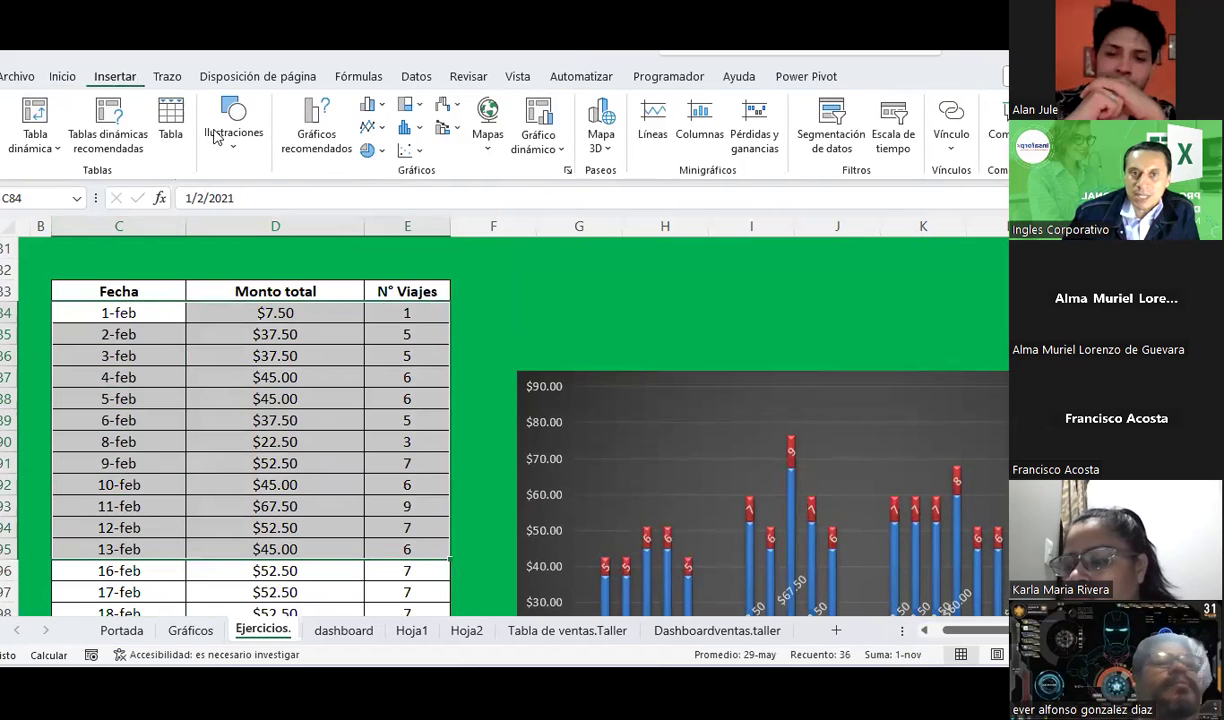
Insert a stacked column chart (Columna apilada) from the selected data.
left_click(381, 106)
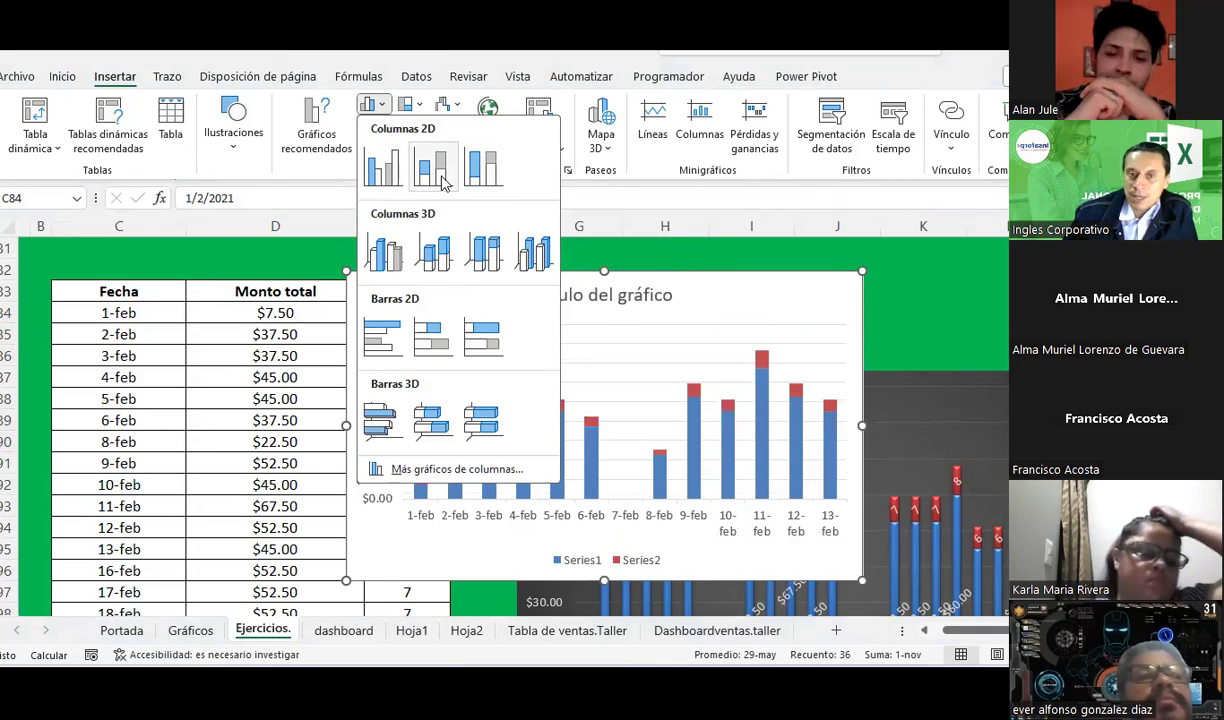
left_click(432, 167)
scroll(724, 349, "down", 3)
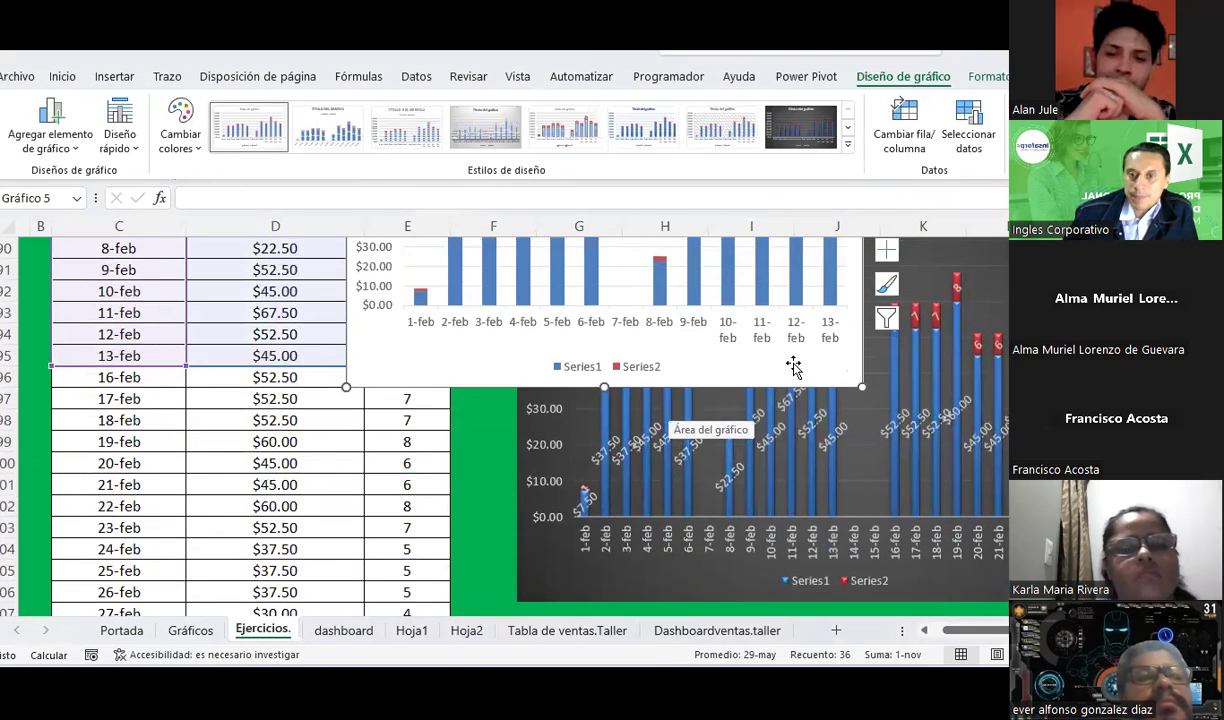
left_click_drag(792, 363, 956, 533)
Move the new stacked column chart below the dark sales chart.
scroll(866, 438, "down", 4)
scroll(790, 391, "down", 2)
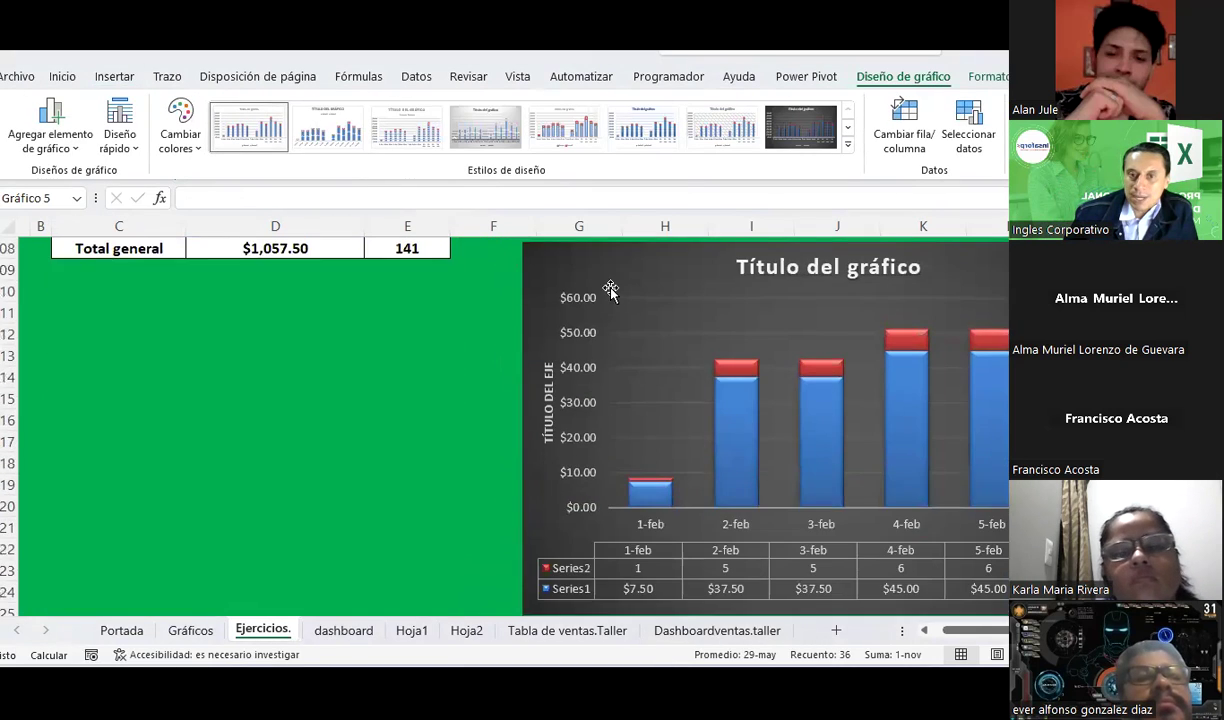
scroll(607, 341, "up", 1)
left_click(607, 341)
key("Delete")
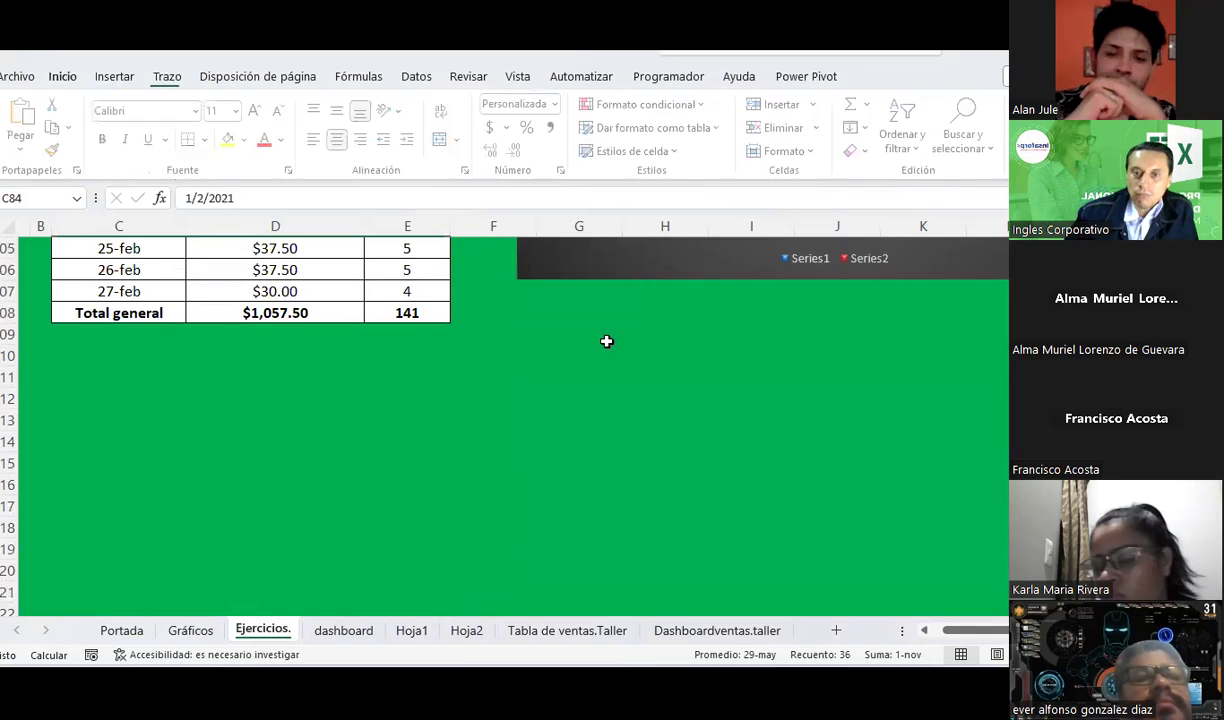
key("ctrl+z")
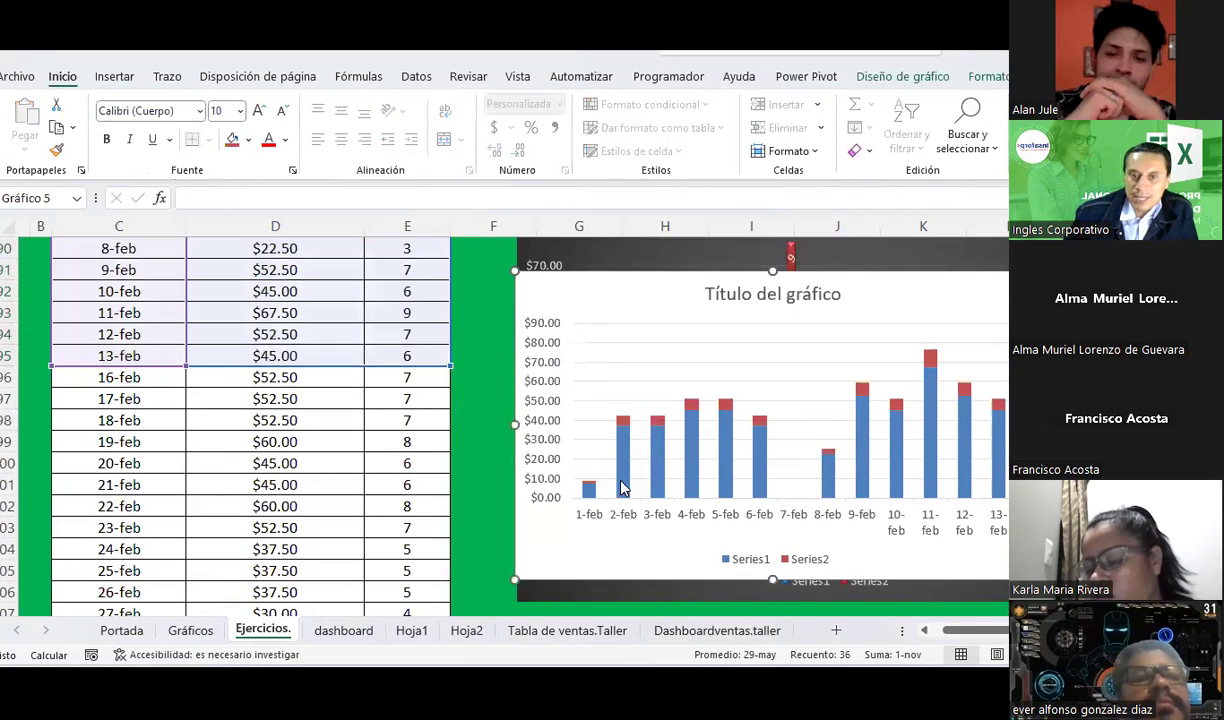
left_click_drag(553, 281, 551, 470)
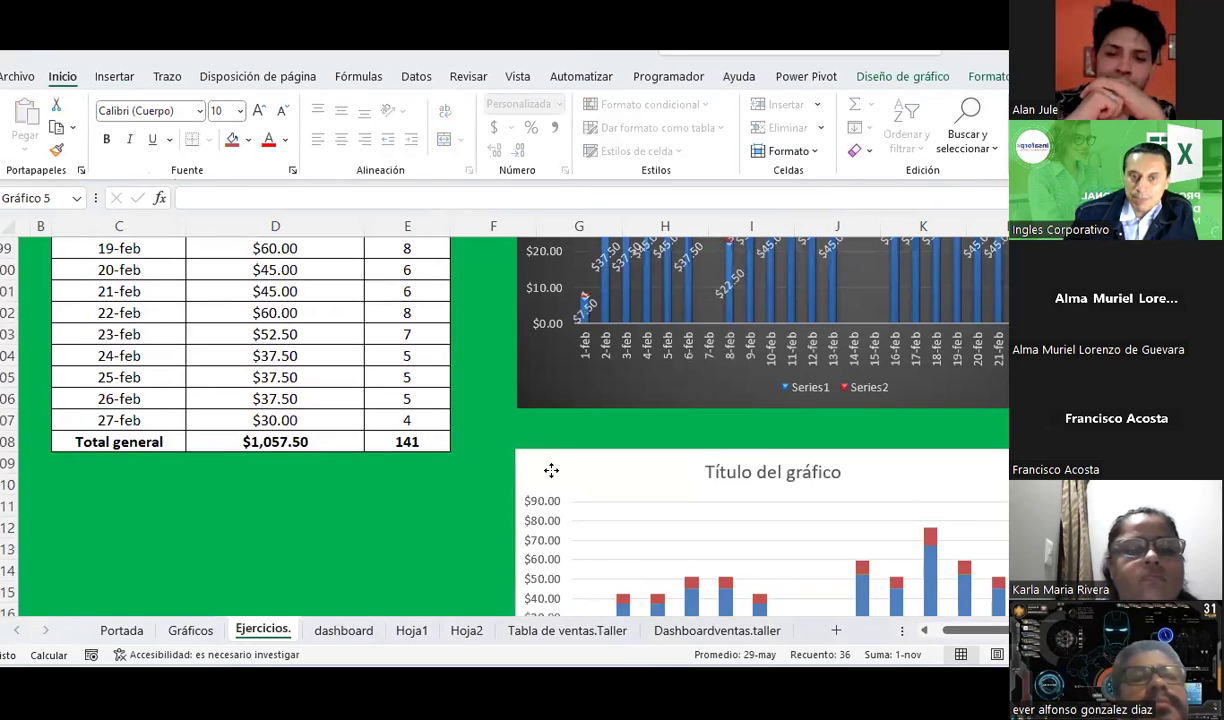
Apply the dark chart style and a quick layout that adds data labels.
left_click(905, 75)
left_click(120, 125)
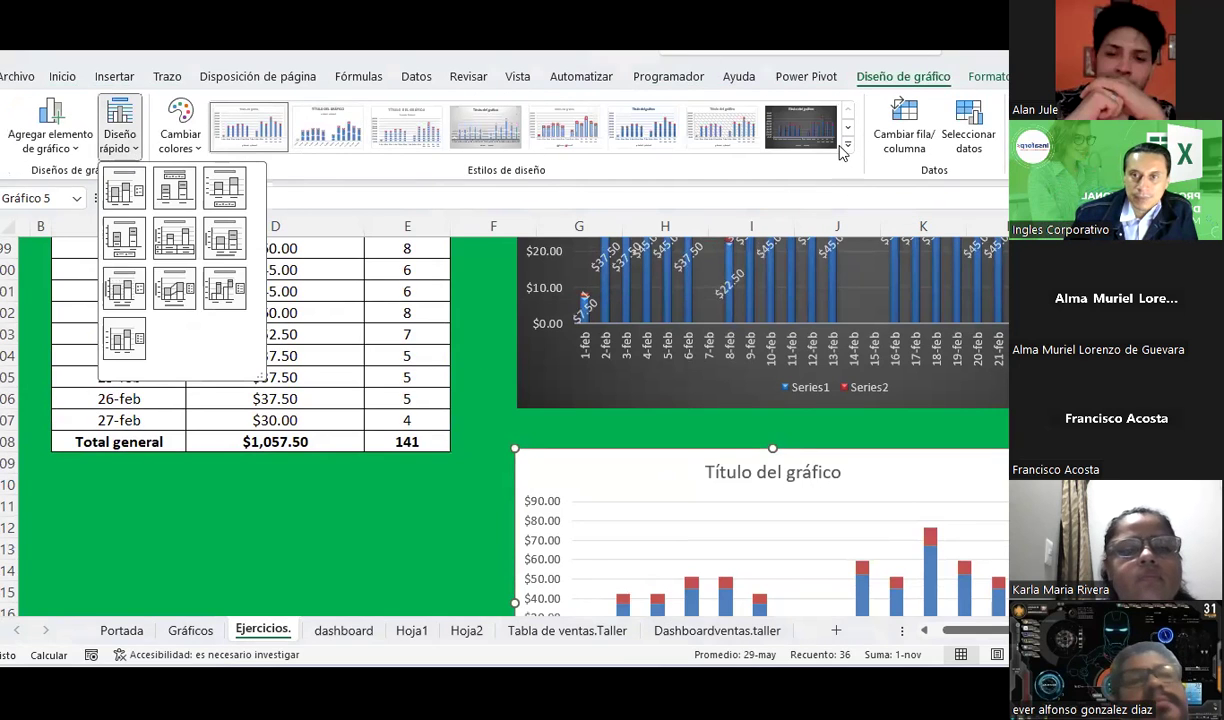
left_click(800, 125)
left_click(120, 130)
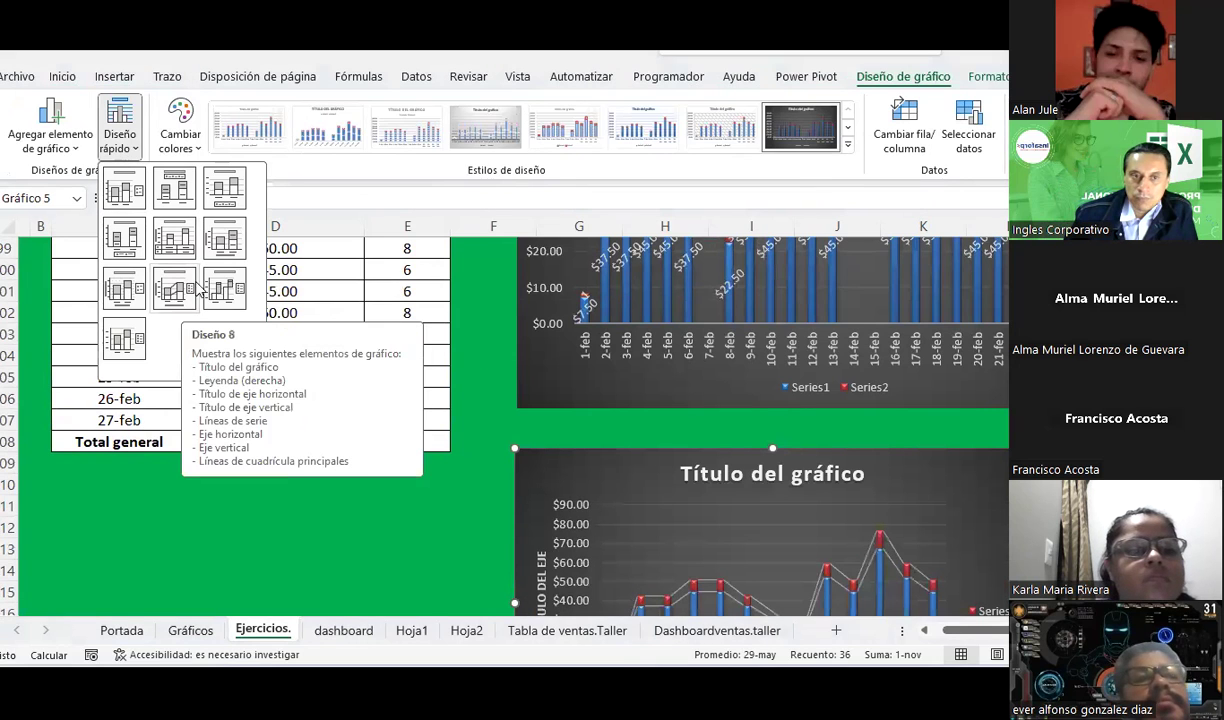
left_click(124, 187)
Move the chart further down and delete its vertical value axis.
scroll(632, 428, "down", 2)
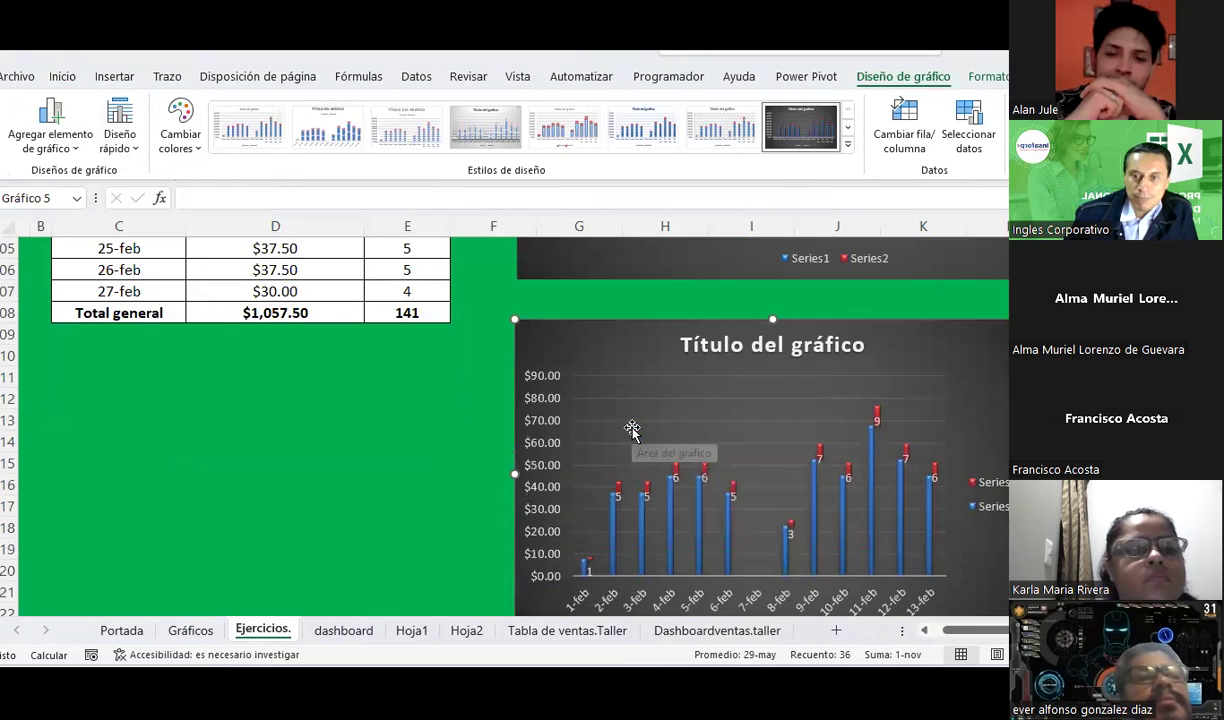
scroll(632, 428, "down", 1)
scroll(632, 428, "down", 2)
left_click_drag(640, 428, 640, 545)
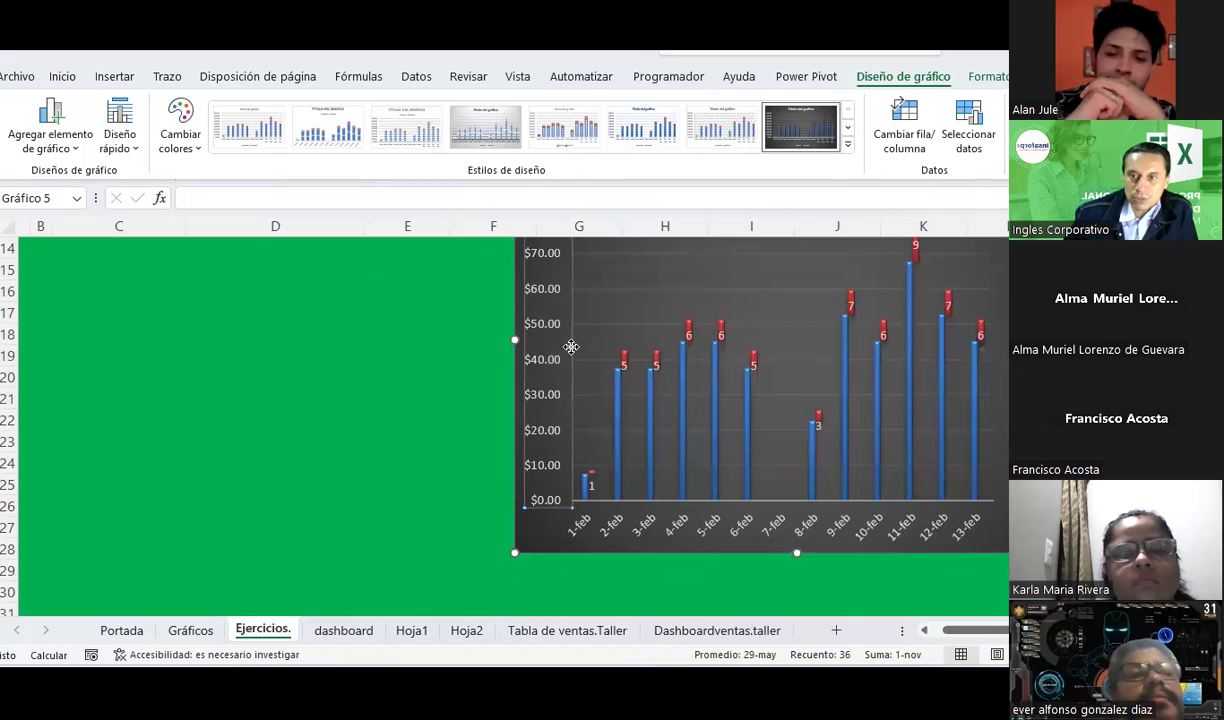
key("Delete")
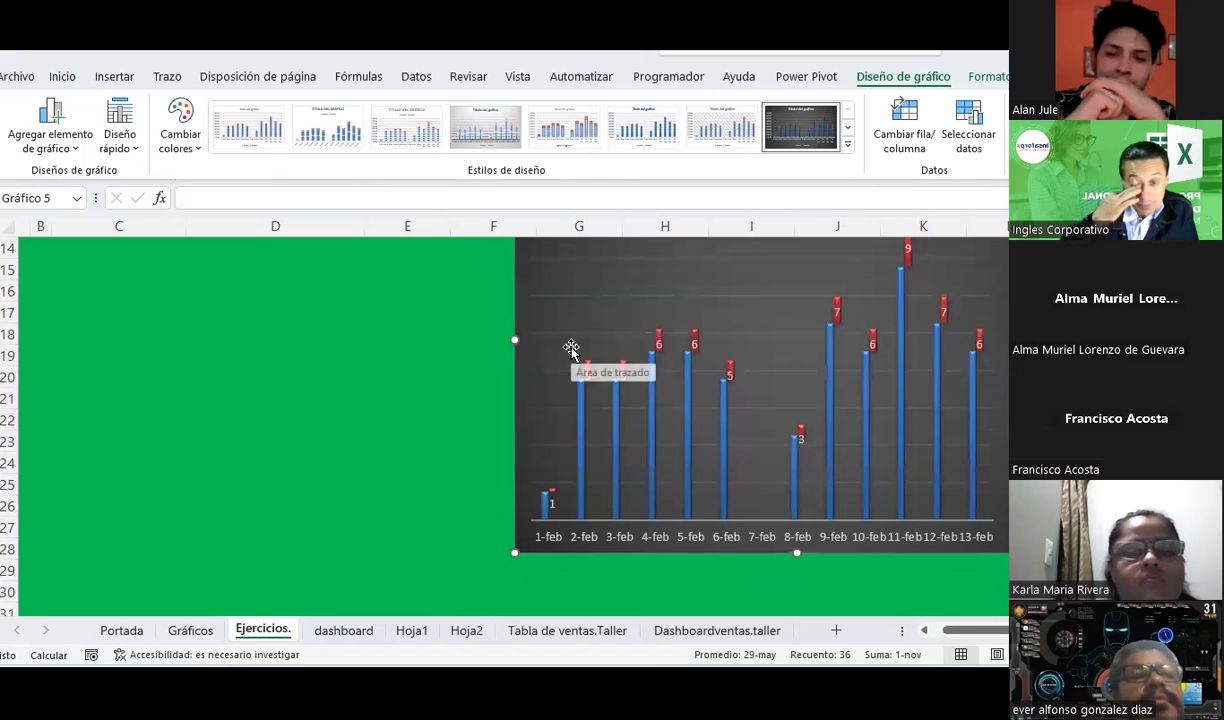
Add centred data labels to the blue series, showing dollar amounts like $67.50.
left_click(582, 428)
right_click(585, 425)
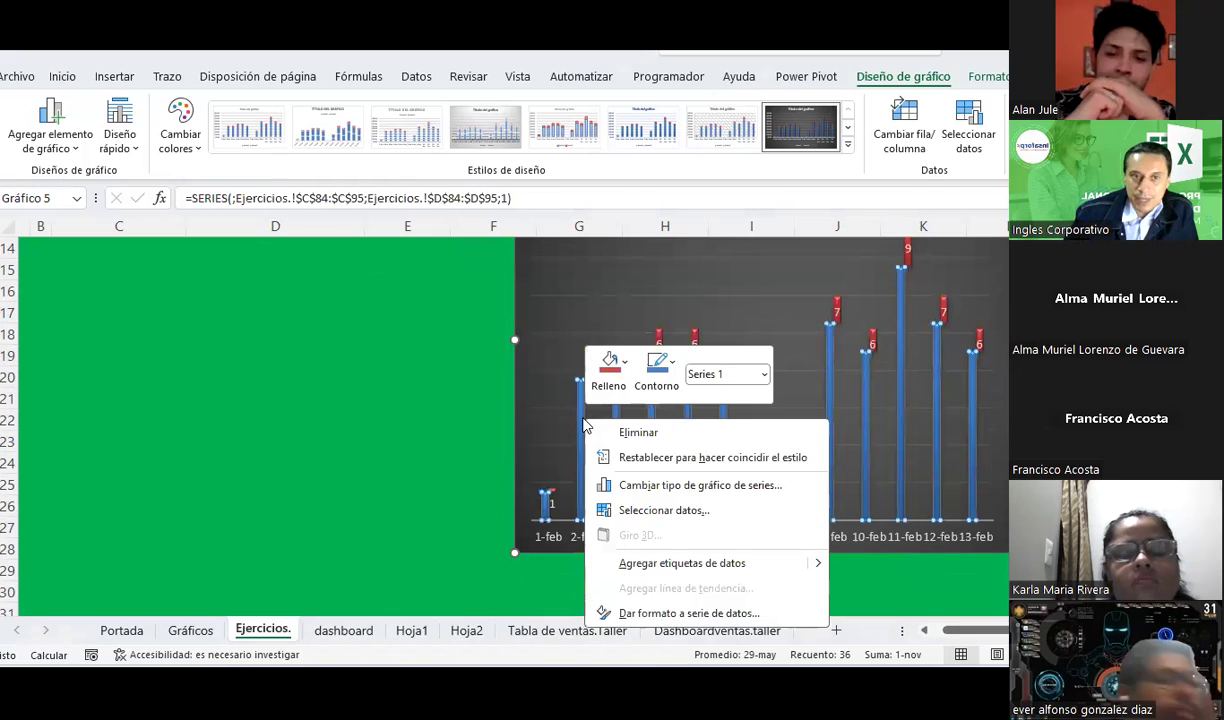
left_click(50, 125)
left_click(50, 125)
mouse_move(100, 276)
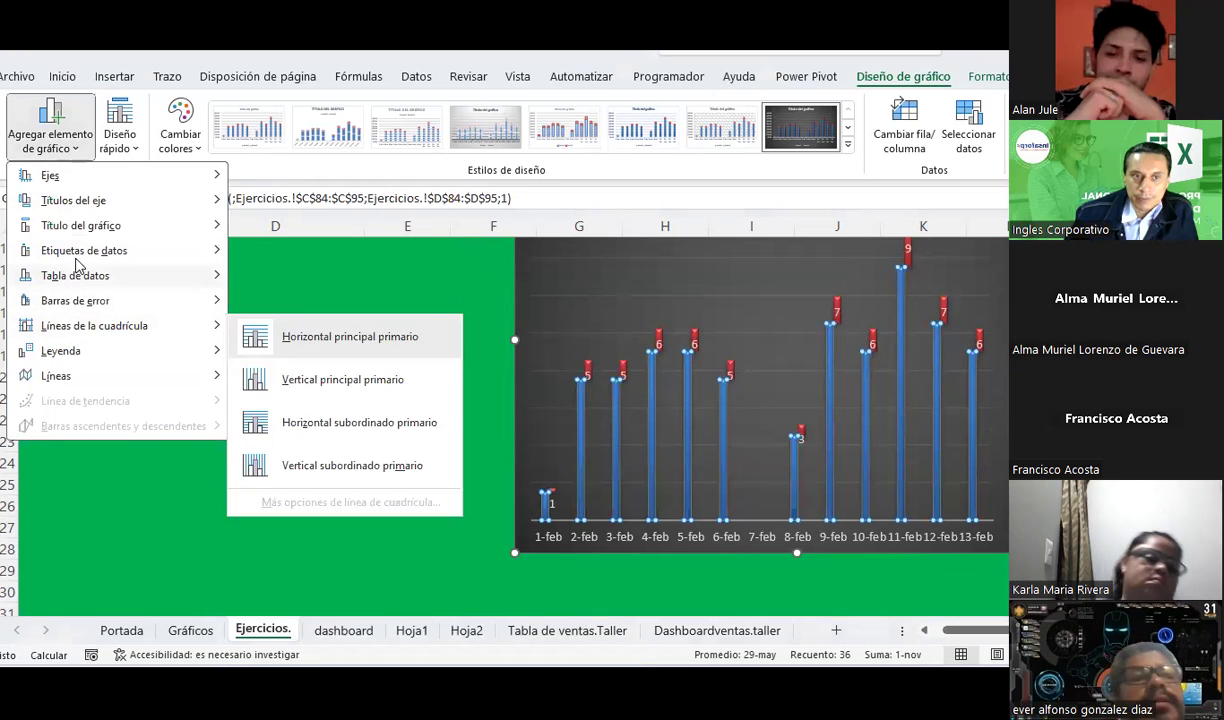
mouse_move(110, 251)
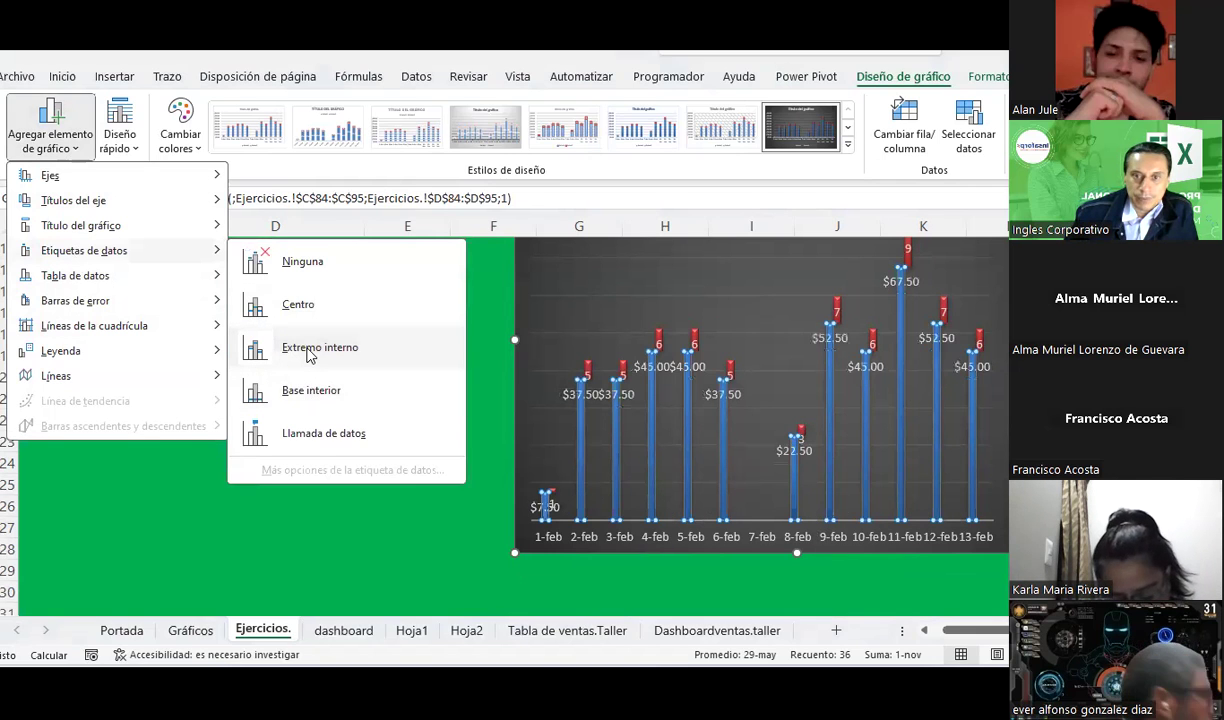
left_click(297, 305)
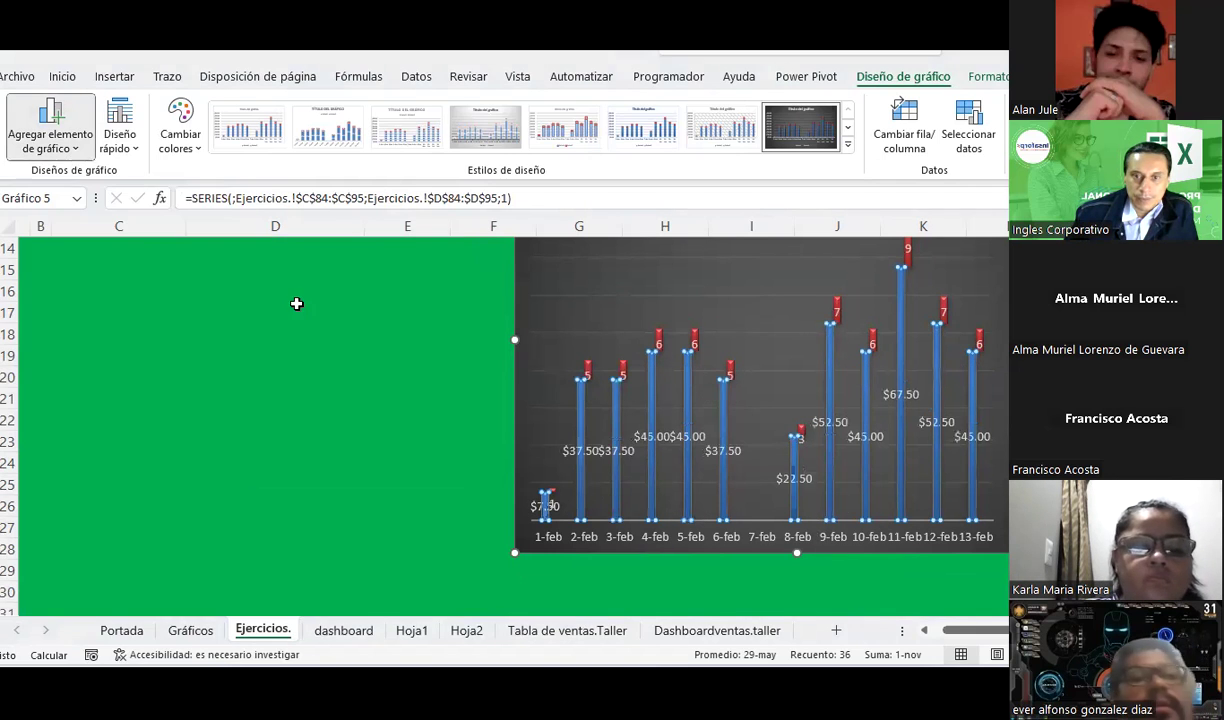
key("Escape")
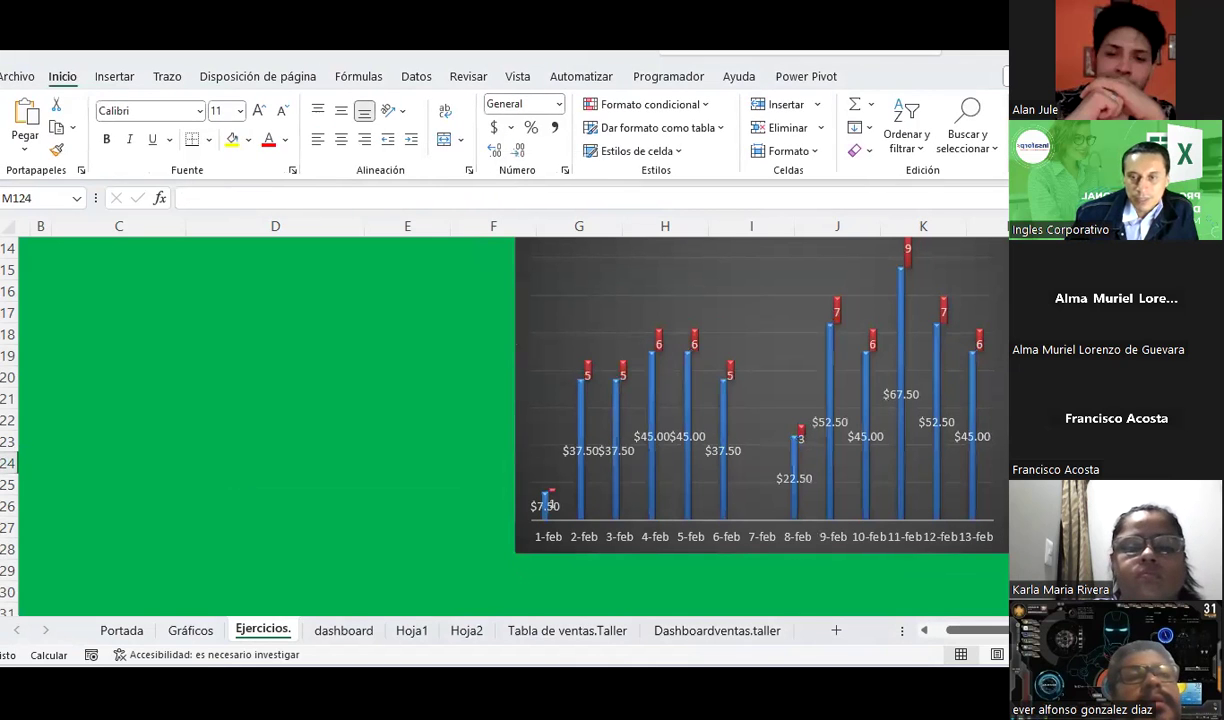
In Seleccionar datos, name the first series 'Monto total' from header cell D83.
left_click(833, 349)
scroll(718, 309, "up", 1)
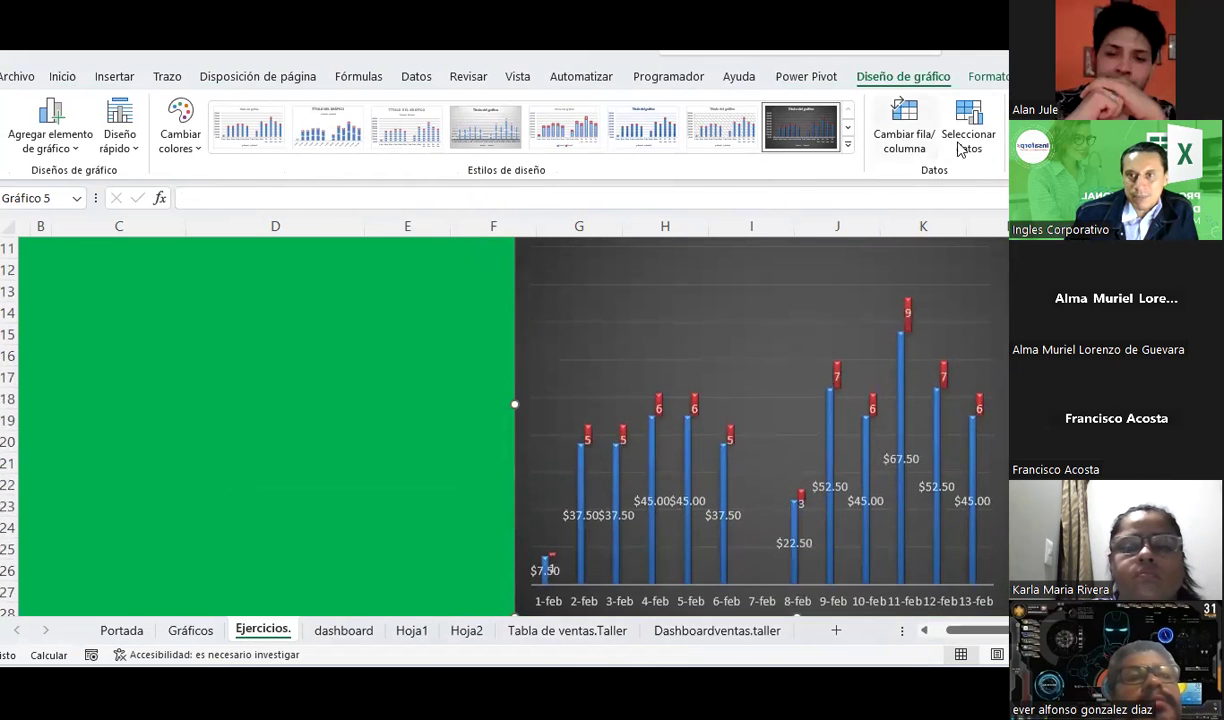
left_click(966, 148)
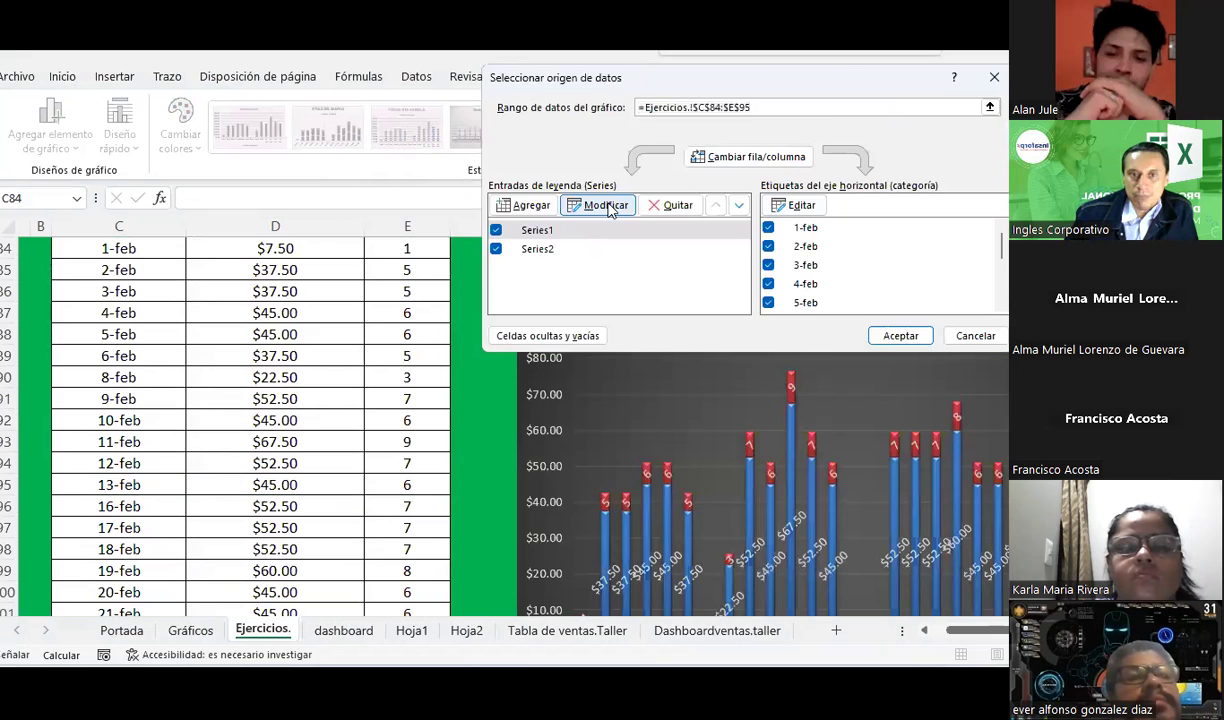
left_click(600, 203)
scroll(285, 359, "up", 2)
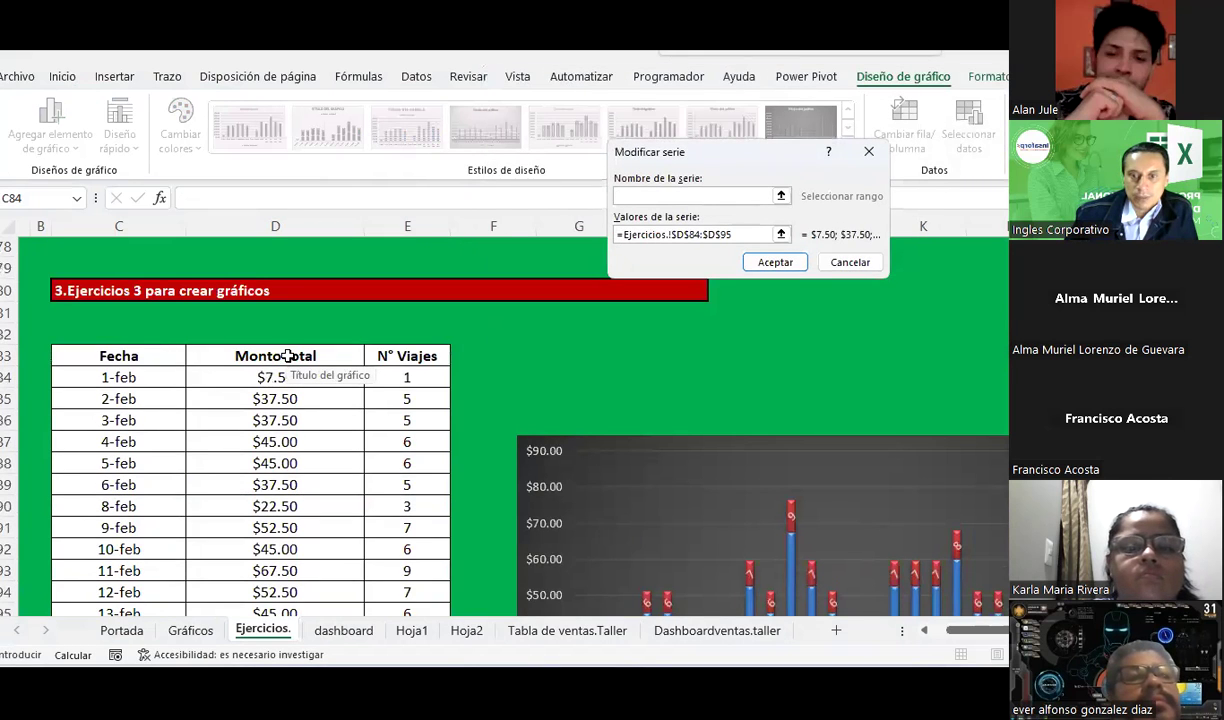
scroll(463, 438, "down", 3)
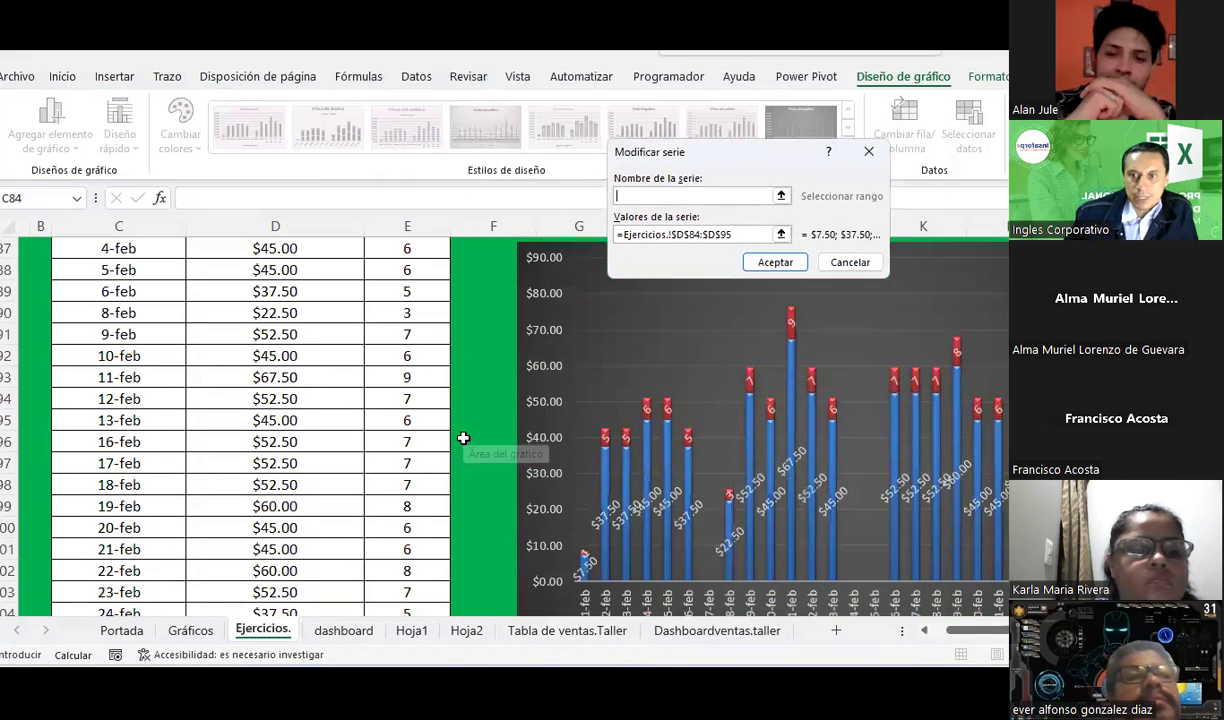
scroll(463, 438, "down", 3)
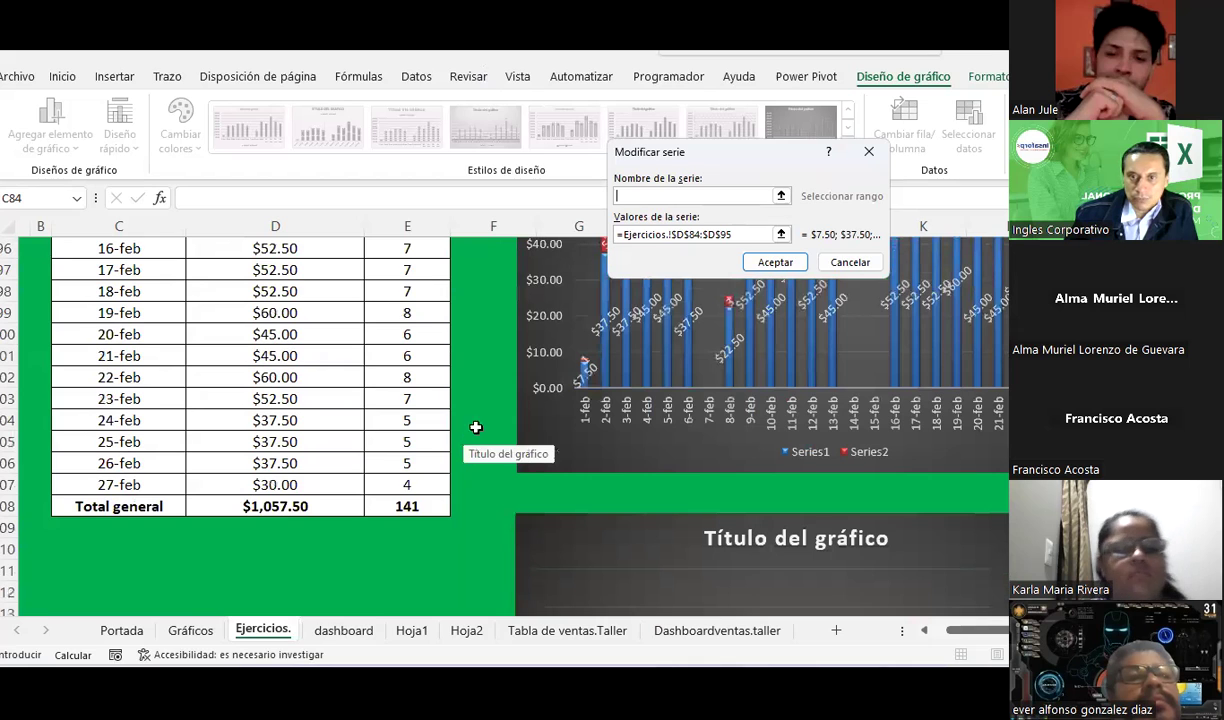
left_click(850, 262)
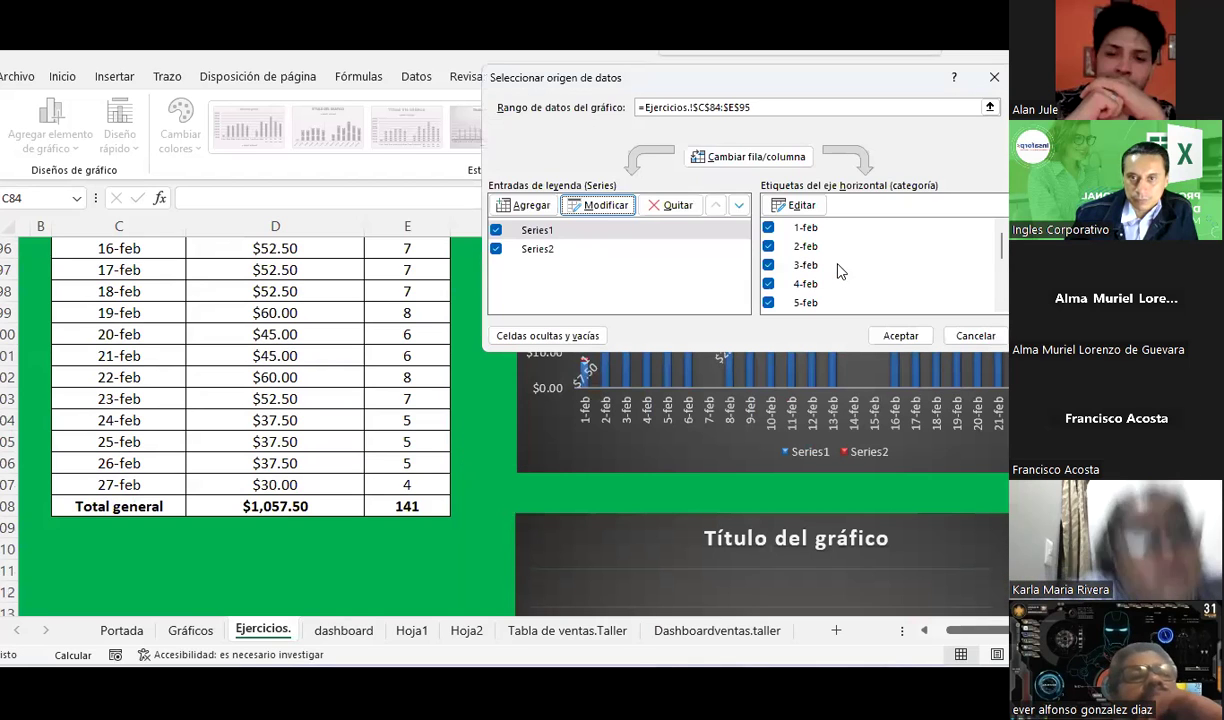
left_click(590, 206)
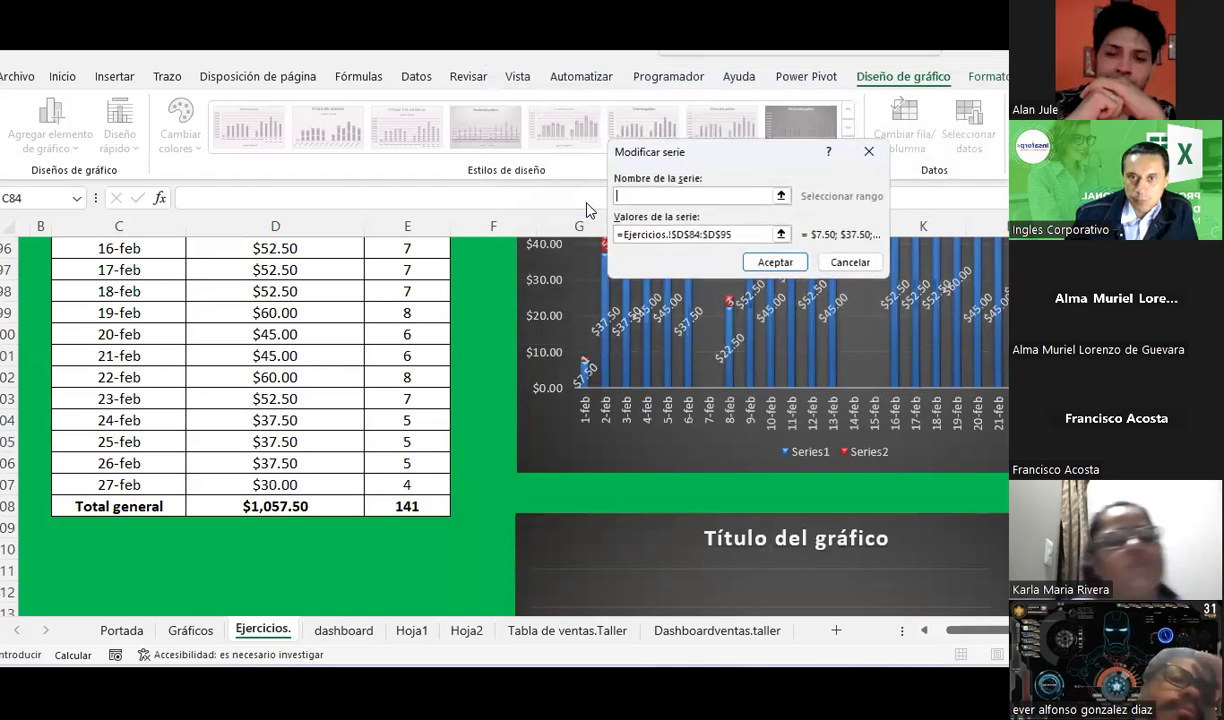
scroll(300, 340, "up", 1)
scroll(300, 340, "up", 3)
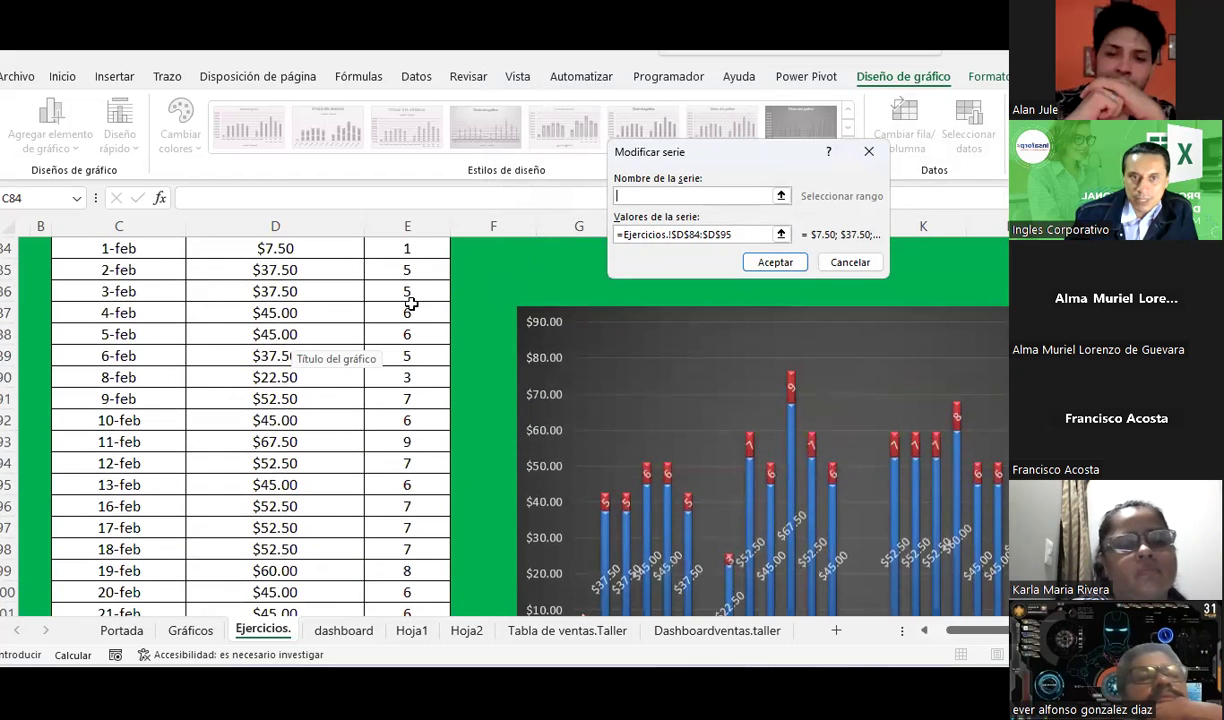
scroll(400, 300, "up", 1)
left_click(281, 292)
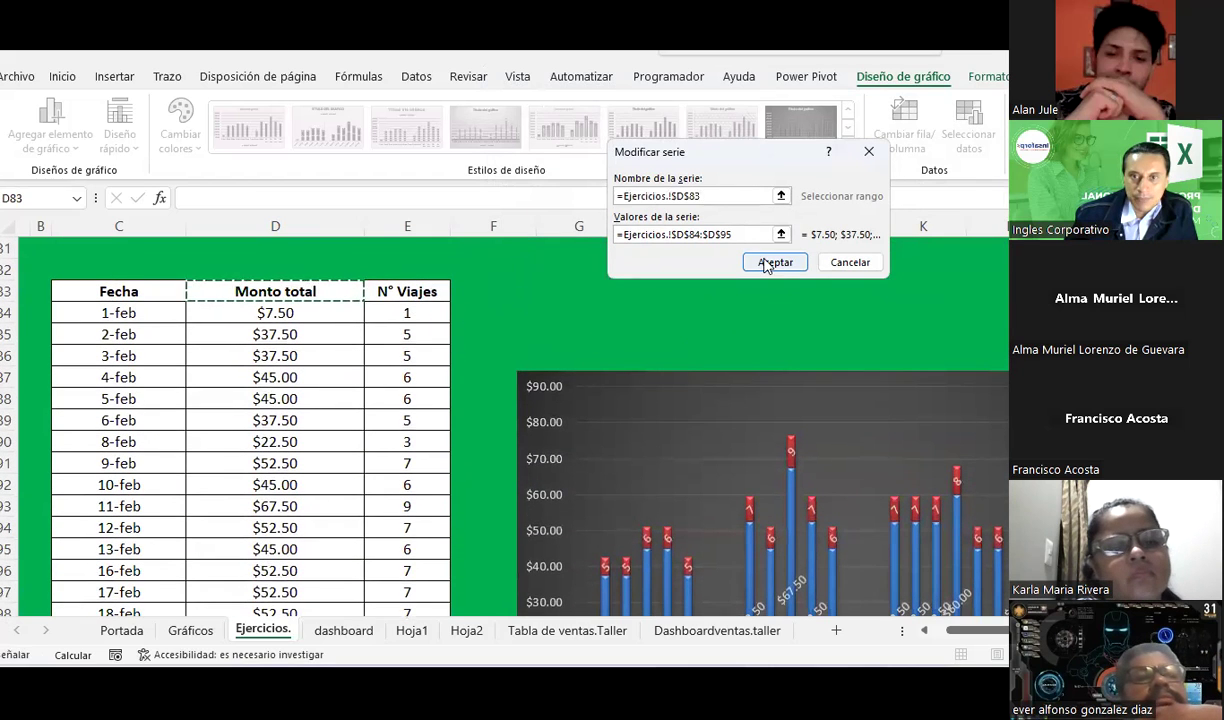
left_click(775, 262)
Name Series2 'N° Viajes' from header cell E83 and apply the changes.
left_click(537, 249)
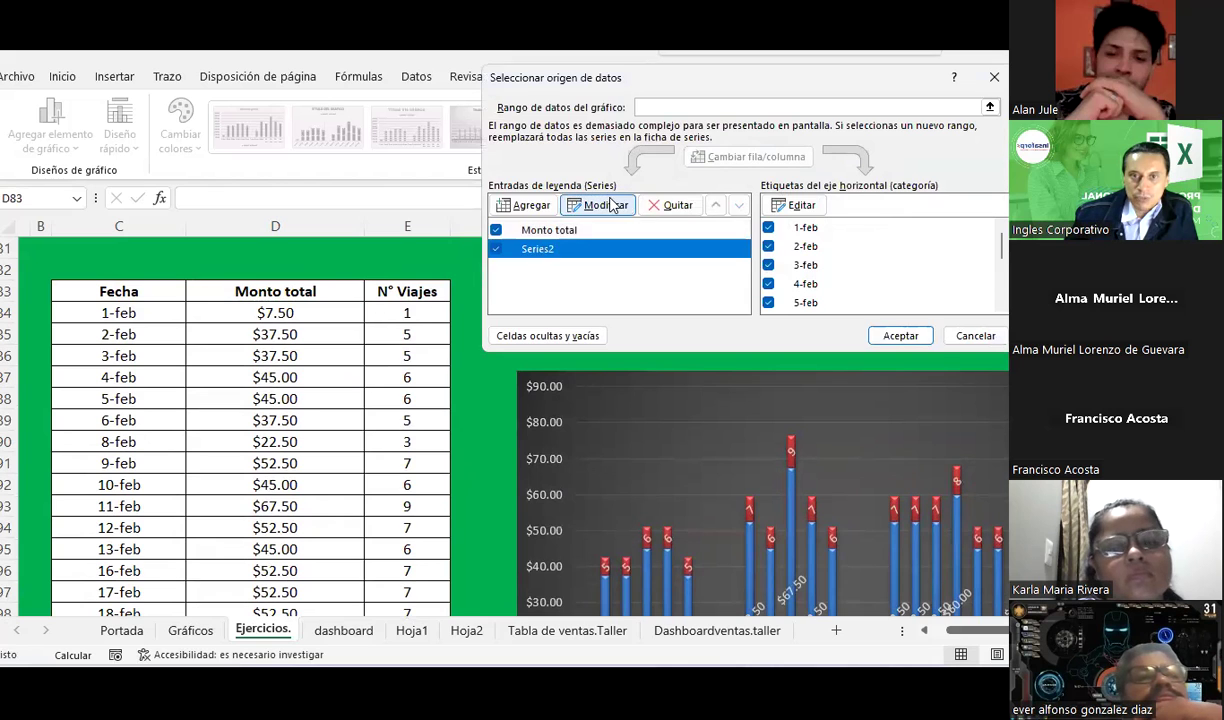
left_click(600, 204)
left_click(405, 290)
left_click(775, 262)
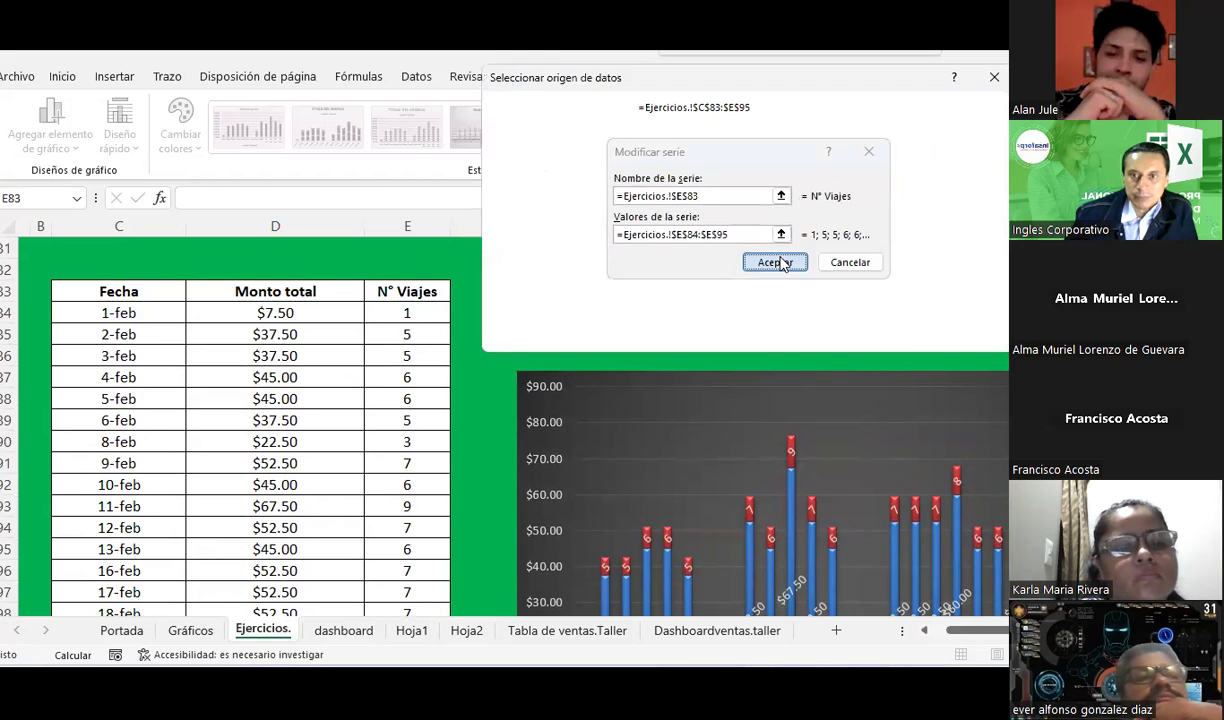
left_click(900, 336)
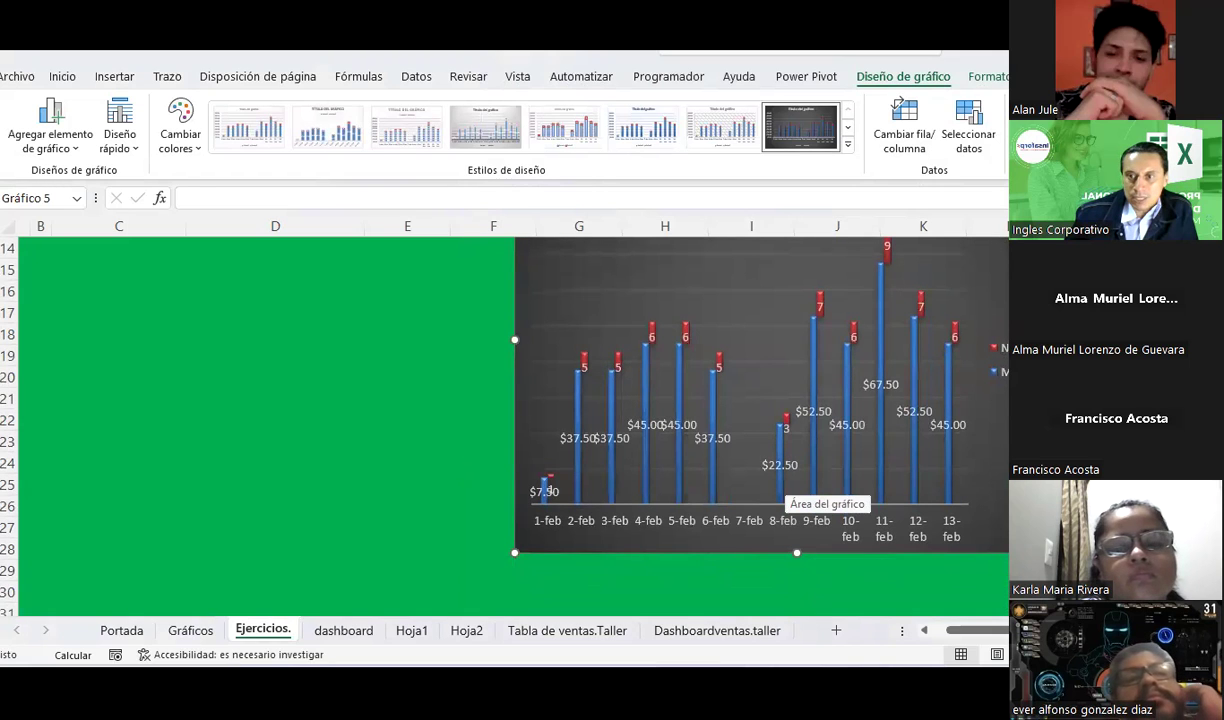
Select the trips table rows C96:E107, covering 16-feb to 27-feb.
scroll(760, 400, "right", 1)
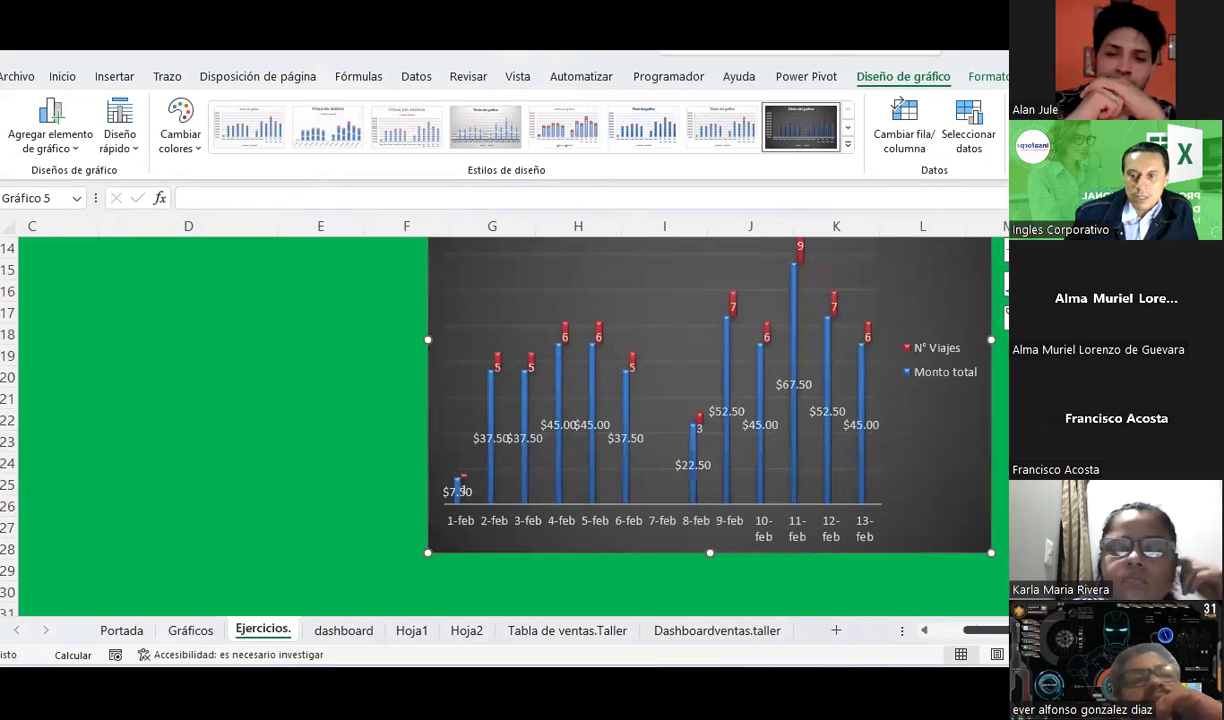
scroll(956, 640, "right", 3)
scroll(956, 640, "right", 1)
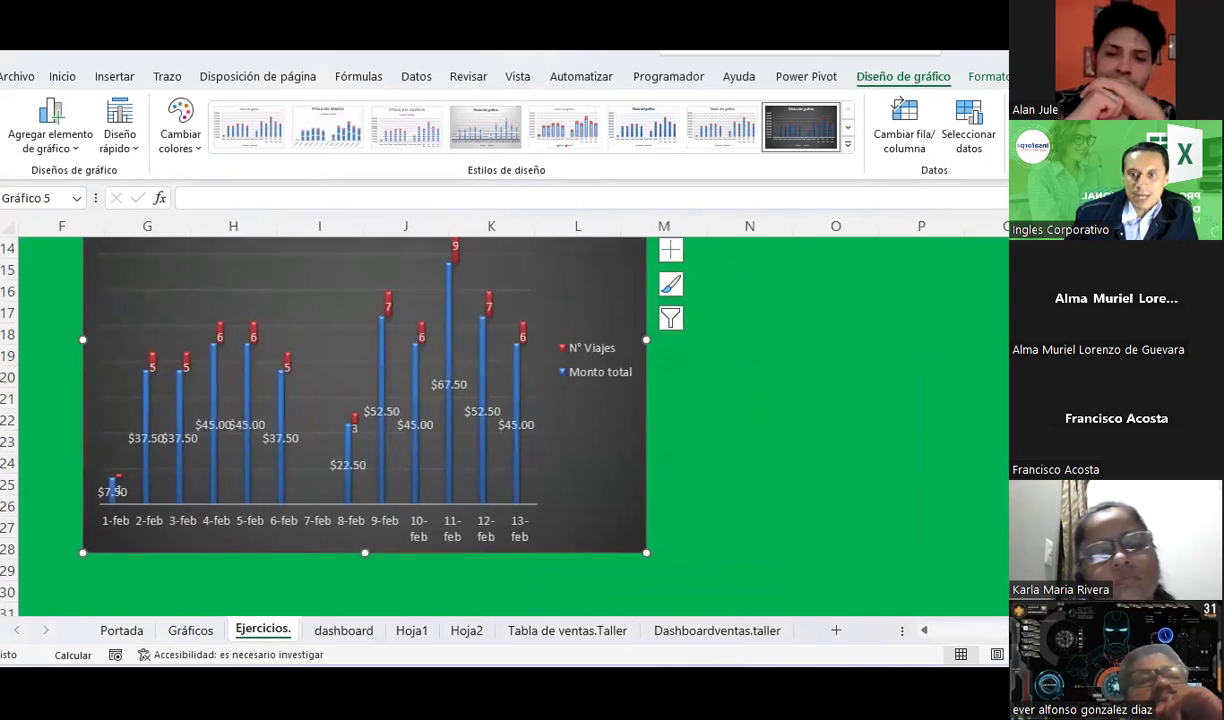
scroll(956, 640, "left", 6)
scroll(266, 420, "down", 20)
scroll(230, 360, "up", 7)
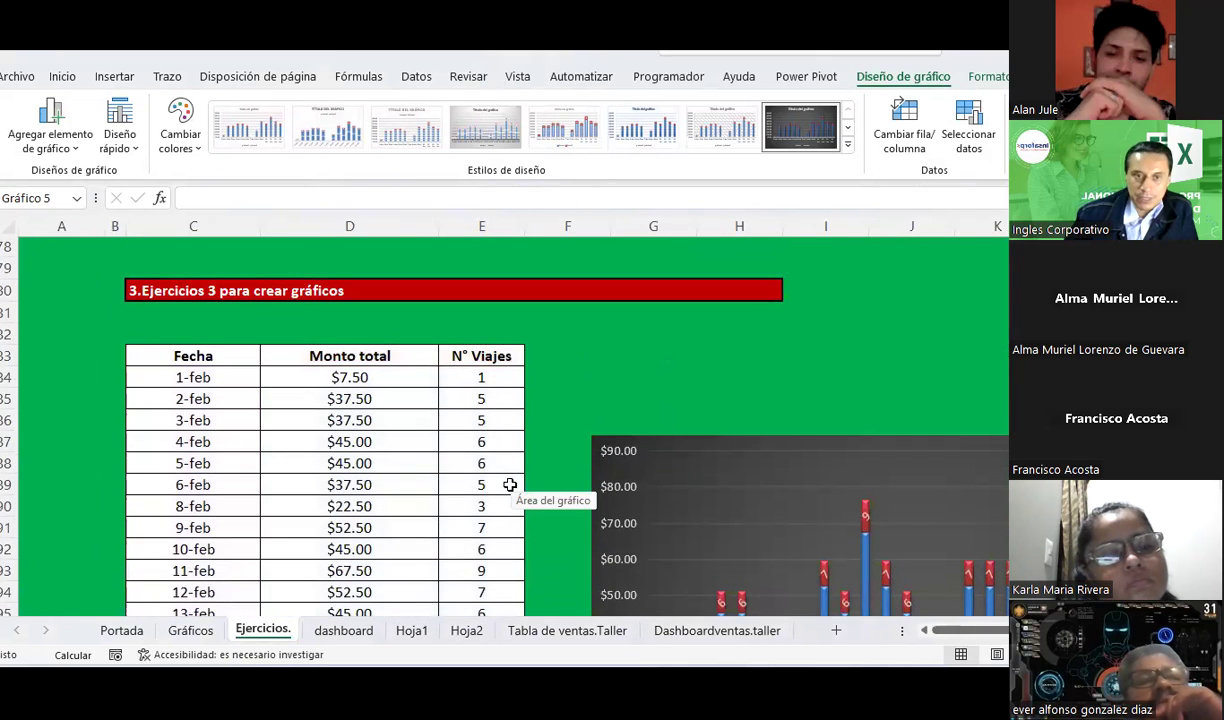
scroll(232, 487, "down", 2)
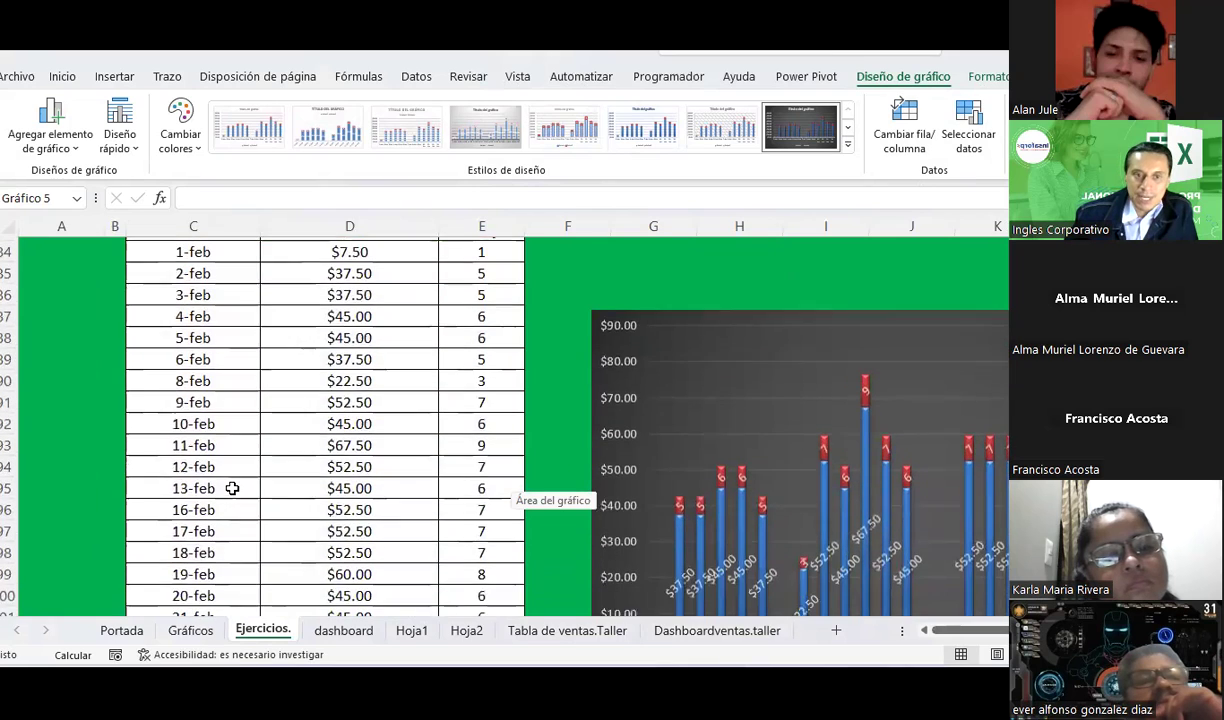
scroll(232, 480, "down", 1)
left_click_drag(197, 443, 465, 549)
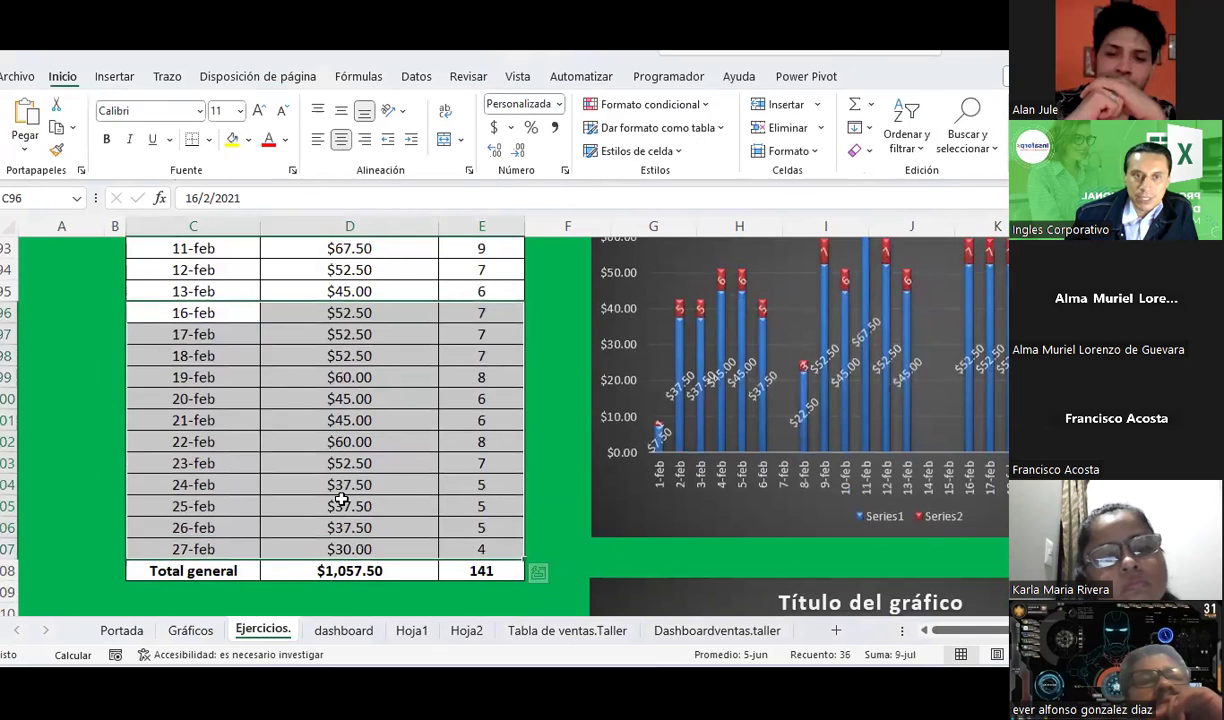
Insert a 100% stacked column chart from the 16-feb to 27-feb data.
left_click(115, 77)
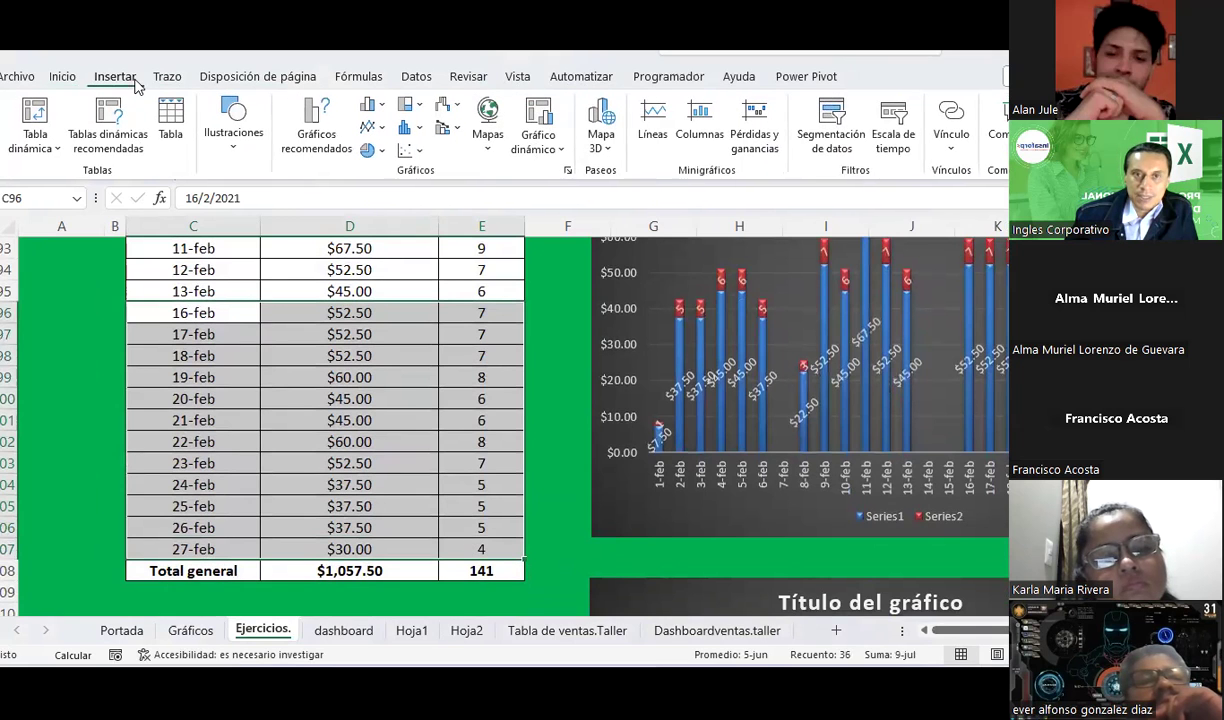
left_click(419, 137)
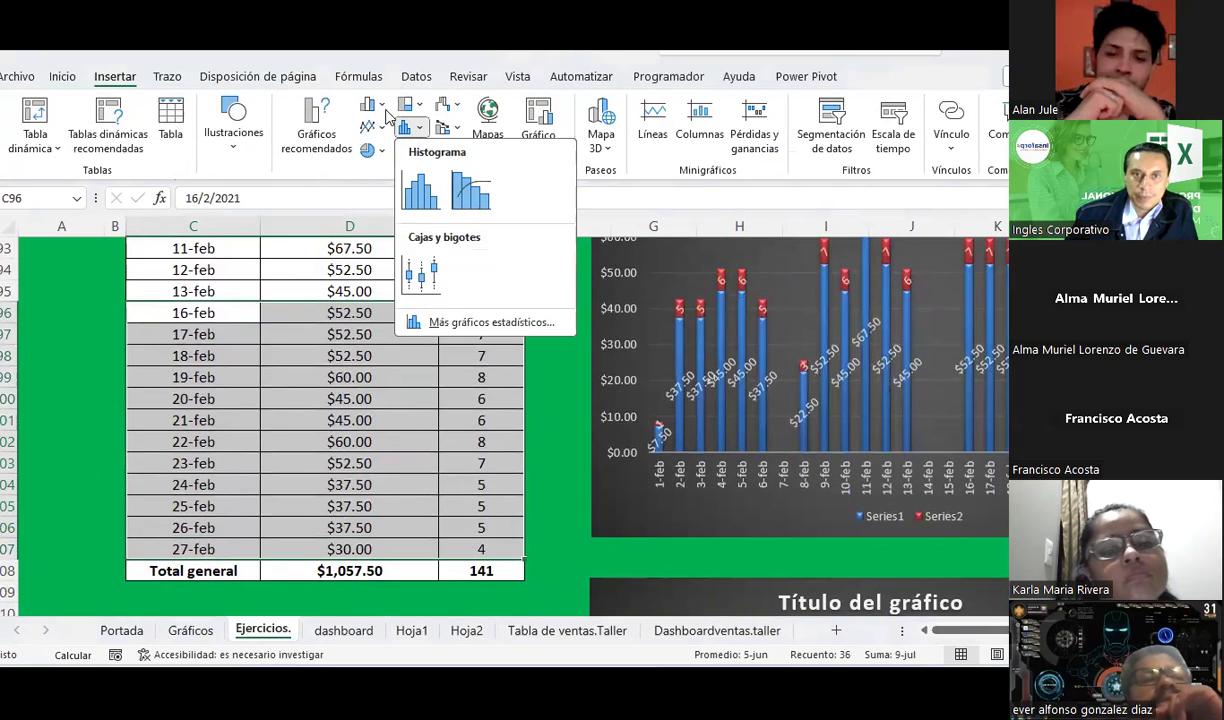
left_click(381, 106)
left_click(481, 165)
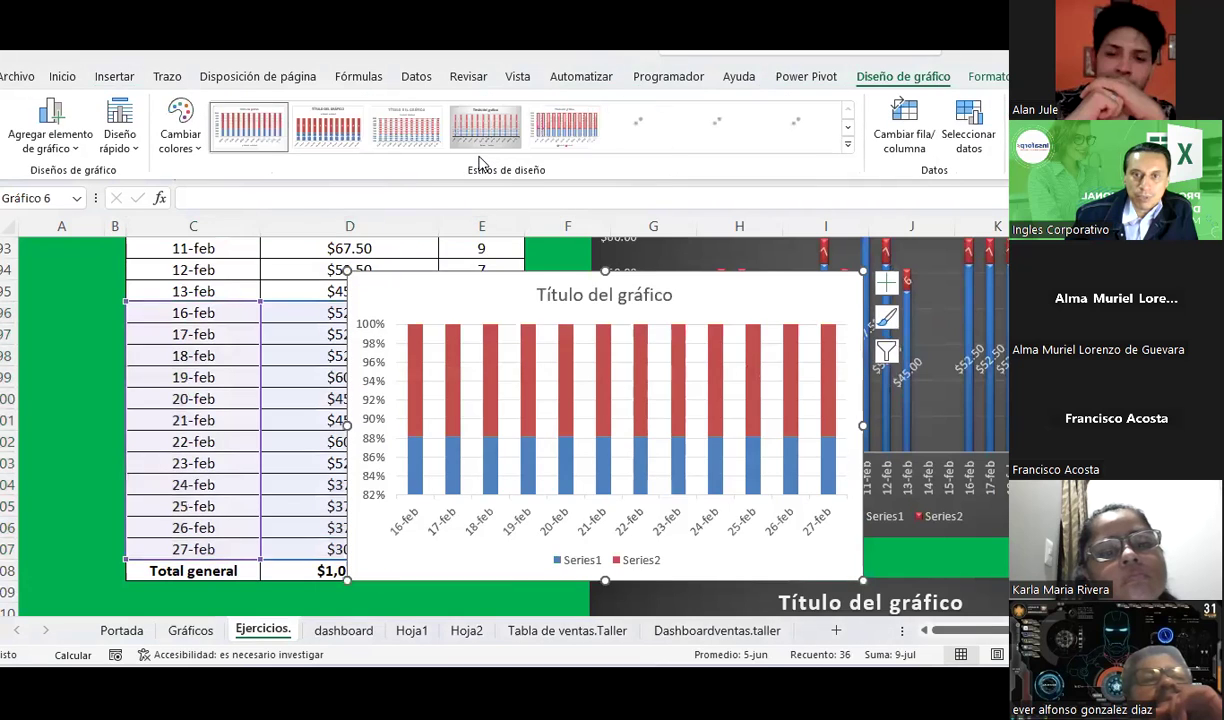
Cancel the accidental data range shift and drag the new chart beside the table.
scroll(433, 300, "down", 4)
left_click_drag(433, 300, 354, 537)
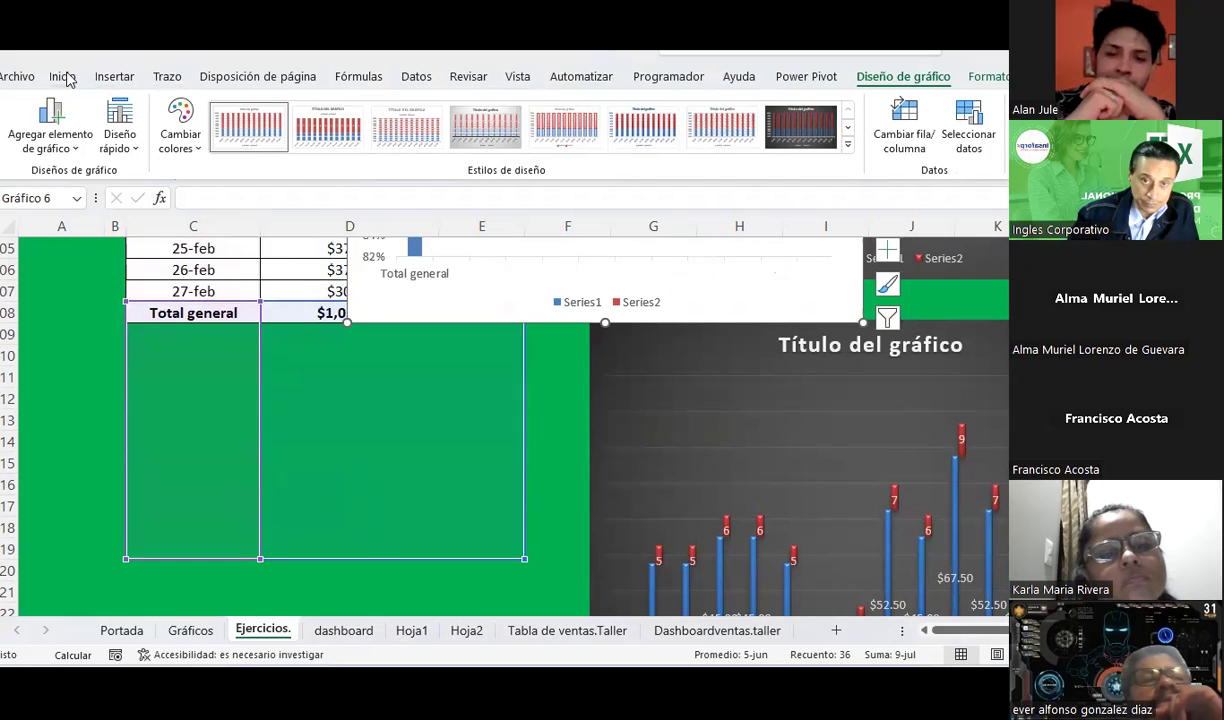
key("Escape")
left_click(431, 436)
scroll(431, 436, "up", 3)
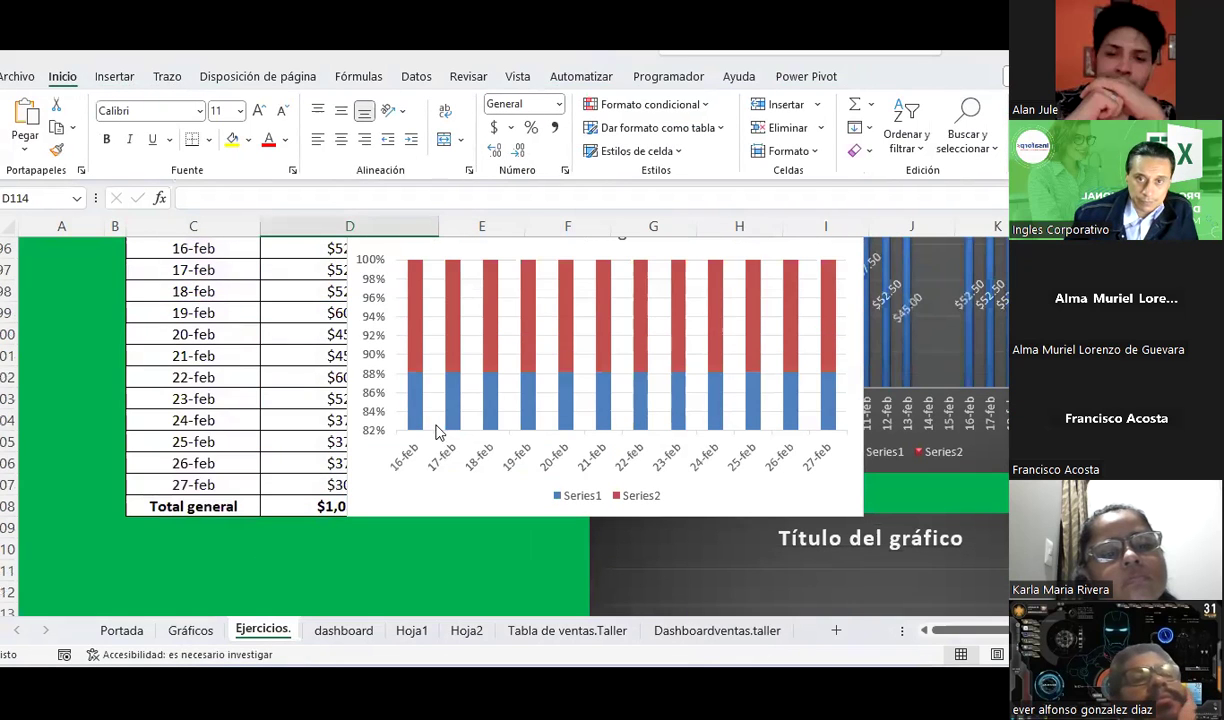
scroll(423, 257, "up", 2)
left_click_drag(449, 352, 309, 478)
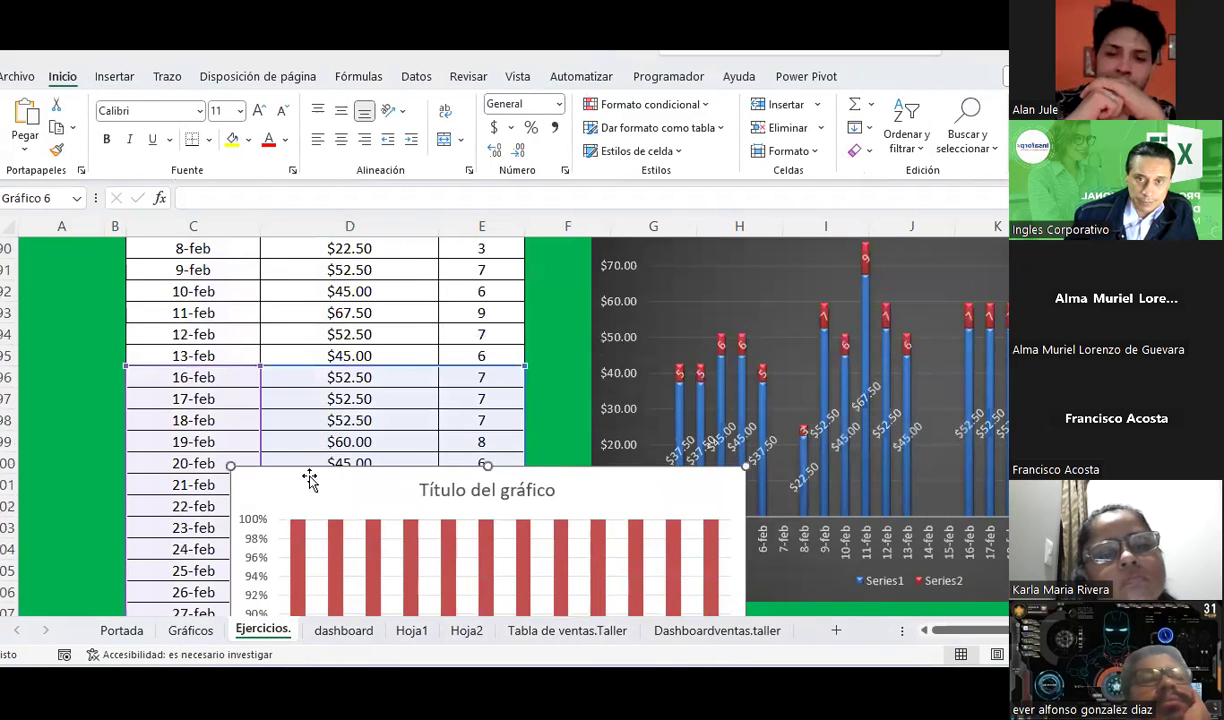
scroll(312, 344, "down", 3)
left_click_drag(328, 295, 289, 500)
Move the 100% stacked column chart down and right, below the dark chart.
scroll(289, 500, "down", 4)
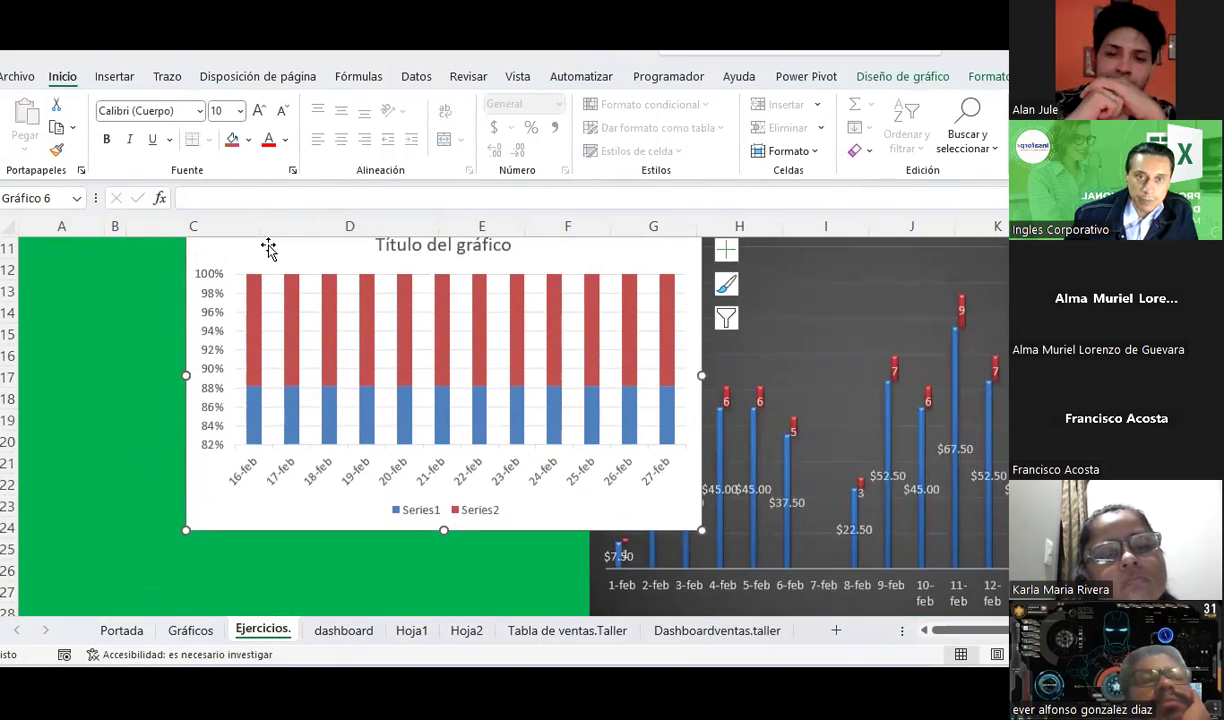
left_click_drag(265, 246, 254, 355)
scroll(254, 360, "down", 2)
scroll(261, 308, "up", 1)
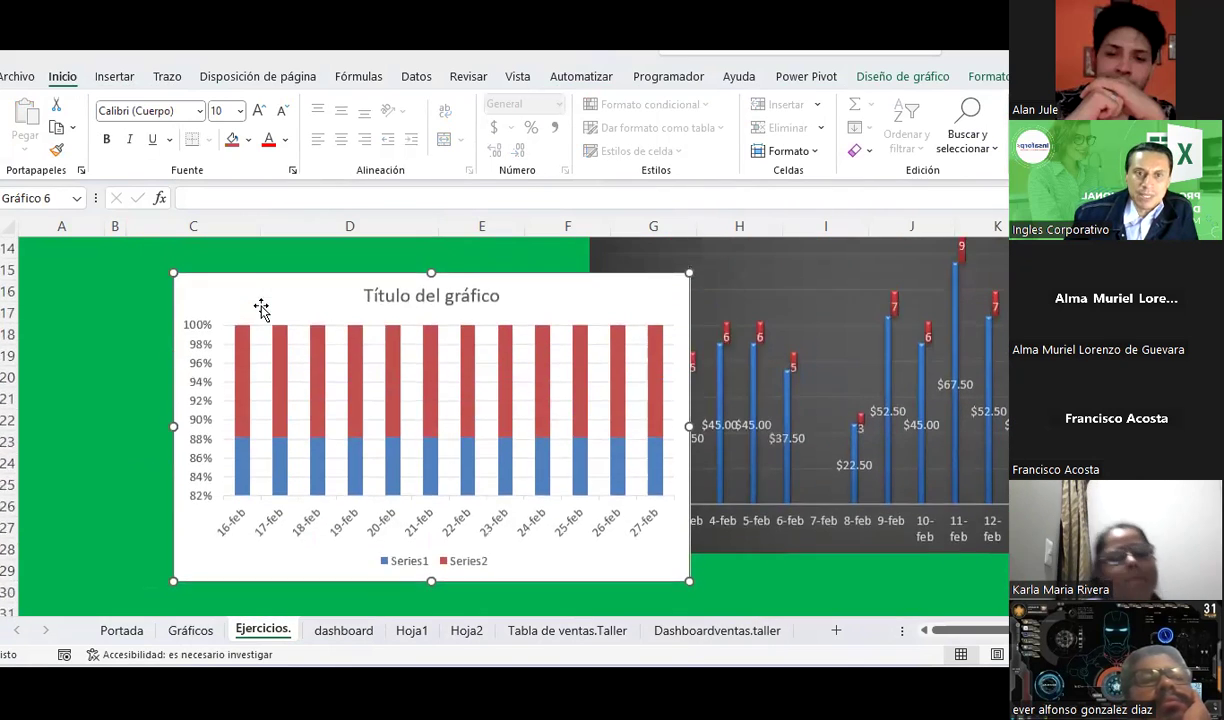
left_click_drag(261, 308, 374, 502)
scroll(399, 352, "down", 2)
left_click_drag(399, 352, 707, 462)
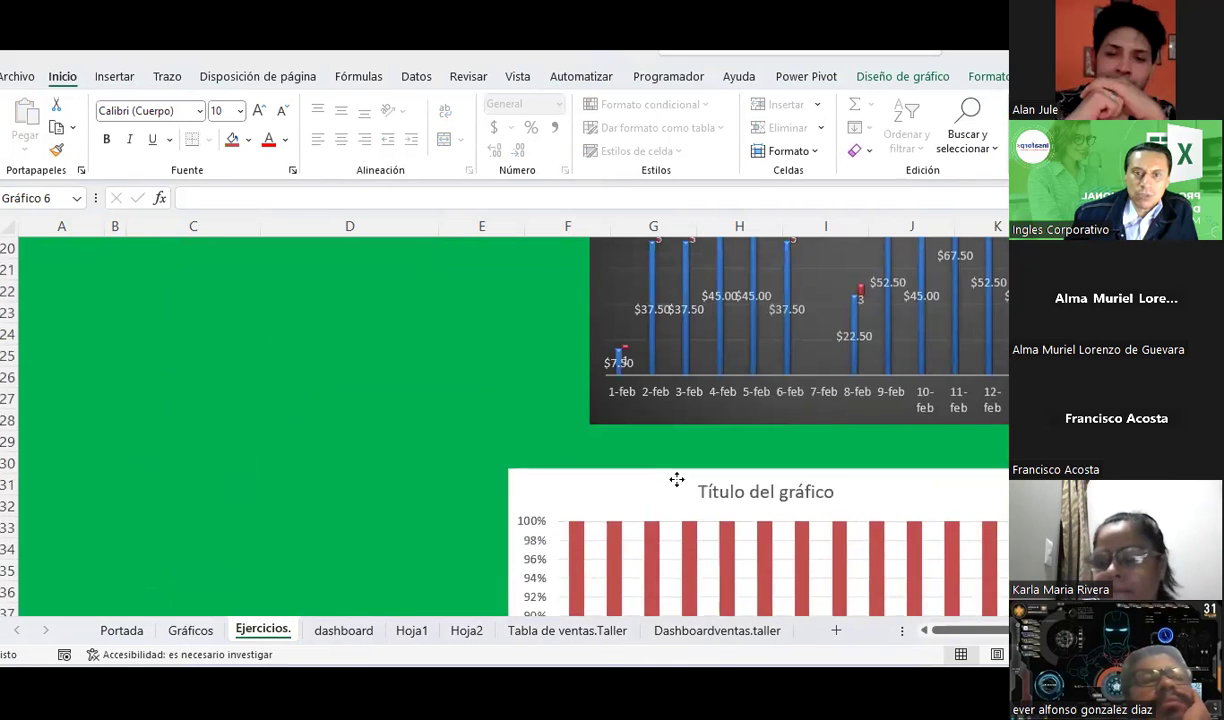
Enlarge the chart by dragging its bottom-right corner, making it taller and wider.
scroll(785, 515, "down", 4)
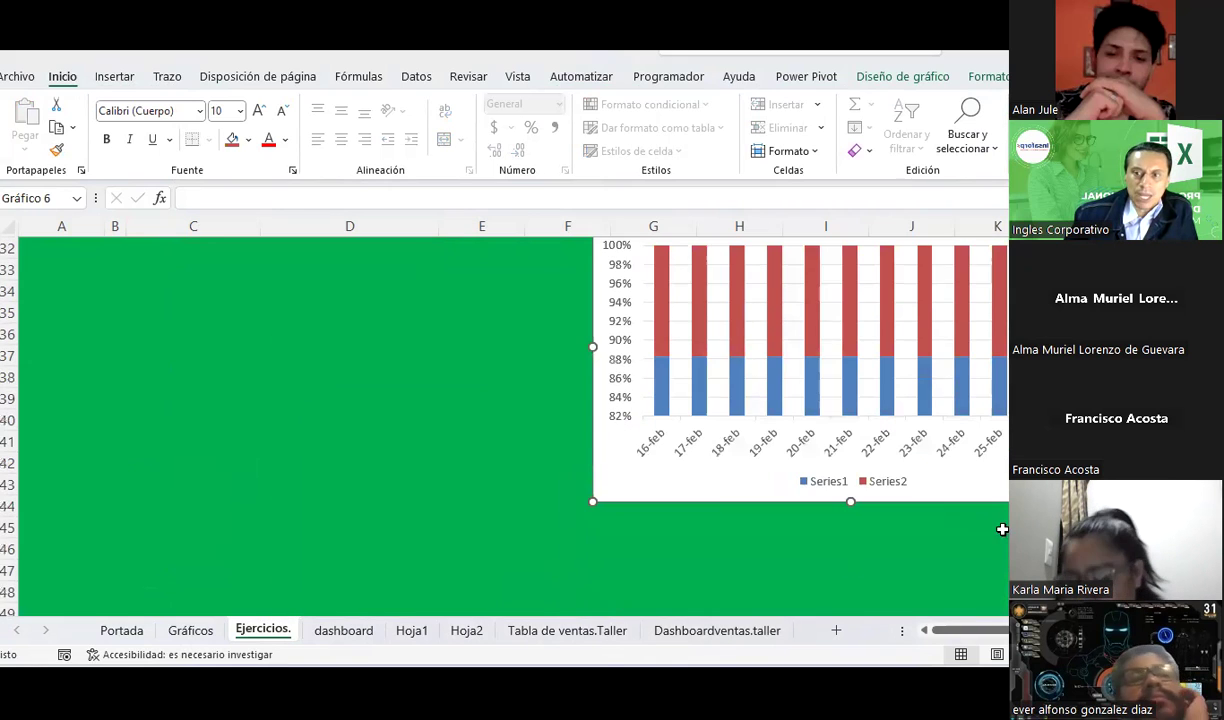
scroll(785, 515, "right", 2)
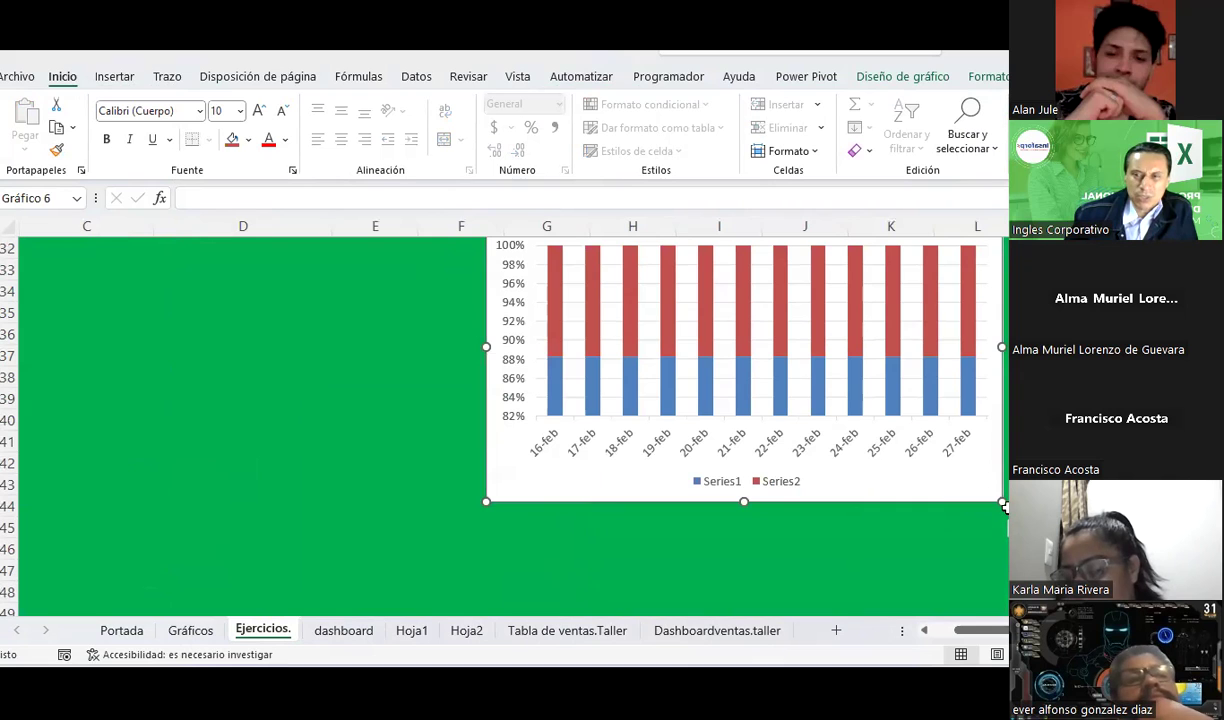
left_click_drag(1000, 502, 1108, 588)
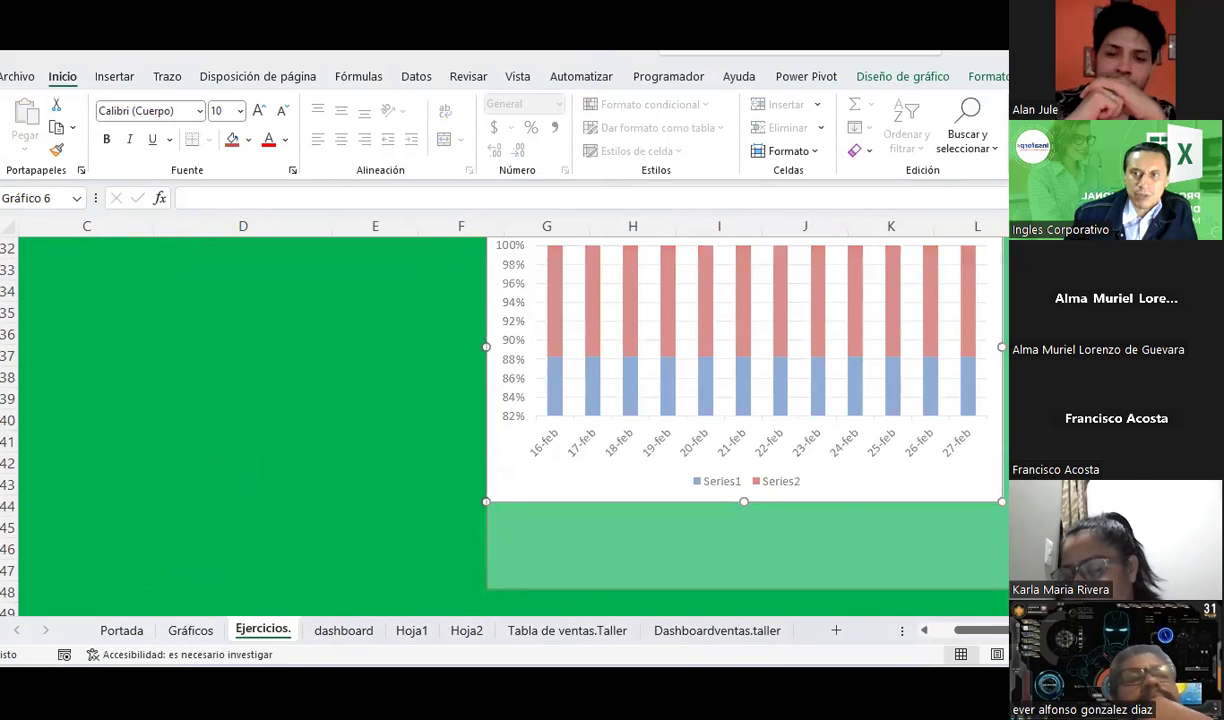
scroll(558, 497, "up", 1)
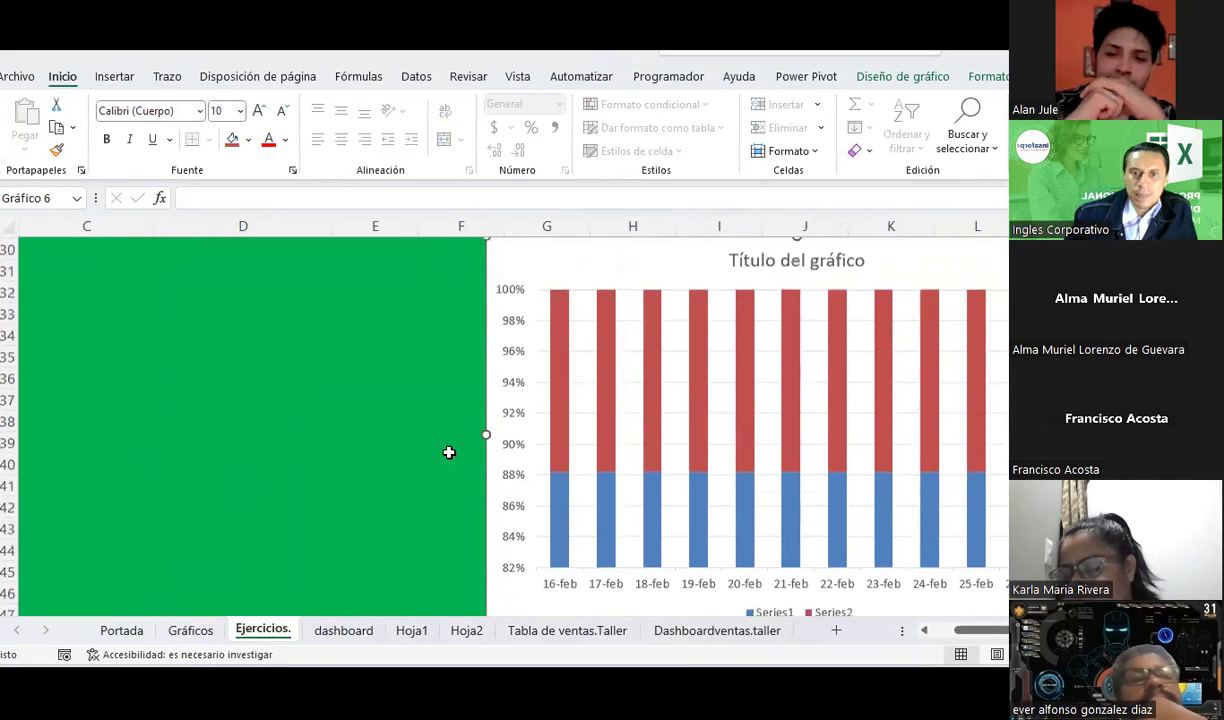
left_click(562, 380)
Add centred data labels to the red Series2 bars showing trip counts.
left_click(902, 76)
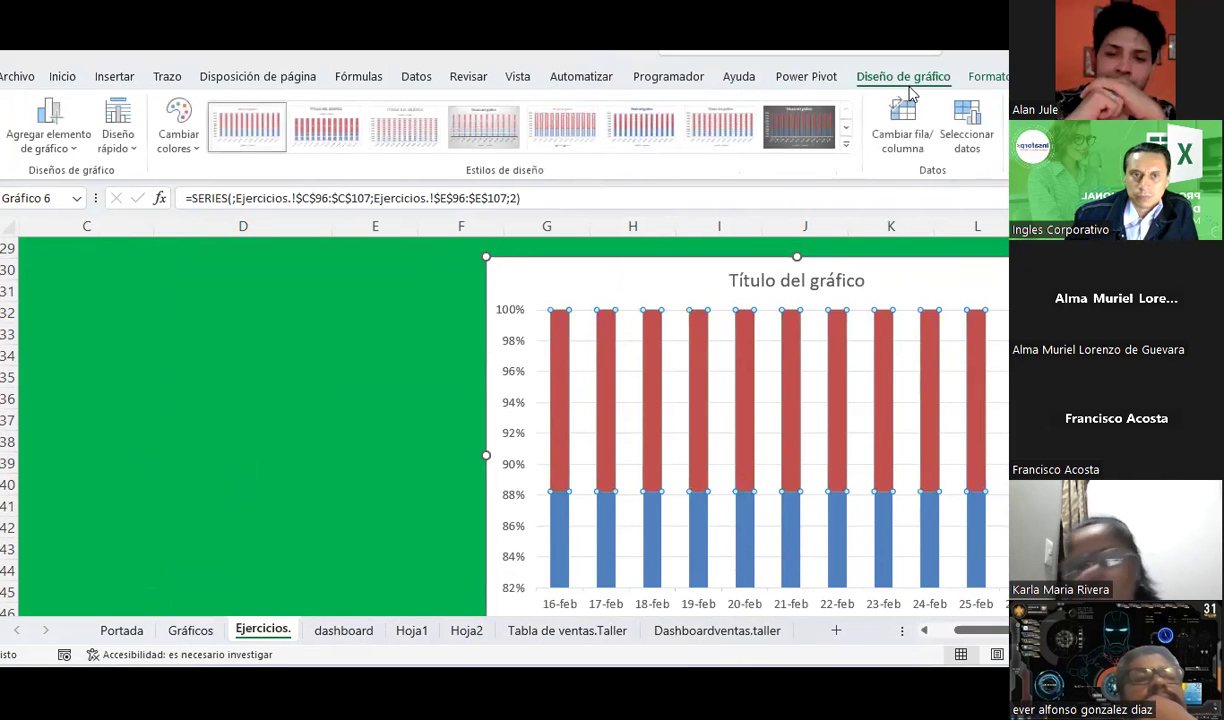
left_click(140, 148)
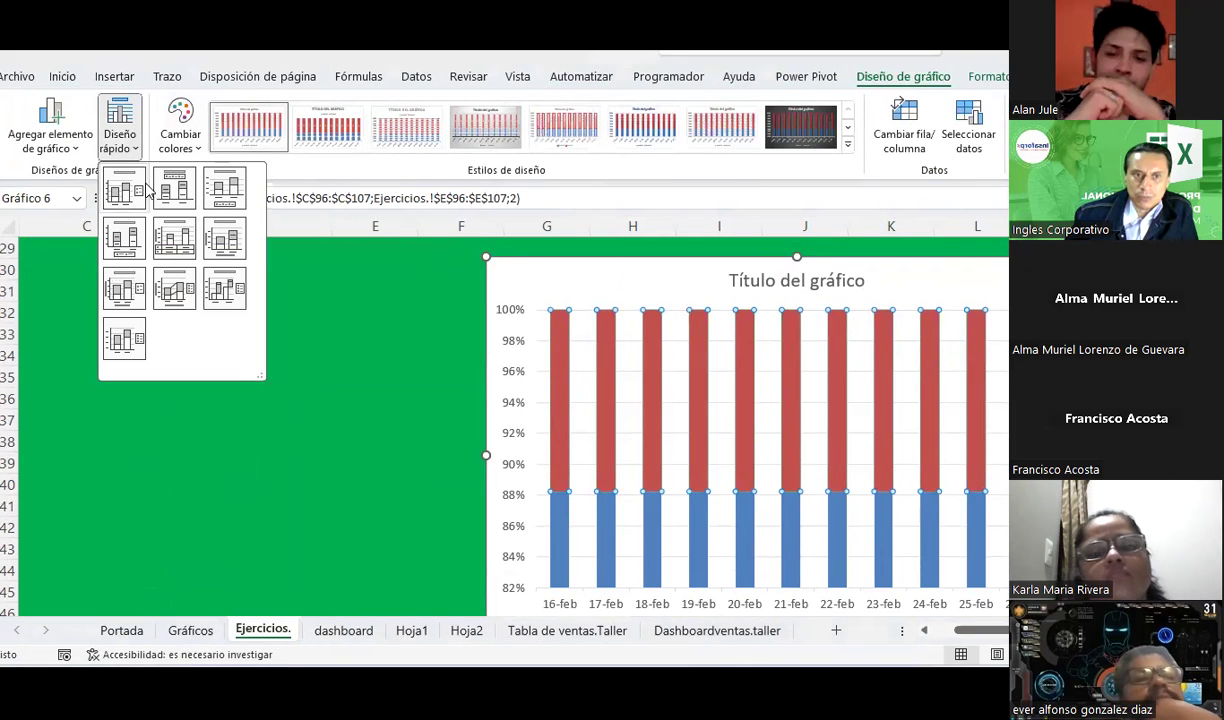
left_click(50, 140)
mouse_move(125, 287)
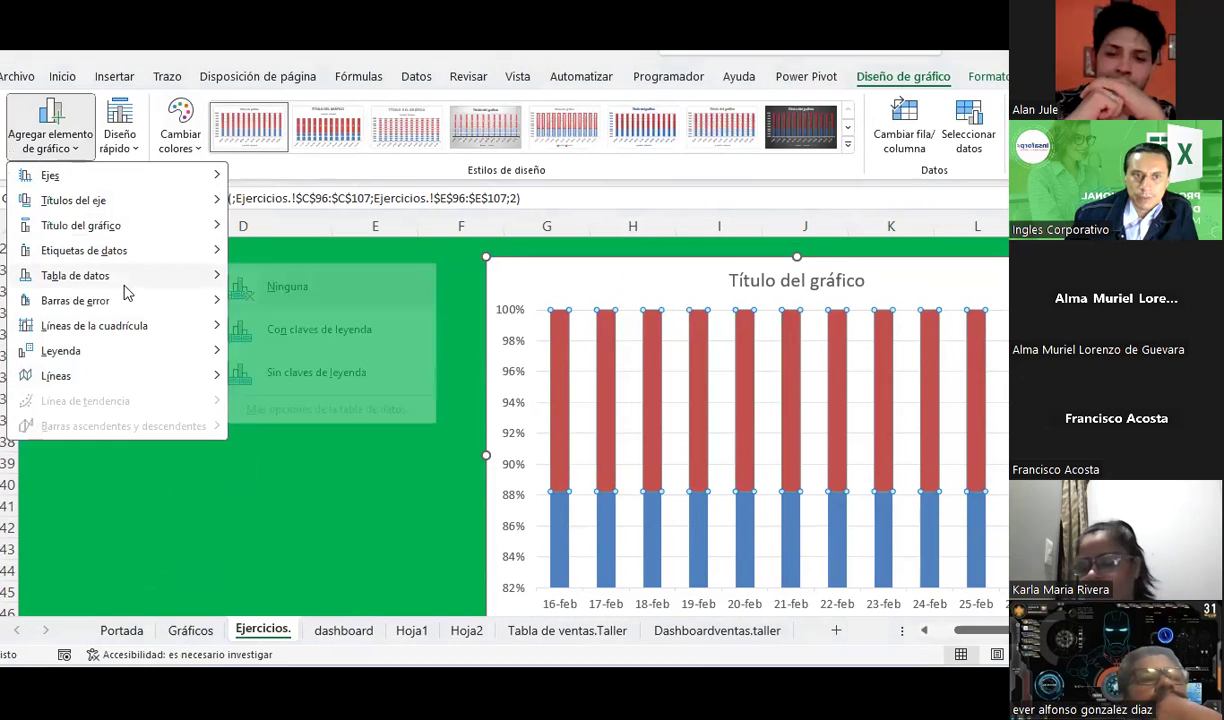
mouse_move(123, 256)
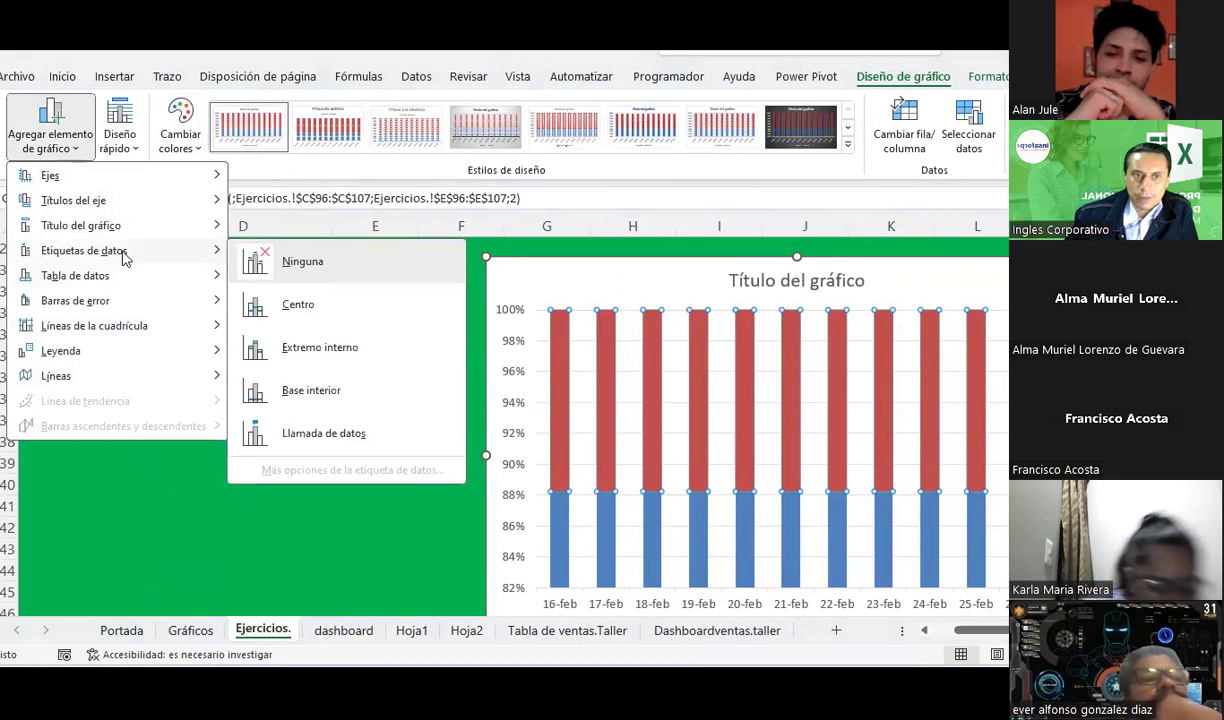
left_click(313, 306)
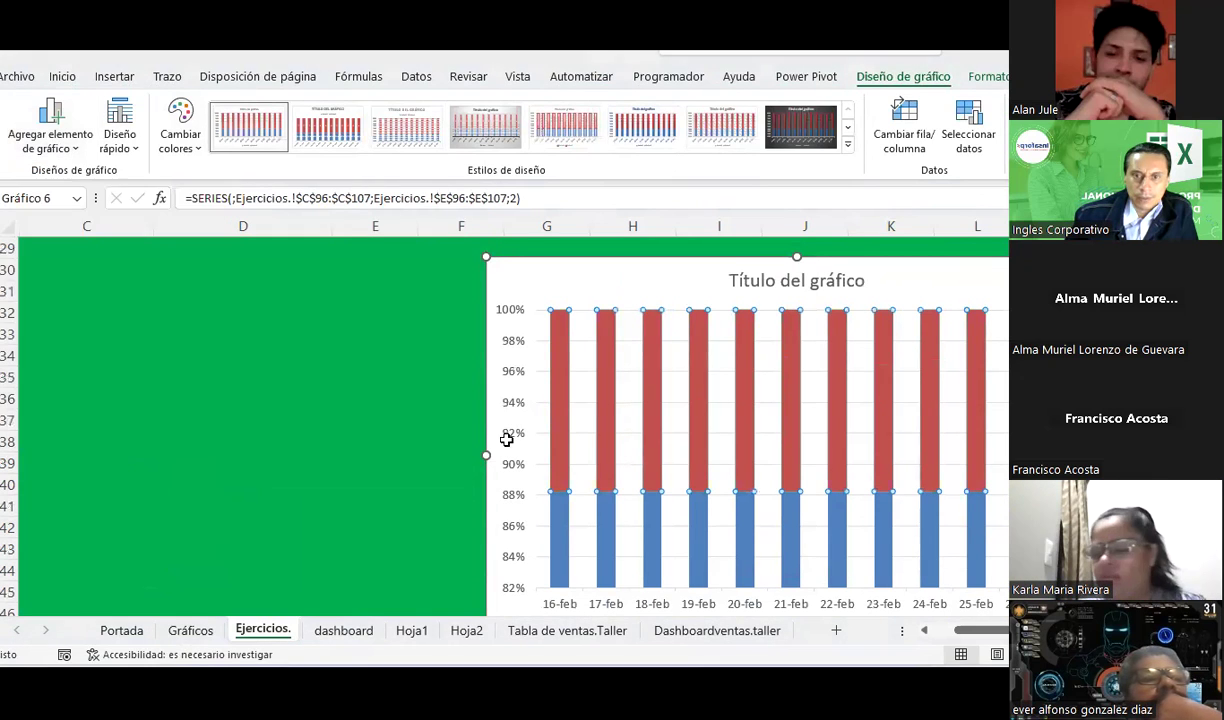
Add centred data labels to the blue Series1 bars showing amounts like $52.50.
left_click(565, 528)
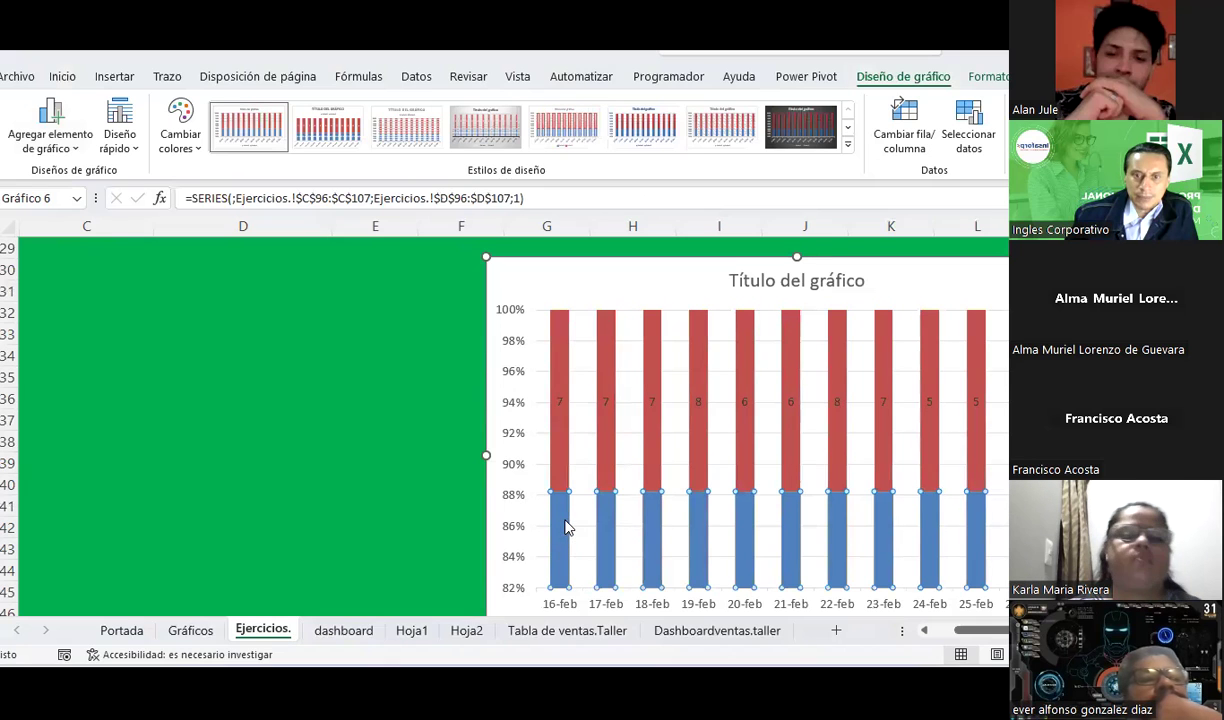
left_click(50, 128)
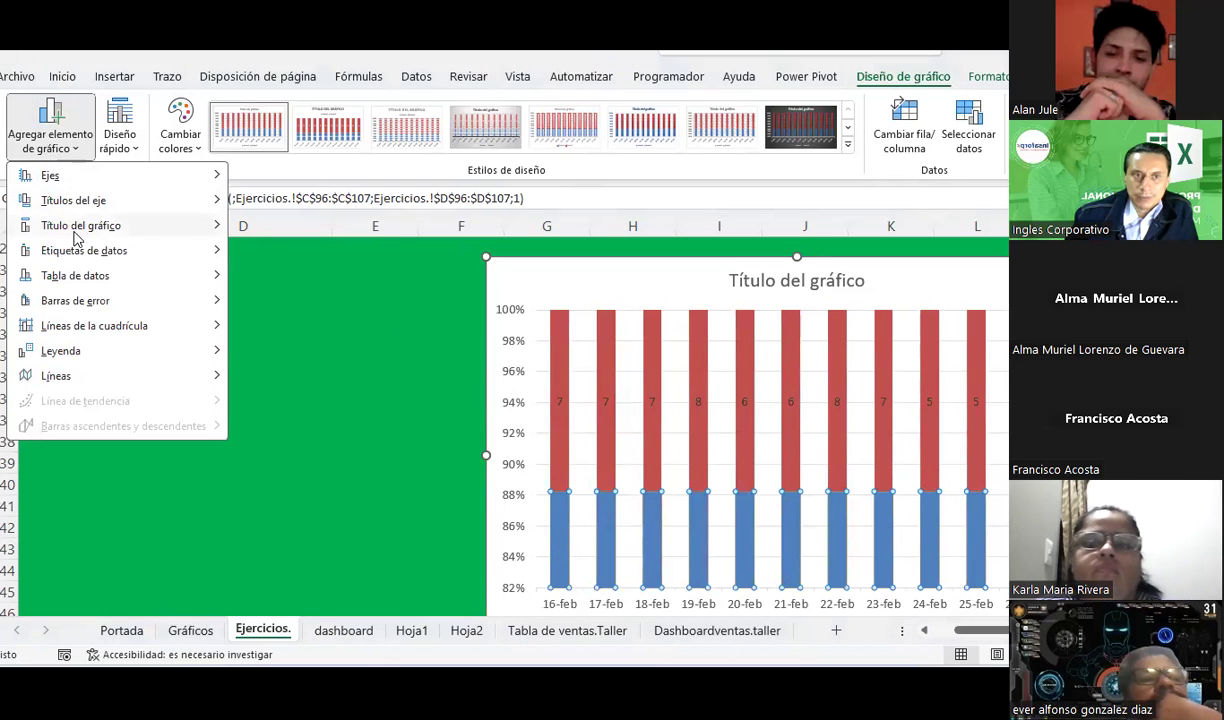
mouse_move(77, 238)
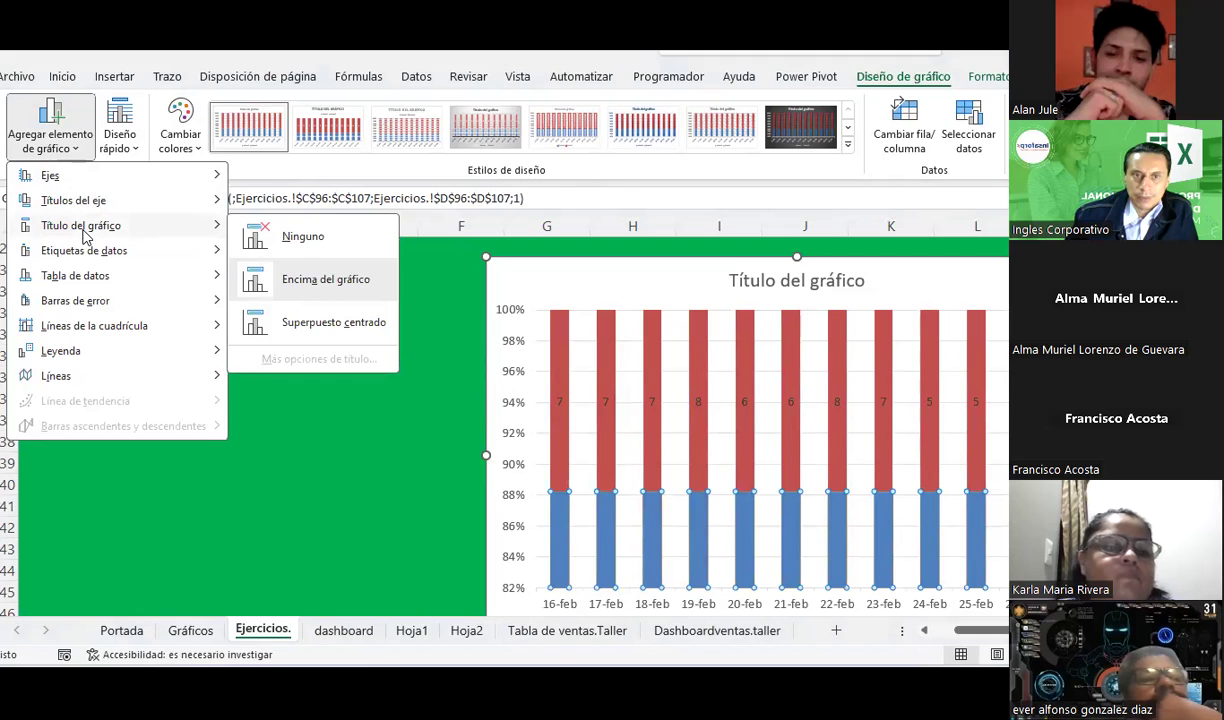
mouse_move(79, 280)
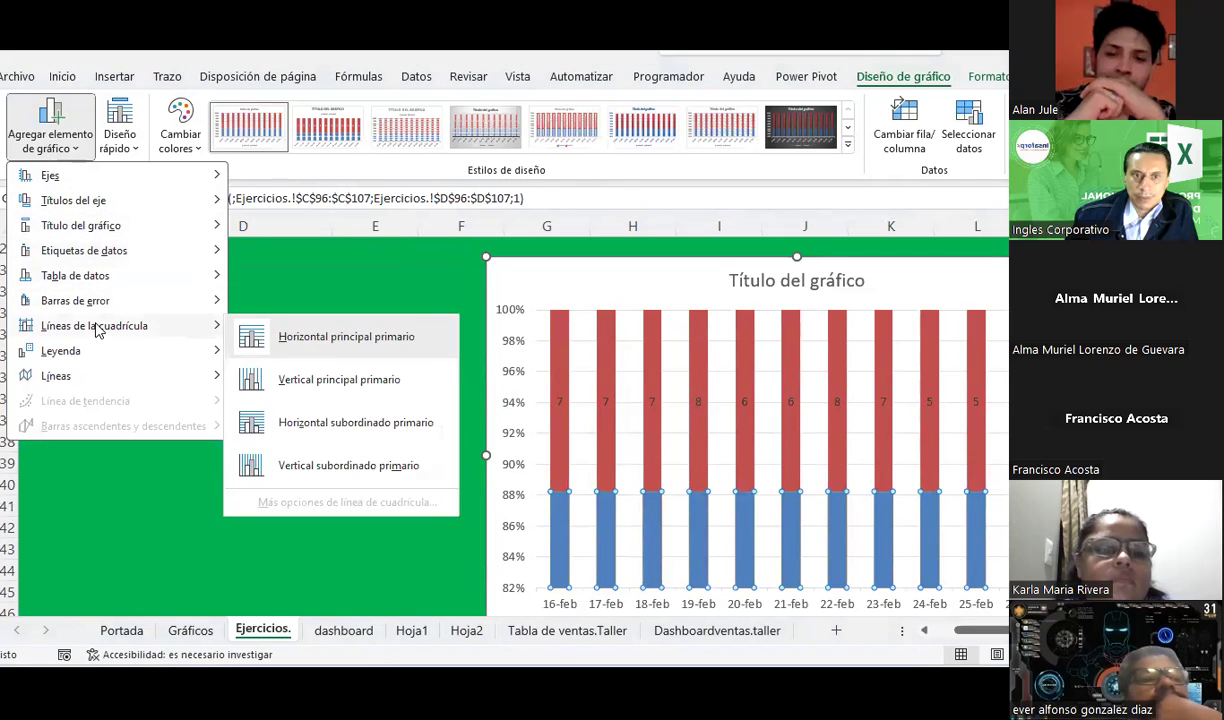
mouse_move(101, 204)
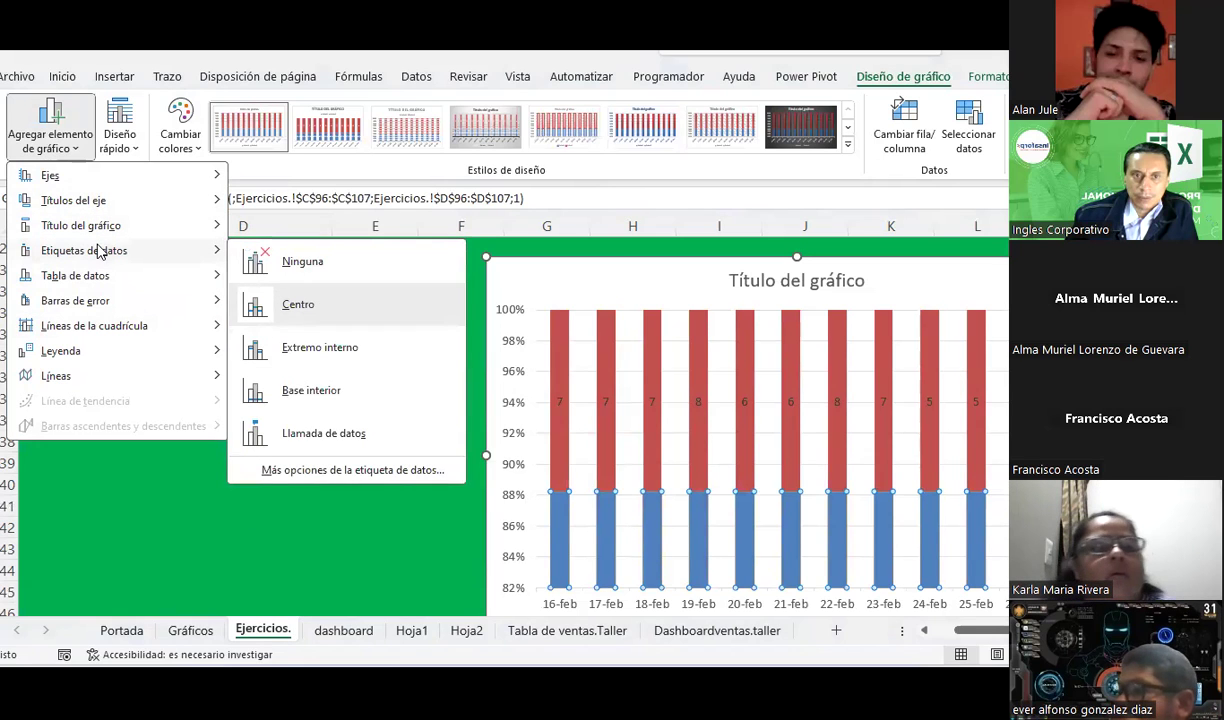
left_click(291, 309)
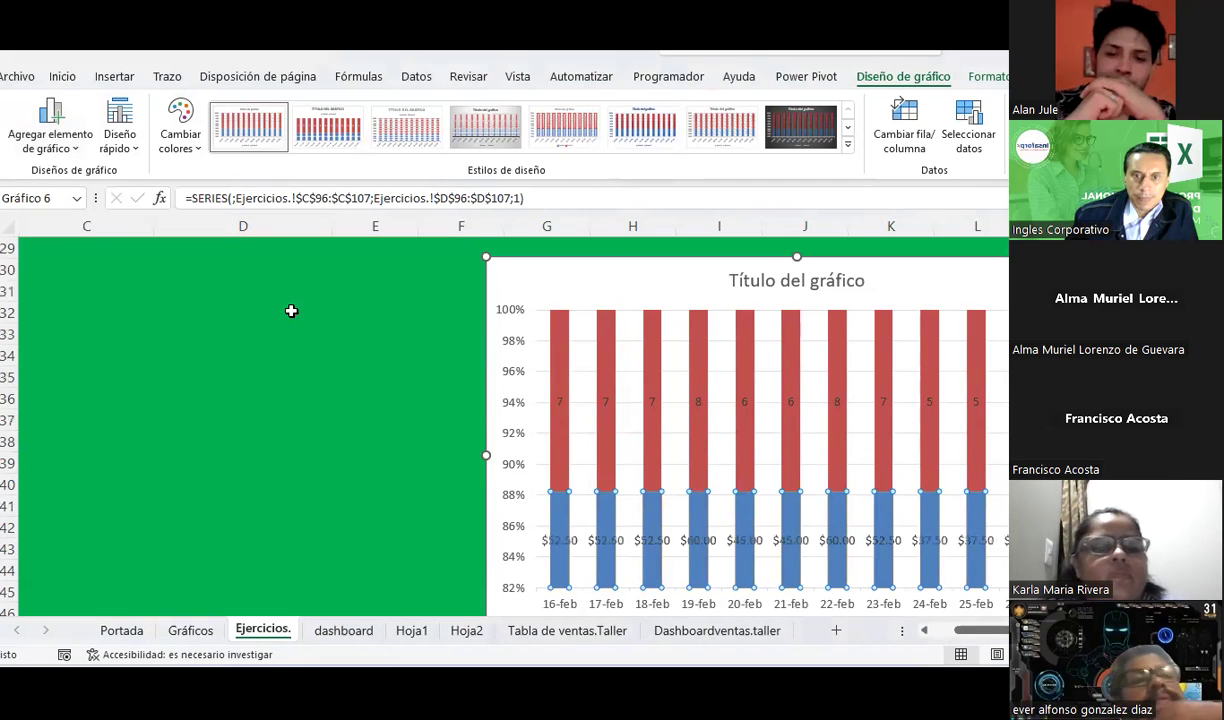
left_click(325, 442)
scroll(570, 505, "down", 1)
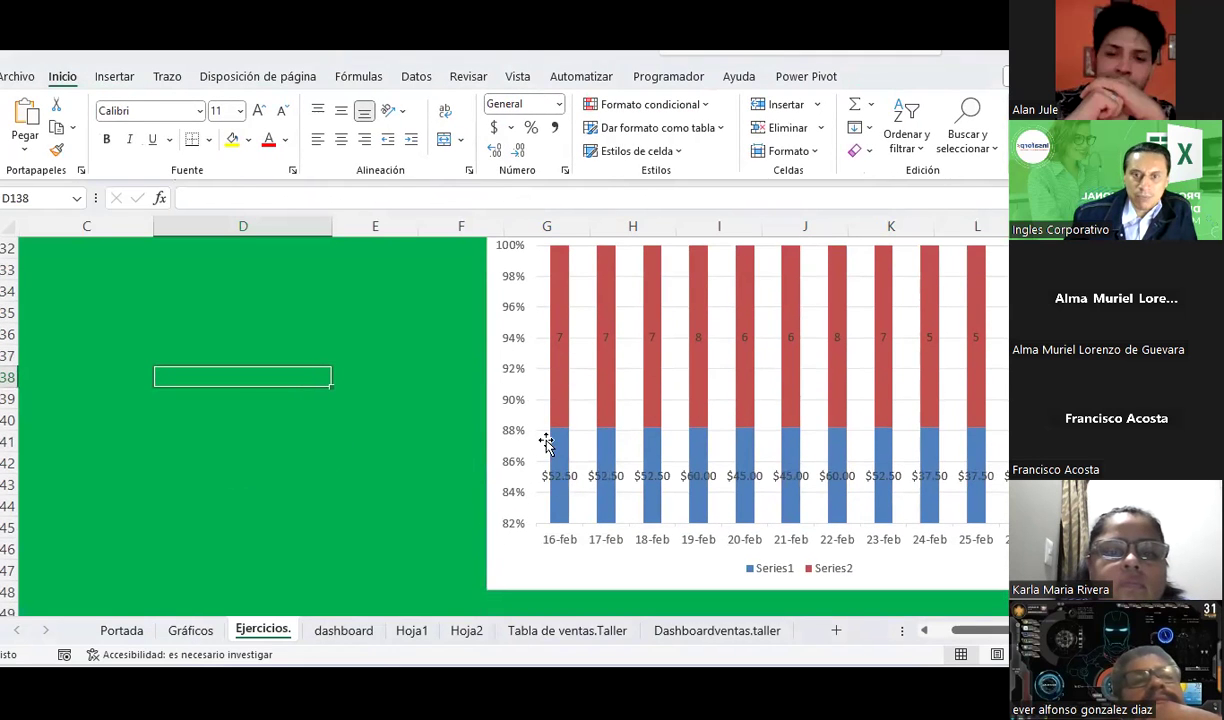
left_click(566, 483)
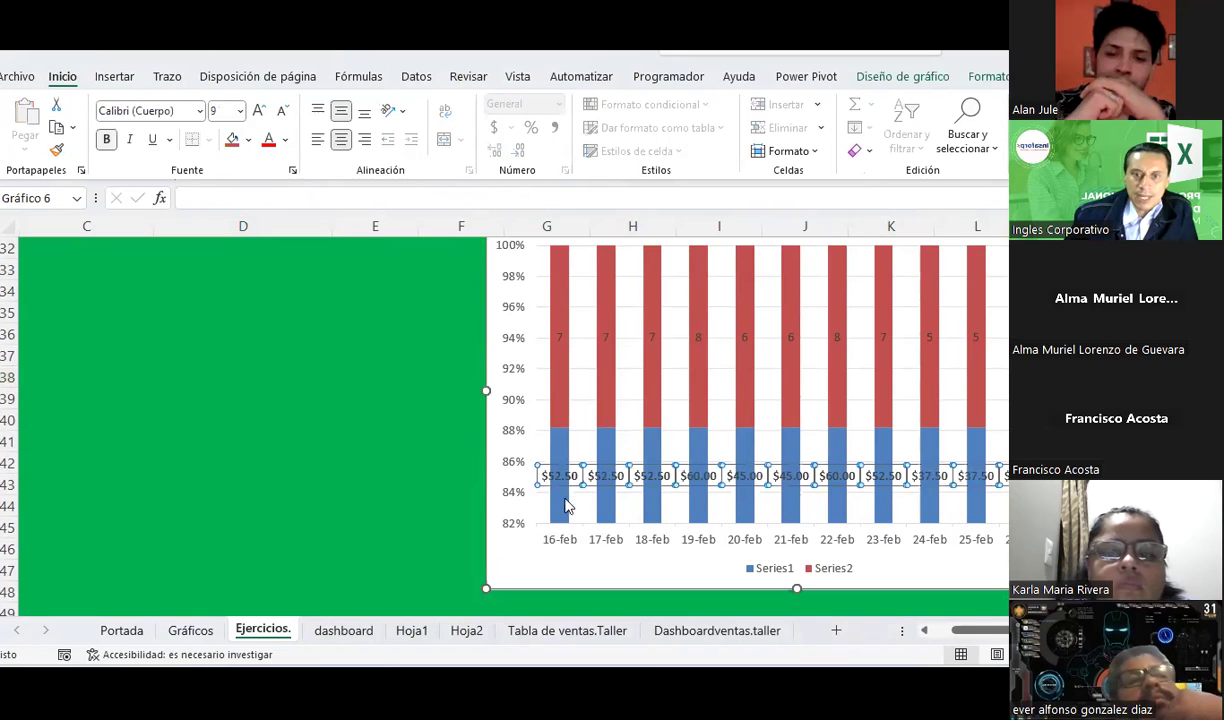
left_click(431, 476)
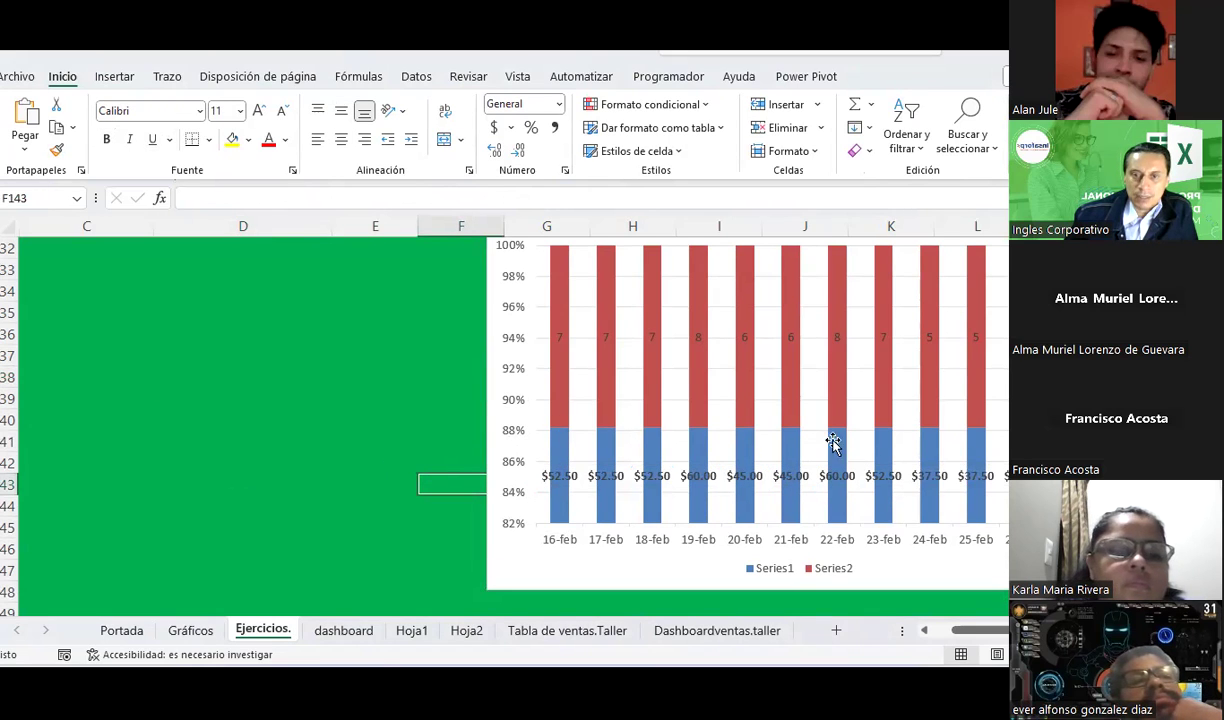
scroll(648, 465, "up", 1)
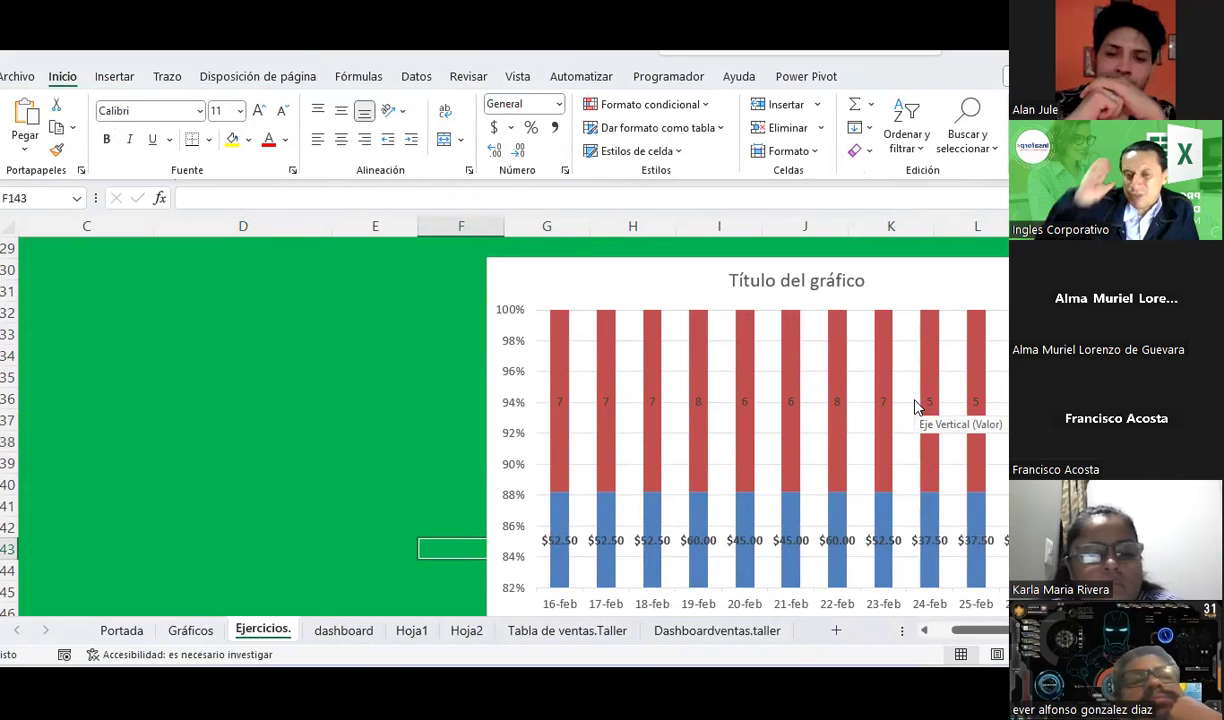
left_click(555, 402)
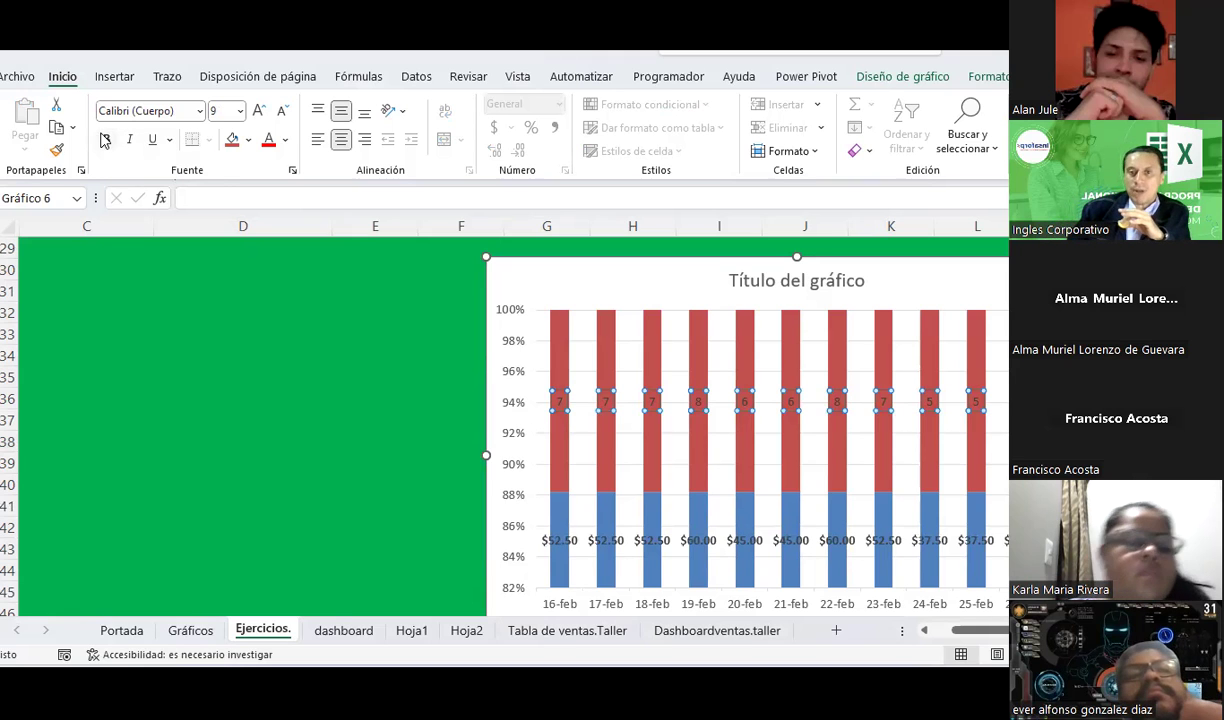
Scroll through the Ejercicios. charts and deselect the stacked percentage chart.
scroll(800, 465, "up", 1)
scroll(785, 455, "up", 5)
scroll(765, 445, "down", 1)
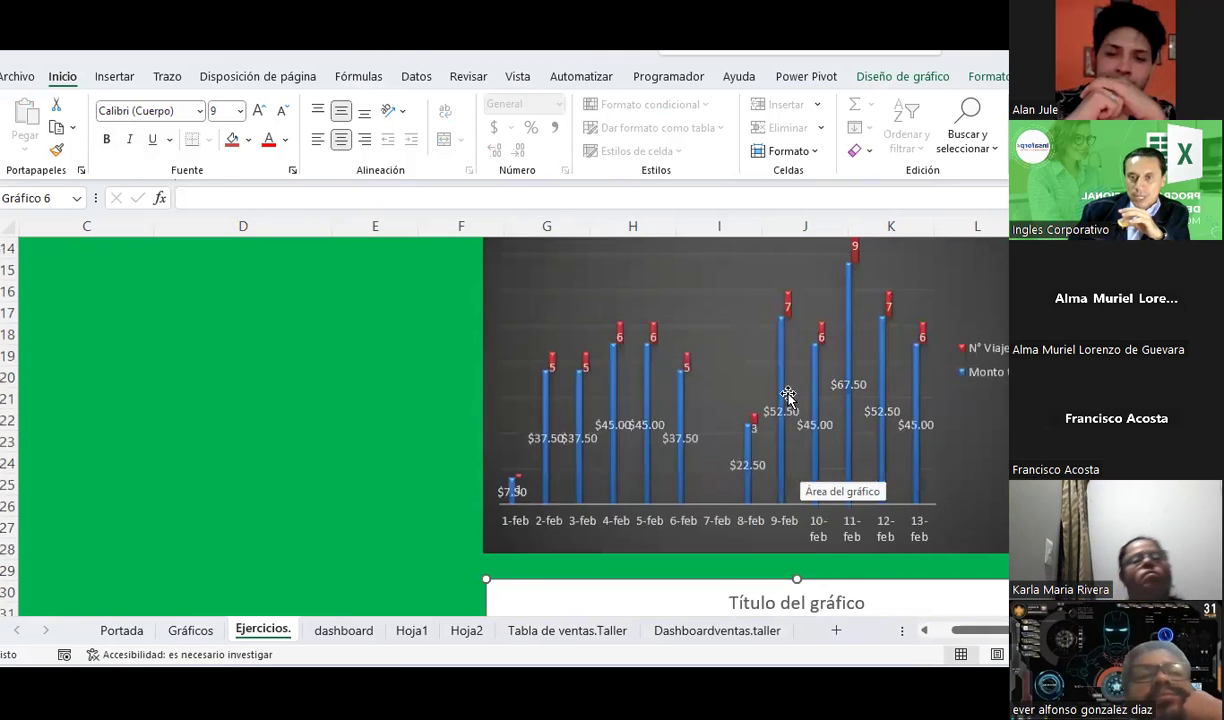
scroll(770, 410, "down", 5)
scroll(670, 283, "up", 5)
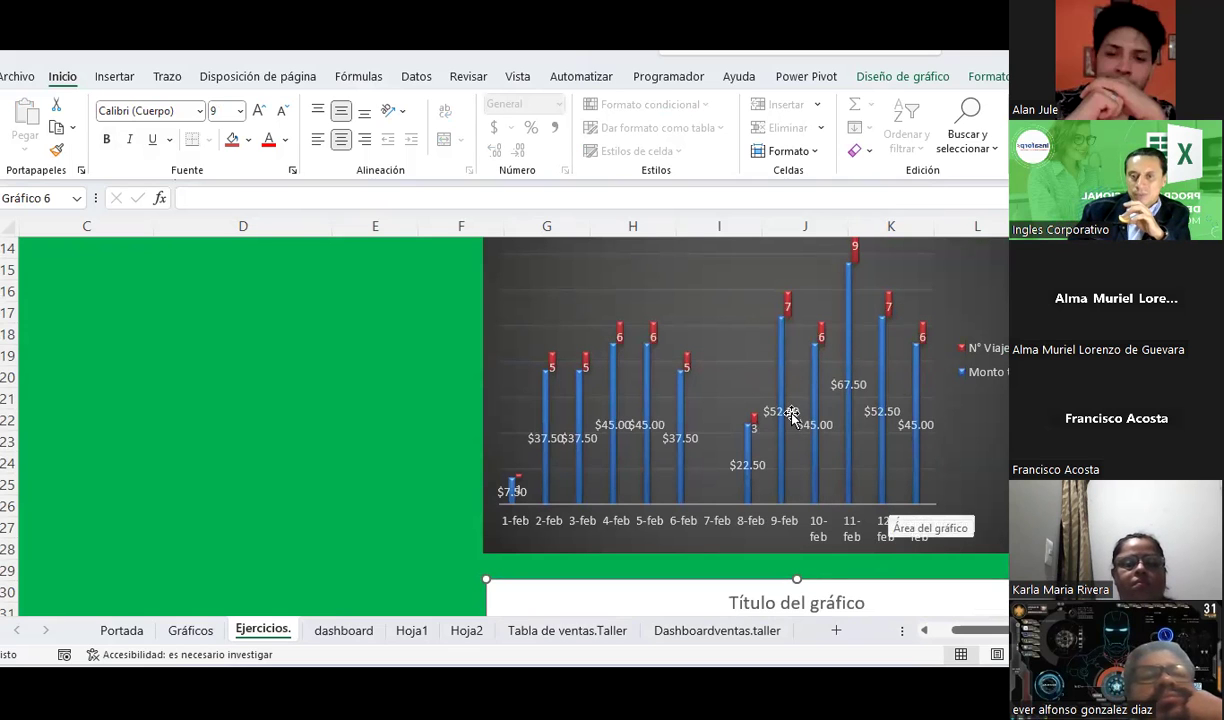
scroll(791, 418, "up", 2)
scroll(793, 415, "up", 1)
scroll(793, 415, "up", 2)
scroll(793, 415, "down", 4)
scroll(793, 415, "up", 2)
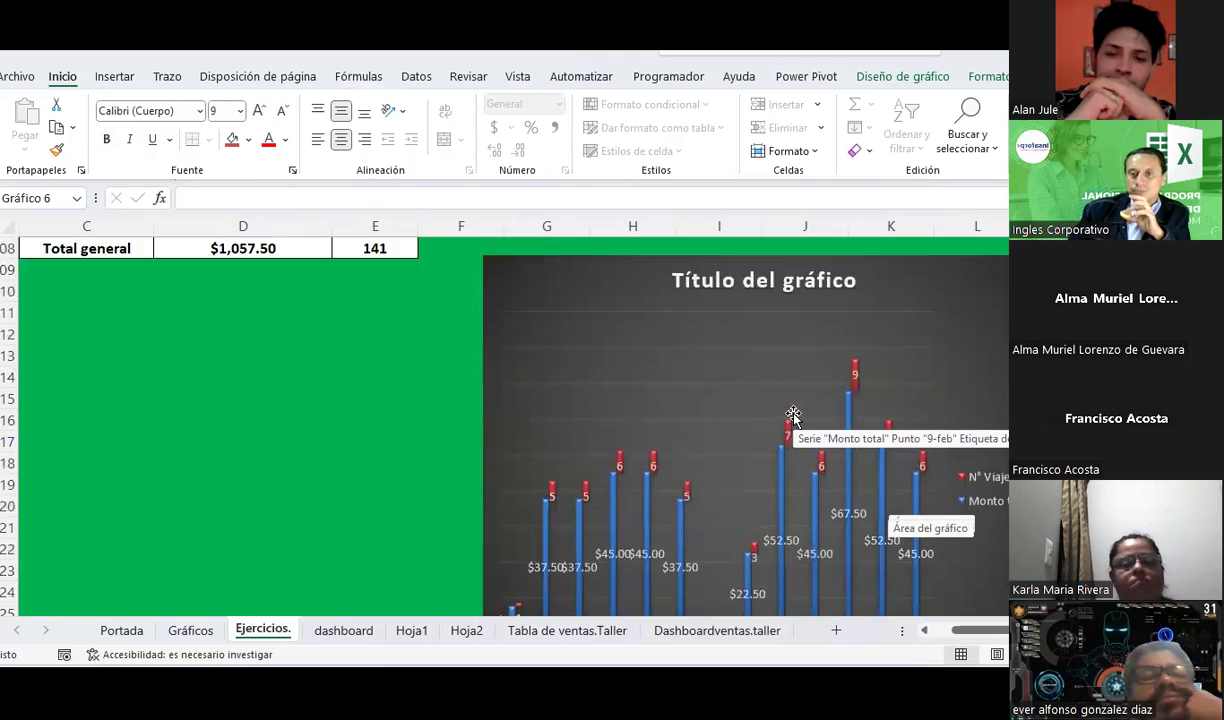
scroll(793, 415, "up", 1)
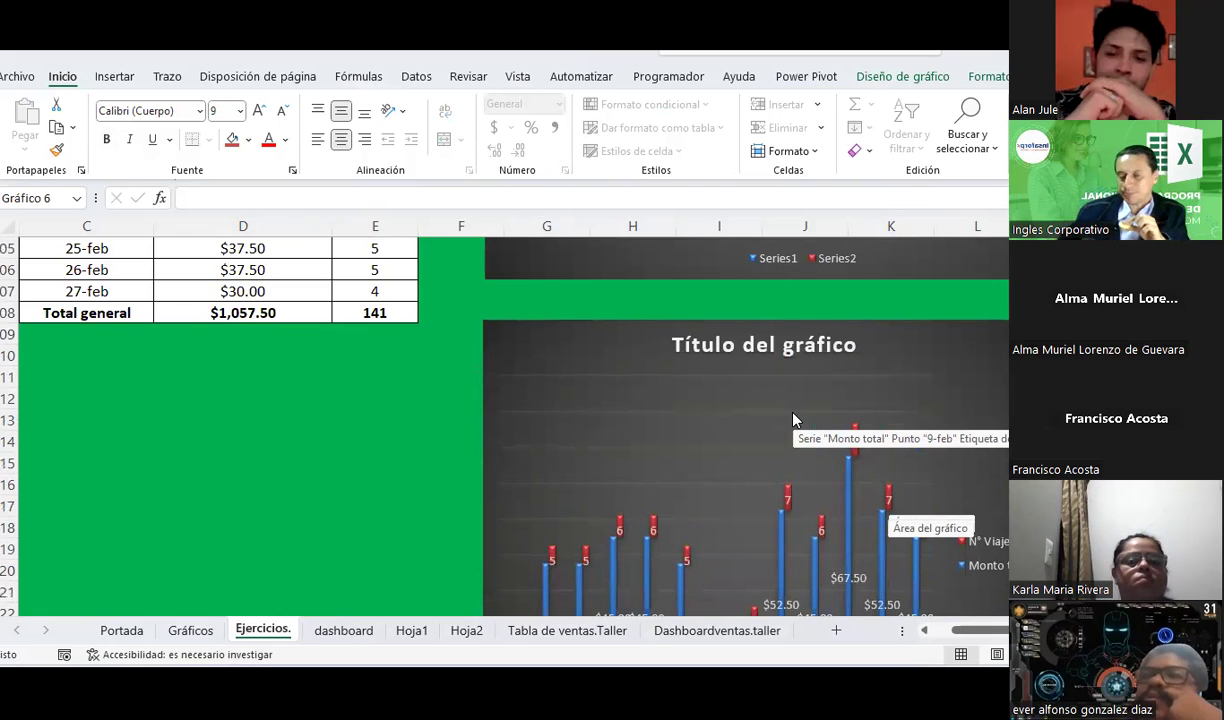
scroll(792, 415, "down", 4)
scroll(792, 412, "down", 2)
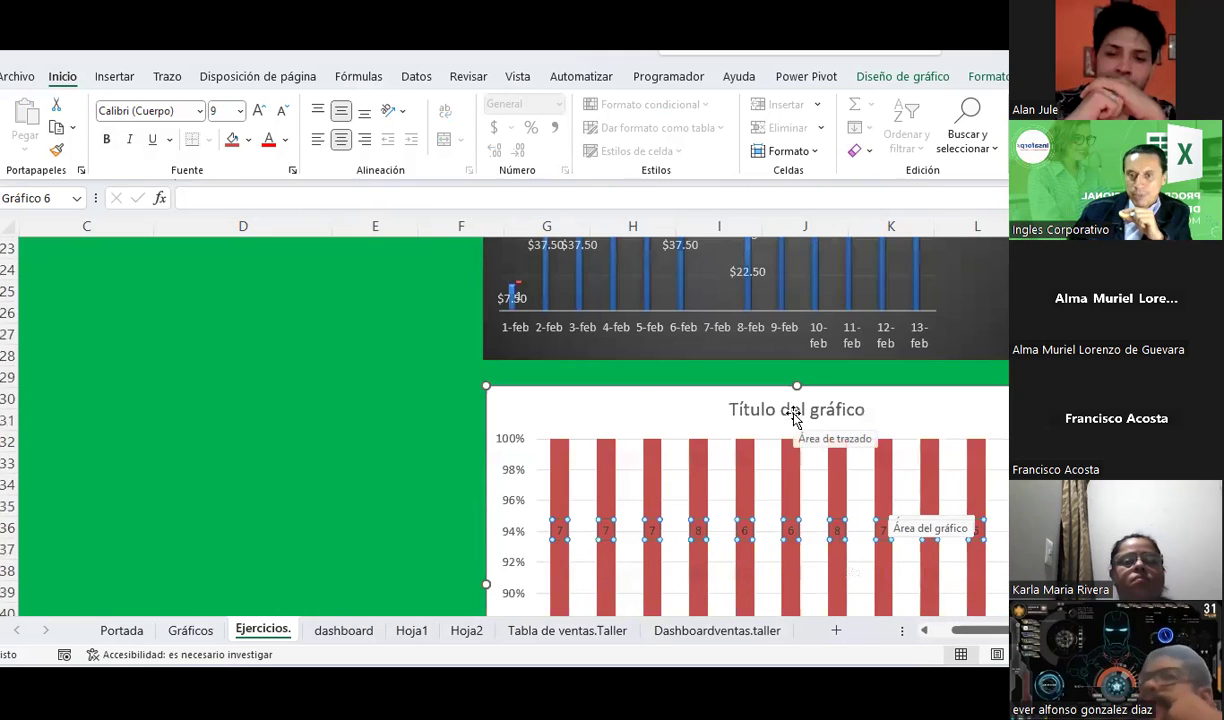
left_click(373, 377)
Select Gráfico 5, the dark trips-and-amount chart, then go to the dashboard sheet.
scroll(373, 377, "up", 3)
scroll(373, 377, "up", 3)
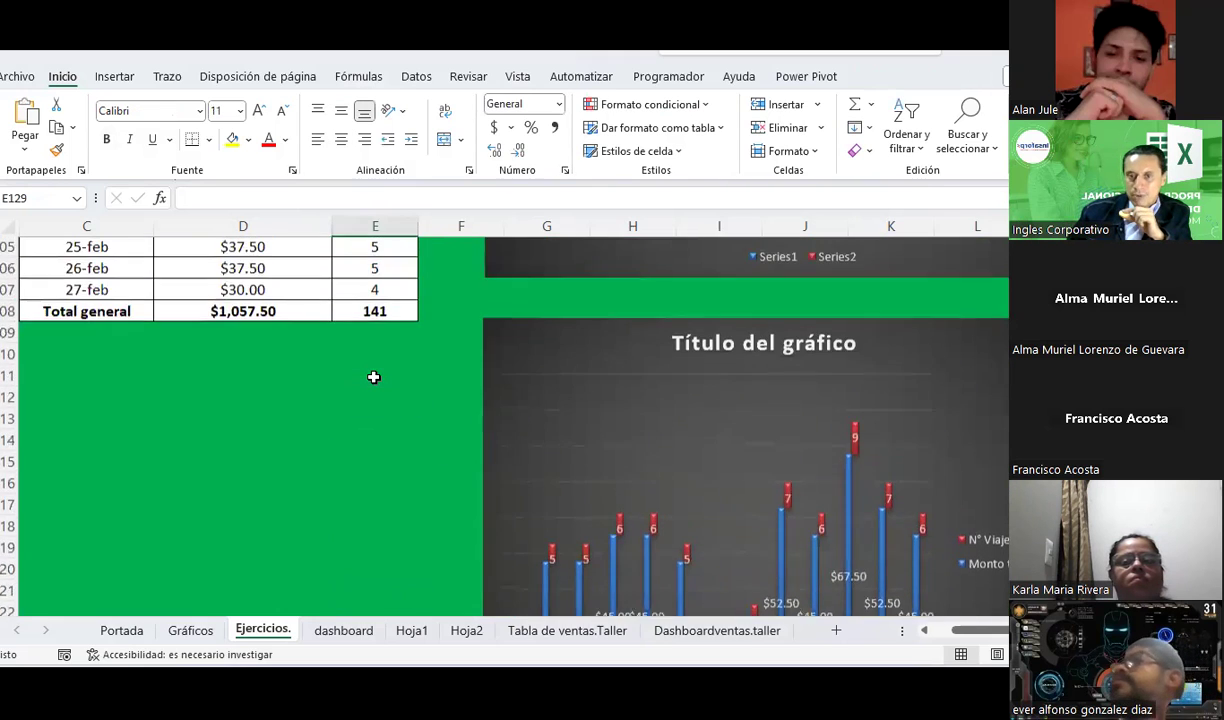
left_click(1001, 366)
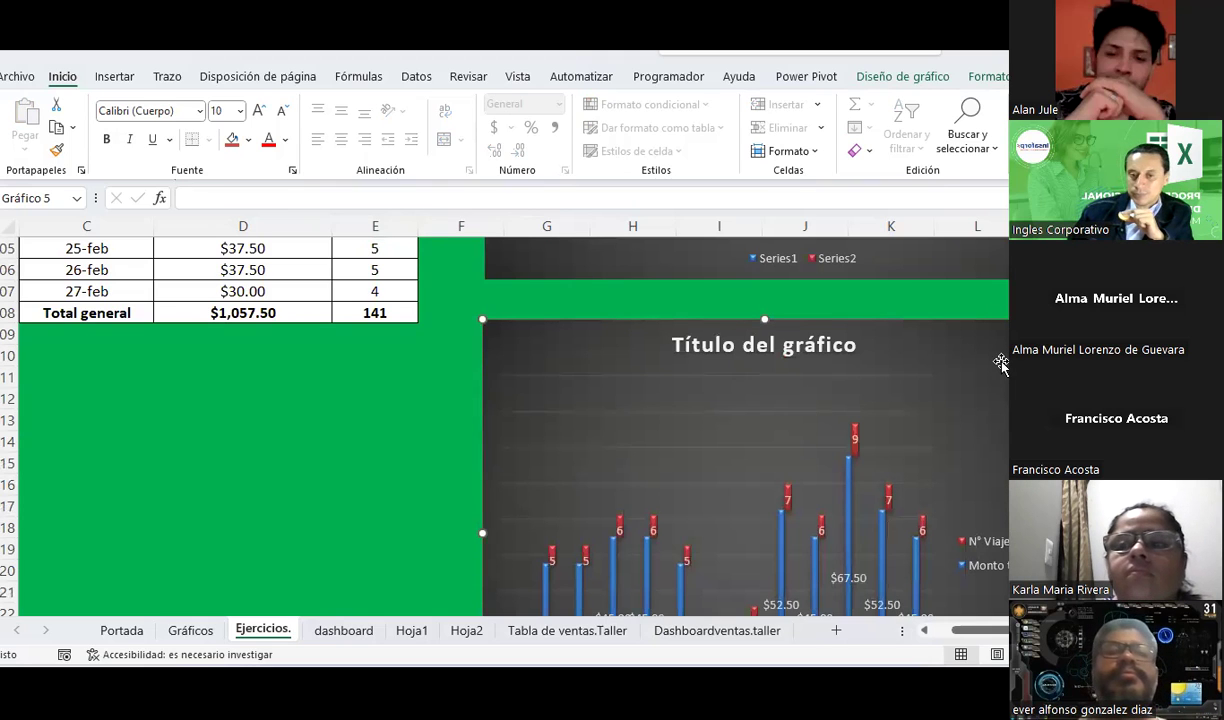
left_click(331, 633)
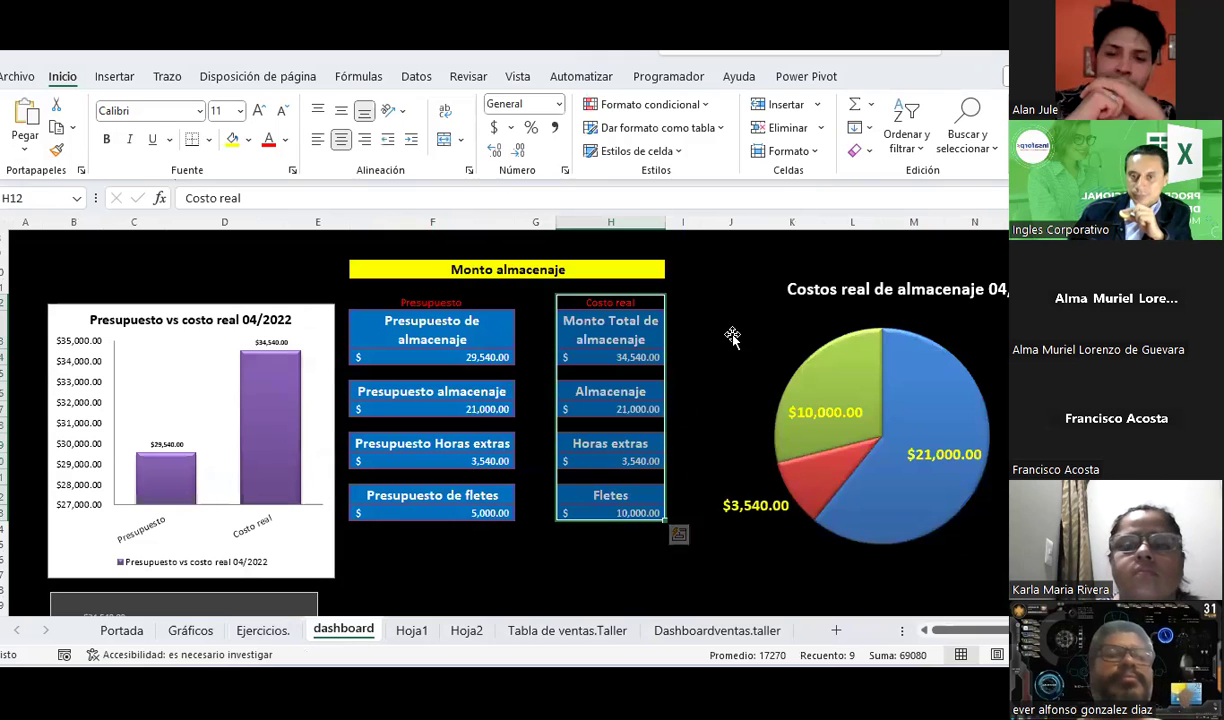
Check the dashboard's Costo real boxes, then move to the Tabla de ventas.Taller sheet.
left_click(732, 338)
left_click(676, 290)
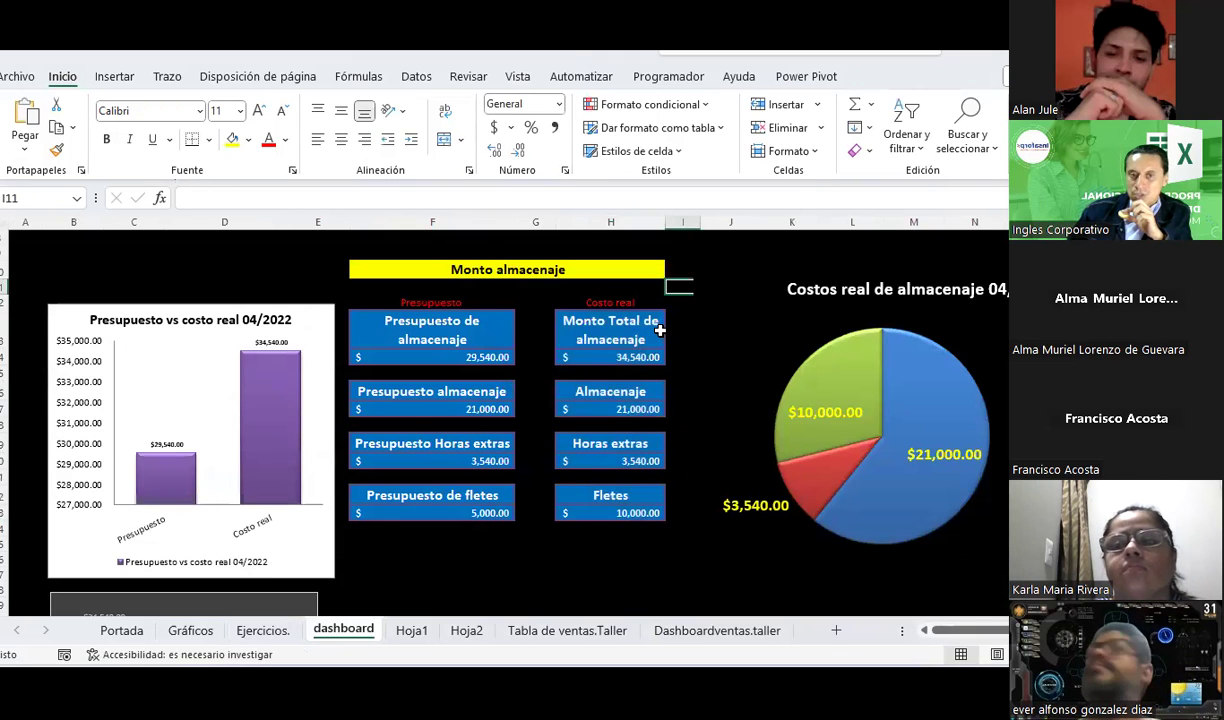
scroll(659, 329, "up", 2)
scroll(659, 329, "down", 1)
scroll(659, 329, "down", 2)
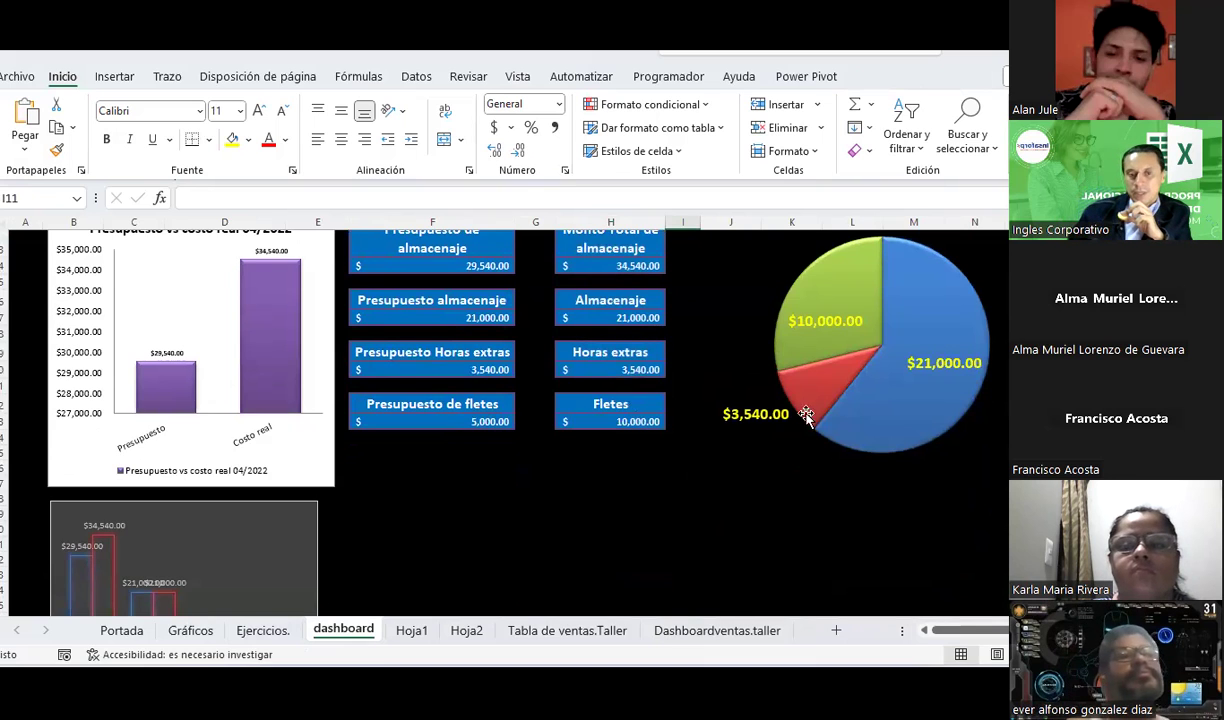
left_click(558, 633)
Scroll down the Dashboardventas.taller sales dashboard, then return to the Ejercicios. sheet.
left_click(680, 632)
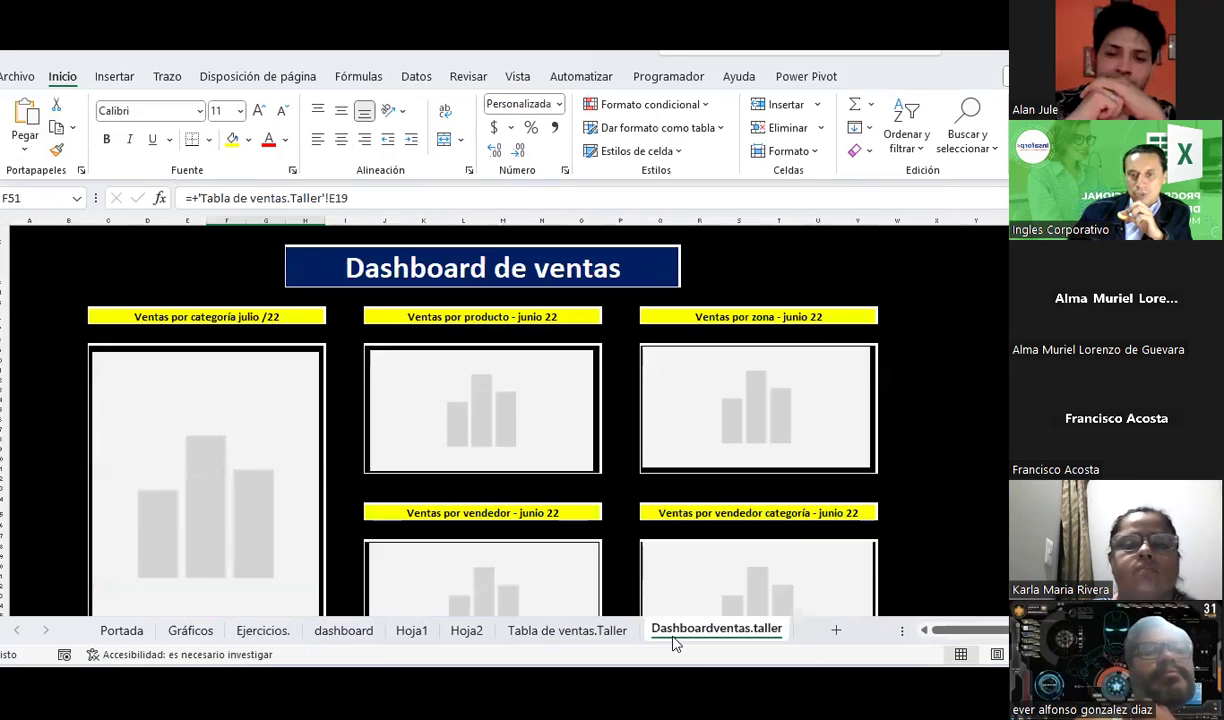
scroll(631, 378, "down", 3)
scroll(631, 373, "down", 3)
scroll(631, 373, "down", 3)
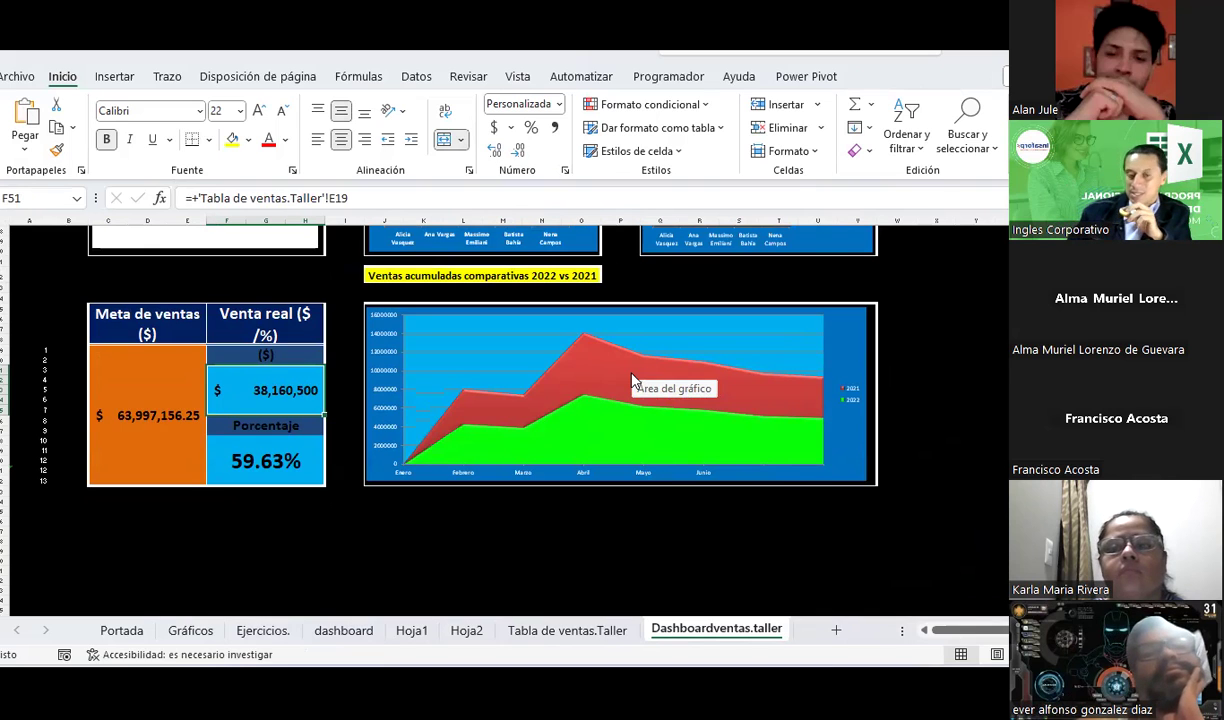
left_click(255, 631)
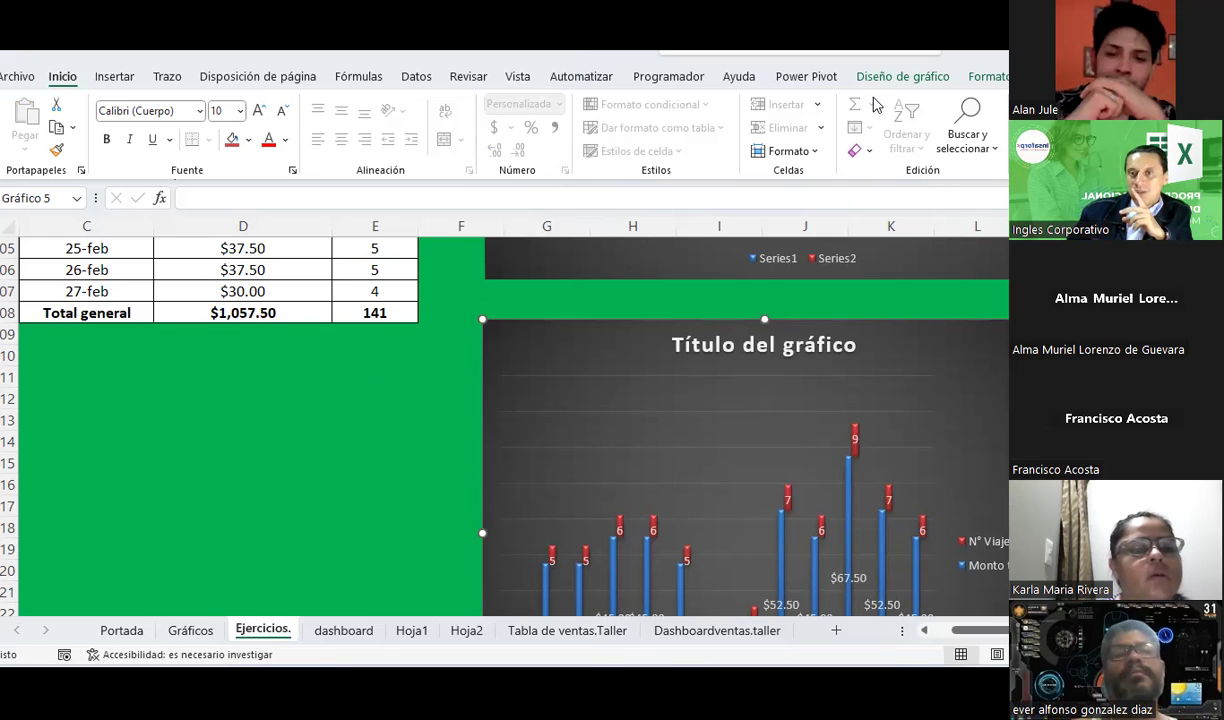
Browse the Diseño de gráfico and Datos ribbons, opening and closing Validación de datos.
left_click(900, 77)
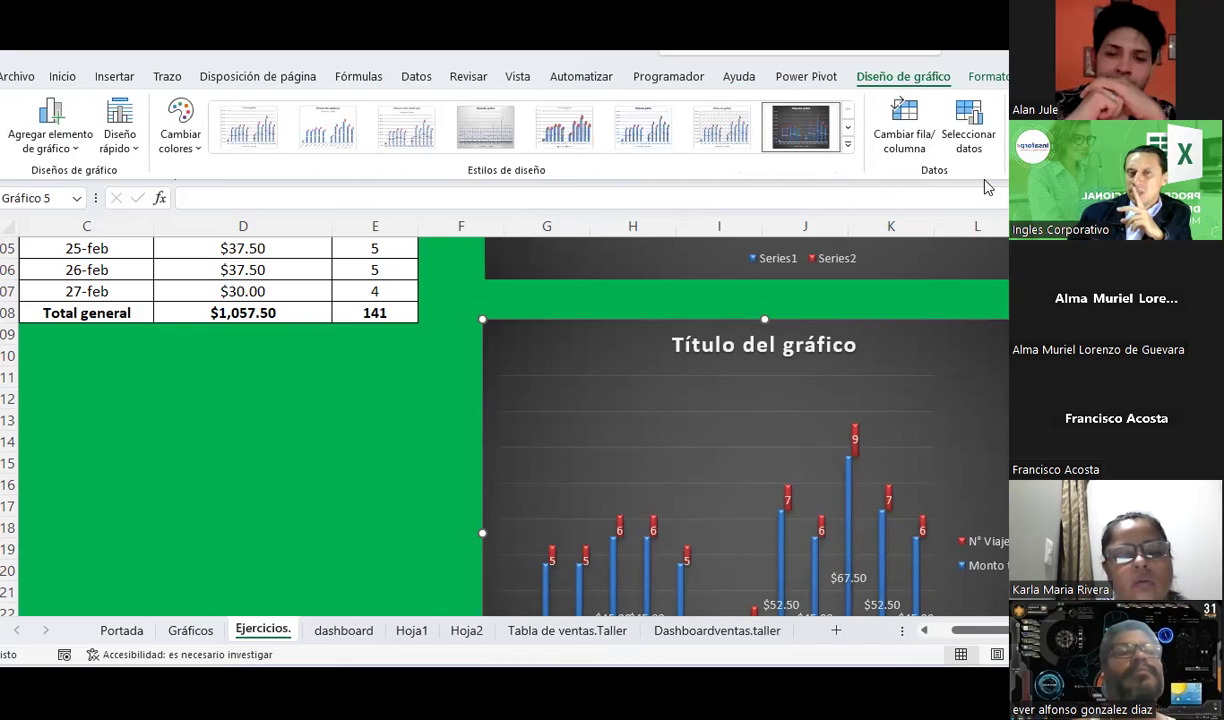
left_click(309, 484)
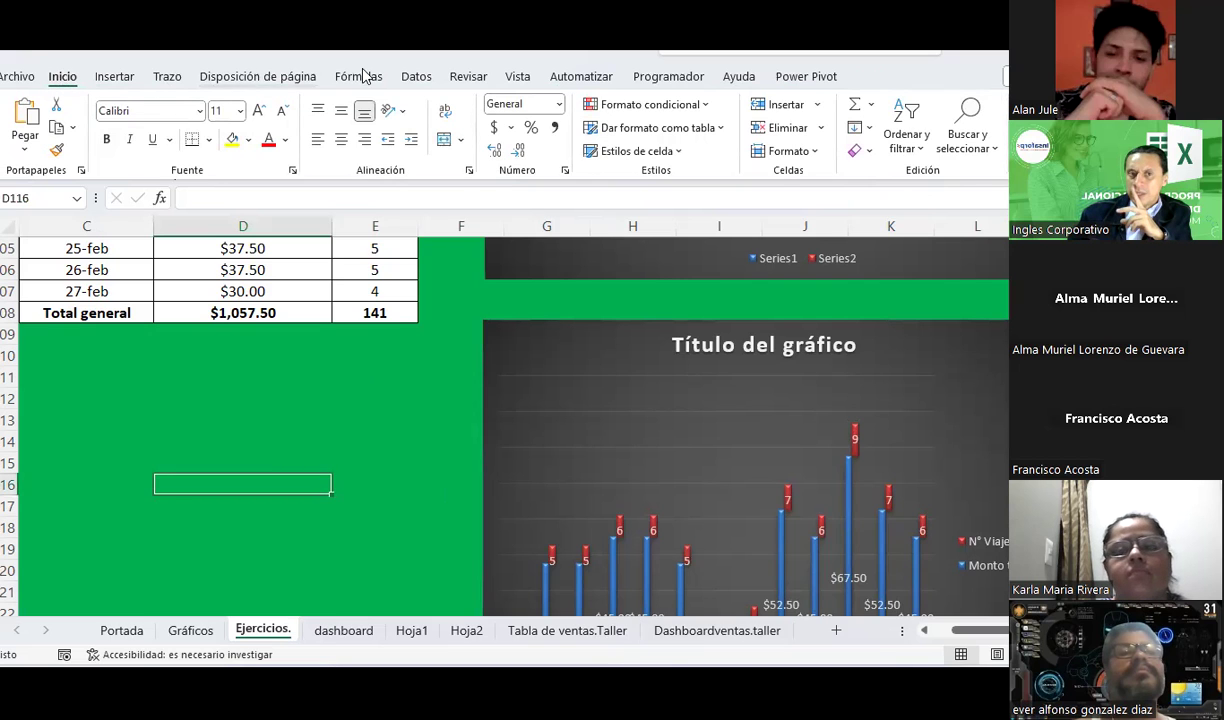
left_click(414, 78)
left_click(824, 150)
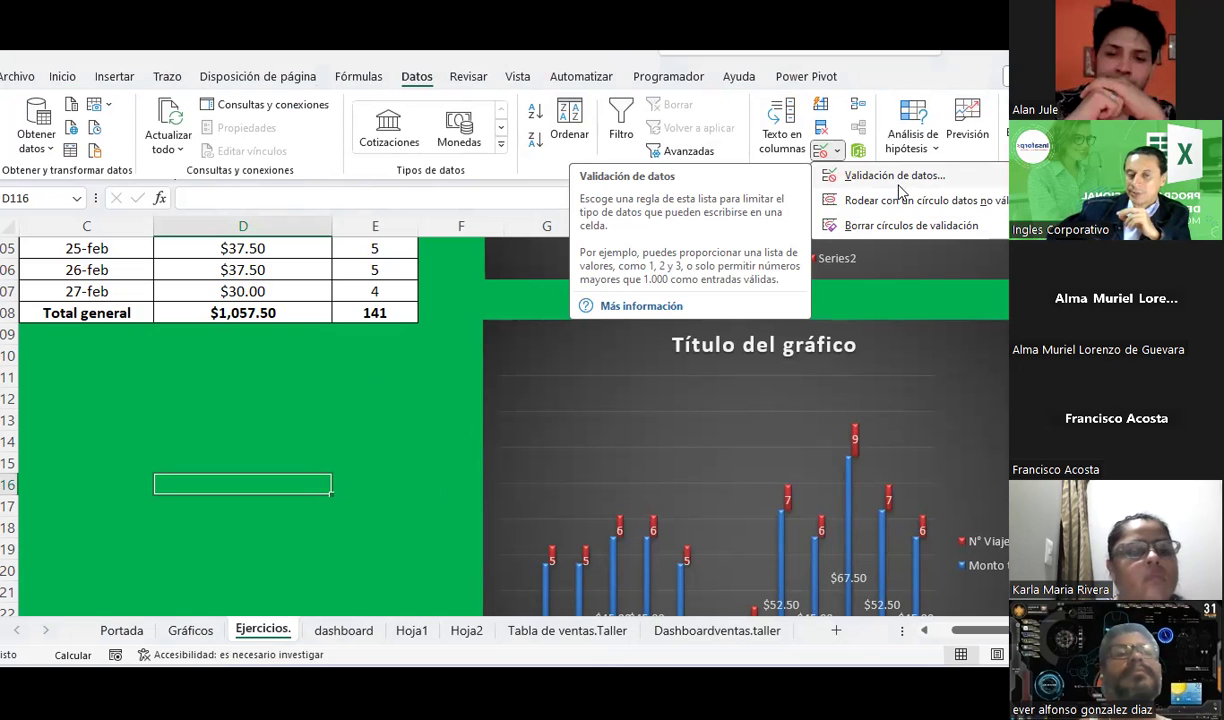
left_click(298, 405)
Select Gráfico 5, the dark trips-and-amount chart, and show its Diseño de gráfico options.
scroll(295, 413, "up", 6)
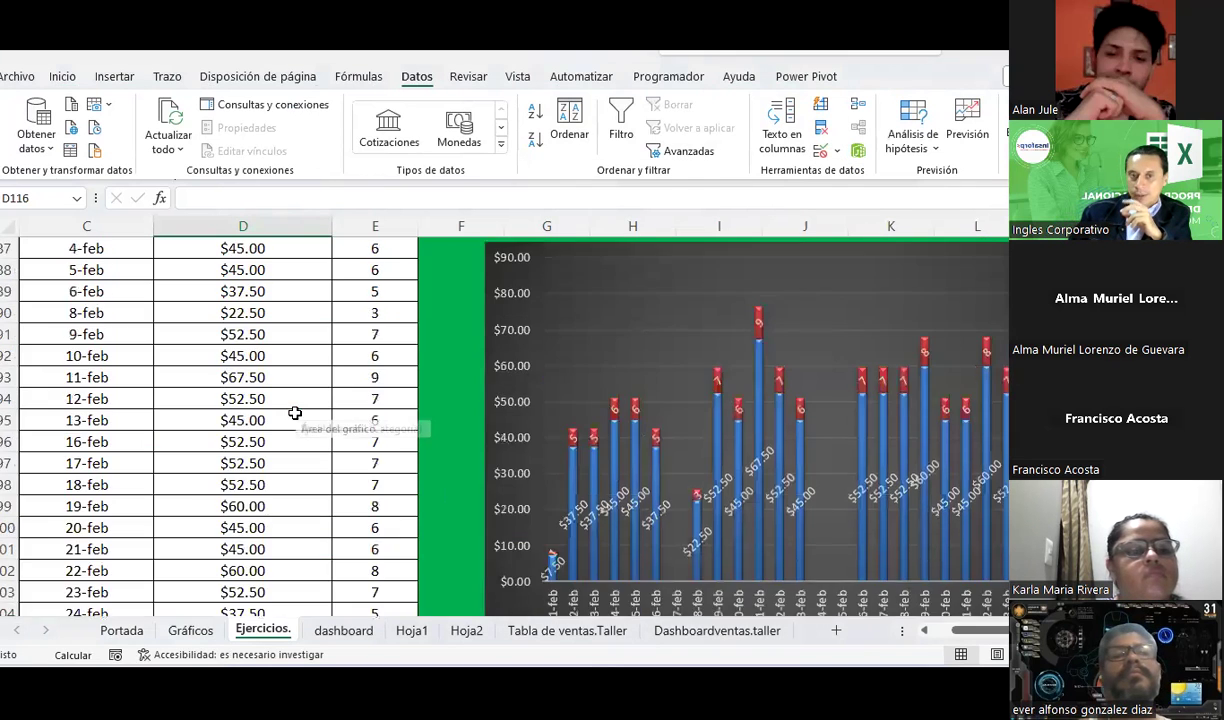
scroll(295, 413, "up", 1)
scroll(295, 413, "down", 4)
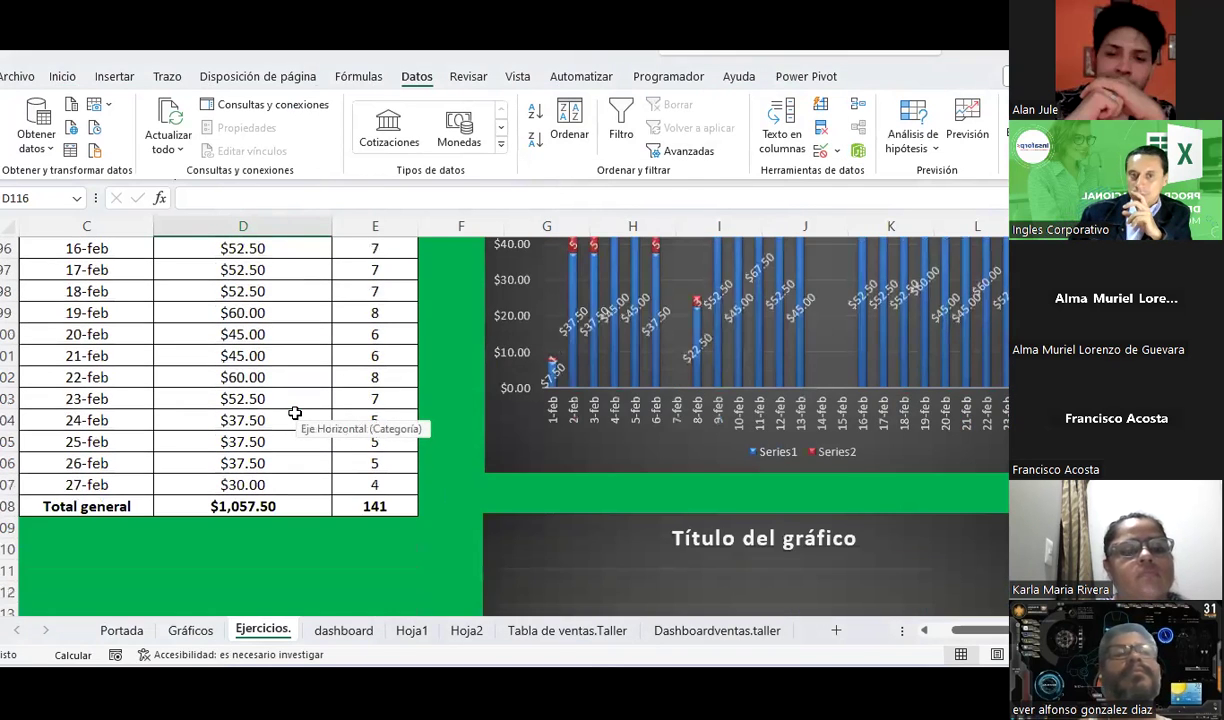
scroll(295, 413, "up", 2)
scroll(295, 413, "down", 3)
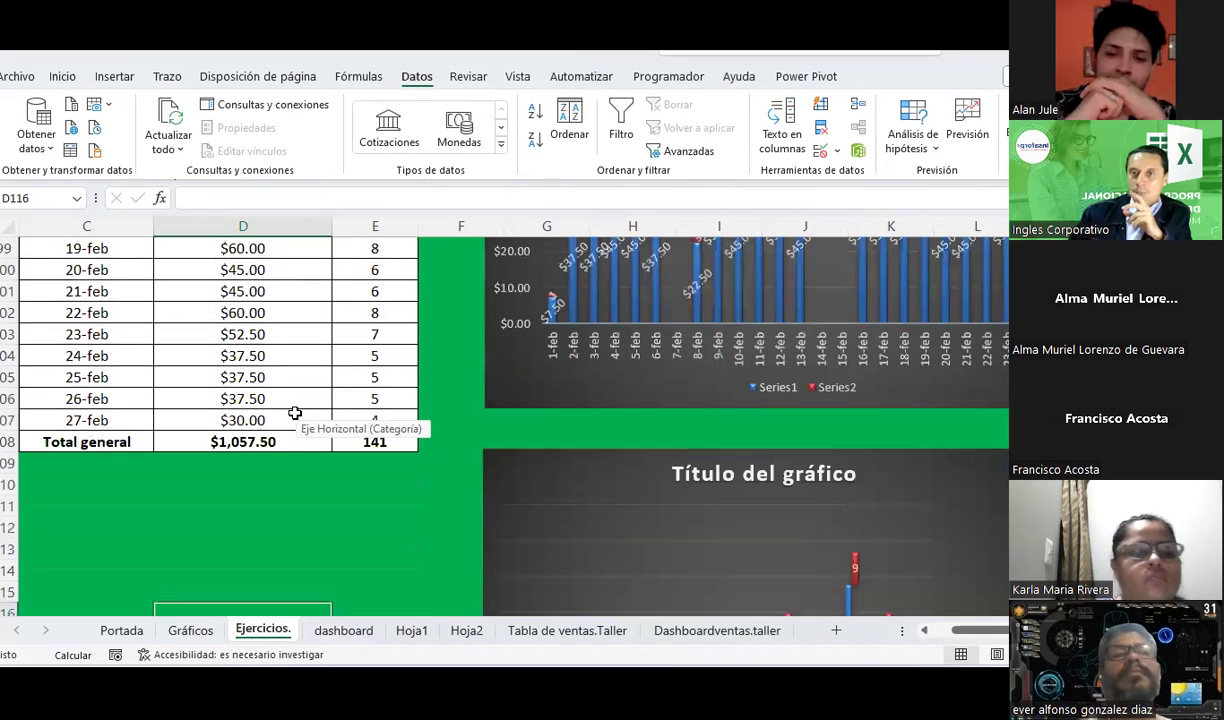
left_click(951, 484)
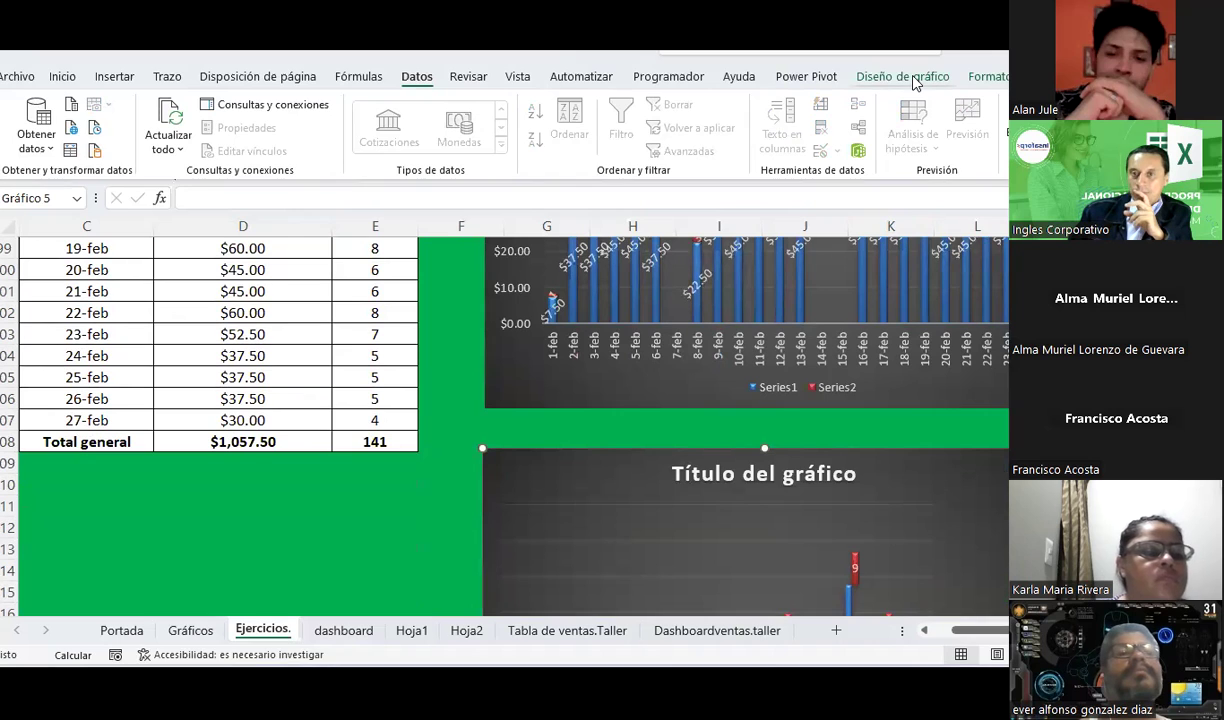
left_click(913, 80)
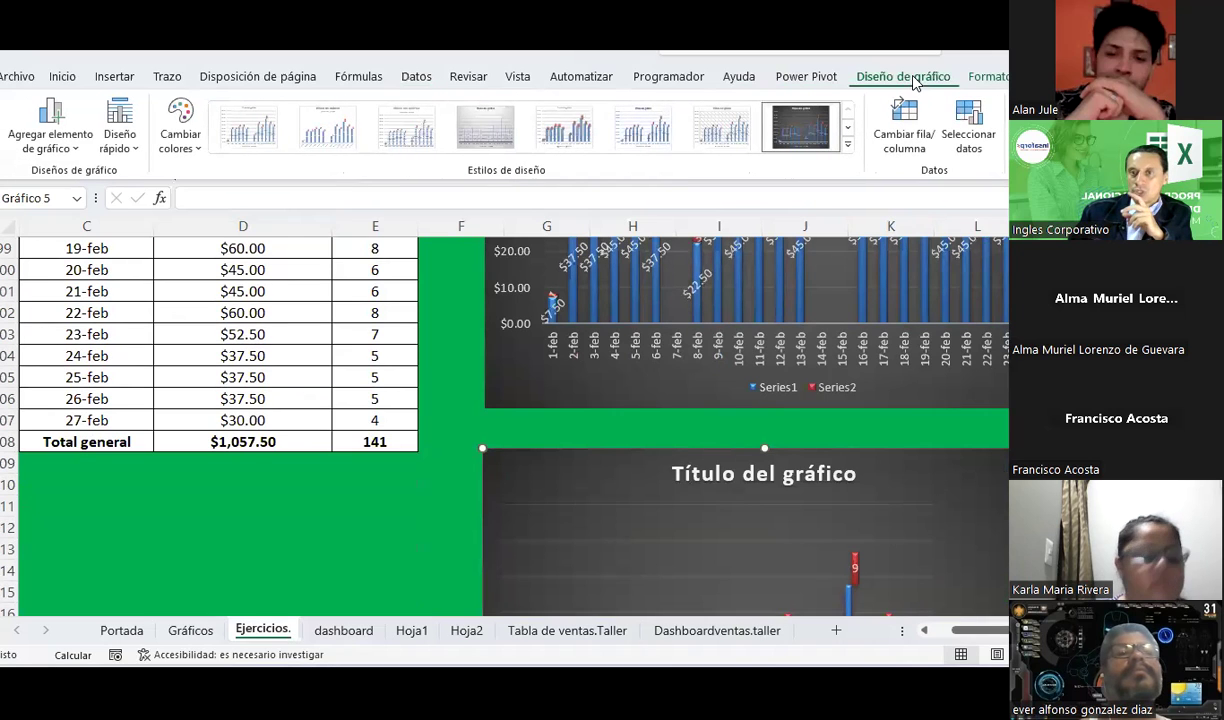
left_click(970, 150)
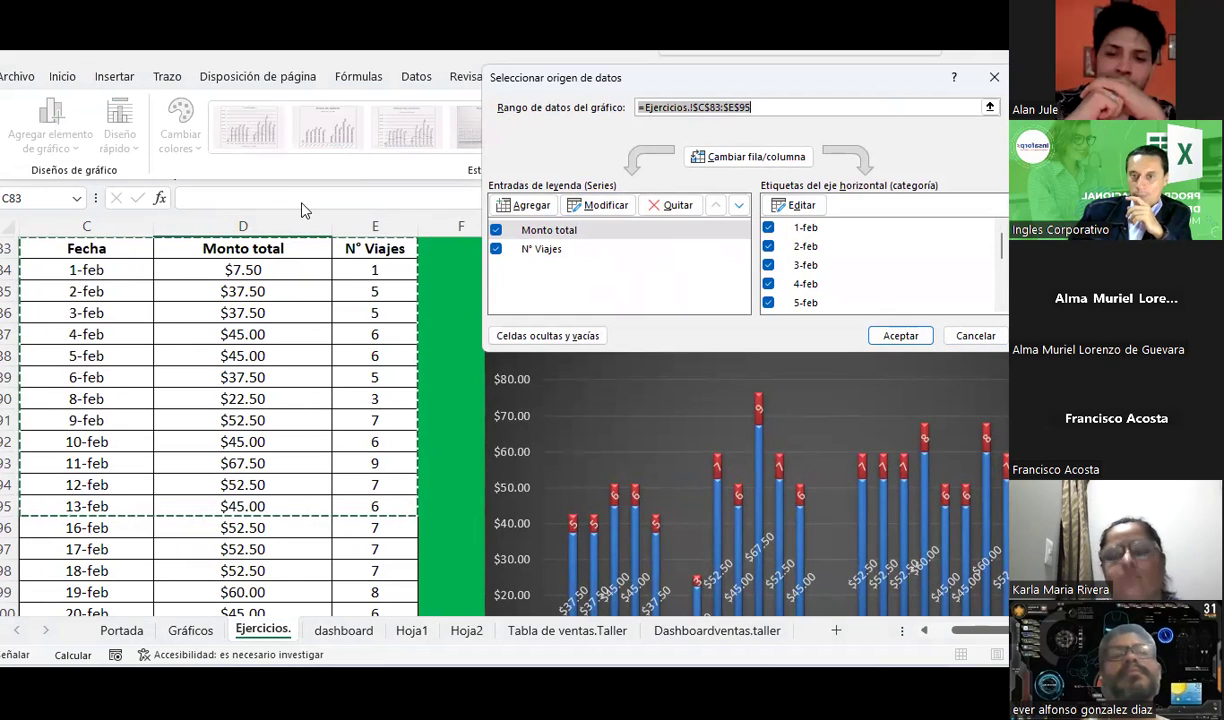
key("alt+Tab")
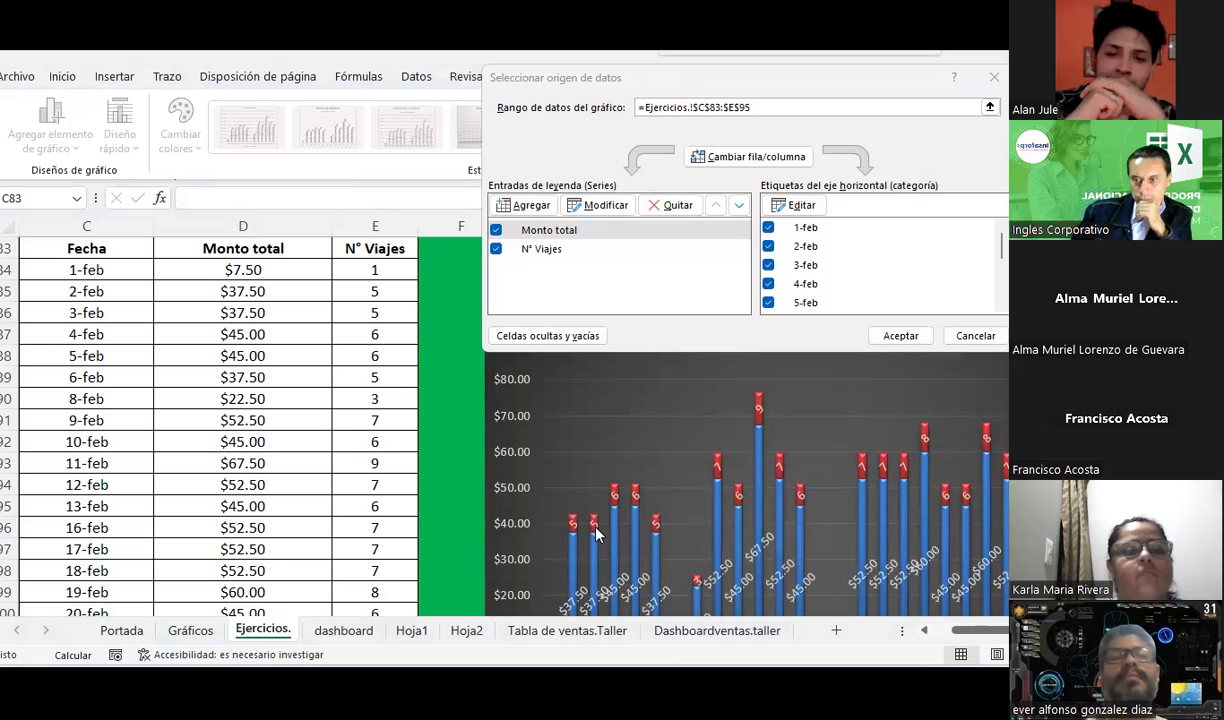
left_click(985, 338)
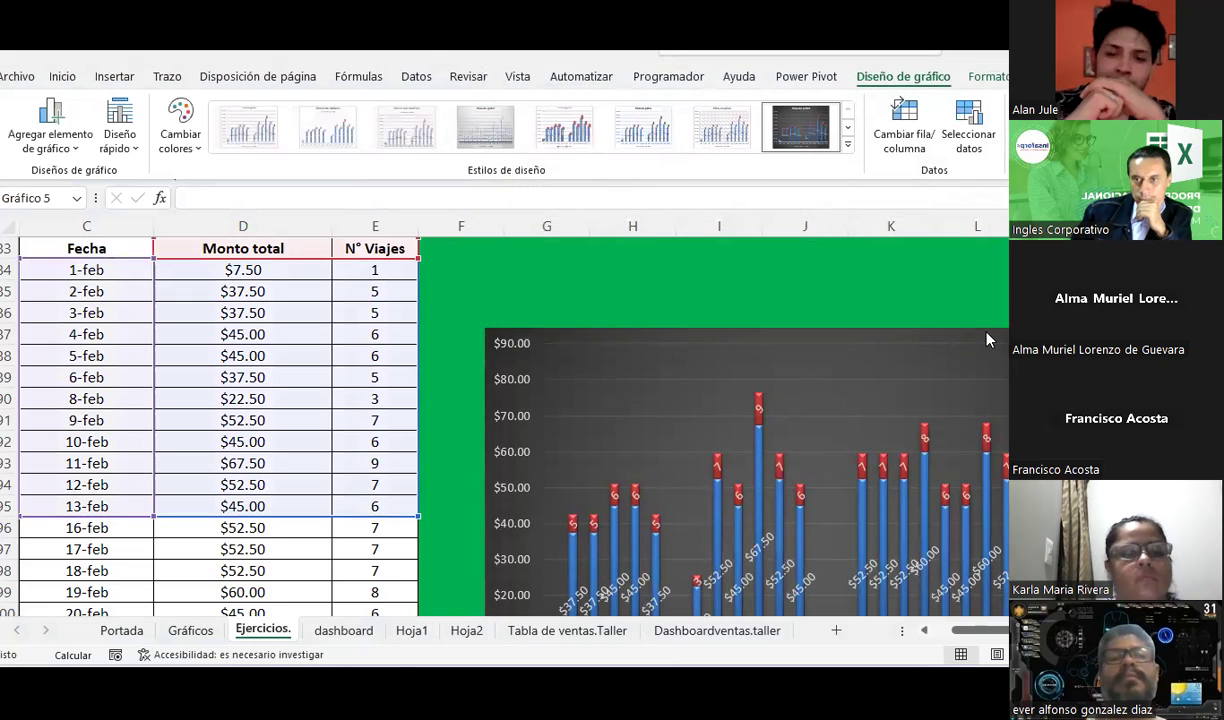
left_click(945, 262)
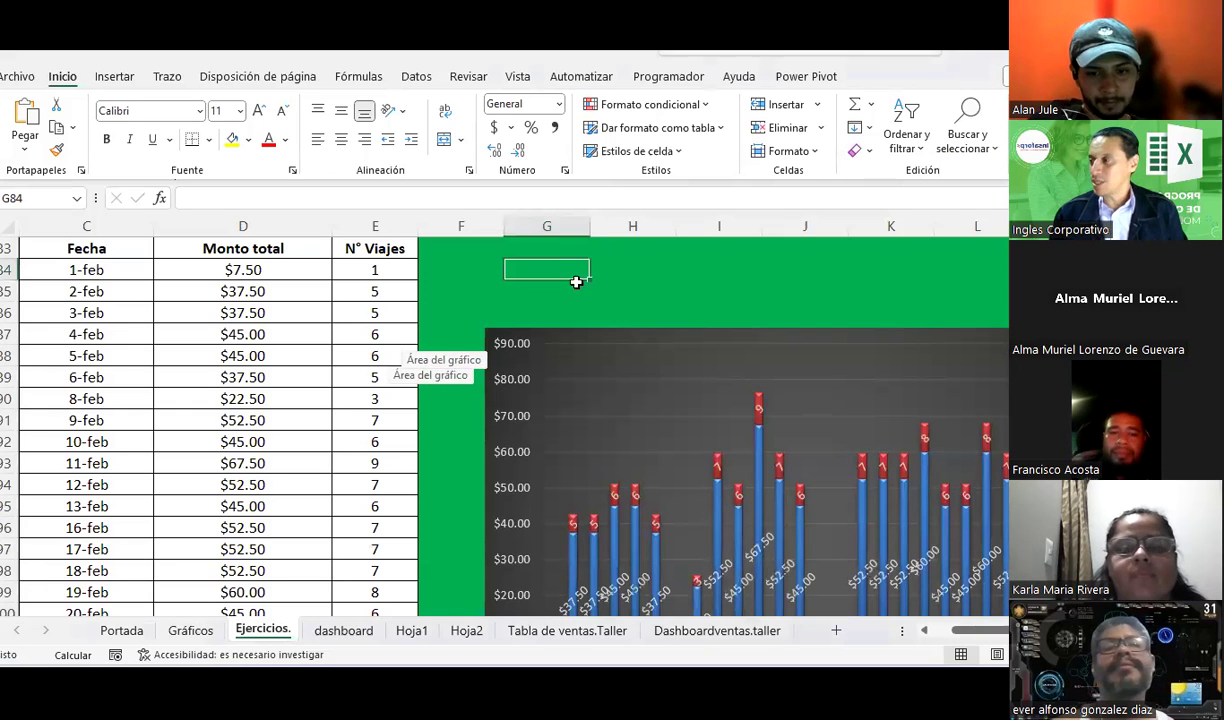
Go to the dashboard sheet and look over its budget versus real cost charts.
left_click(364, 635)
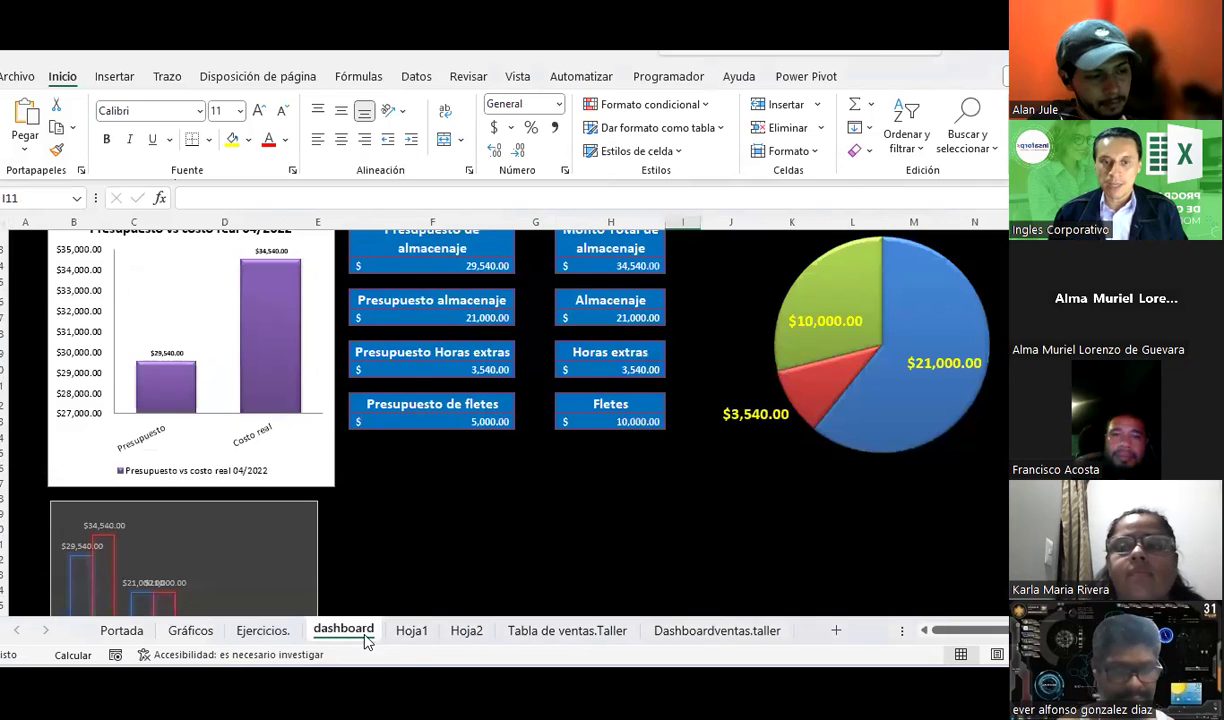
scroll(727, 355, "up", 2)
scroll(727, 350, "up", 1)
scroll(726, 346, "up", 1)
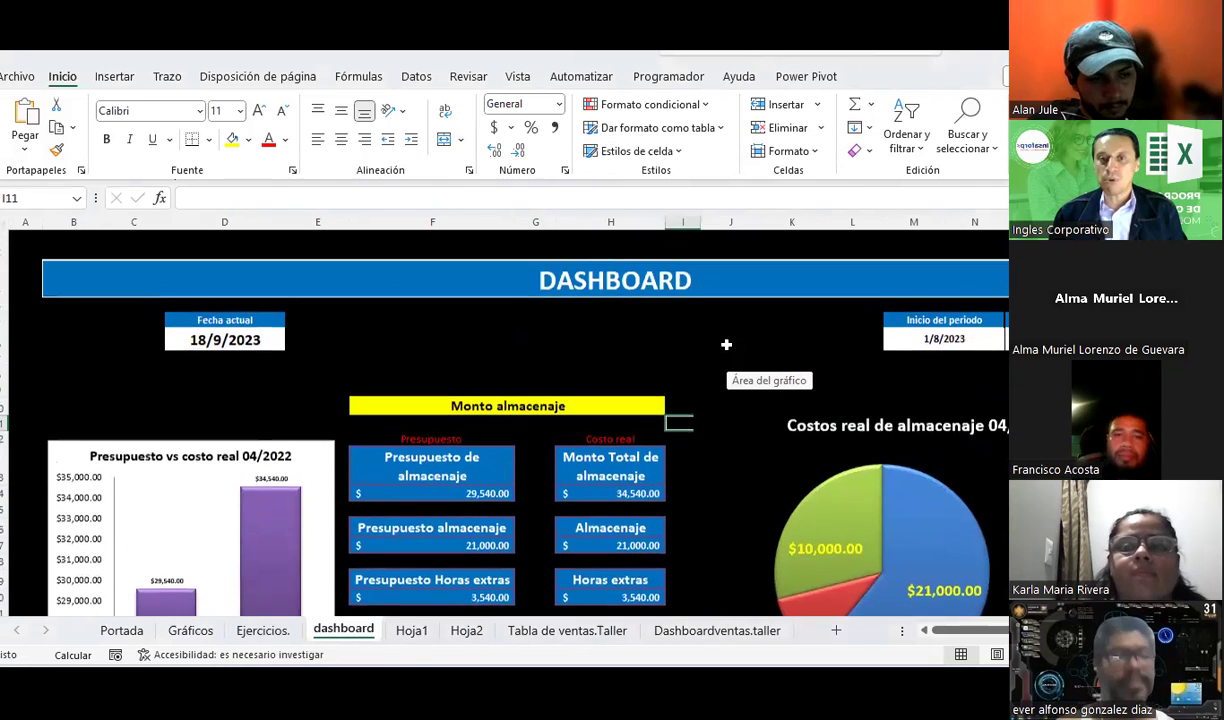
scroll(726, 344, "down", 1)
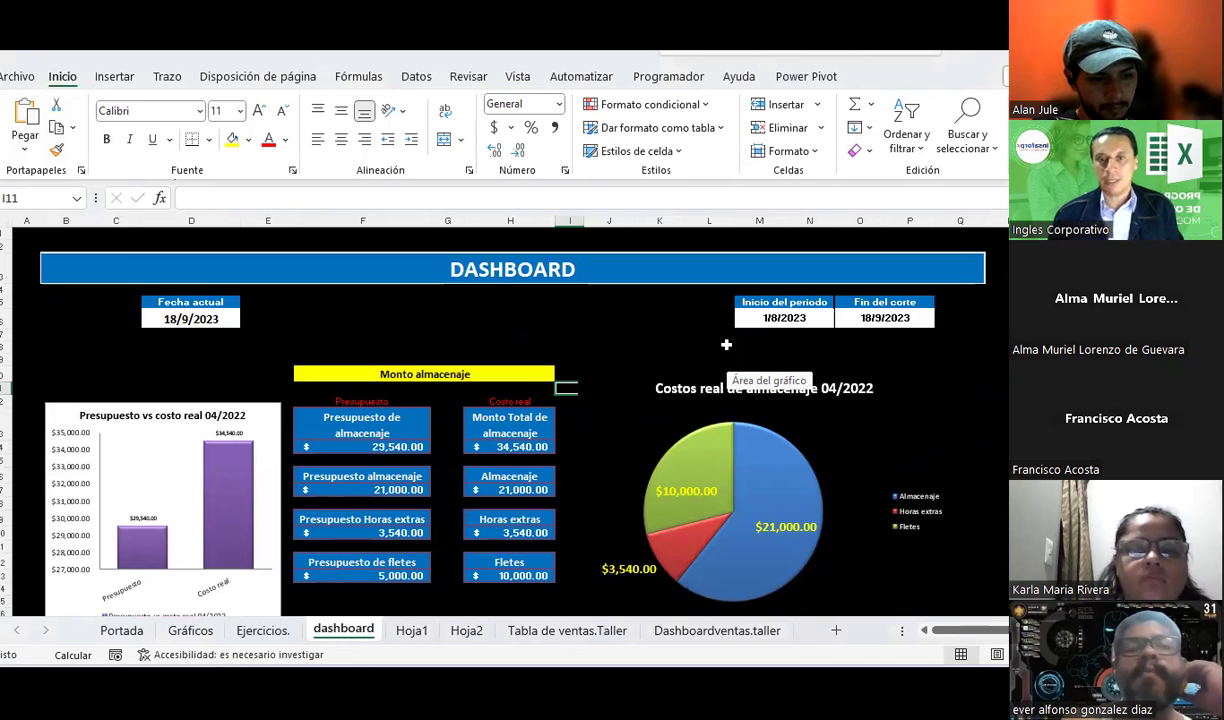
left_click(716, 345)
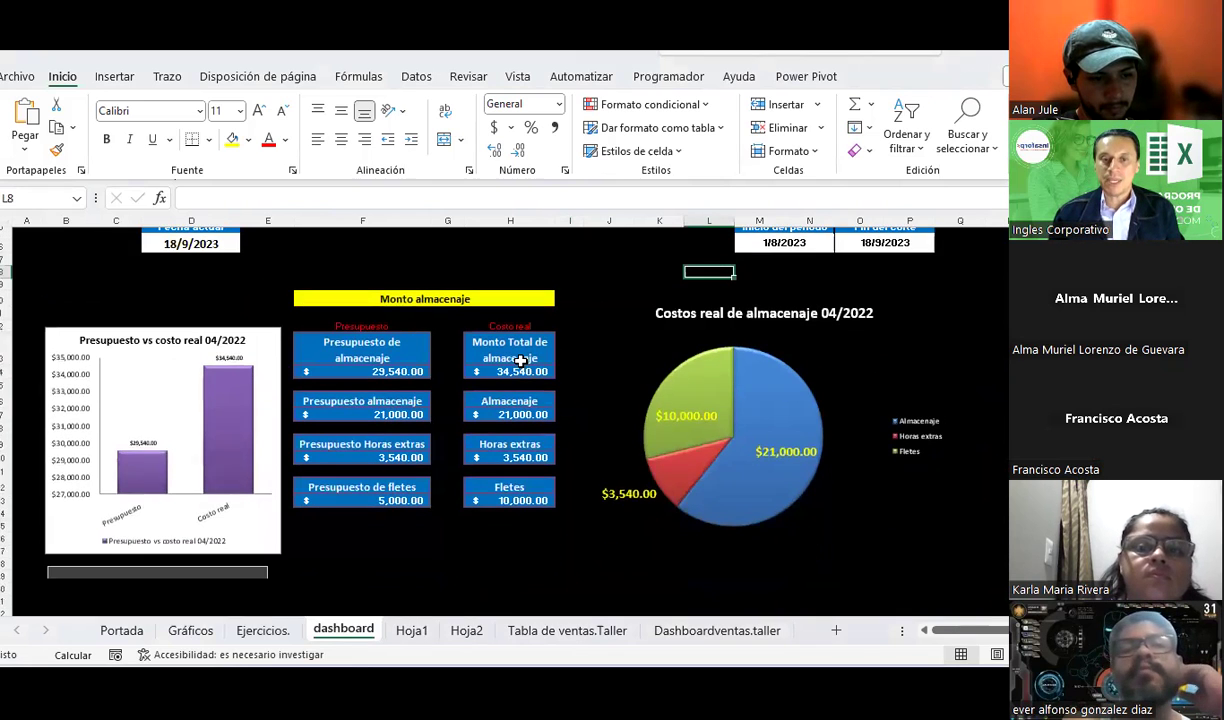
Select the F:H block of Monto almacenaje budget and cost value boxes.
scroll(520, 361, "up", 2)
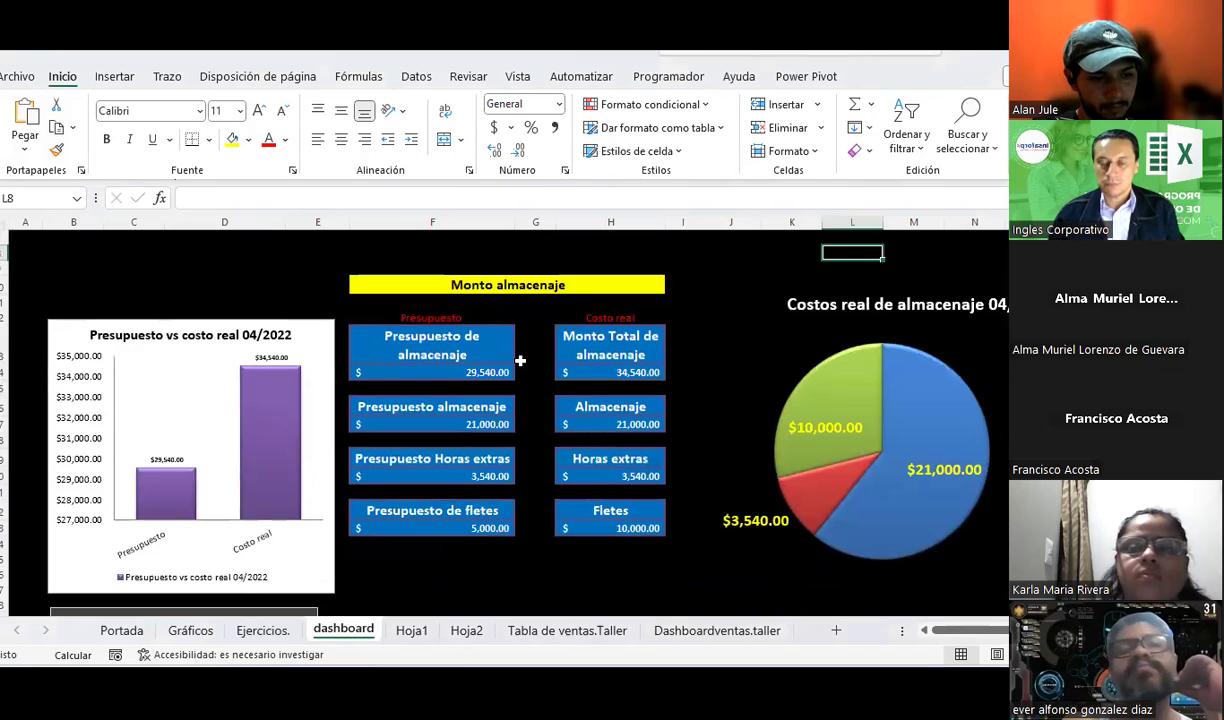
scroll(520, 361, "down", 2)
scroll(520, 361, "down", 2)
scroll(520, 361, "down", 2)
scroll(520, 361, "up", 2)
scroll(520, 361, "up", 2)
scroll(520, 361, "up", 2)
scroll(520, 361, "up", 1)
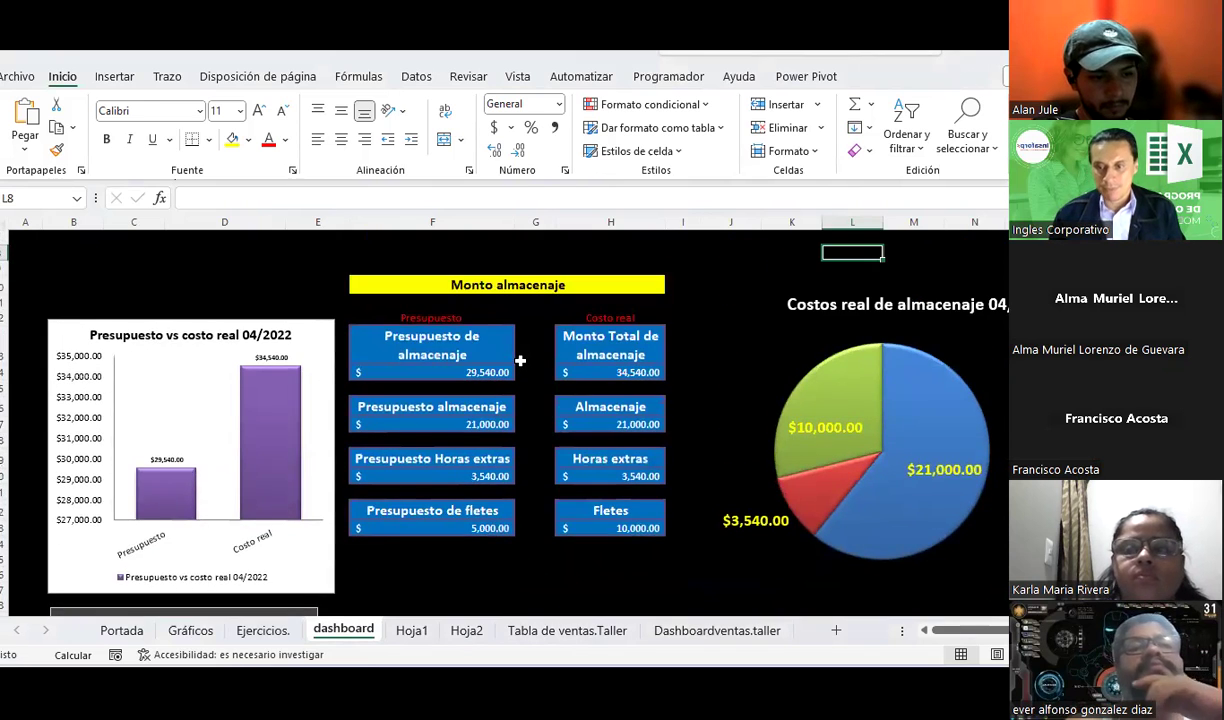
mouse_move(479, 341)
left_mouse_down()
mouse_move(608, 541)
mouse_move(610, 526)
left_mouse_up()
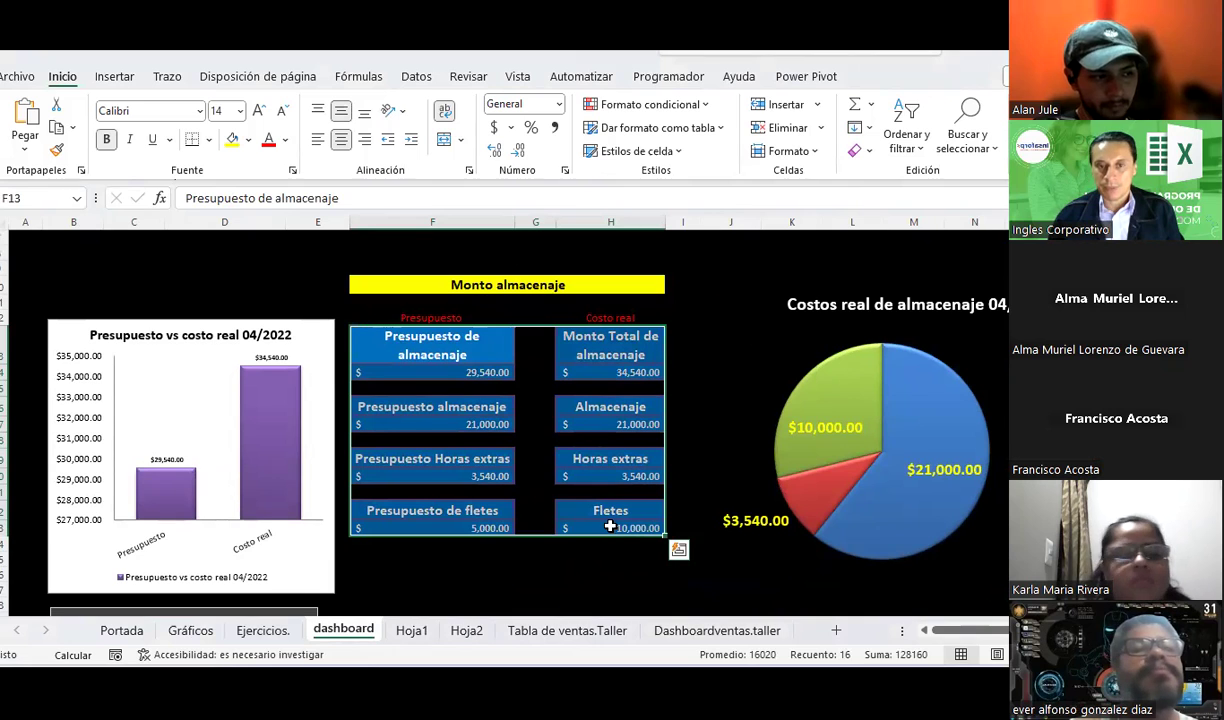
left_click(483, 374)
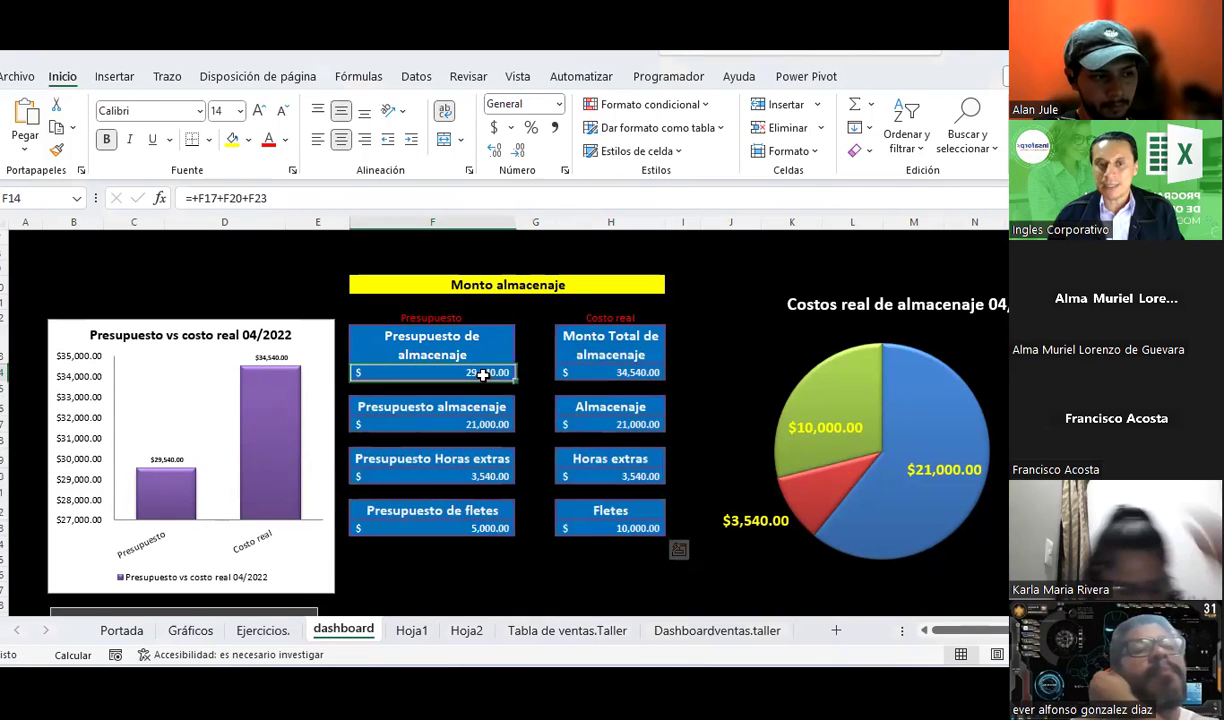
left_click(476, 426, "ctrl")
left_click(474, 476, "ctrl")
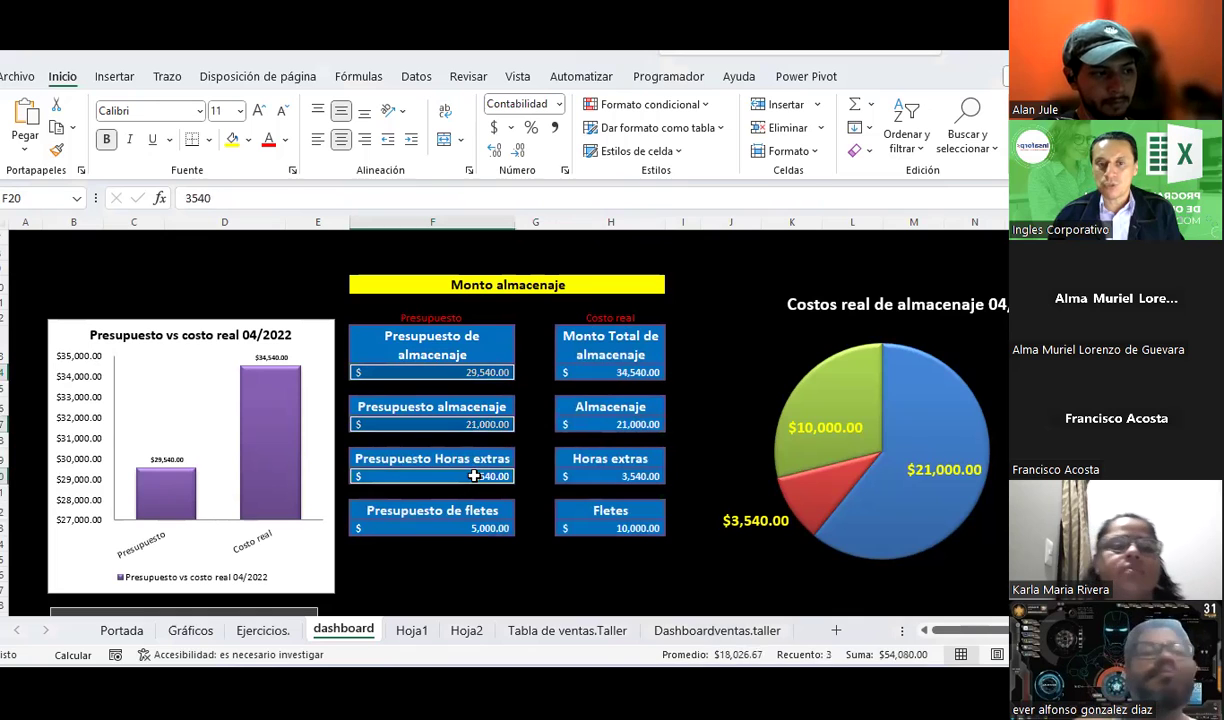
left_click(486, 529, "ctrl")
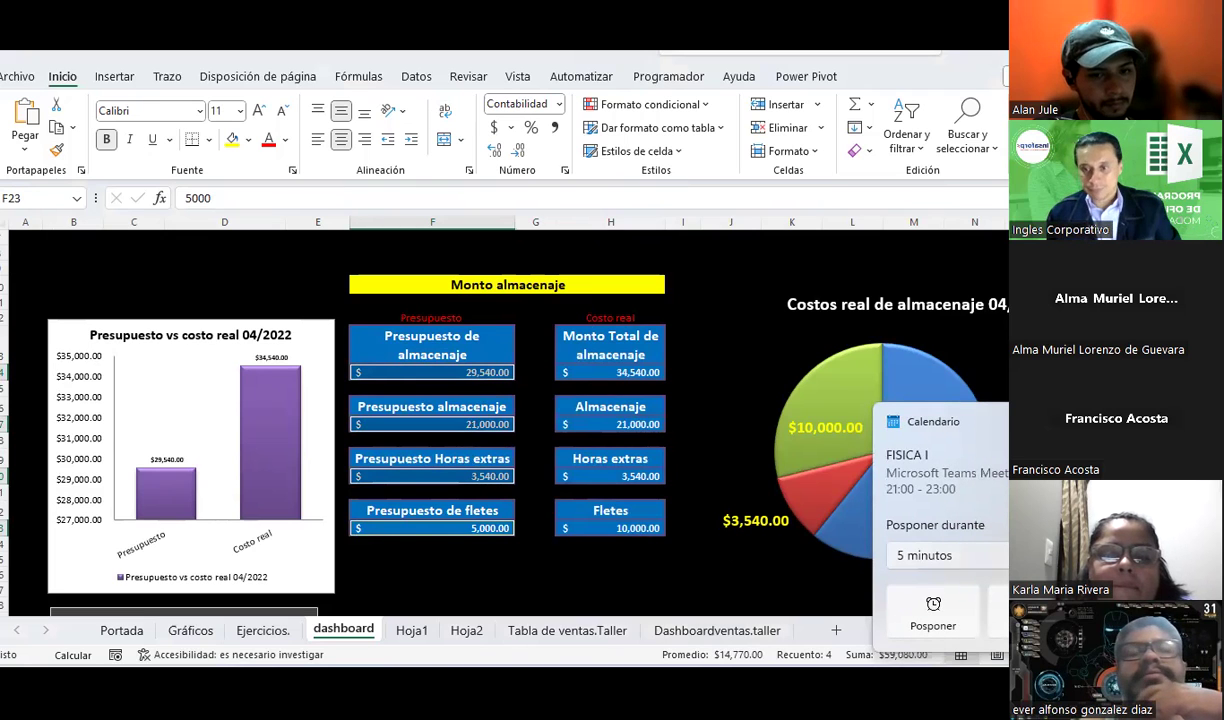
left_click(420, 438)
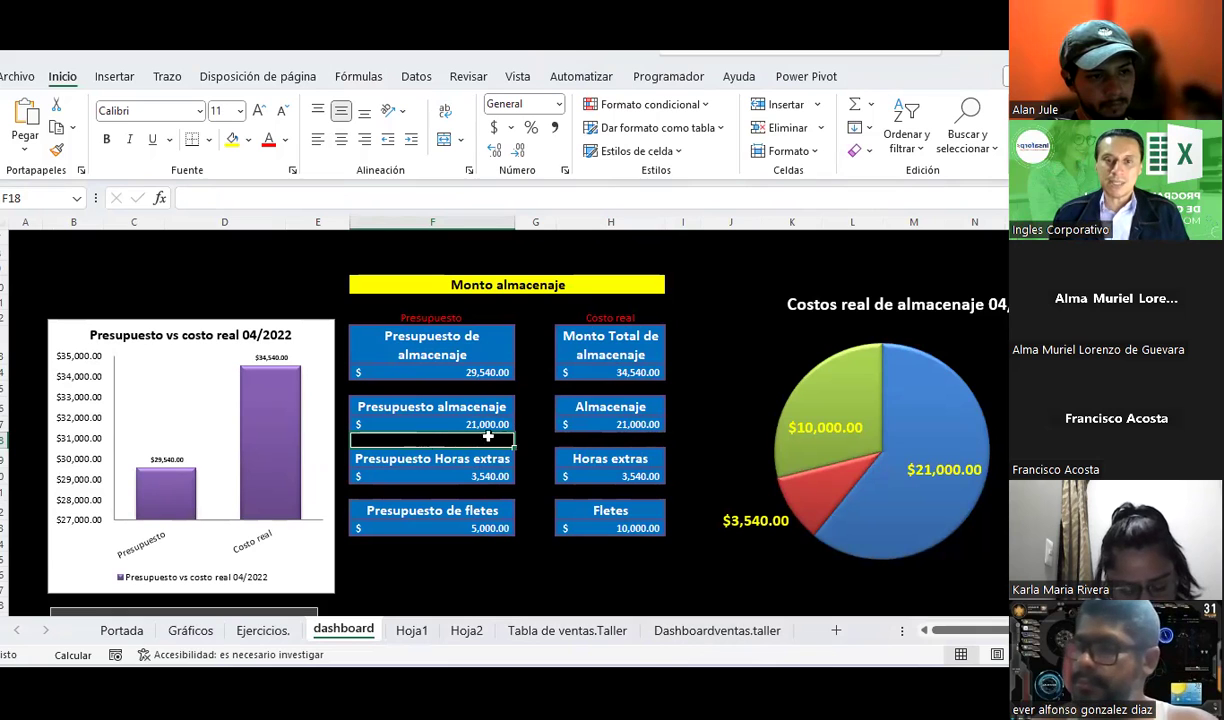
left_click(642, 425)
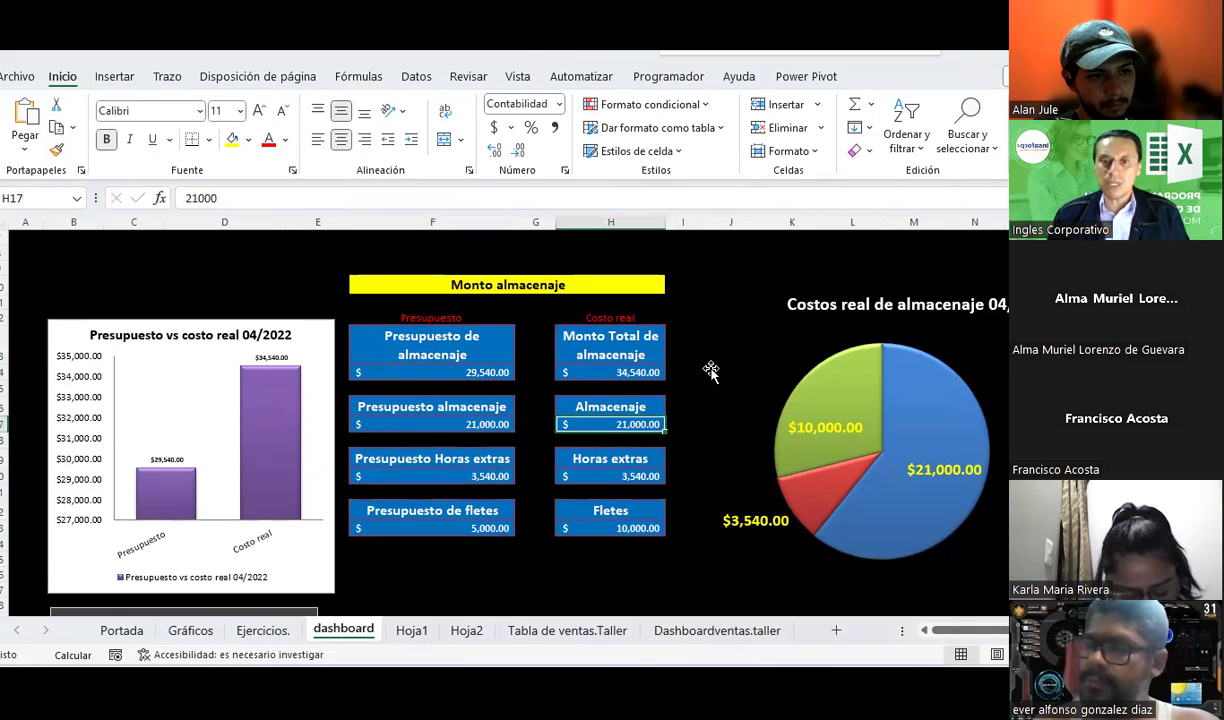
scroll(710, 372, "up", 2)
scroll(710, 368, "up", 1)
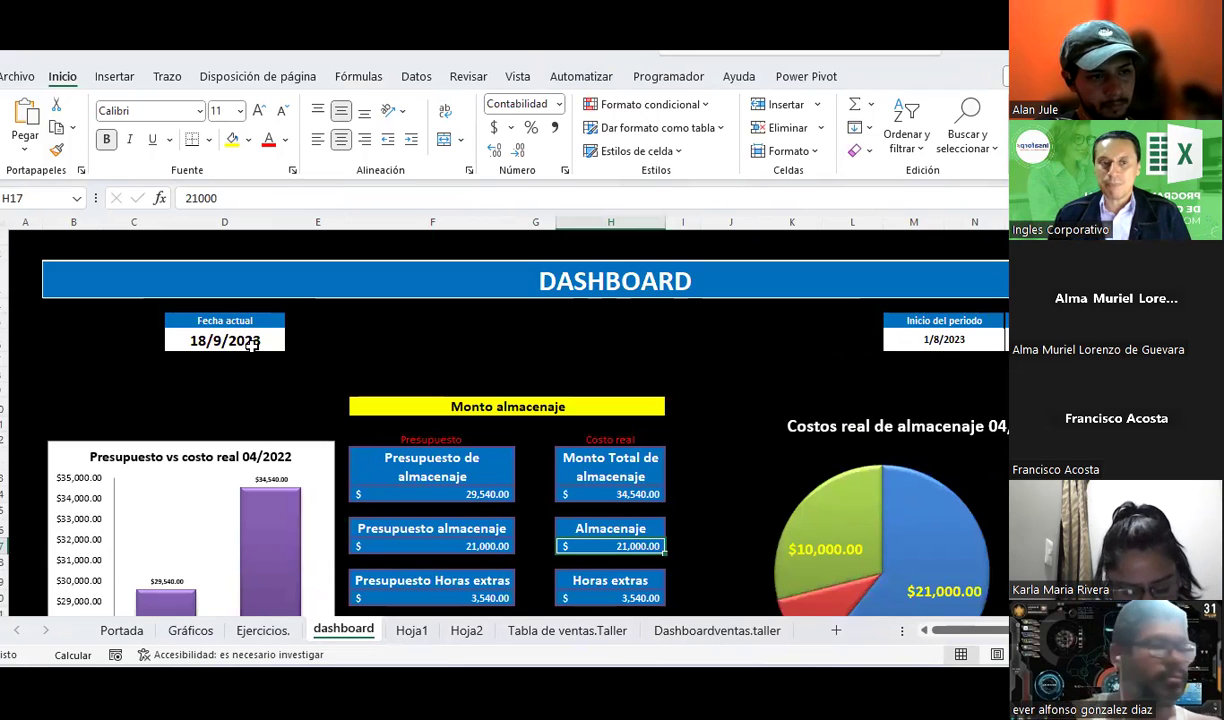
left_click(250, 341)
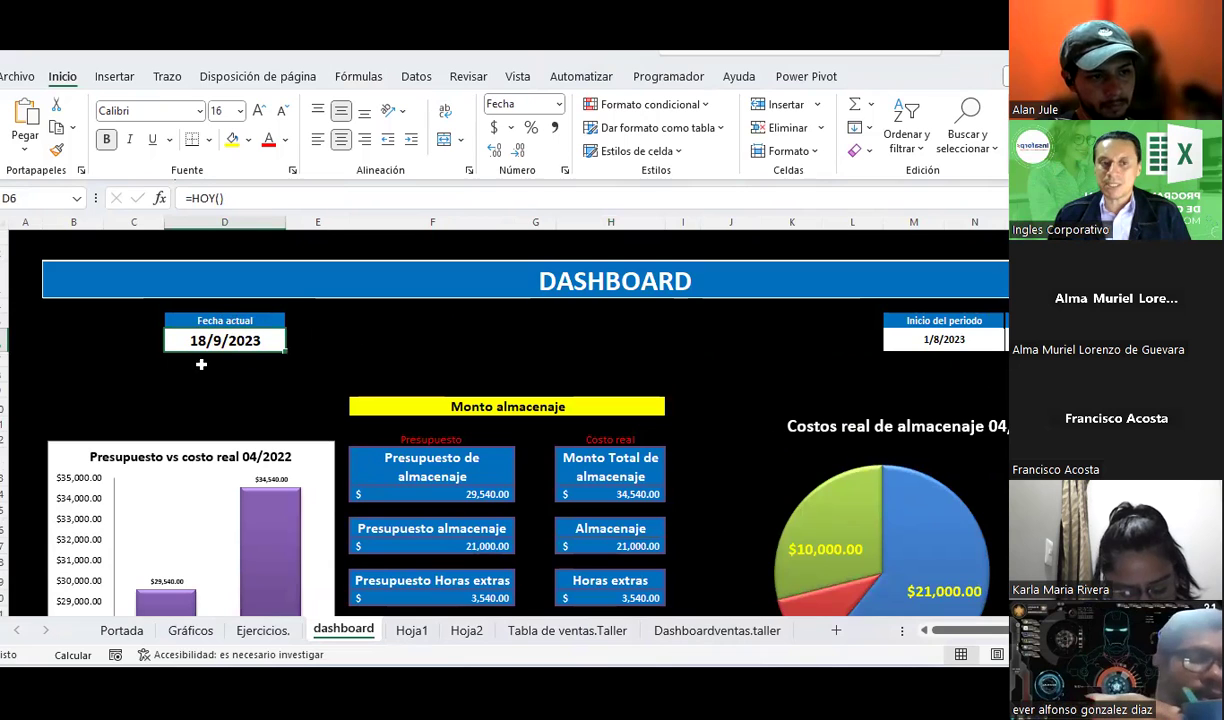
left_click(926, 338)
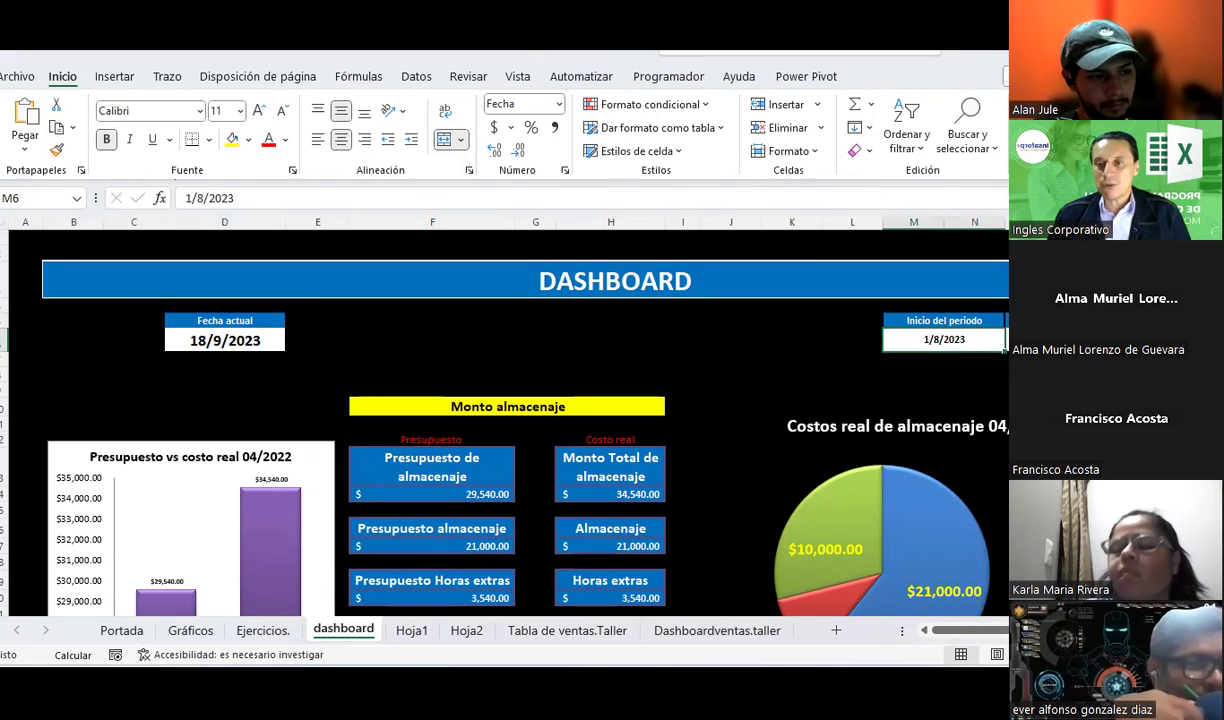
key("Right")
key("Left")
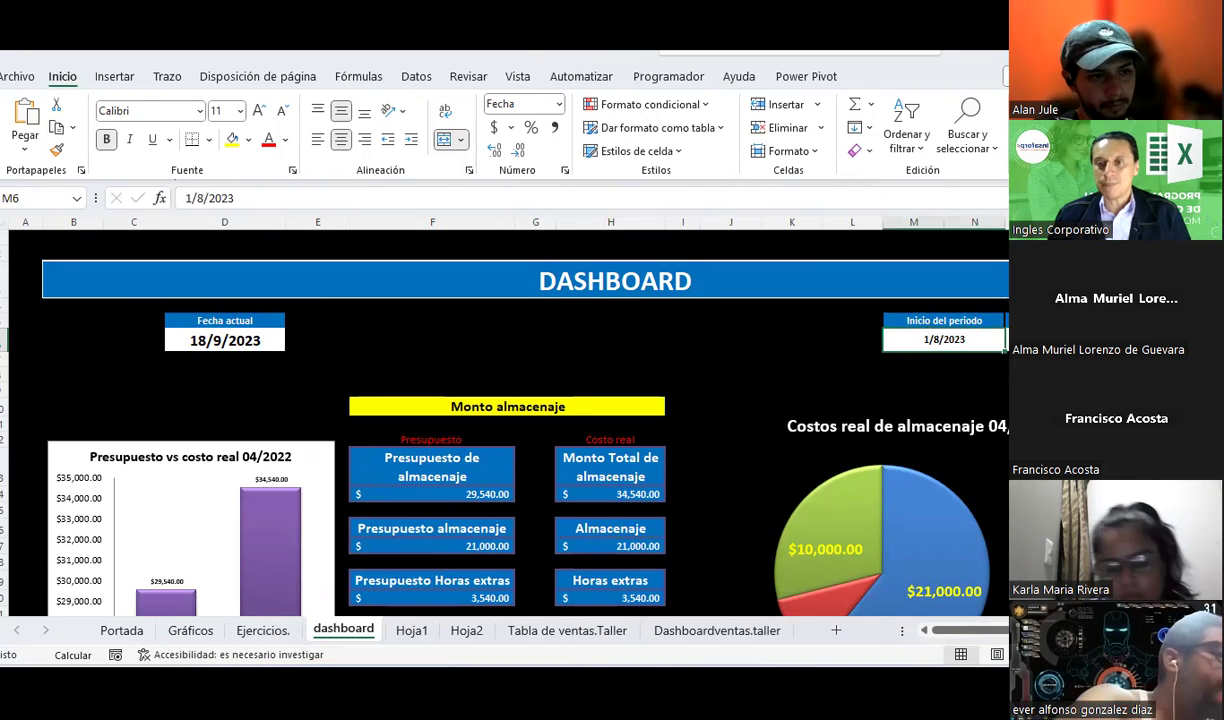
key("Right")
key("Right")
key("Right")
key("Left")
key("Left")
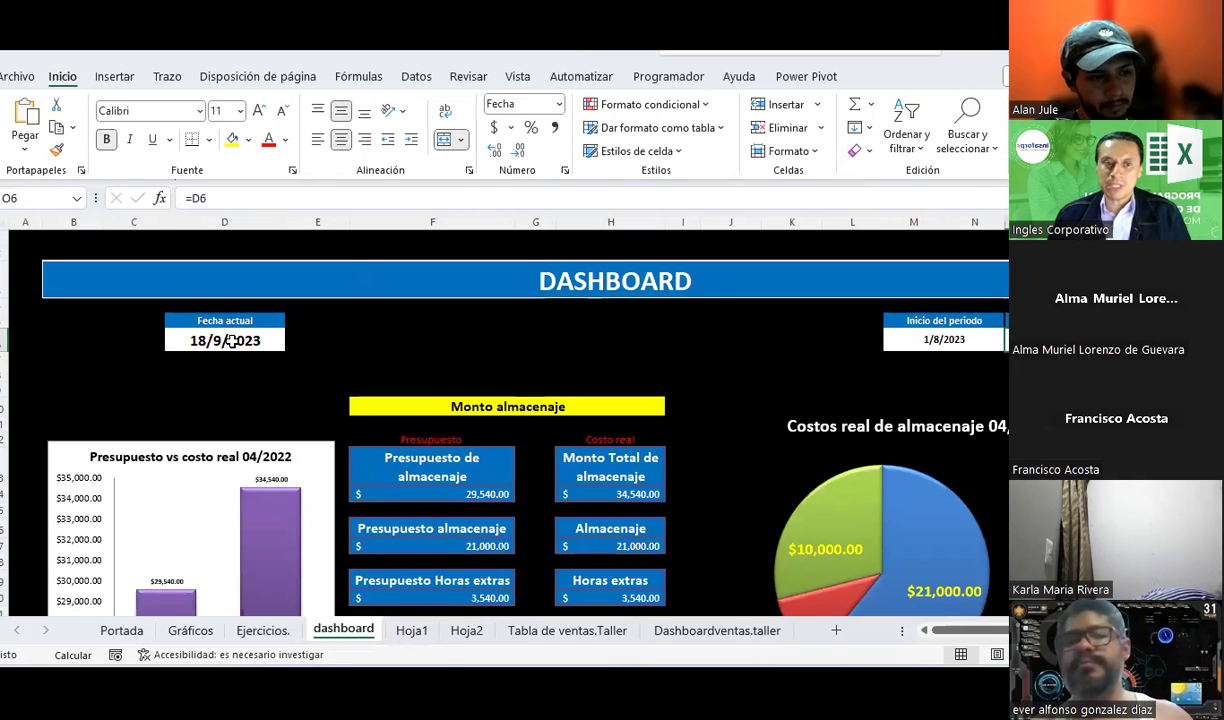
scroll(681, 361, "down", 2)
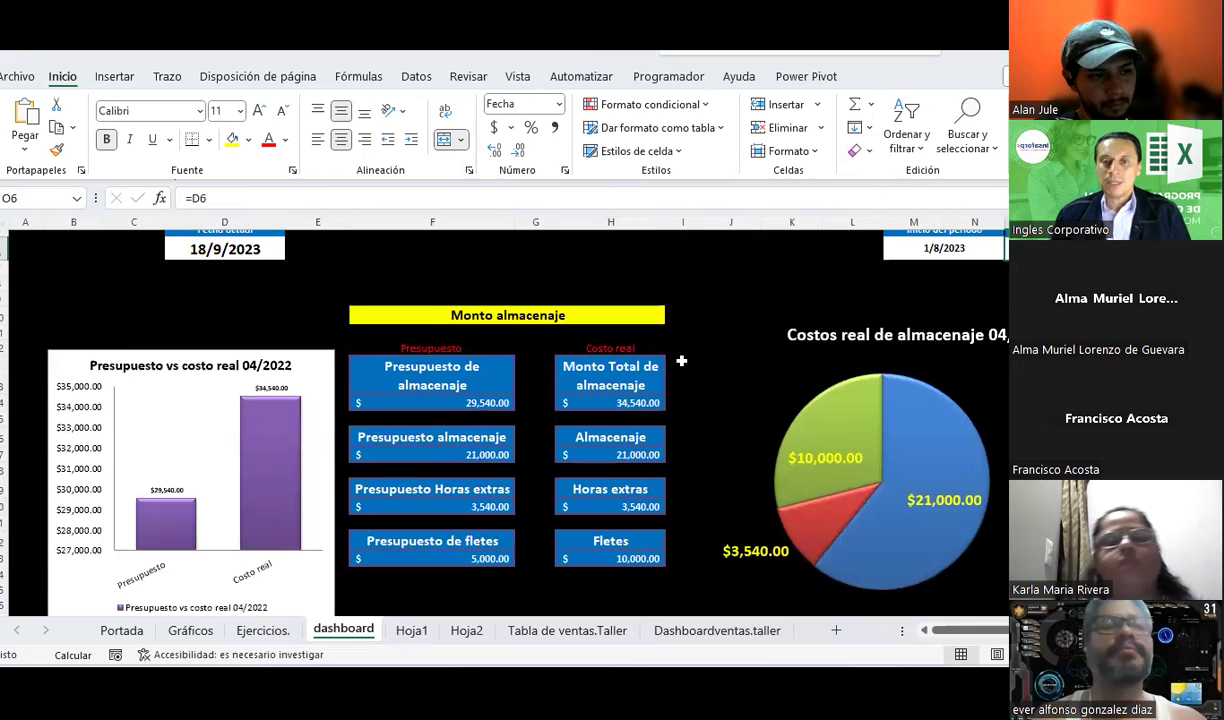
left_click(619, 400)
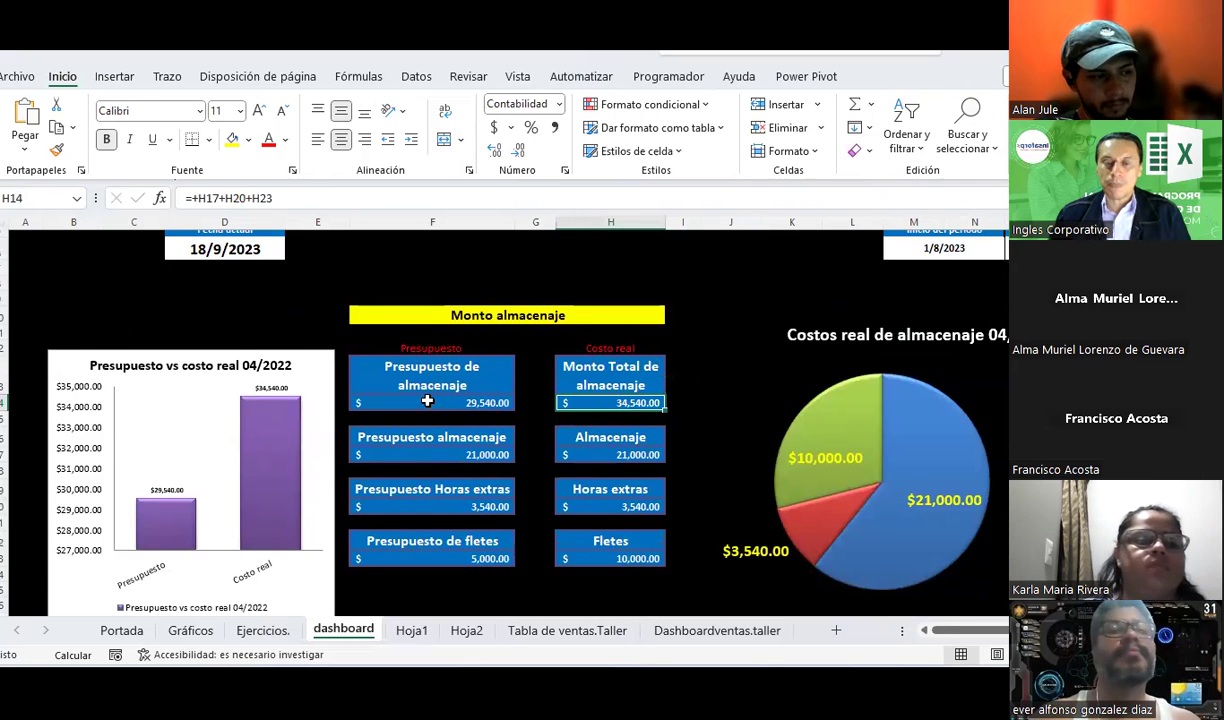
scroll(427, 400, "down", 1)
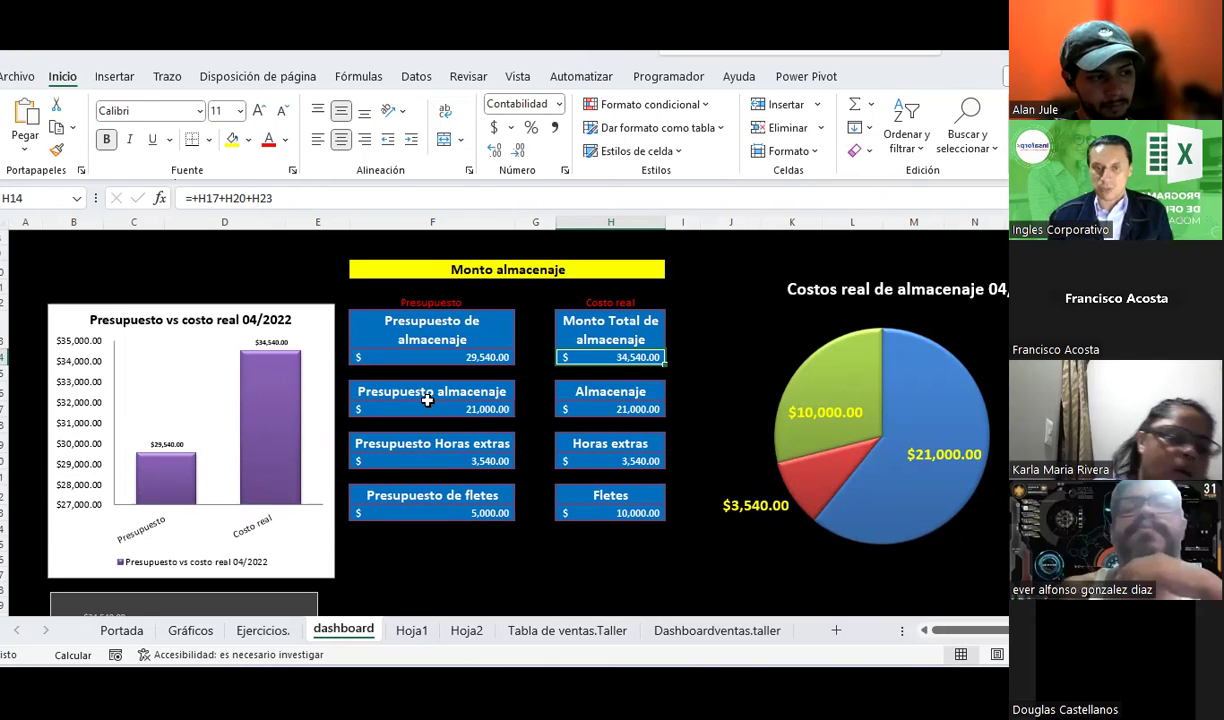
left_click(266, 283)
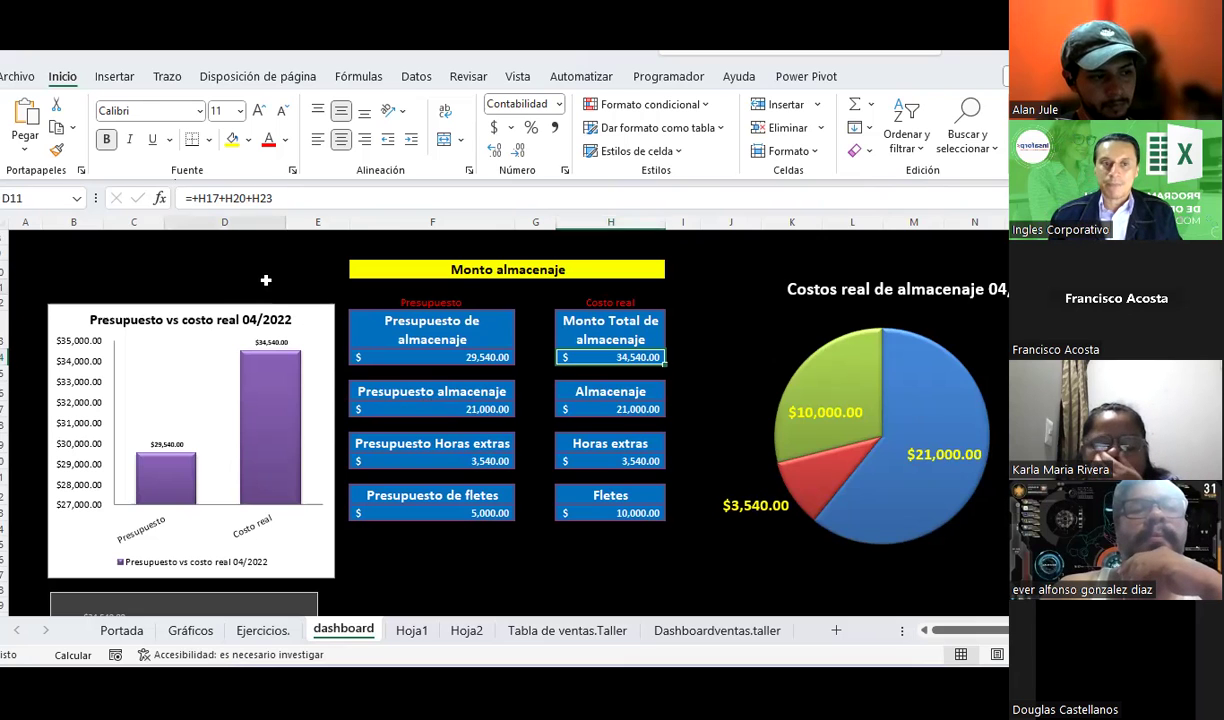
scroll(180, 380, "down", 1)
left_click(80, 320)
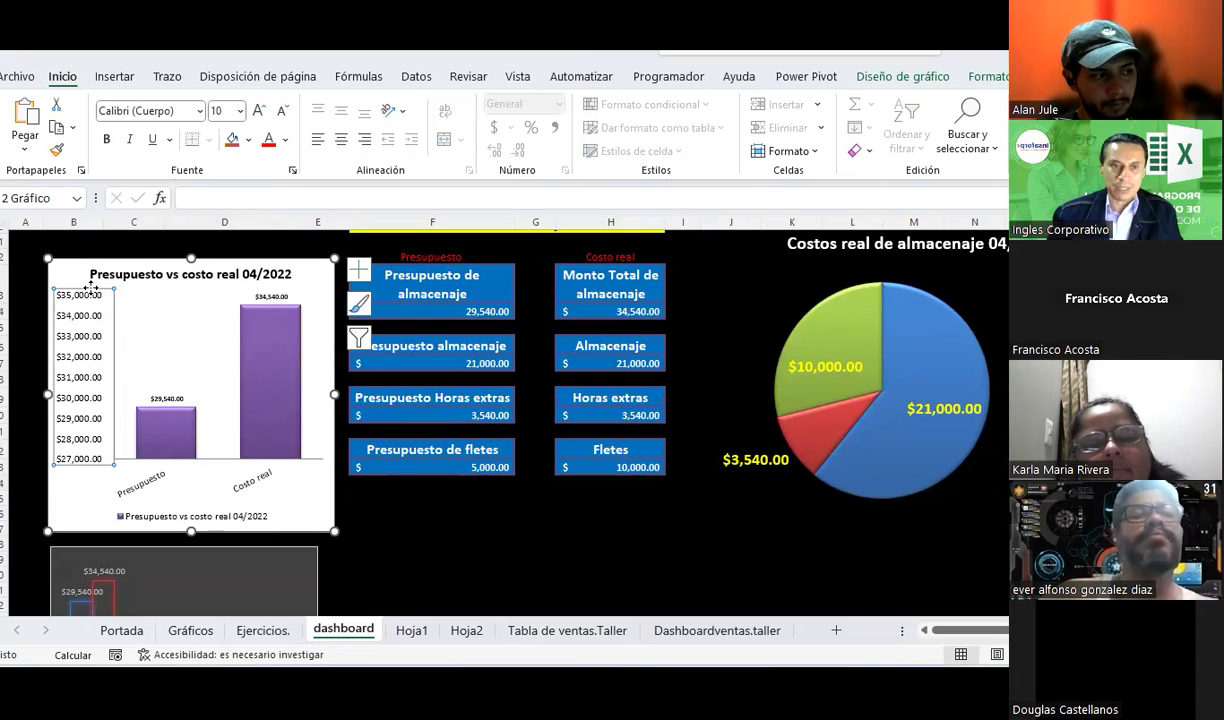
key("Delete")
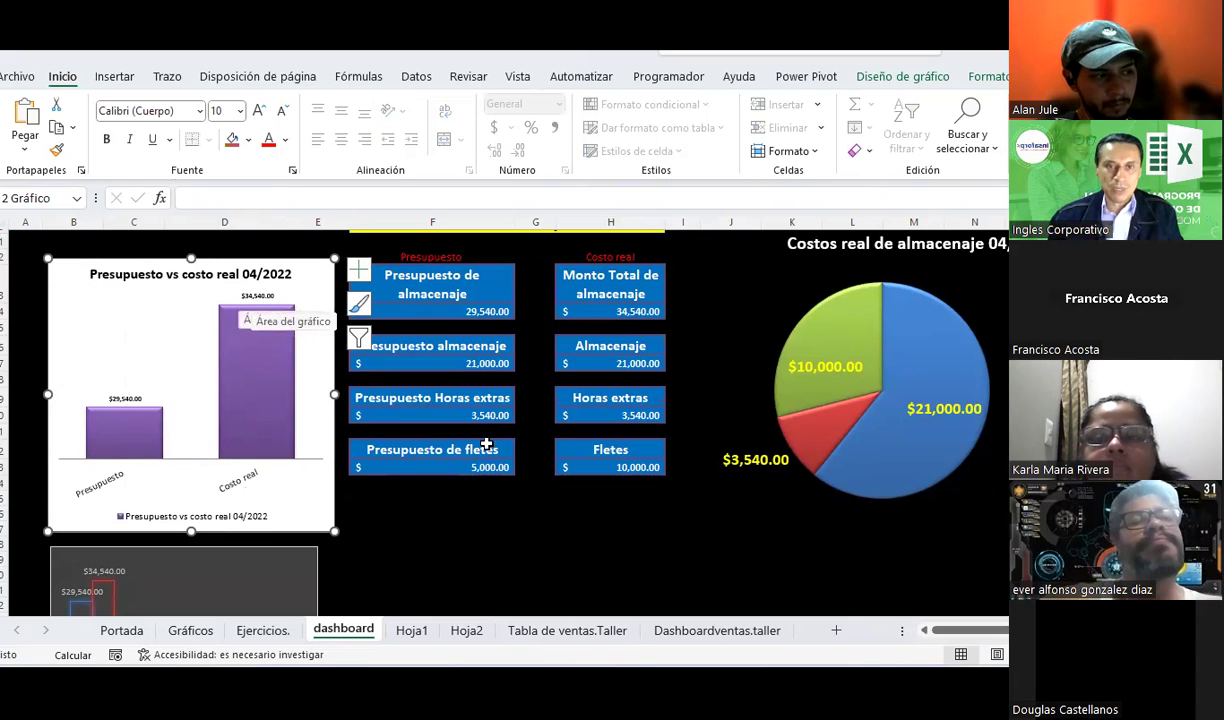
scroll(232, 437, "up", 3, "ctrl")
scroll(232, 437, "up", 1, "ctrl")
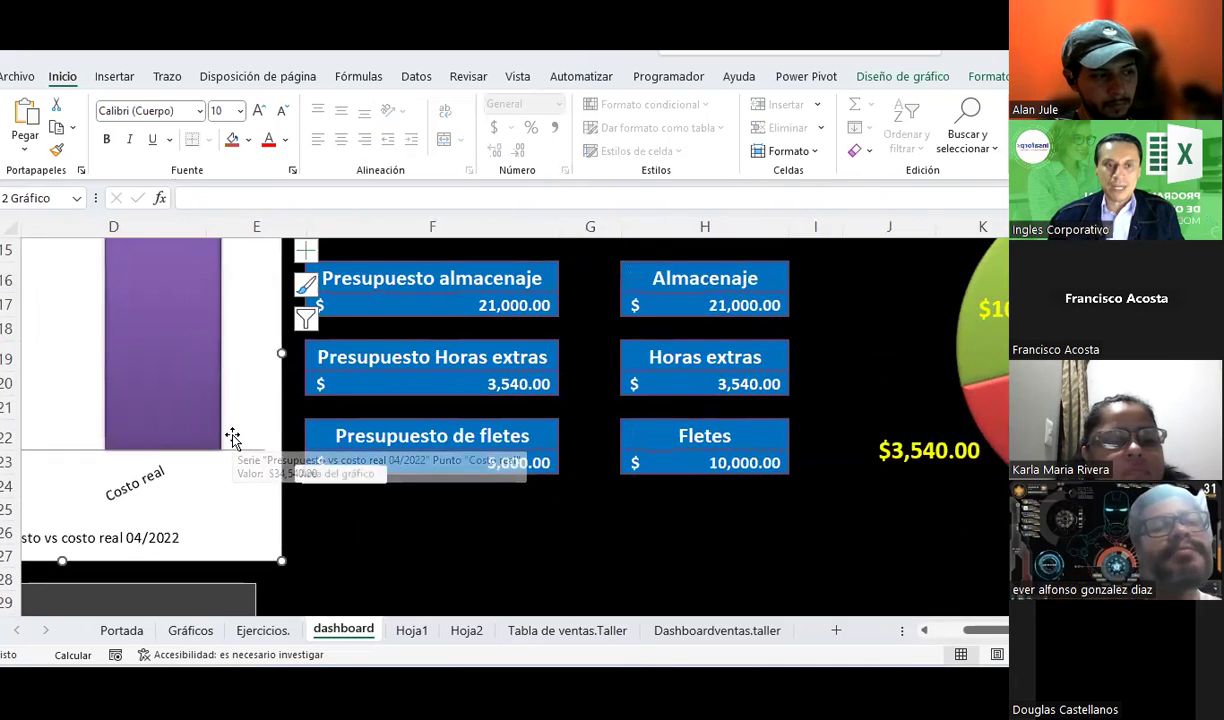
scroll(232, 437, "up", 3)
scroll(858, 581, "down", 2)
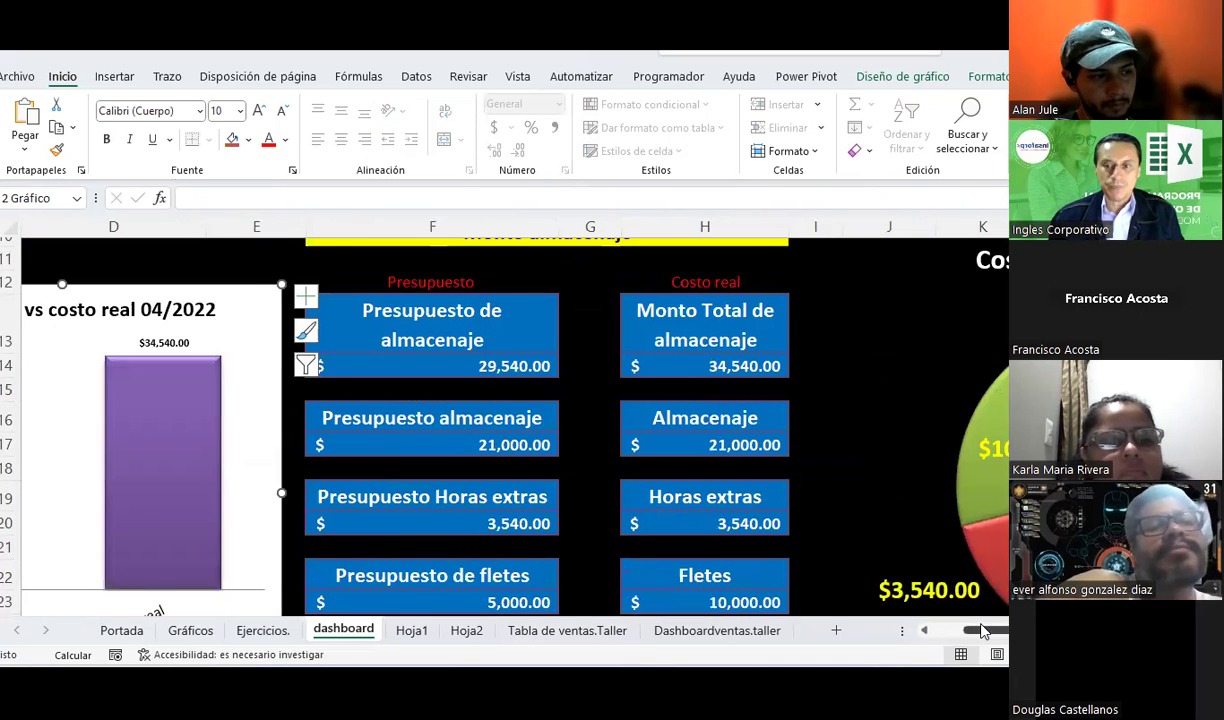
left_click_drag(982, 630, 955, 630)
scroll(186, 418, "down", 1)
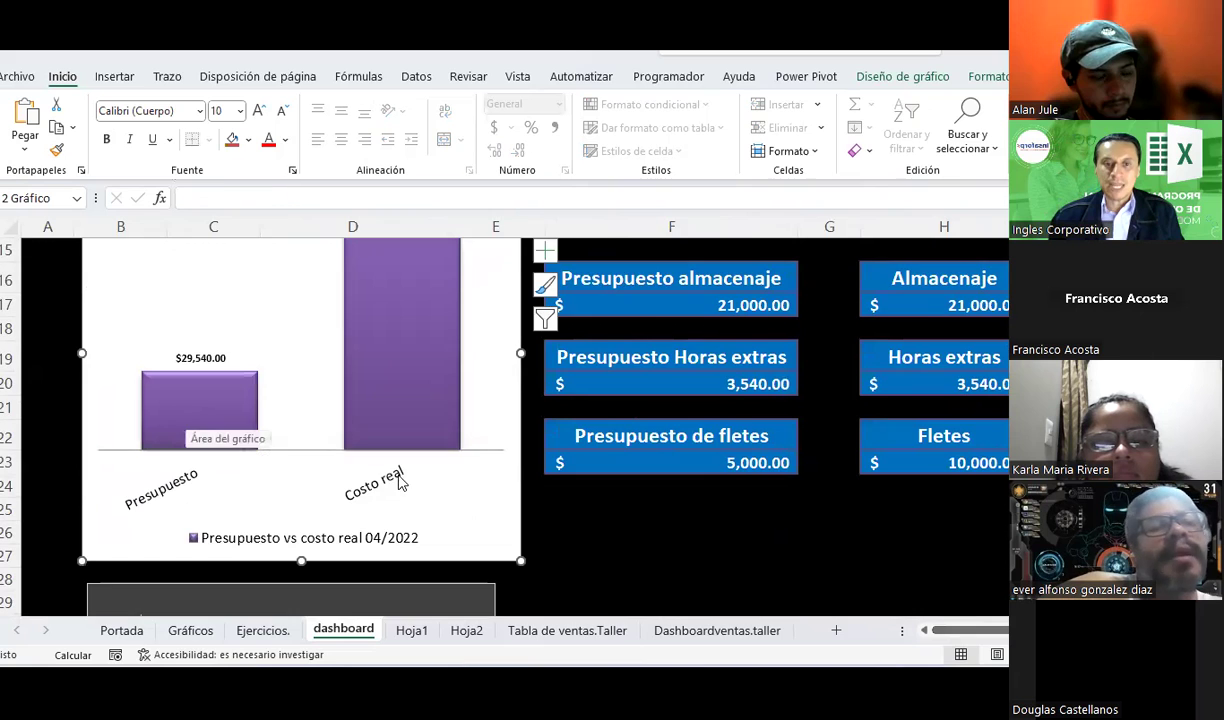
scroll(399, 482, "up", 1)
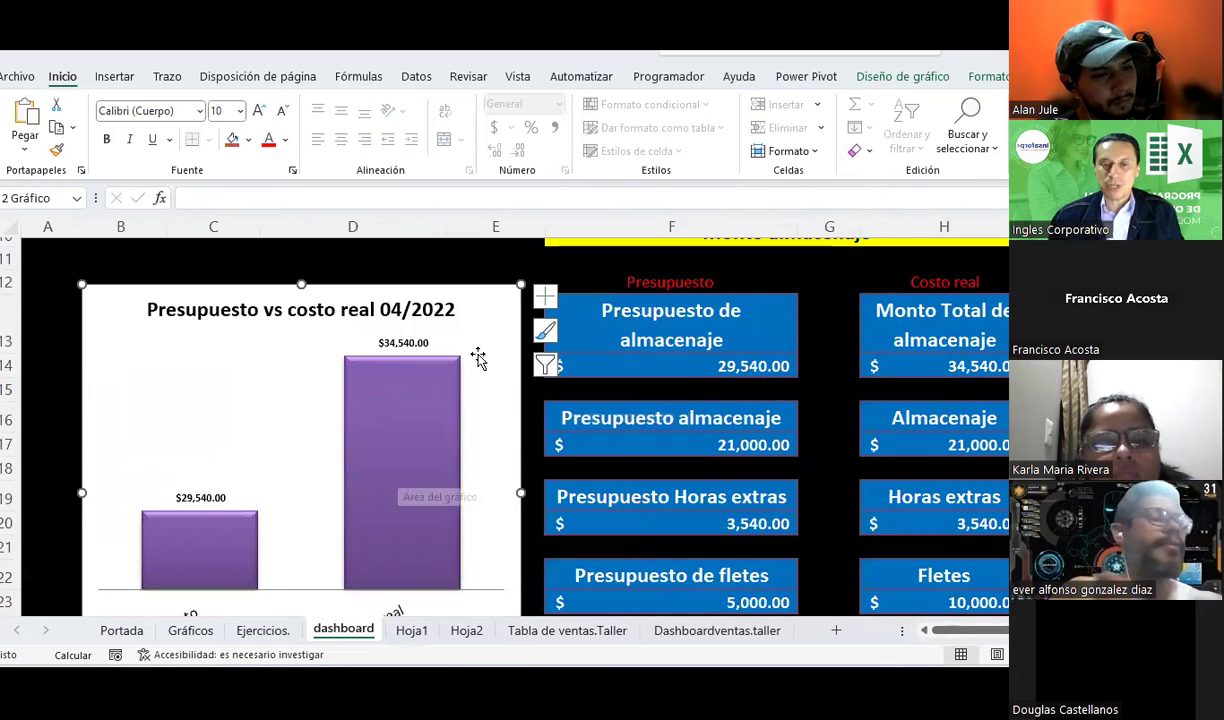
scroll(409, 395, "down", 1)
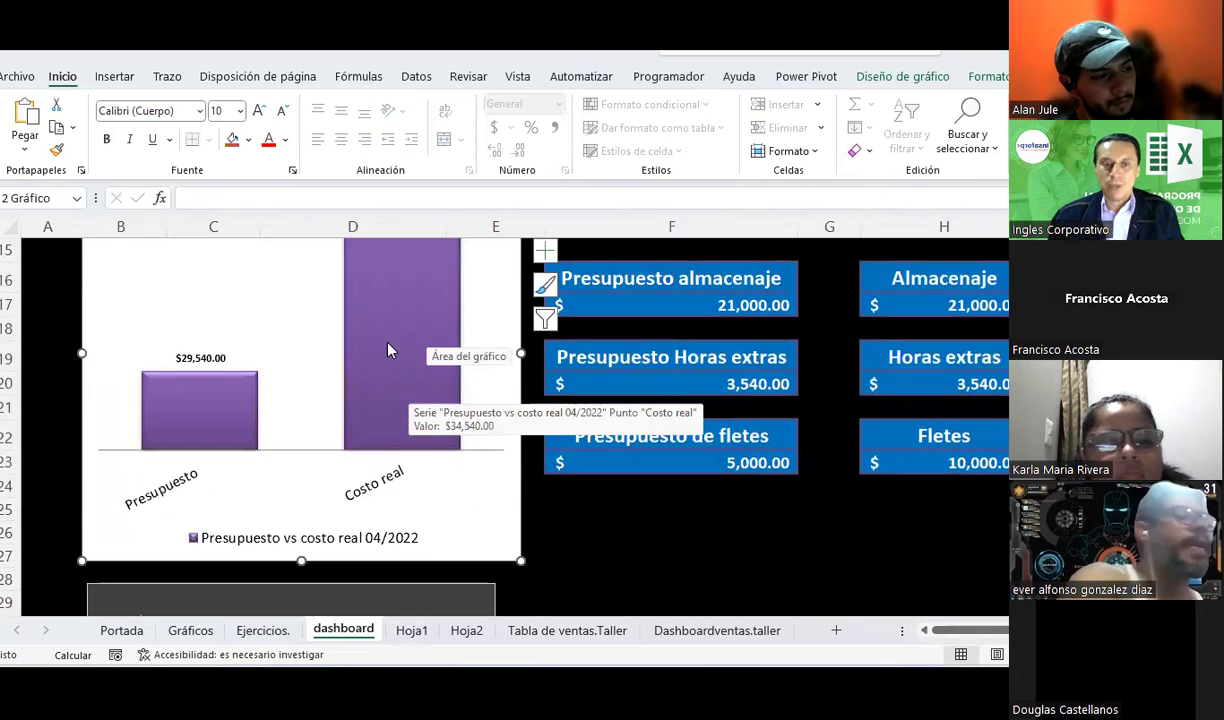
left_click_drag(945, 630, 1005, 630)
scroll(684, 357, "up", 1)
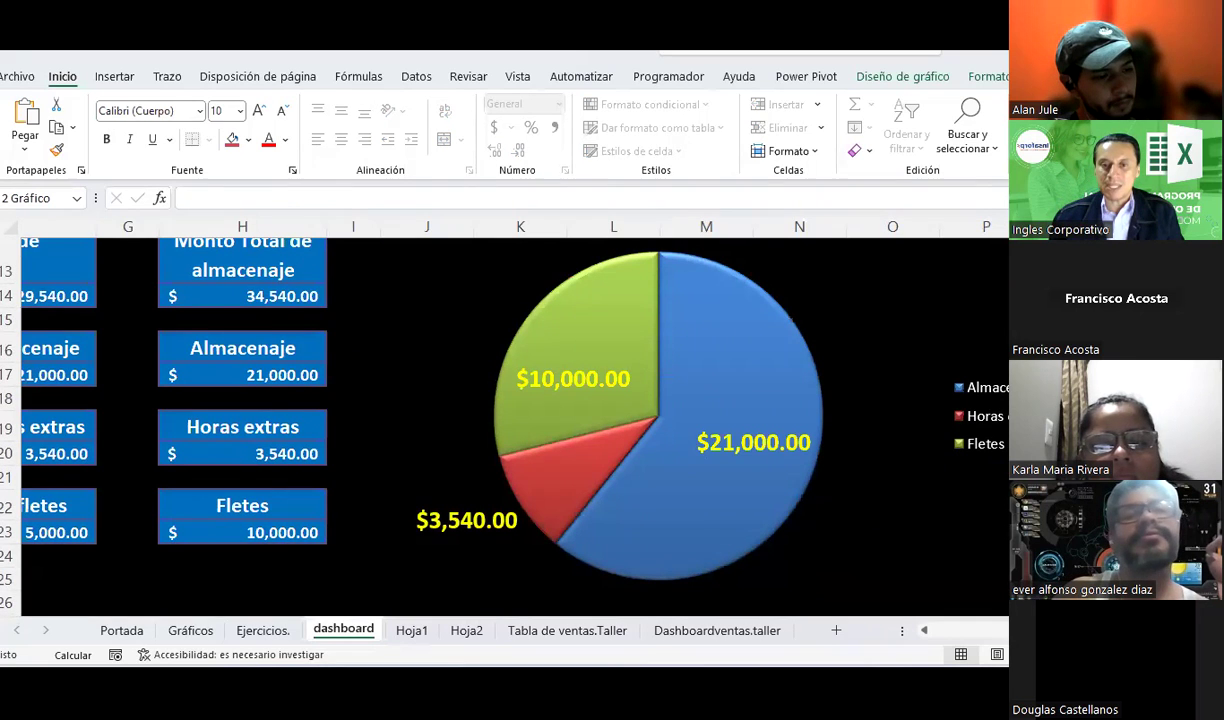
scroll(459, 411, "left", 6)
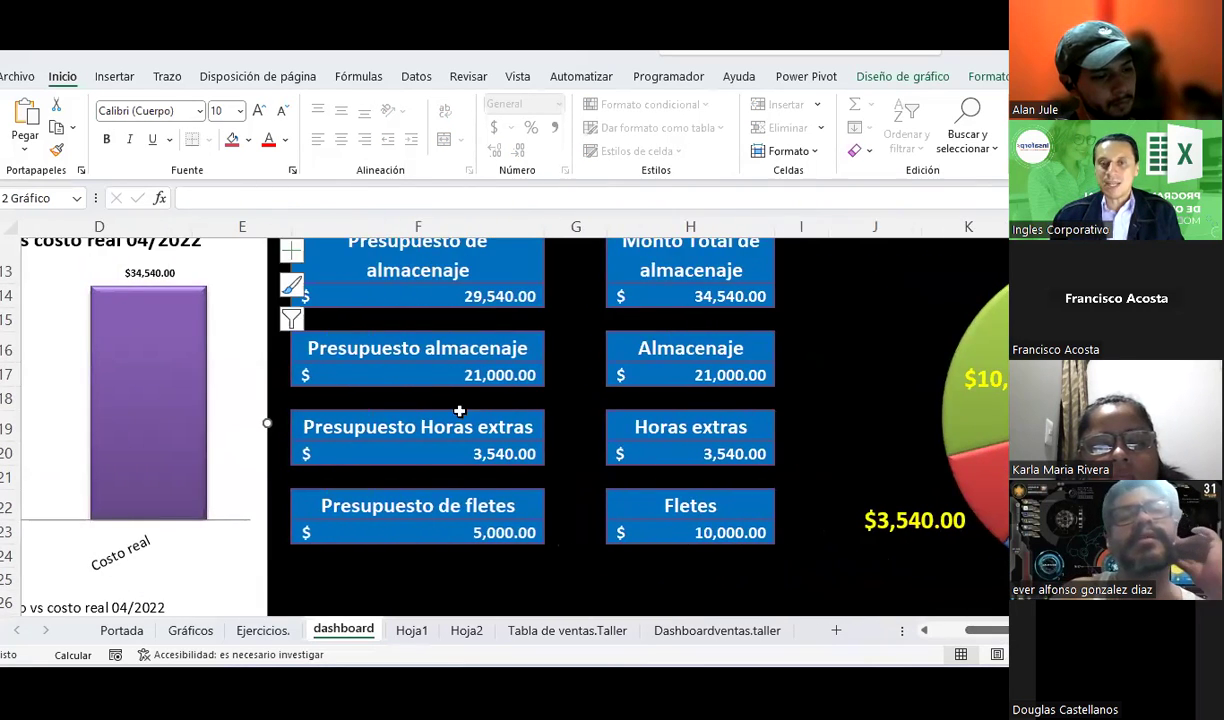
left_click(440, 375)
key("Right")
key("Right")
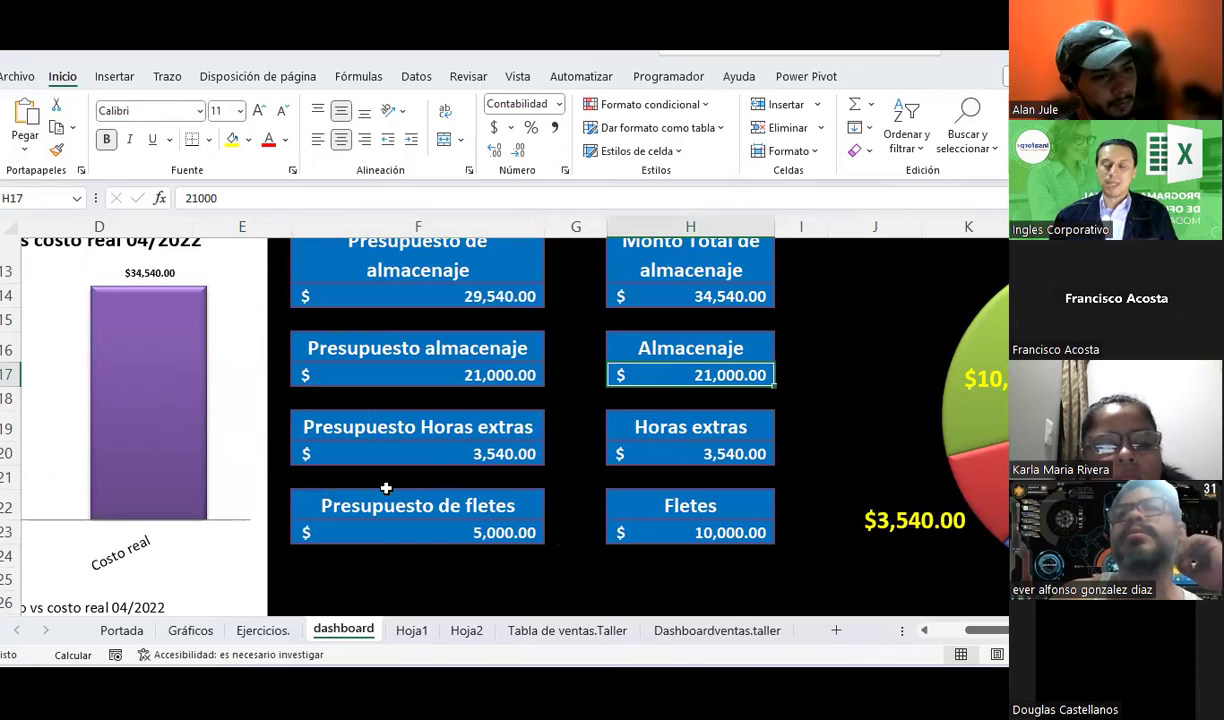
scroll(386, 488, "down", 2)
scroll(386, 488, "down", 2)
scroll(388, 488, "down", 3)
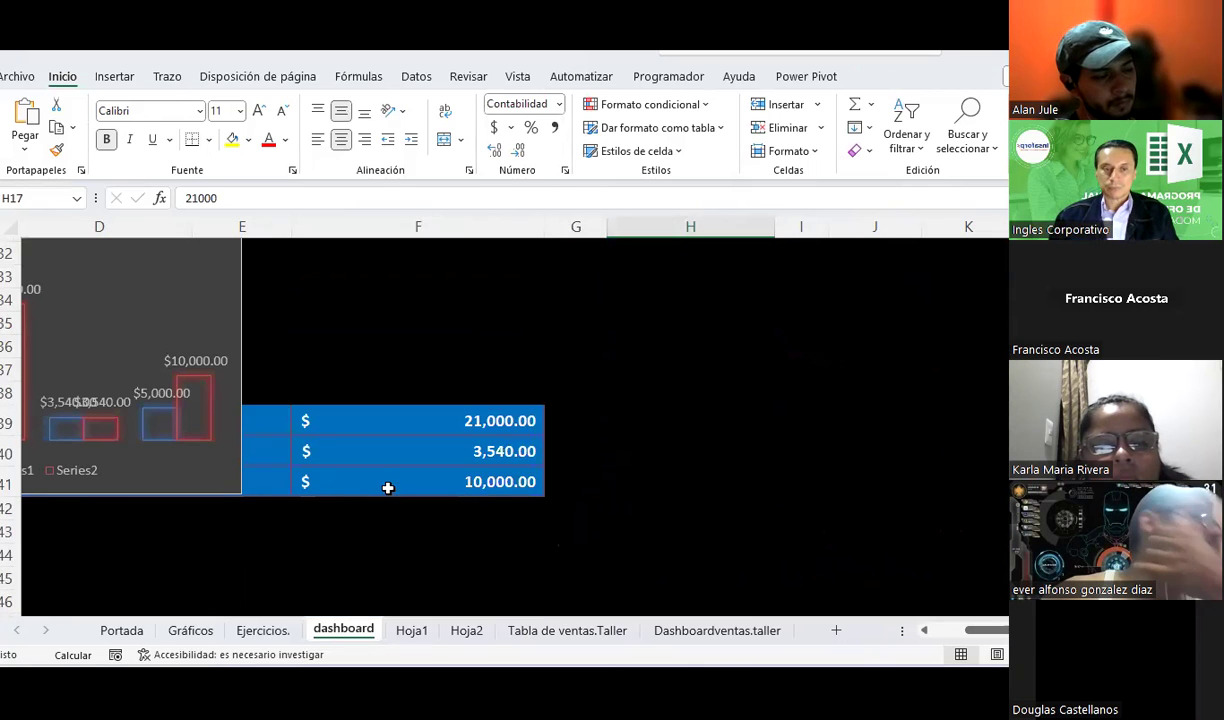
scroll(990, 632, "left", 3)
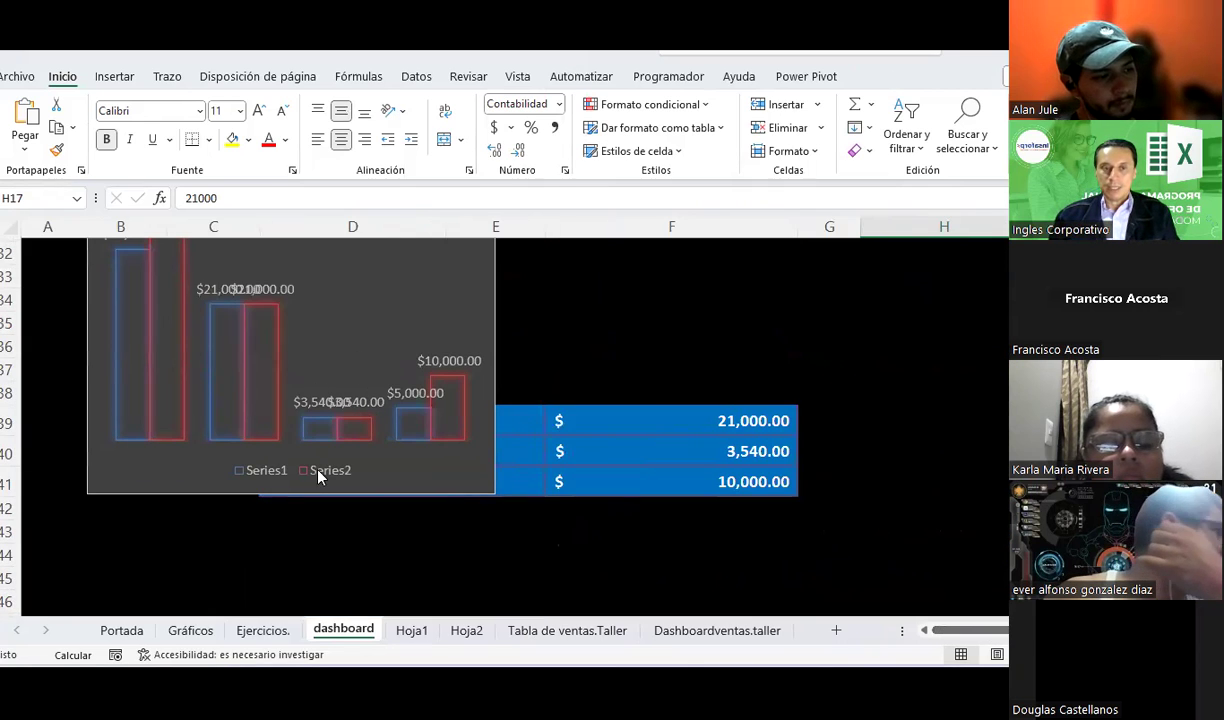
scroll(303, 448, "up", 3)
scroll(318, 473, "up", 3)
scroll(318, 473, "up", 1)
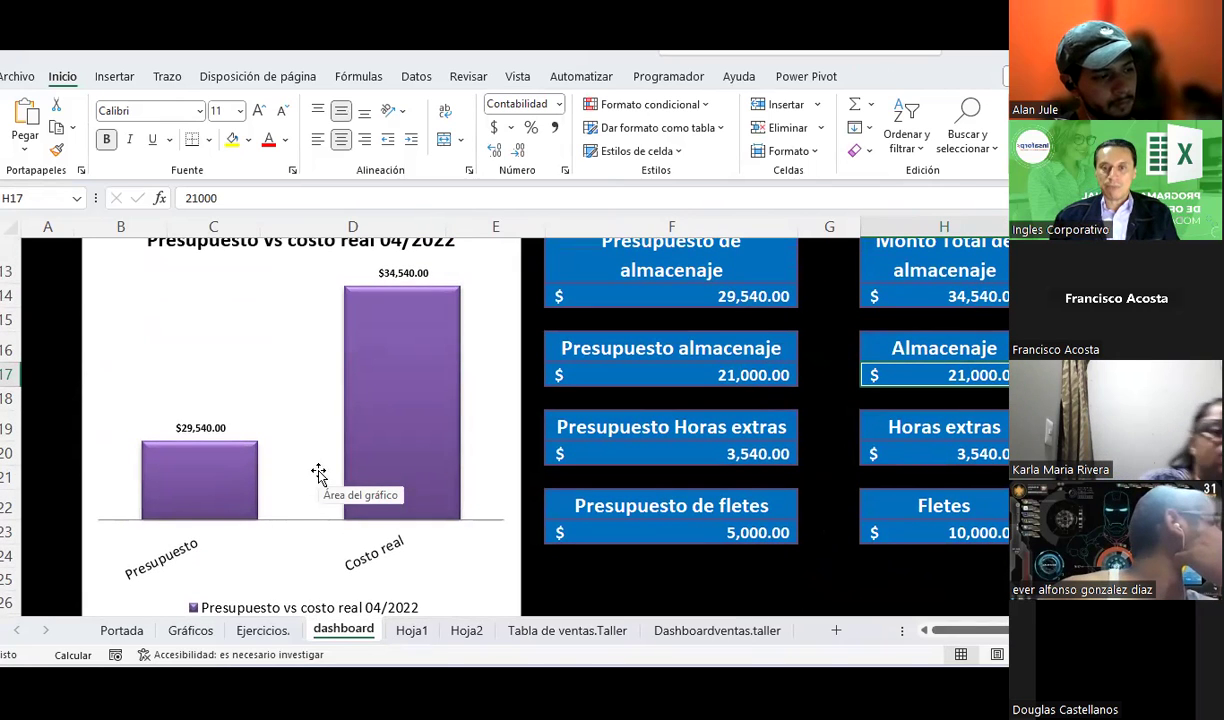
scroll(740, 498, "right", 3)
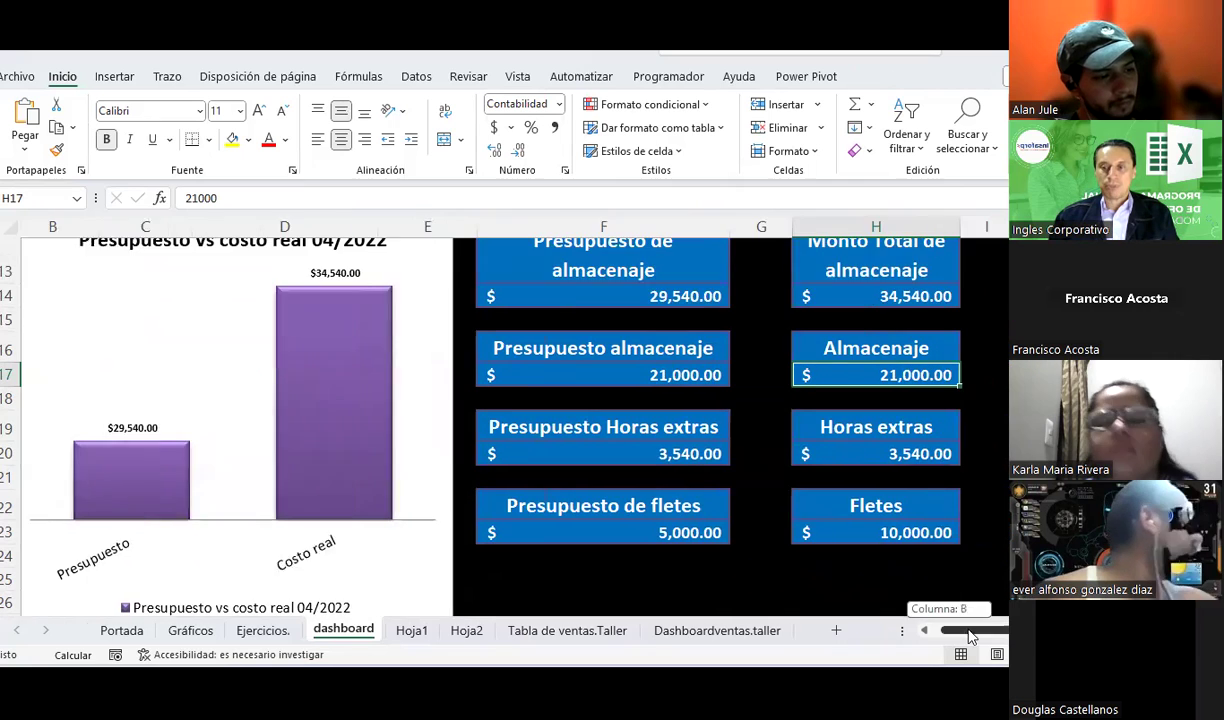
scroll(760, 483, "up", 1)
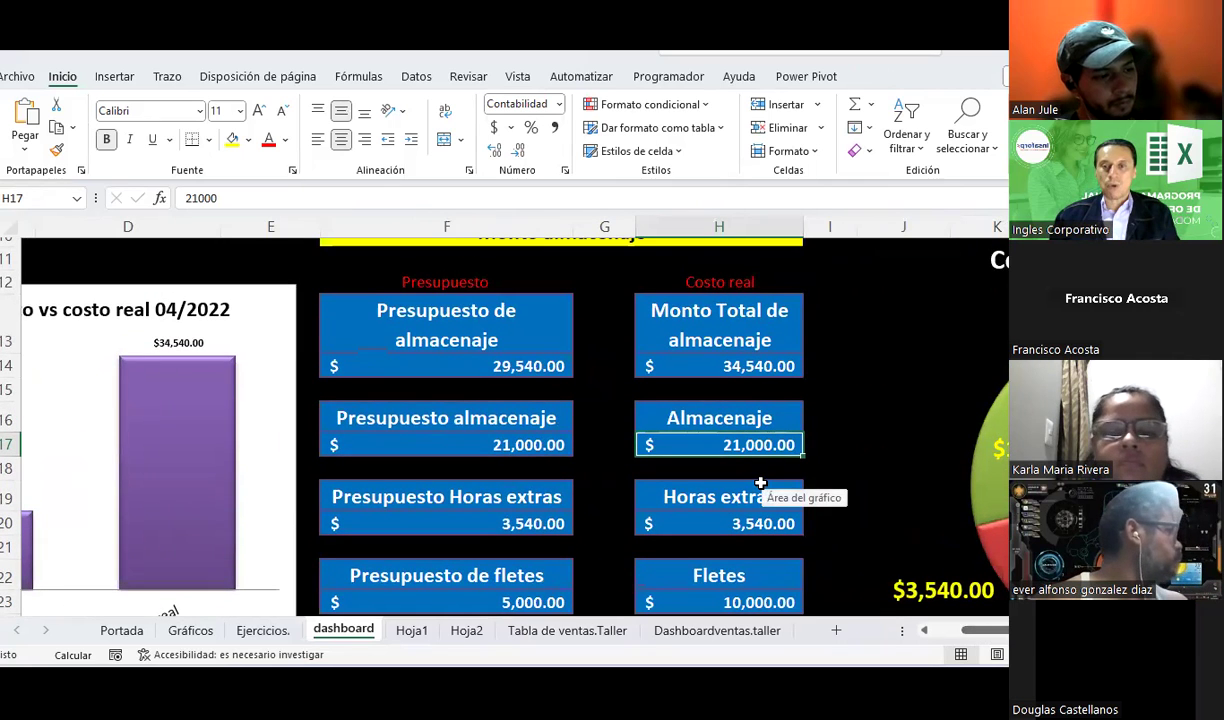
scroll(760, 483, "down", 2)
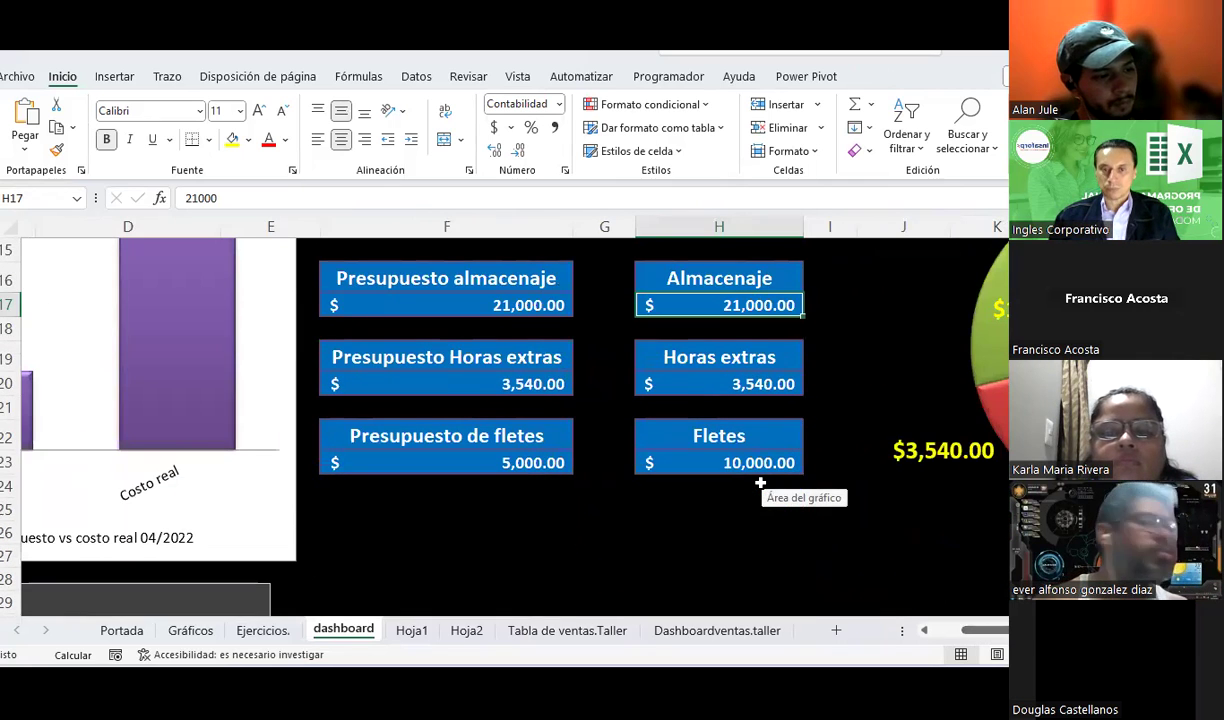
scroll(760, 483, "up", 1)
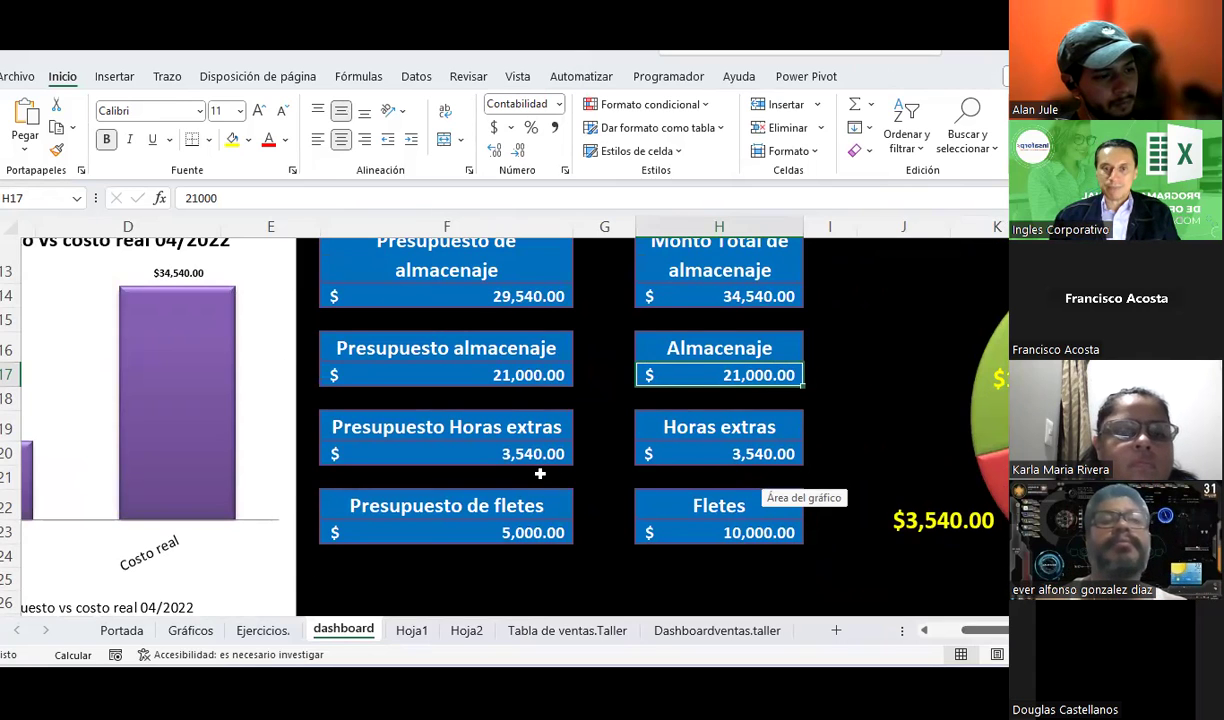
Insert a clustered column chart of freight amounts F23 ($5,000) and H23 ($10,000).
left_click(511, 533)
left_click(722, 532, "ctrl")
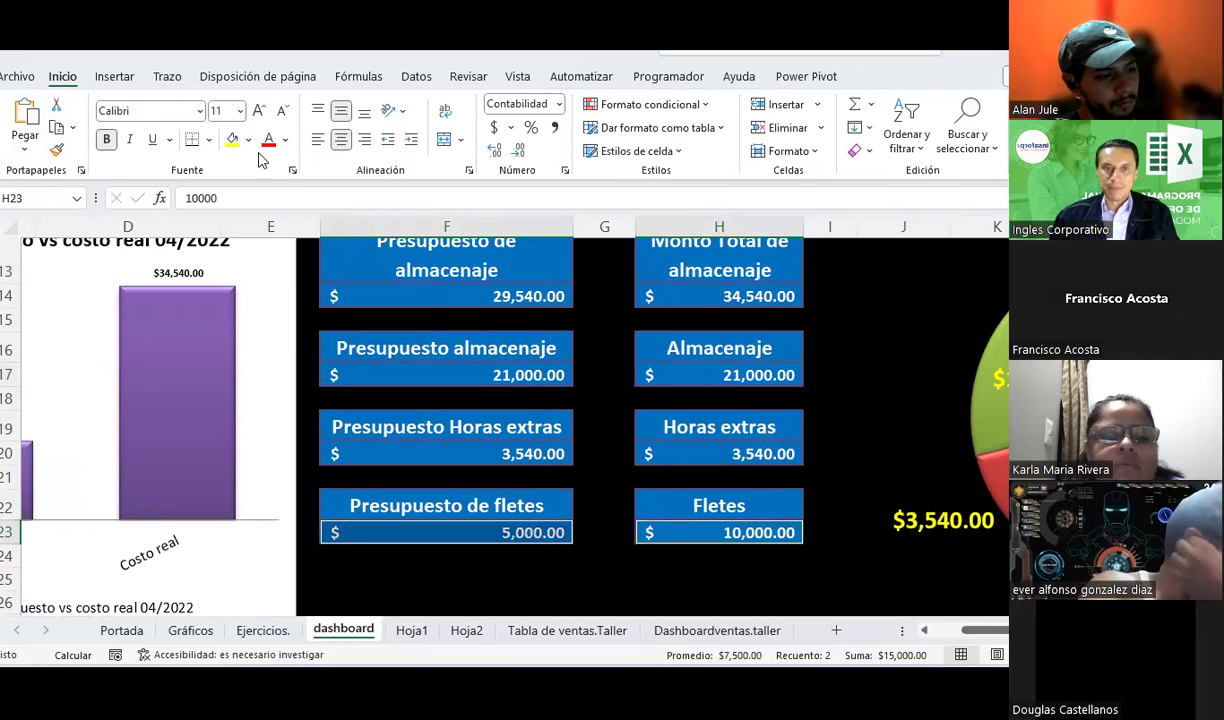
left_click(127, 78)
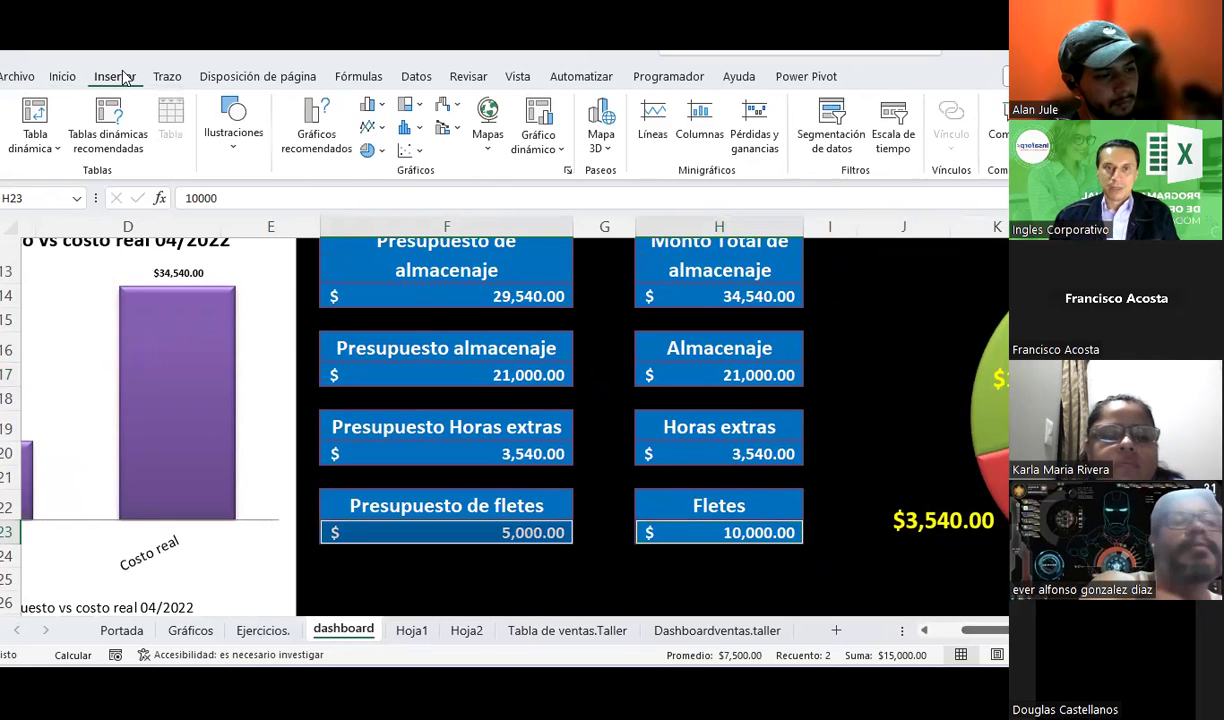
left_click(375, 105)
left_click(382, 165)
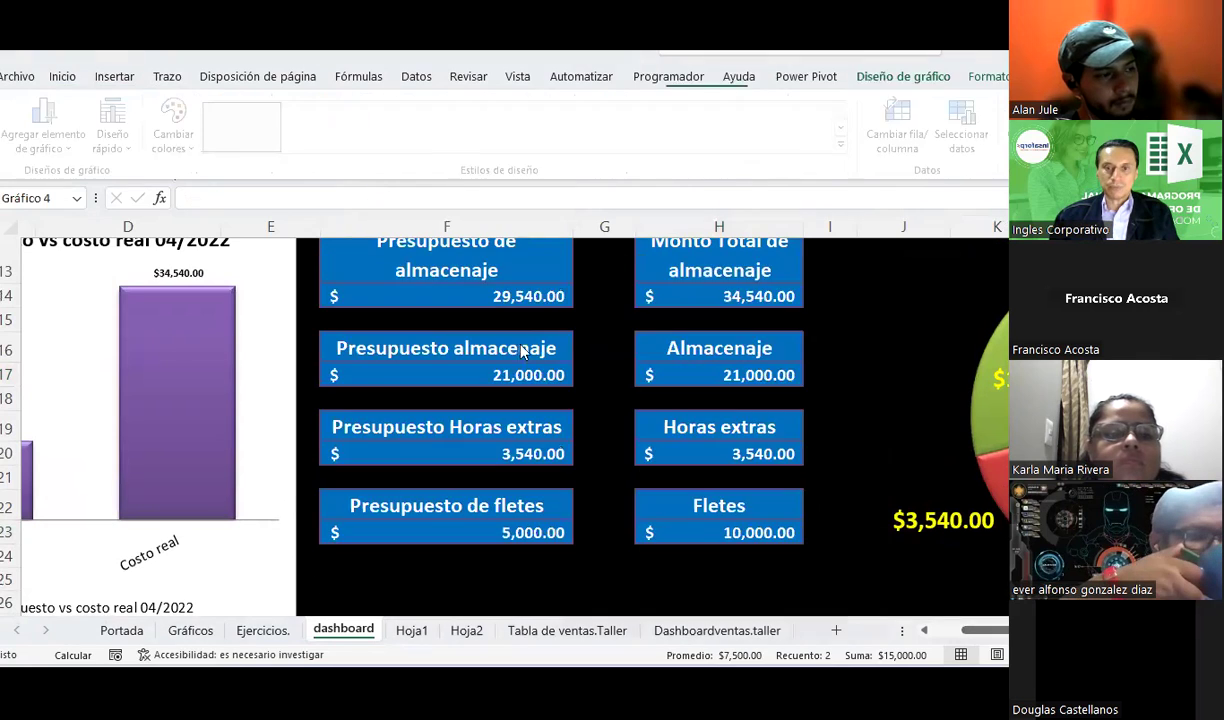
Move the freight chart below the freight boxes and shrink it.
scroll(605, 418, "down", 2)
scroll(605, 418, "down", 1)
left_click(422, 280)
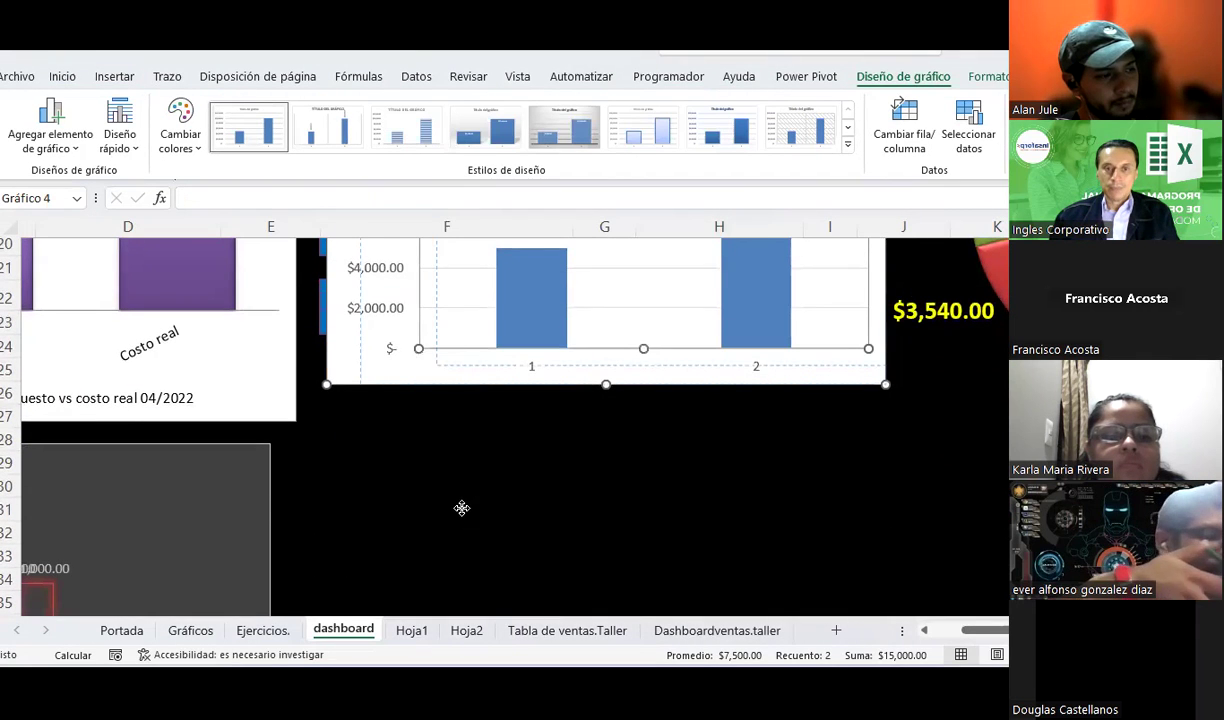
left_click_drag(363, 347, 433, 598)
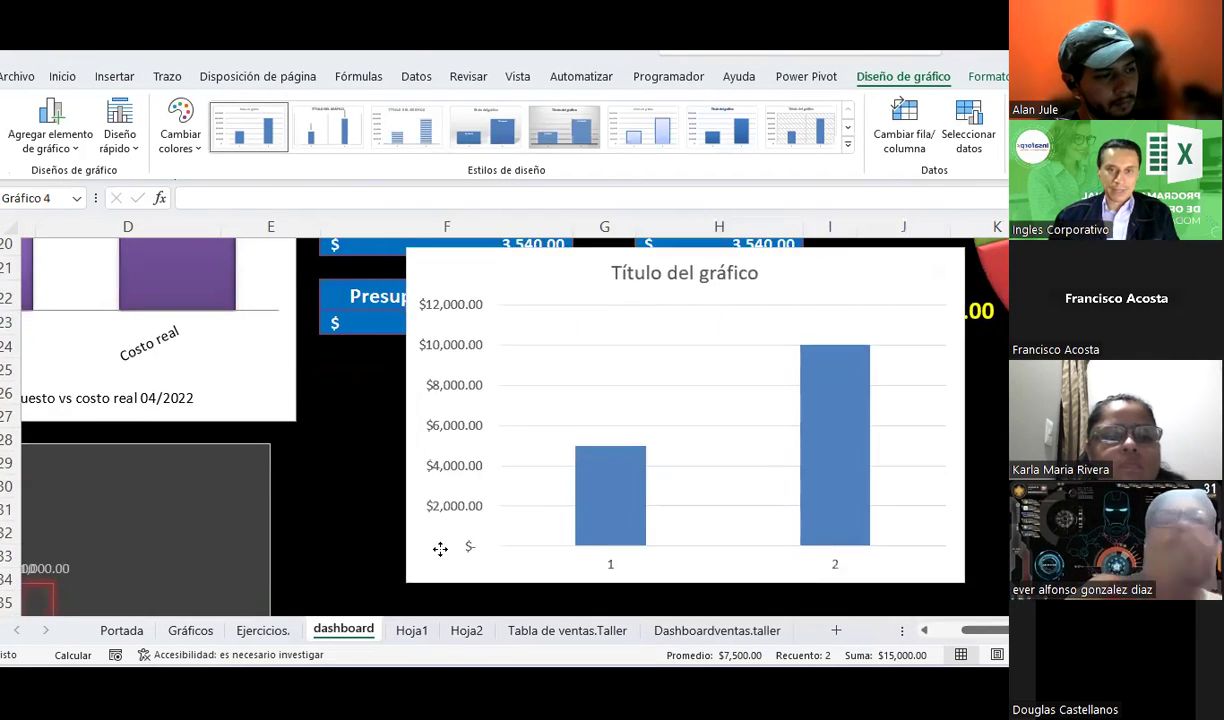
mouse_move(397, 305)
left_mouse_down()
mouse_move(555, 459)
mouse_move(367, 376)
left_mouse_up()
Delete the chart's vertical axis and apply the fifth style, a grey gradient with data labels.
left_click(392, 418)
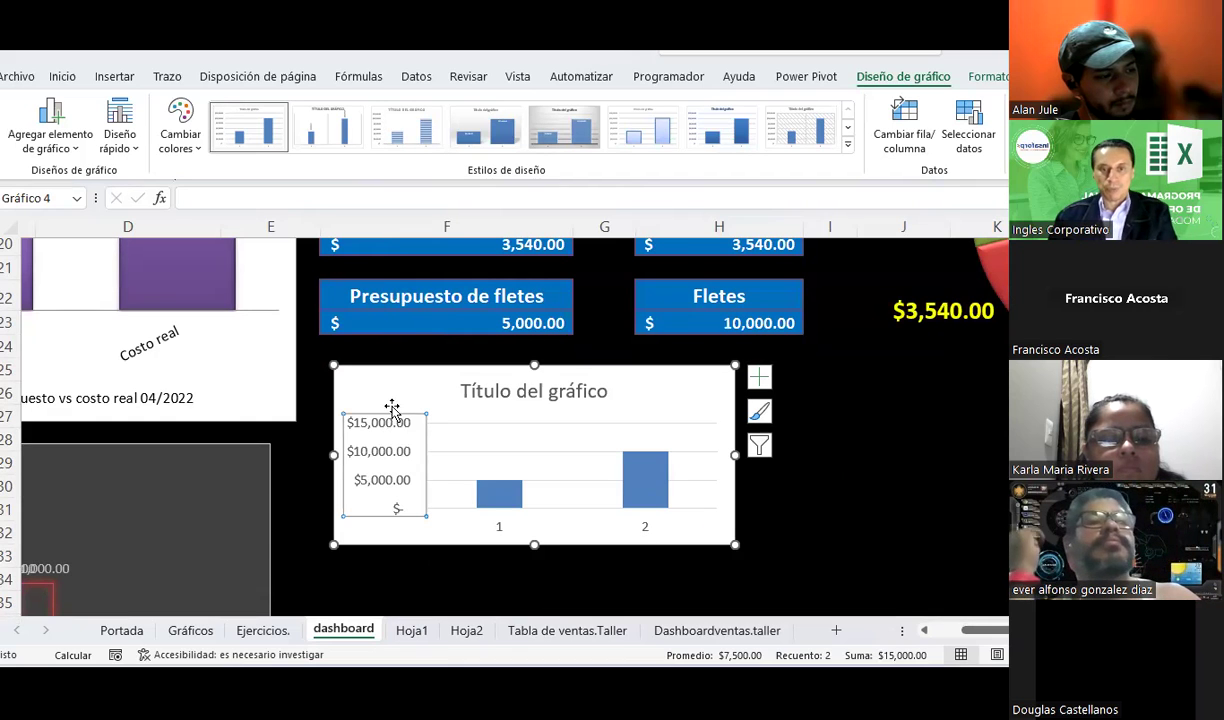
key("Delete")
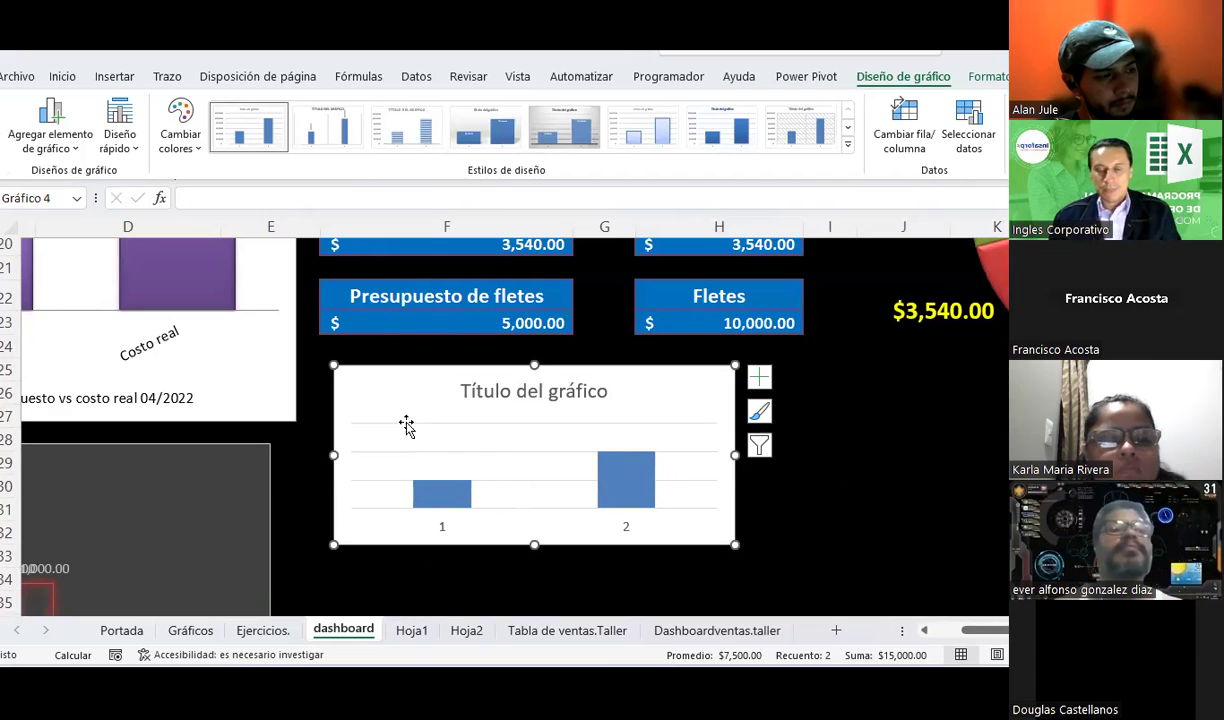
left_click(555, 122)
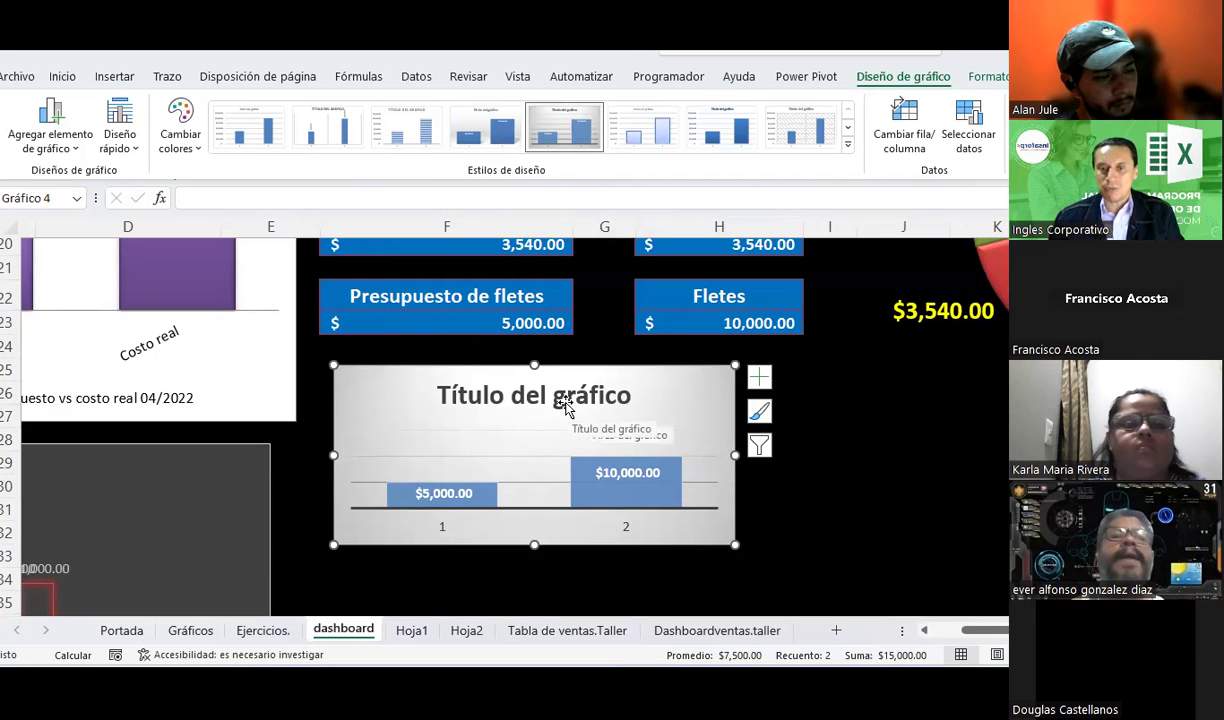
scroll(565, 405, "down", 1)
scroll(563, 405, "up", 3)
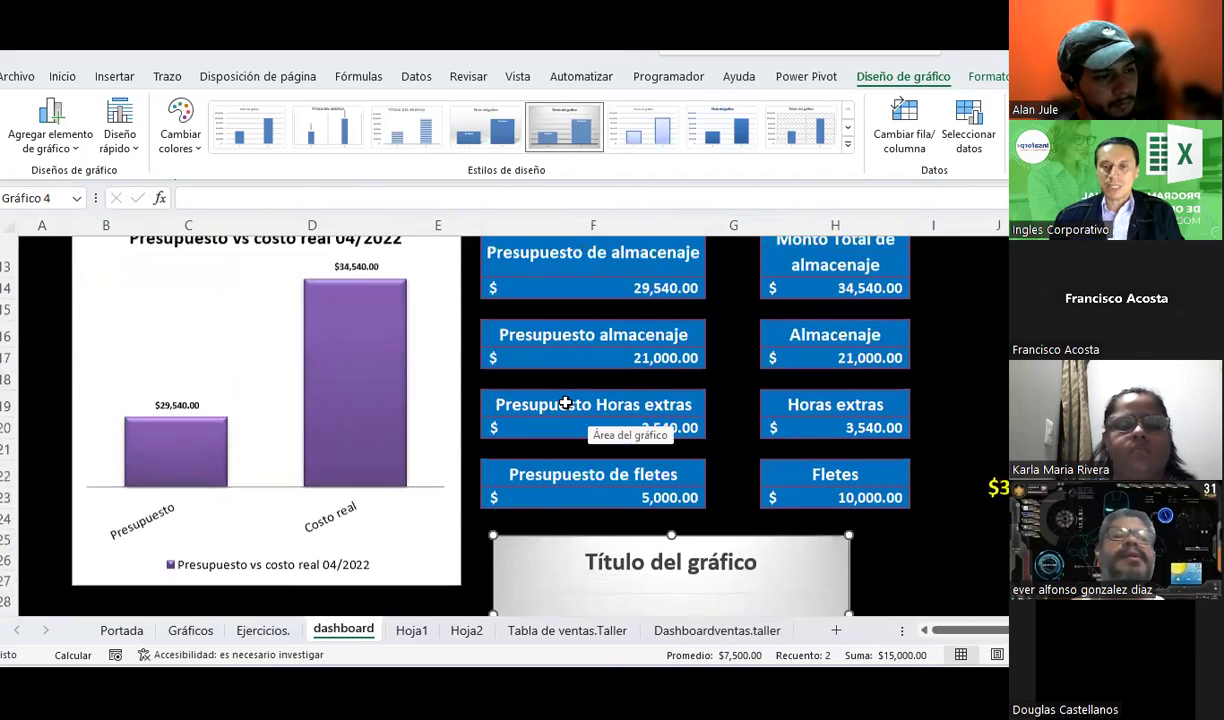
left_click(692, 316)
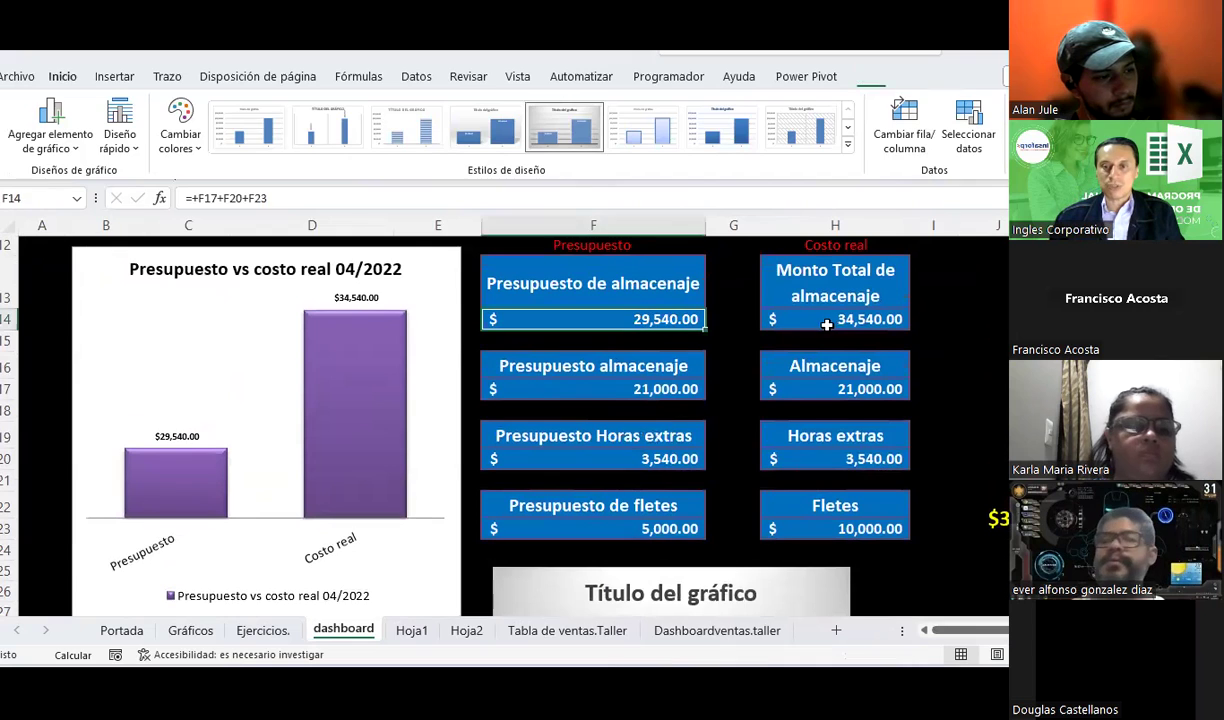
left_click(651, 373)
left_click(791, 385)
left_click(640, 458)
left_click(800, 450)
left_click(631, 529)
left_click(778, 529)
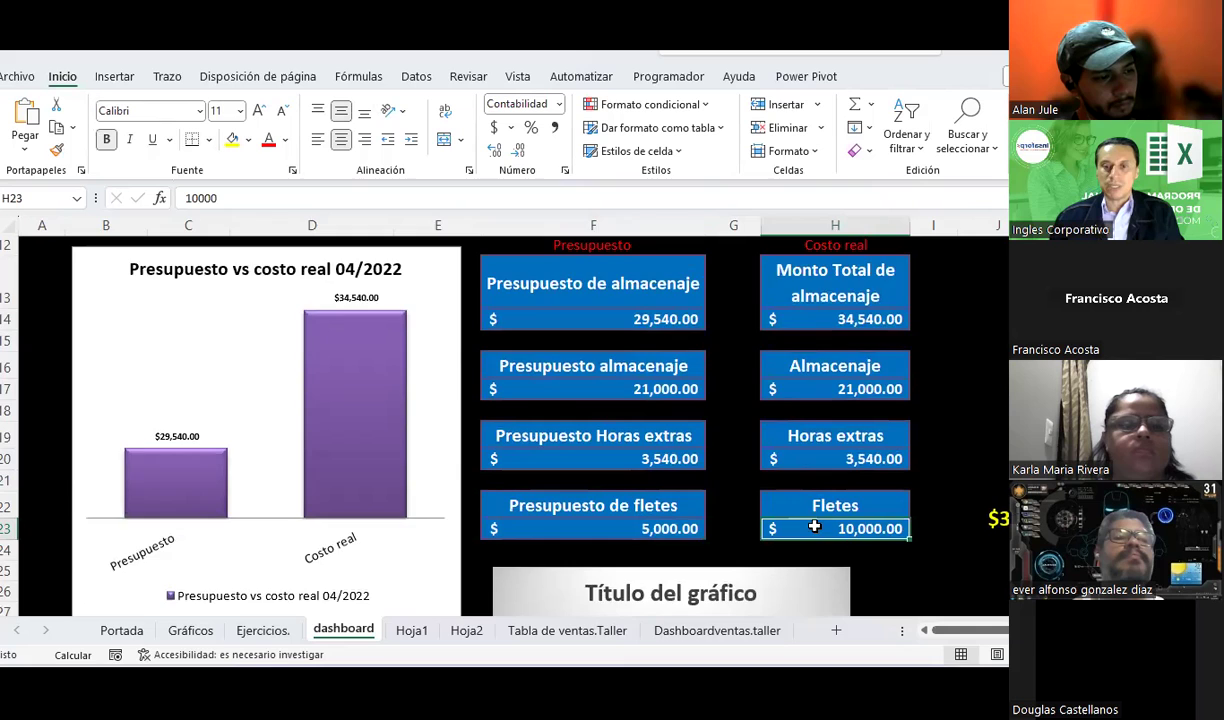
scroll(768, 453, "down", 3)
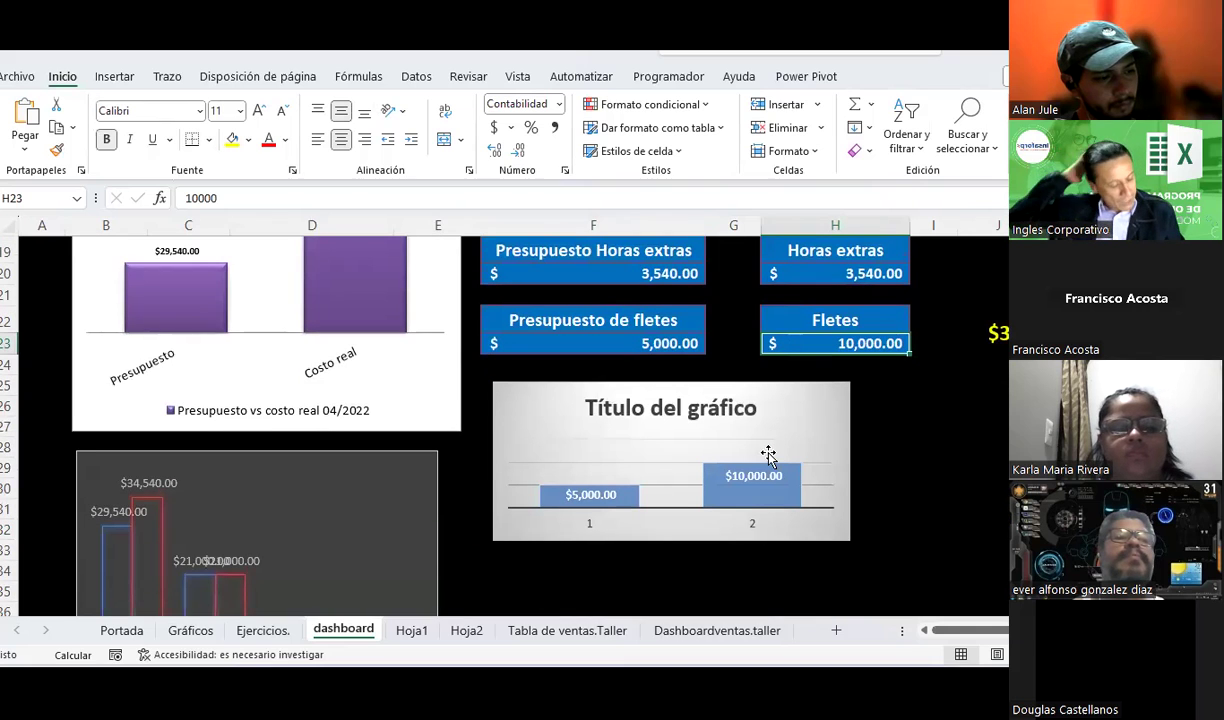
Switch to the Dashboardventas.taller sheet and scroll up through its sales charts.
left_click(688, 630)
scroll(416, 289, "up", 2)
scroll(410, 288, "up", 3)
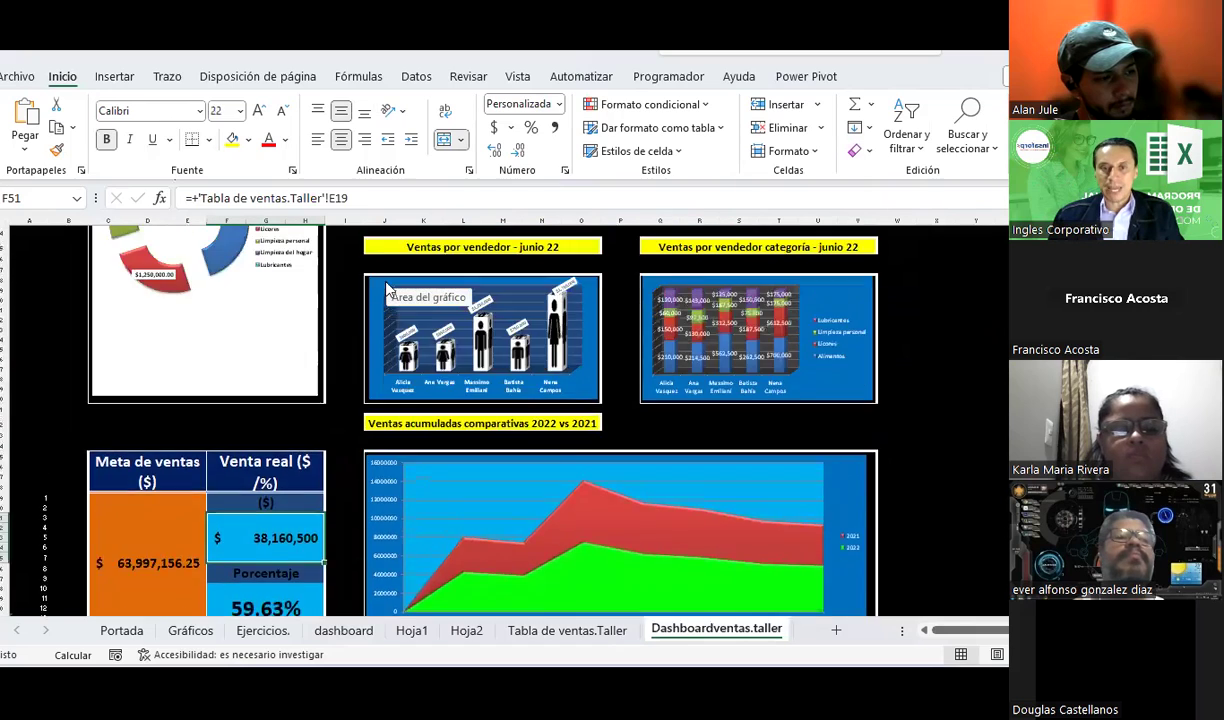
scroll(400, 286, "up", 3)
scroll(386, 284, "up", 2)
scroll(380, 278, "up", 3)
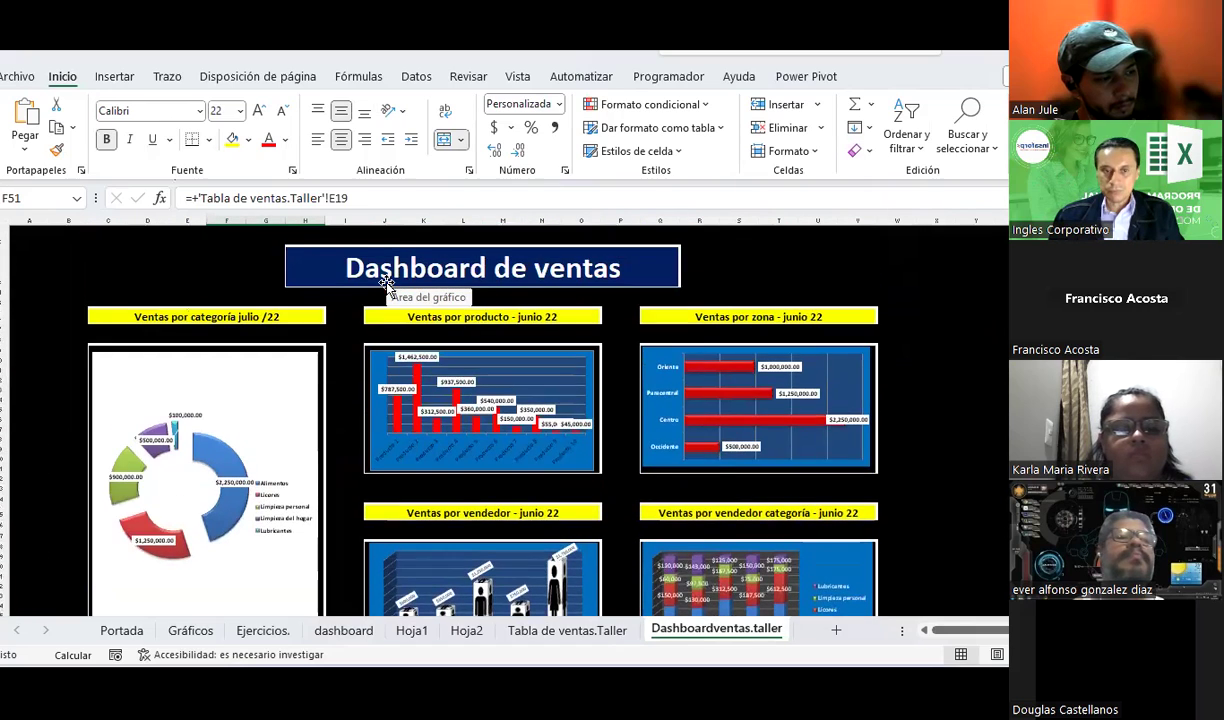
scroll(369, 270, "down", 1)
scroll(369, 270, "up", 2, "ctrl")
scroll(273, 368, "up", 2, "ctrl")
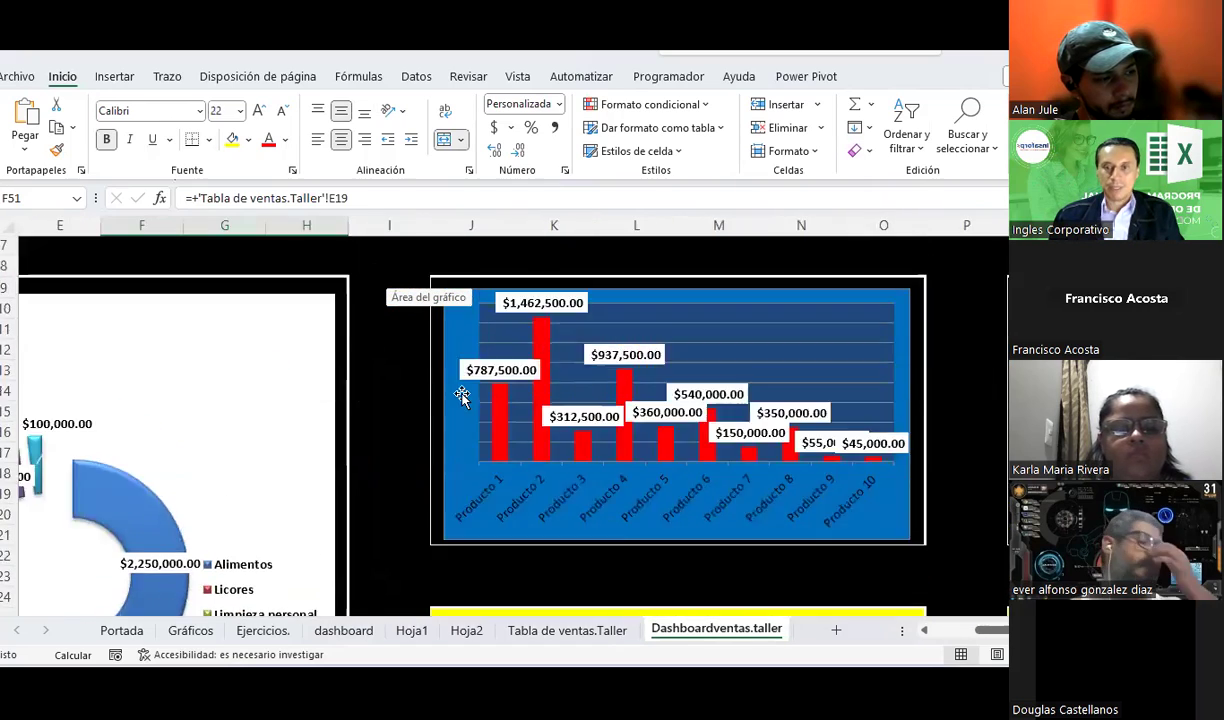
scroll(462, 391, "up", 2)
Scroll back down the dashboard, then Alt+Tab to the satisfaction survey form.
scroll(462, 394, "down", 1, "ctrl")
scroll(462, 394, "down", 3)
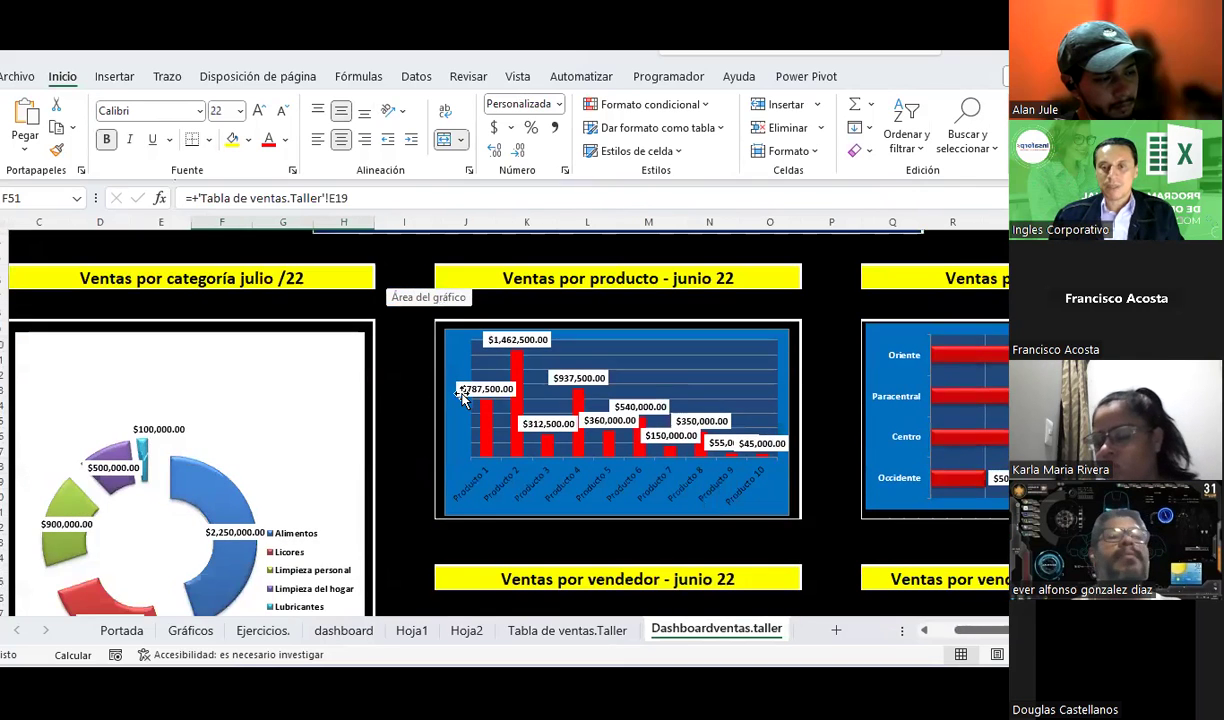
scroll(462, 396, "down", 2)
scroll(463, 400, "down", 1)
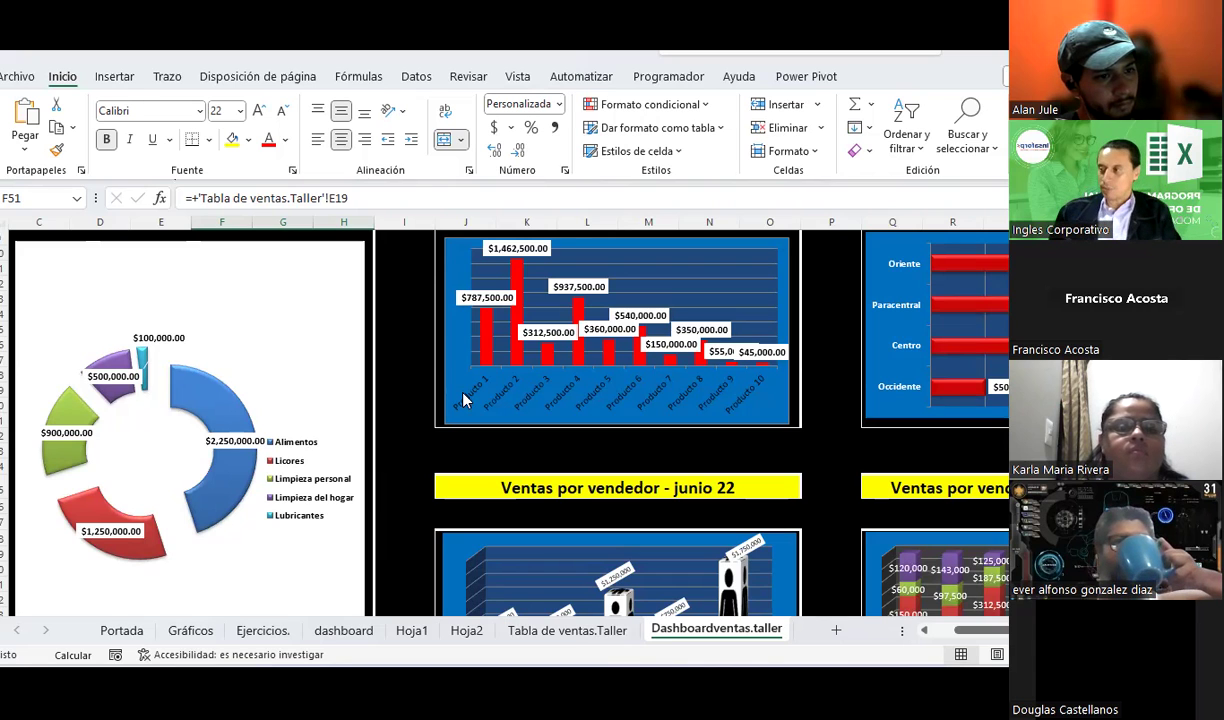
left_click(831, 348)
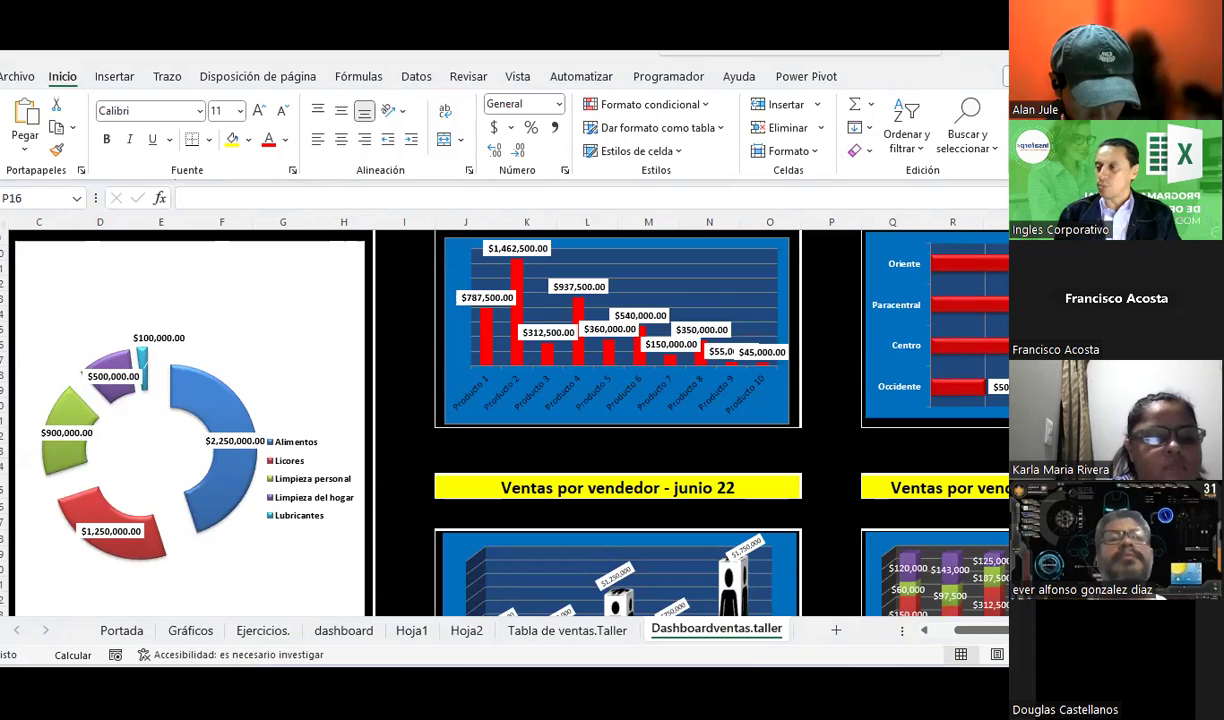
key("alt+Tab")
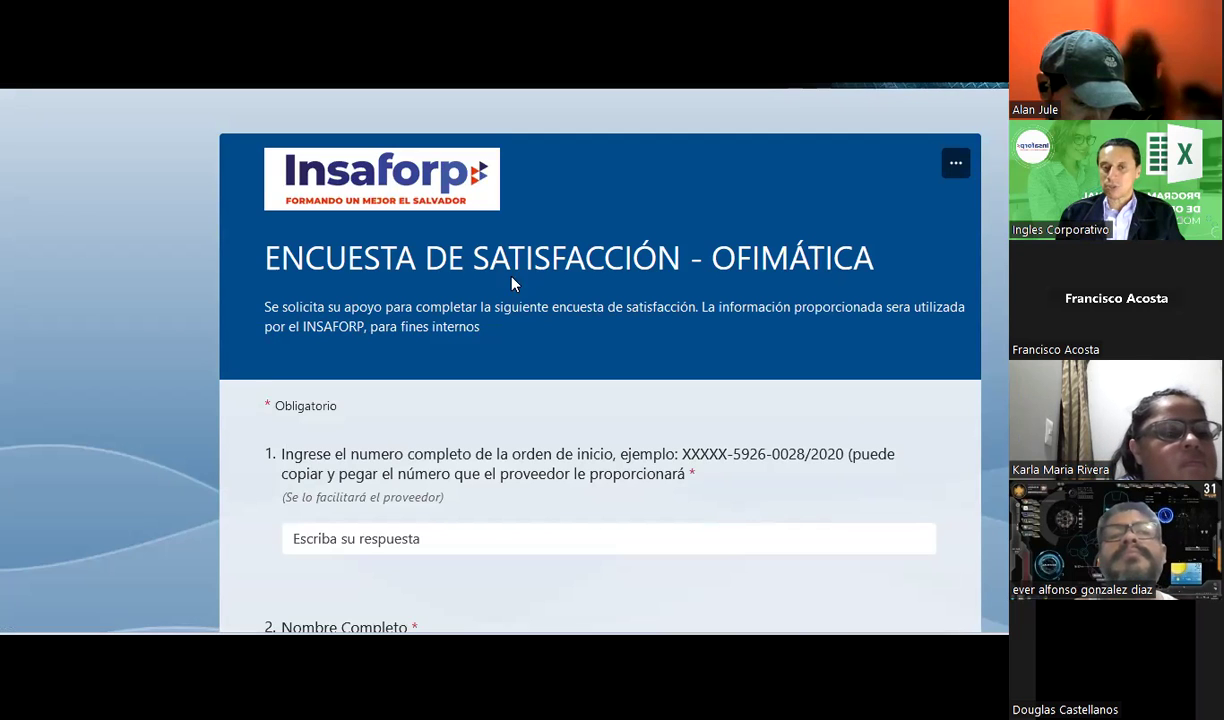
Paste the start-order number into question 1's answer box.
scroll(458, 249, "down", 3)
left_click(412, 232)
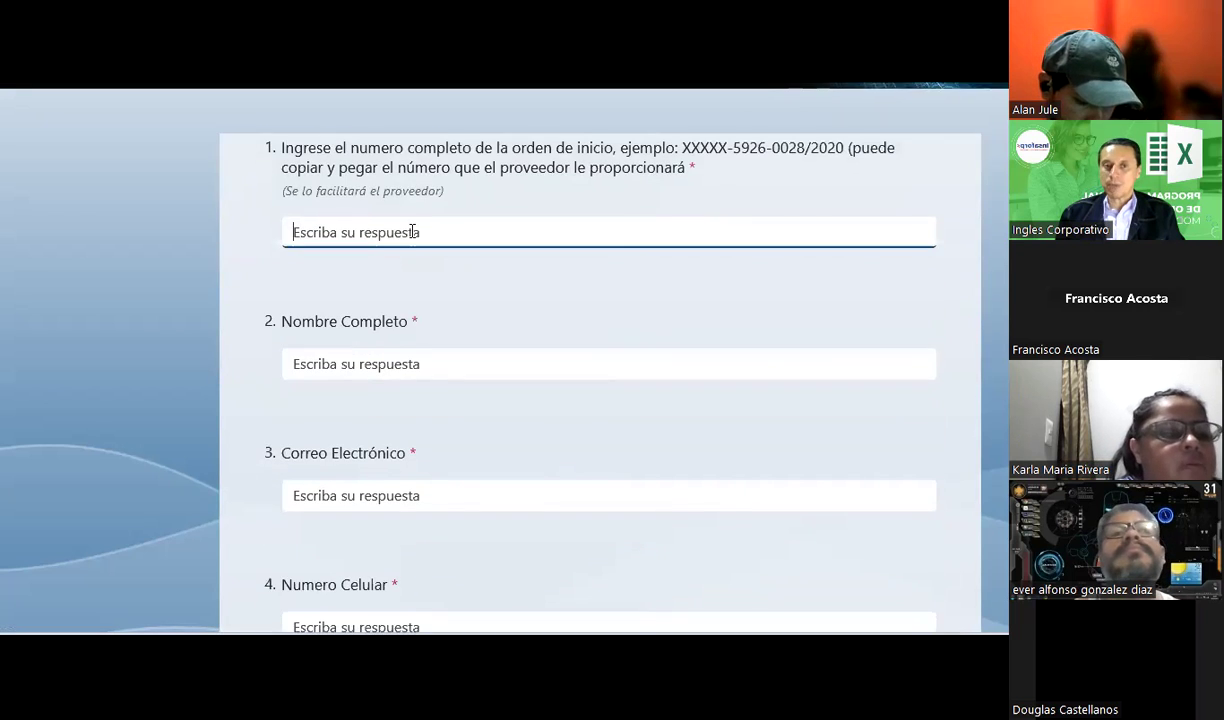
left_click(419, 363)
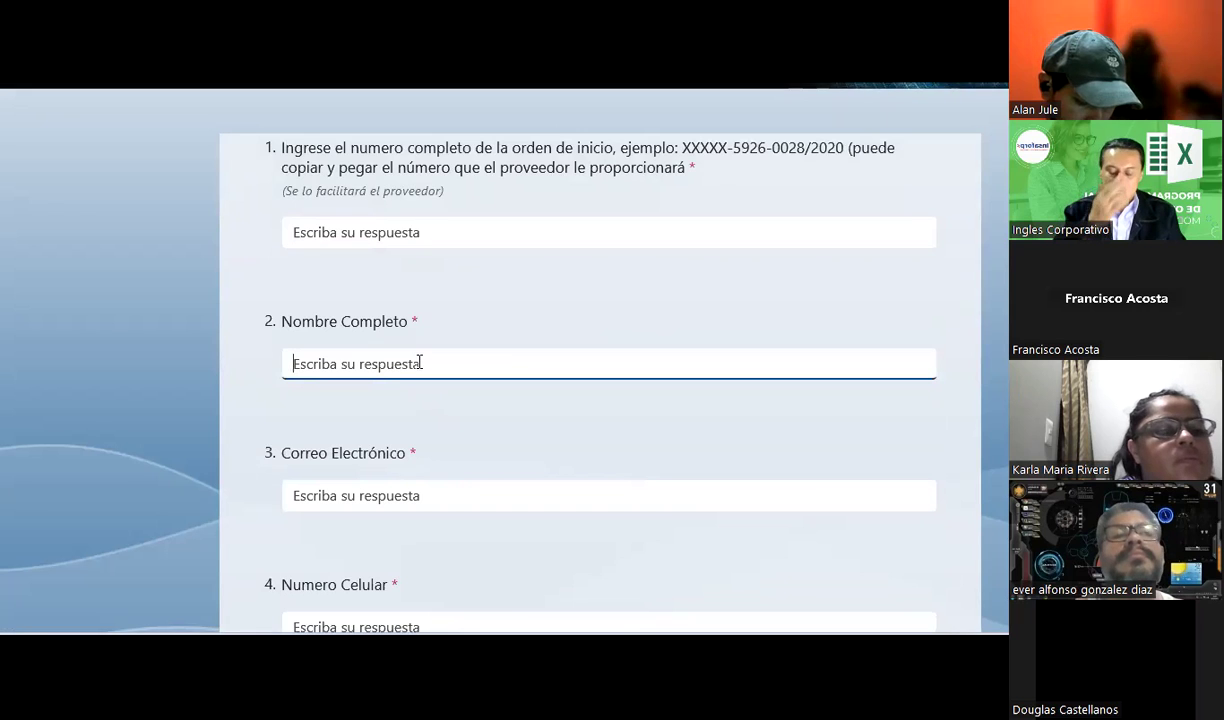
scroll(419, 363, "up", 1)
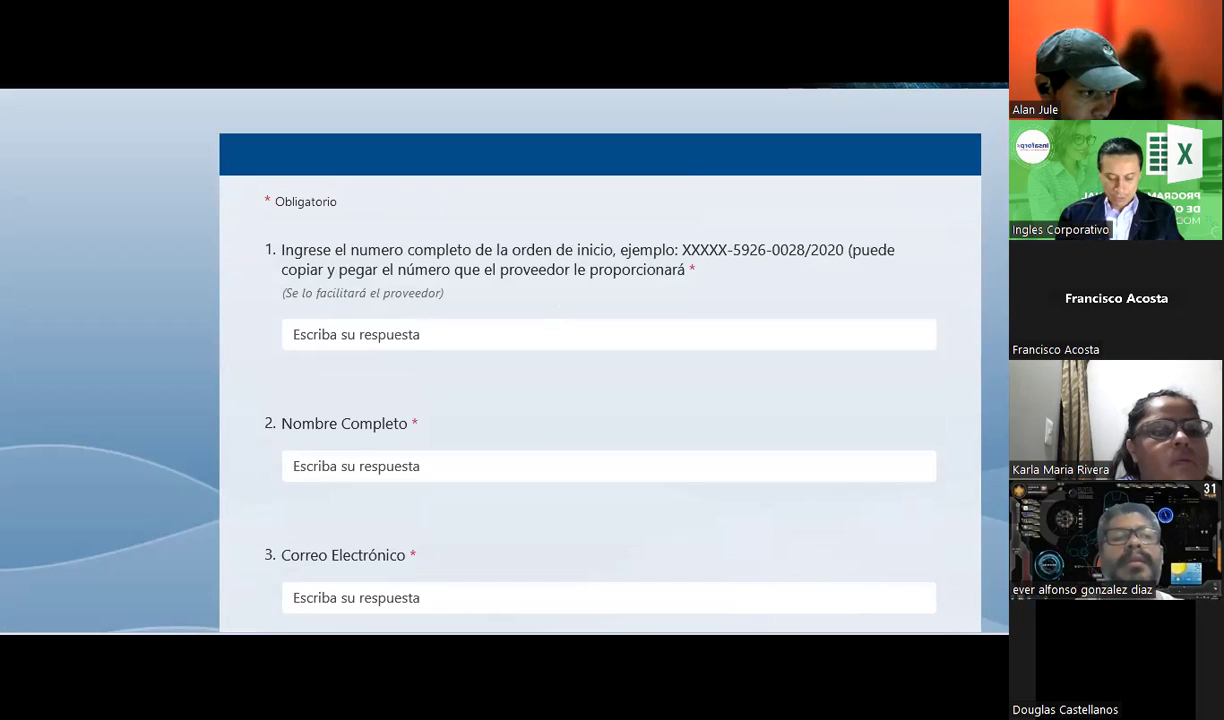
left_click(333, 345)
key("ctrl+v")
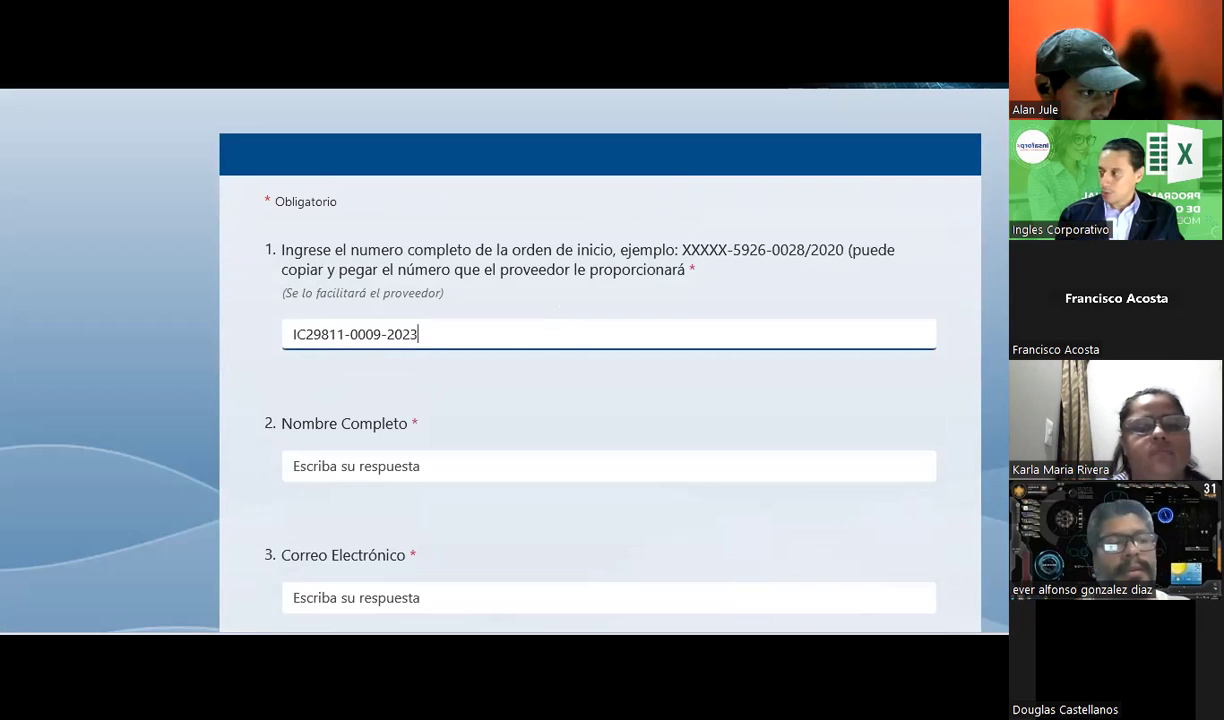
Move through the Nombre Completo and Correo Electrónico answers and scroll down the survey.
left_click(372, 466)
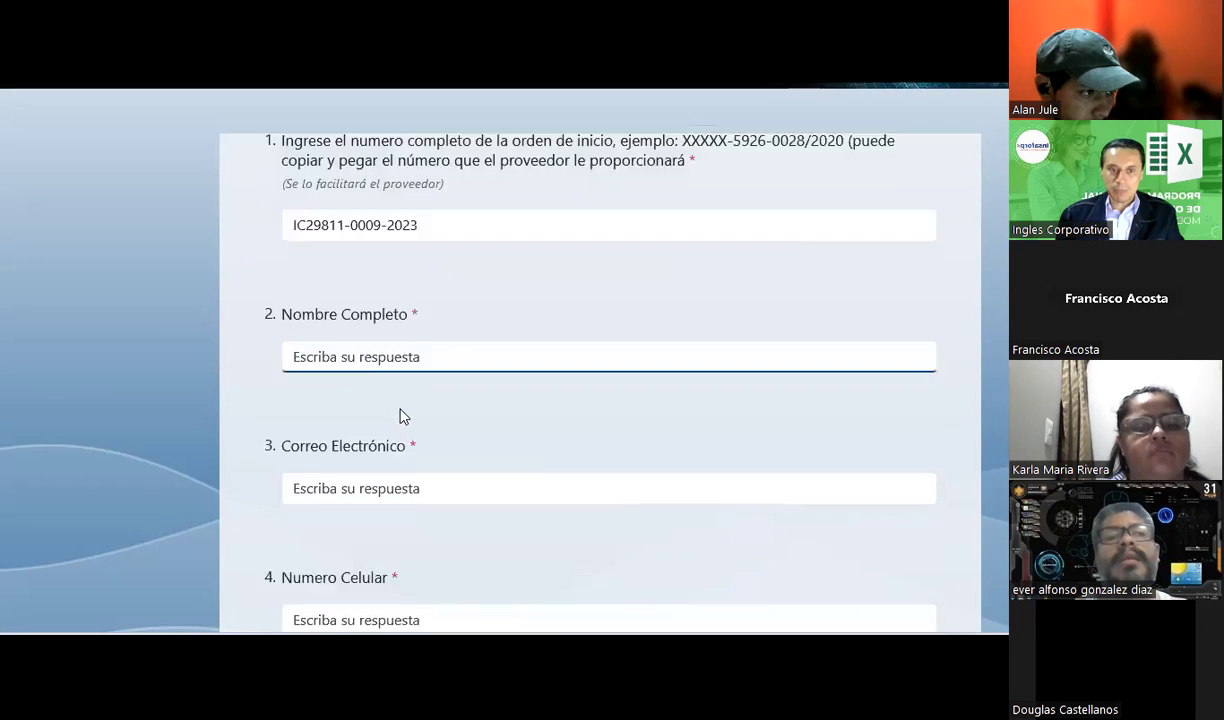
scroll(399, 413, "down", 2)
left_click(401, 410)
scroll(401, 405, "down", 2)
scroll(401, 409, "down", 1)
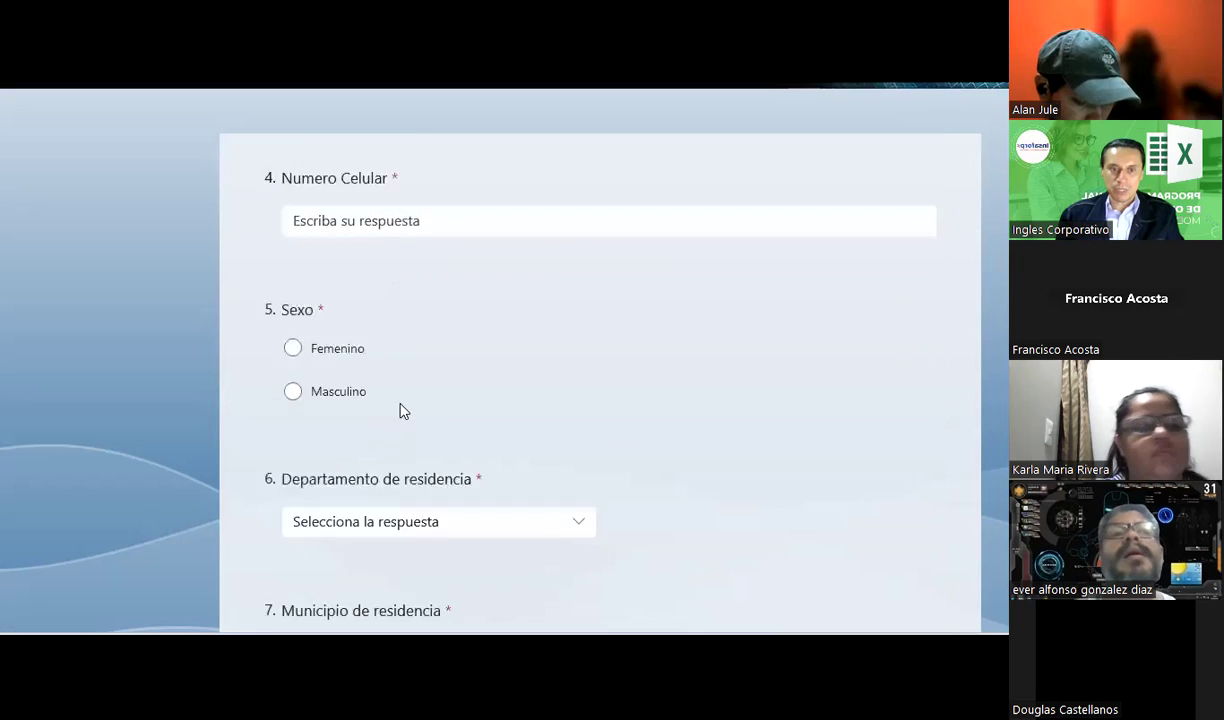
scroll(401, 410, "down", 1)
scroll(401, 410, "down", 1)
scroll(401, 410, "down", 1)
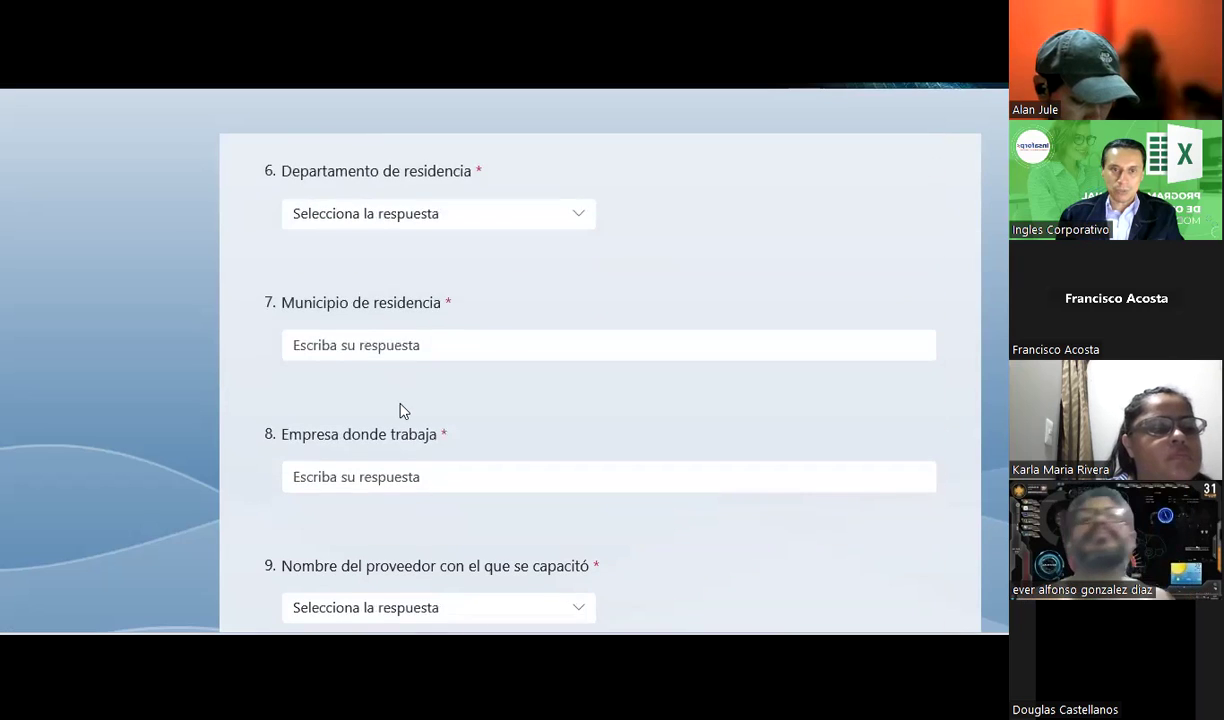
scroll(402, 410, "down", 2)
scroll(399, 410, "down", 2)
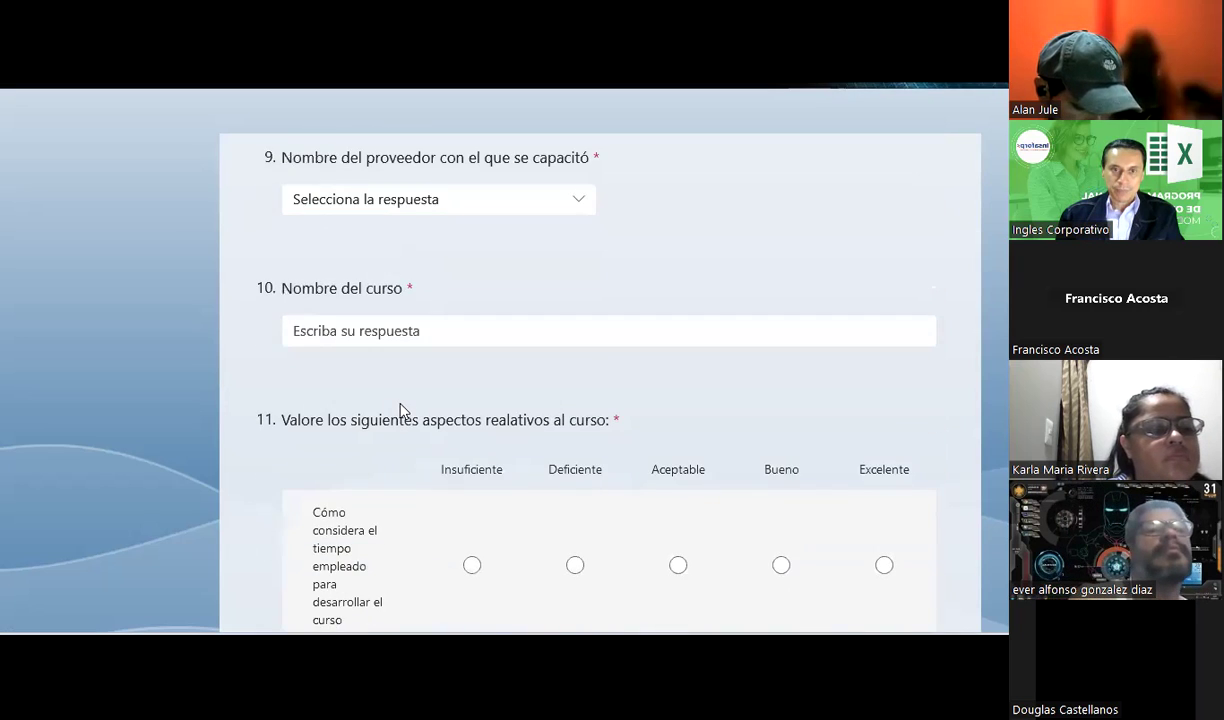
Open and close question 9's training-provider list unanswered, then scroll to the end and back to the top.
left_click(391, 205)
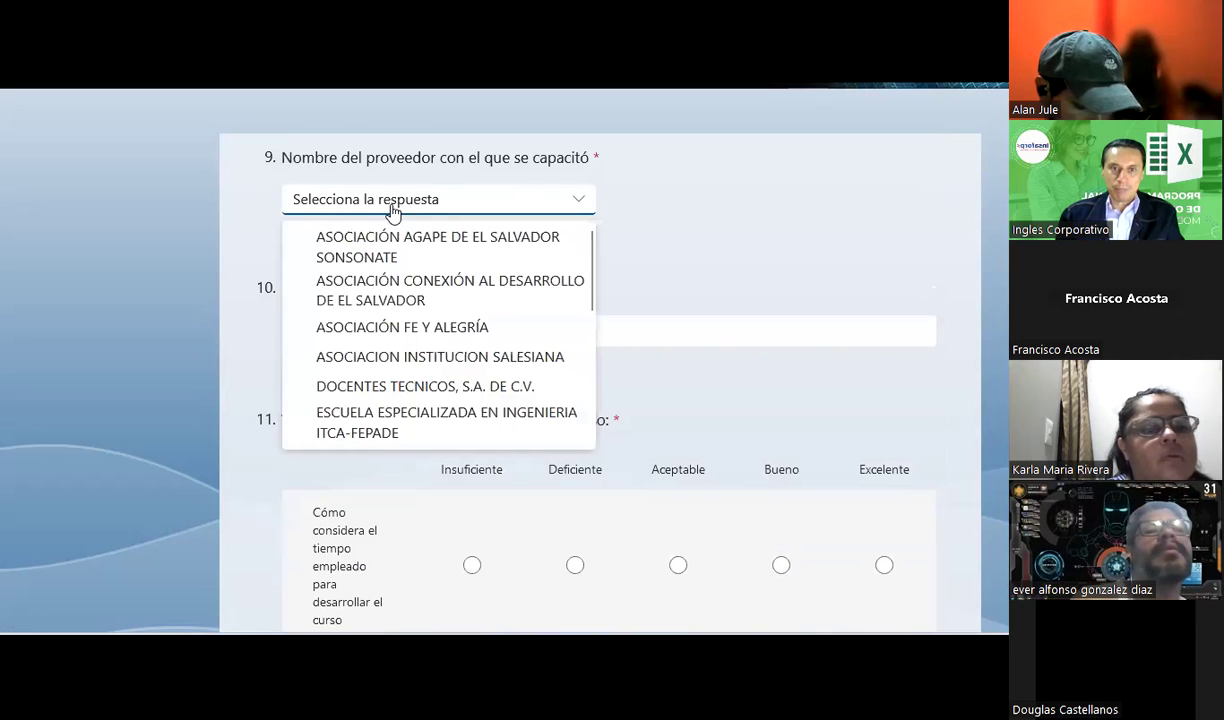
scroll(446, 387, "down", 5)
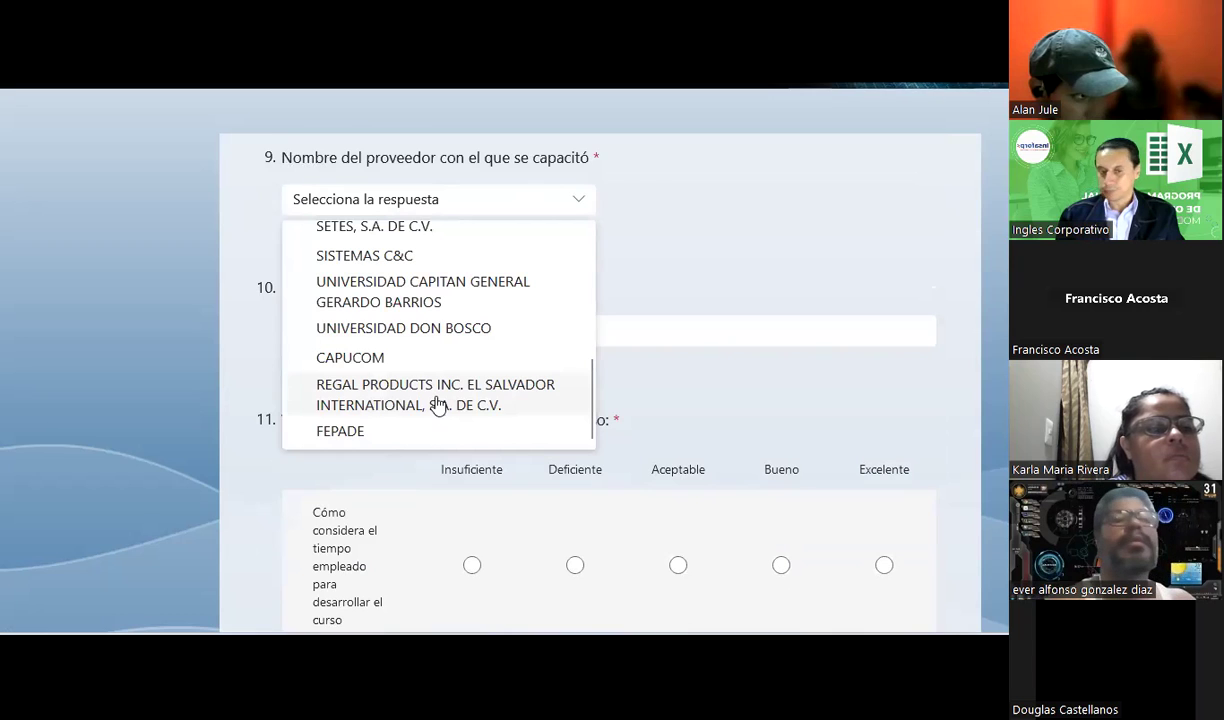
left_click(740, 288)
scroll(740, 284, "down", 4)
scroll(740, 280, "down", 3)
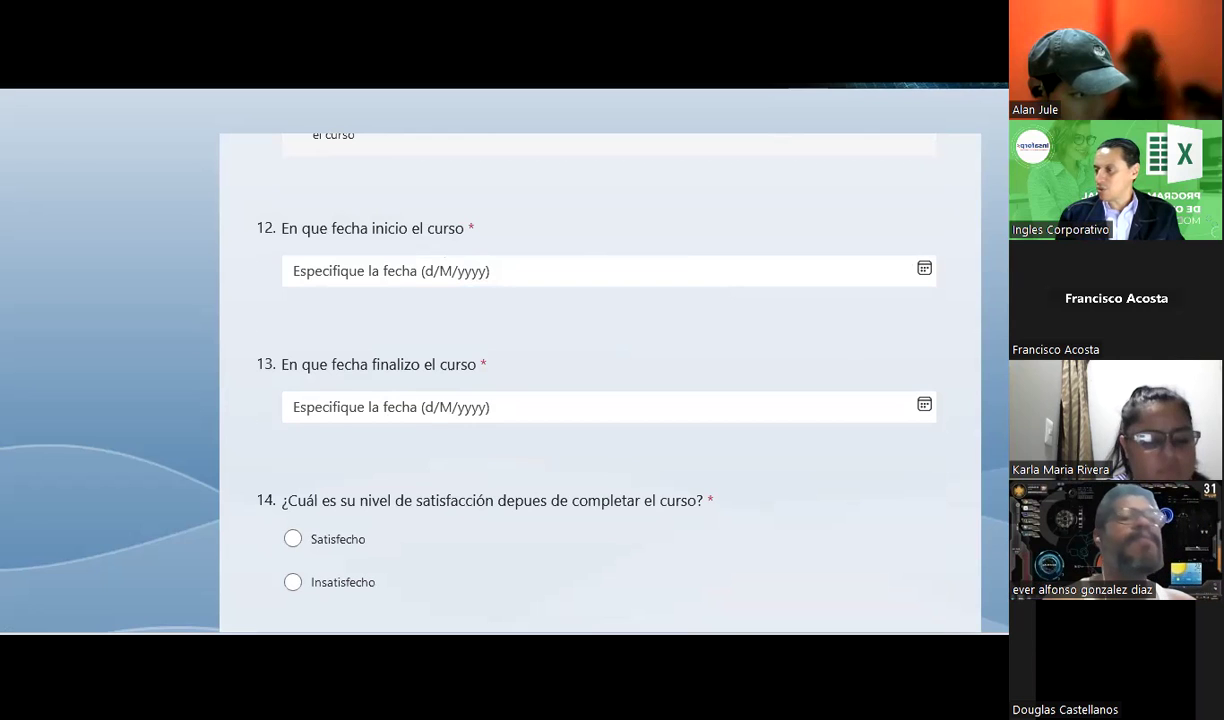
scroll(594, 388, "down", 2)
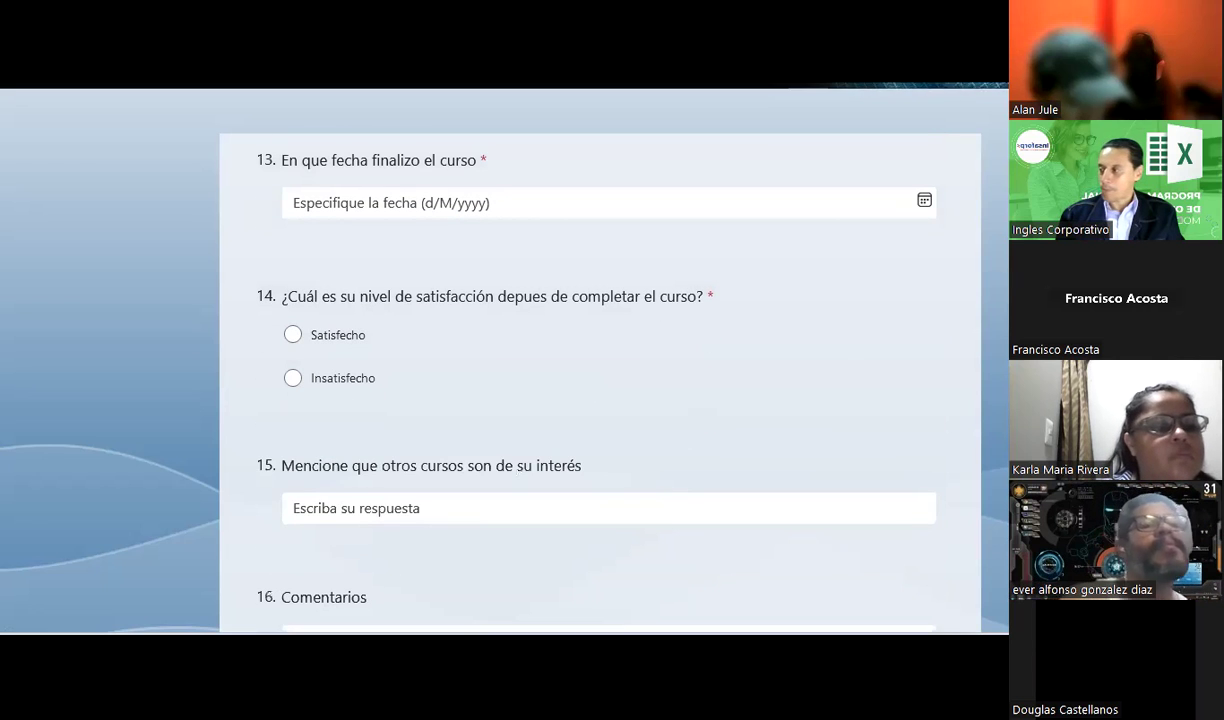
scroll(430, 391, "down", 2)
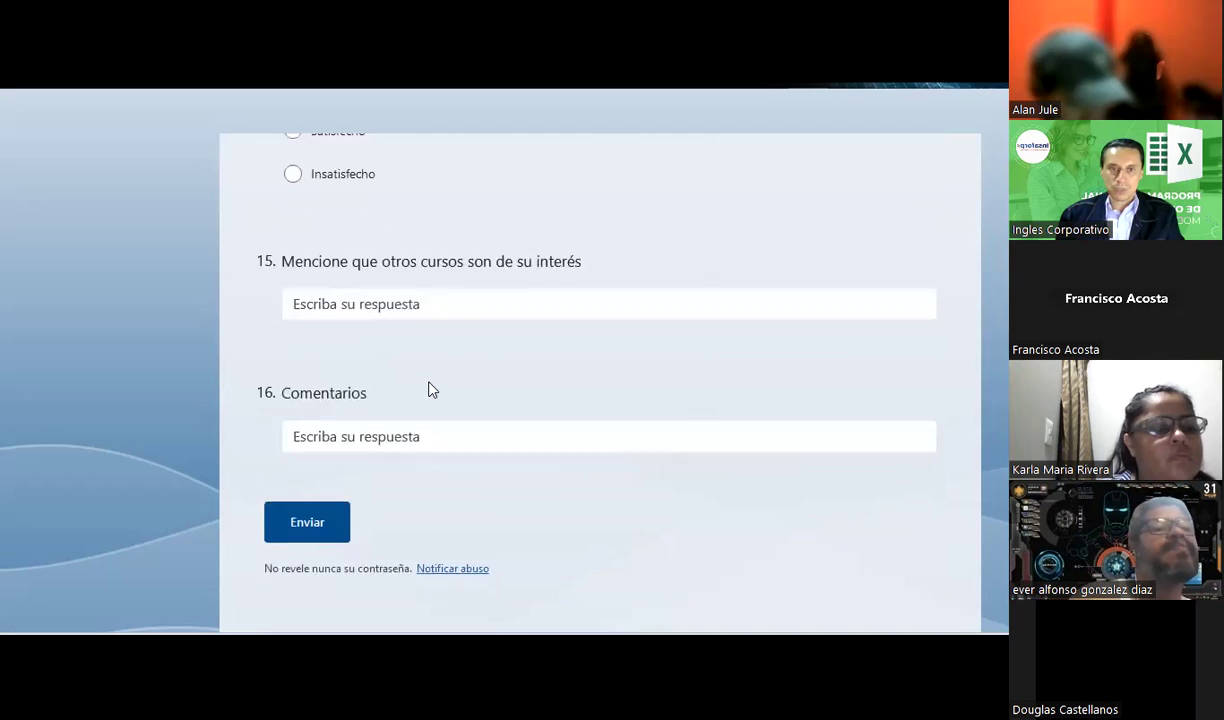
scroll(568, 335, "up", 2)
scroll(568, 335, "up", 10)
scroll(573, 323, "up", 6)
scroll(573, 323, "up", 3)
scroll(573, 330, "up", 2)
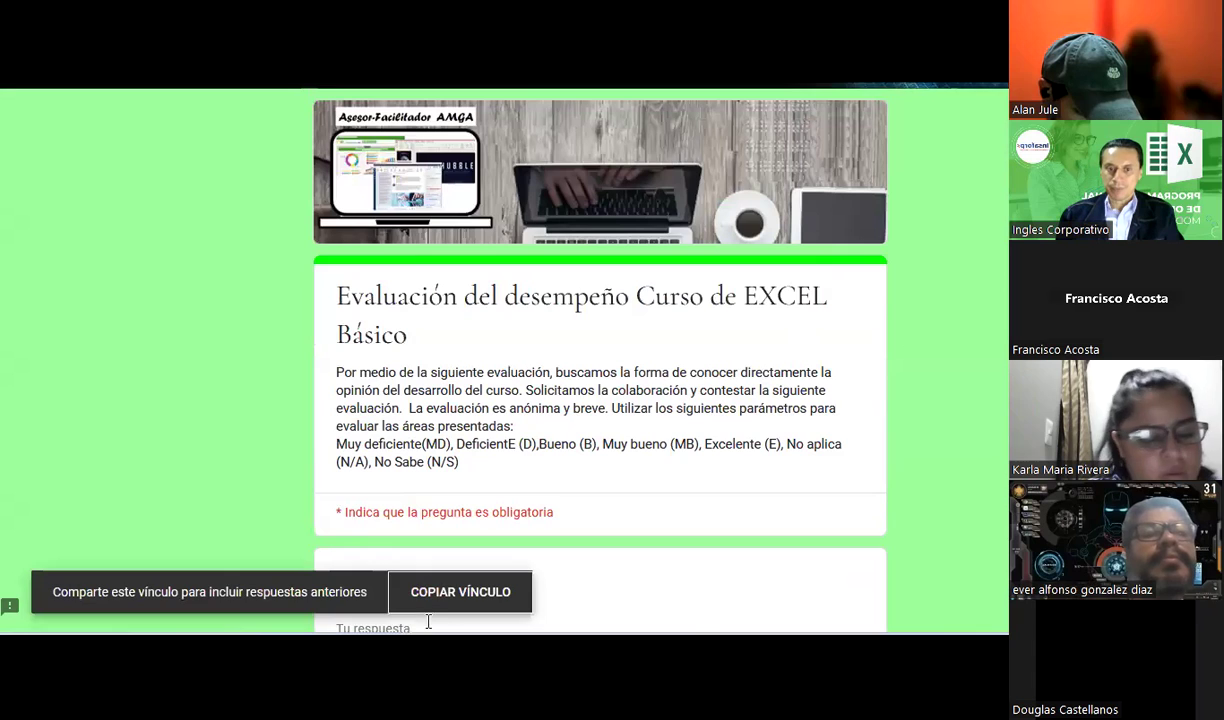
Copy the link to '04-Eval. del desemp.EXCEL.BASICO08.23' and open its Respuestas summary showing 3 responses.
left_click(444, 598)
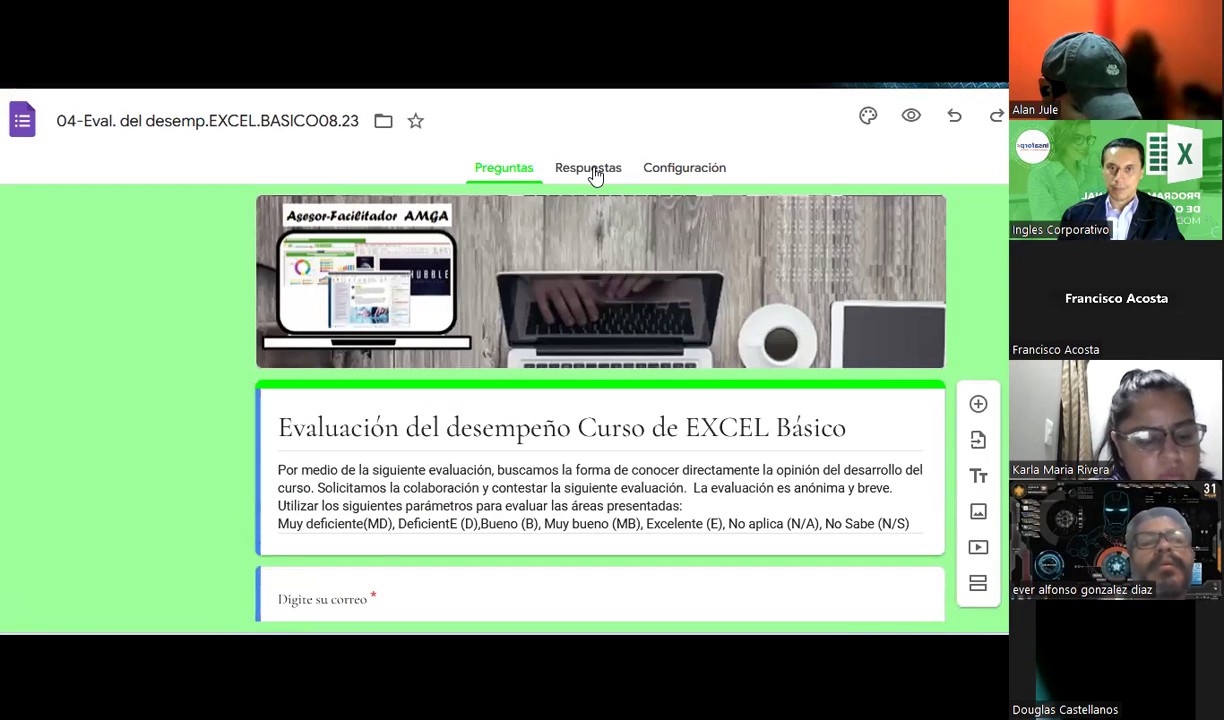
left_click(592, 172)
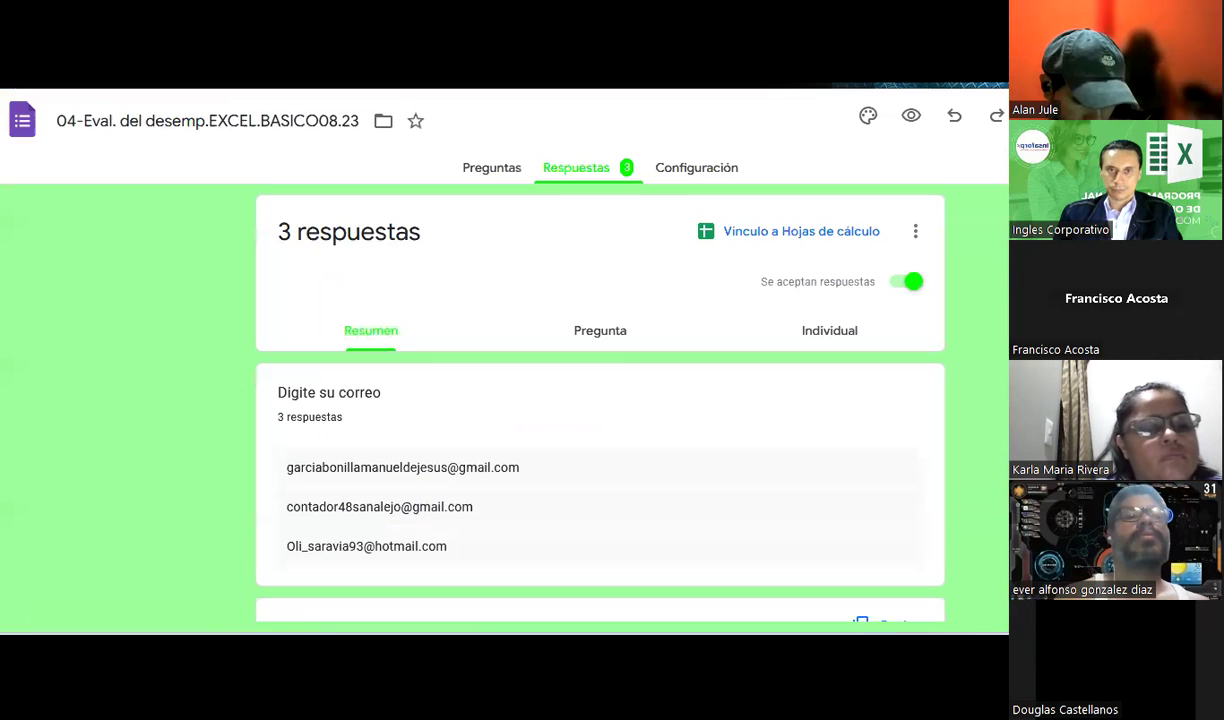
Scroll through the Respuestas summary of the Excel Básico evaluation answers.
scroll(433, 373, "down", 1)
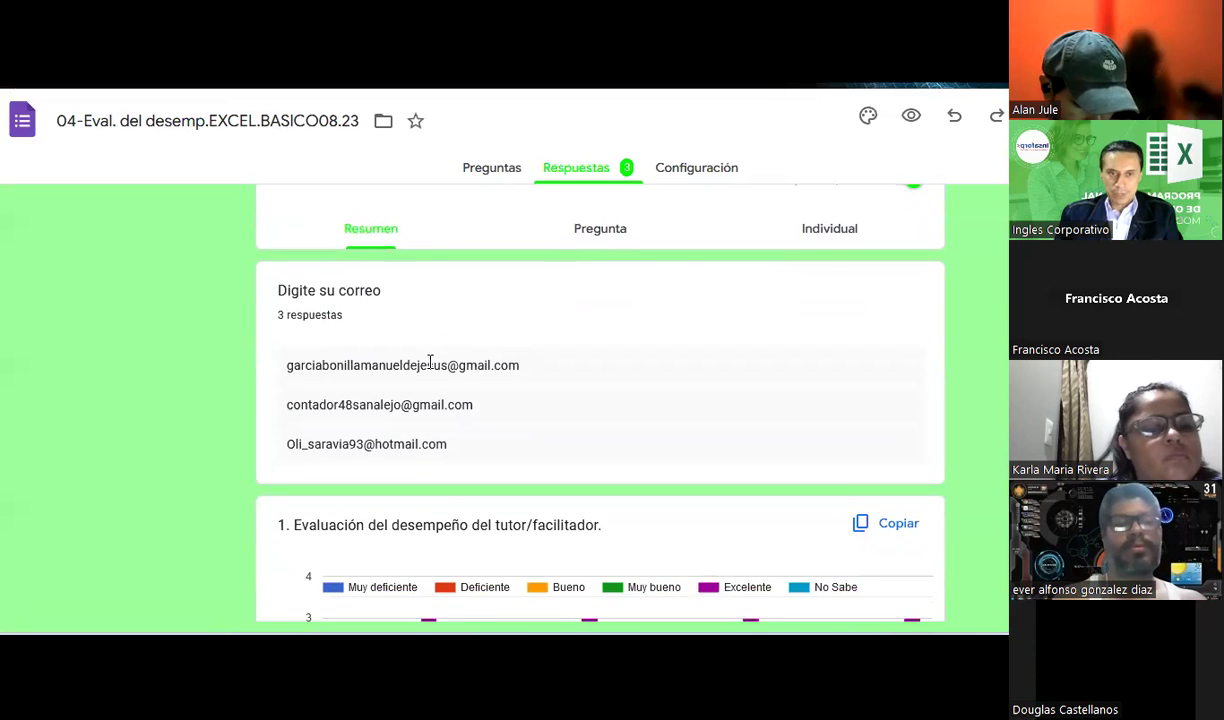
scroll(452, 340, "down", 2)
scroll(452, 340, "down", 3)
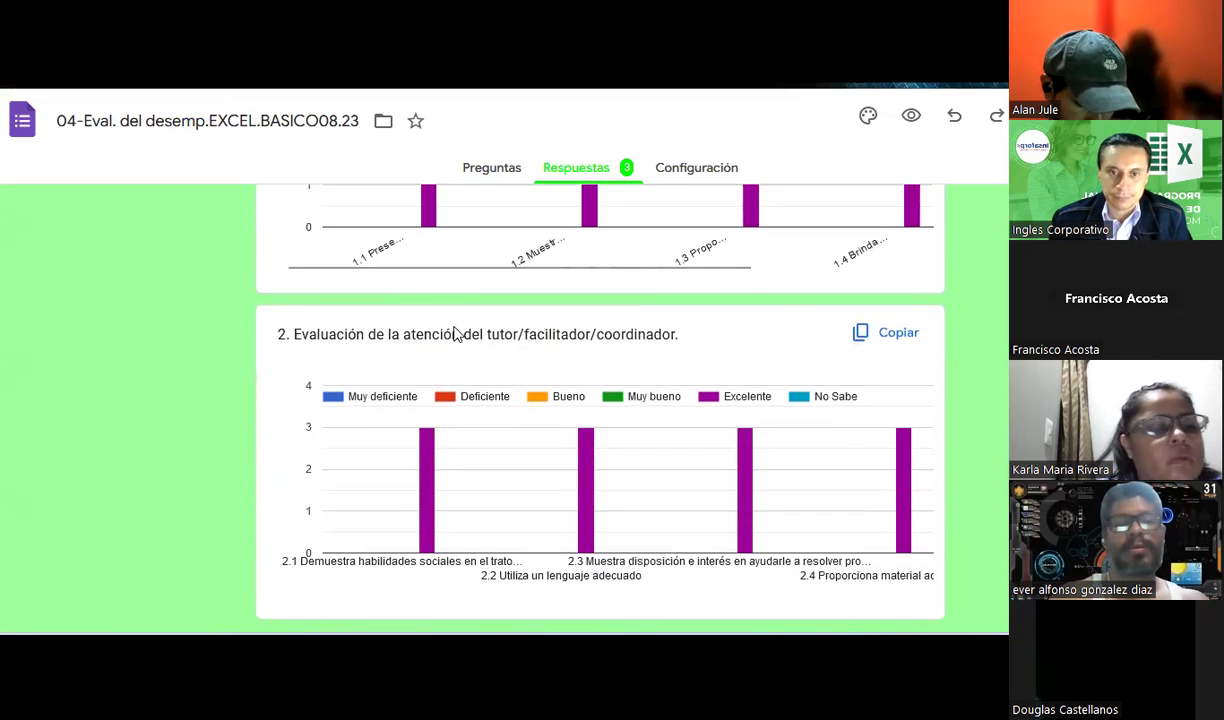
scroll(453, 338, "down", 4)
scroll(455, 334, "down", 4)
scroll(453, 333, "down", 3)
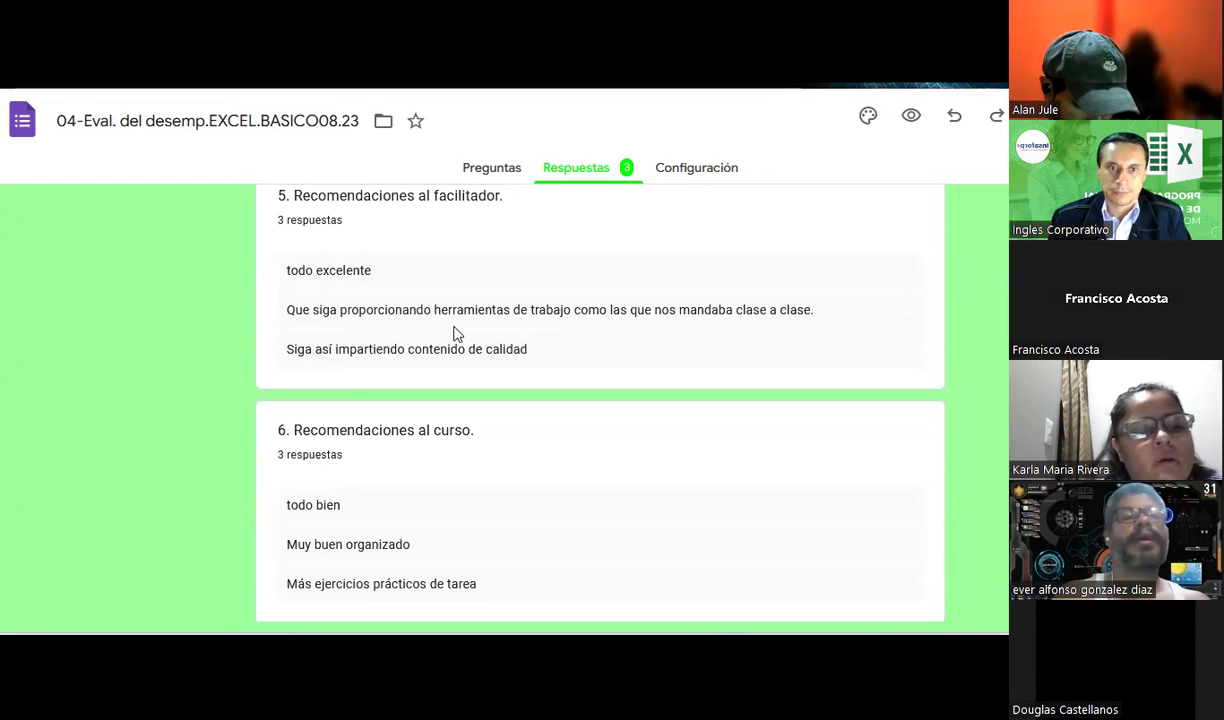
scroll(453, 333, "down", 1)
scroll(453, 333, "down", 2)
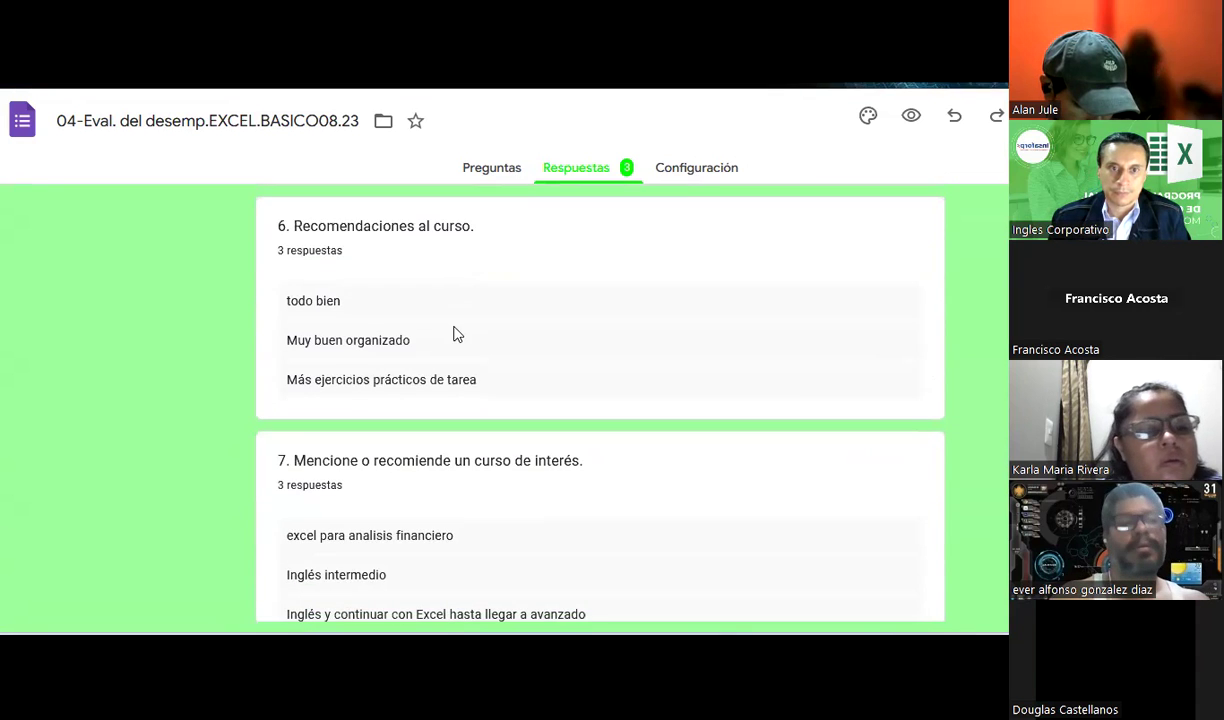
scroll(453, 334, "down", 1)
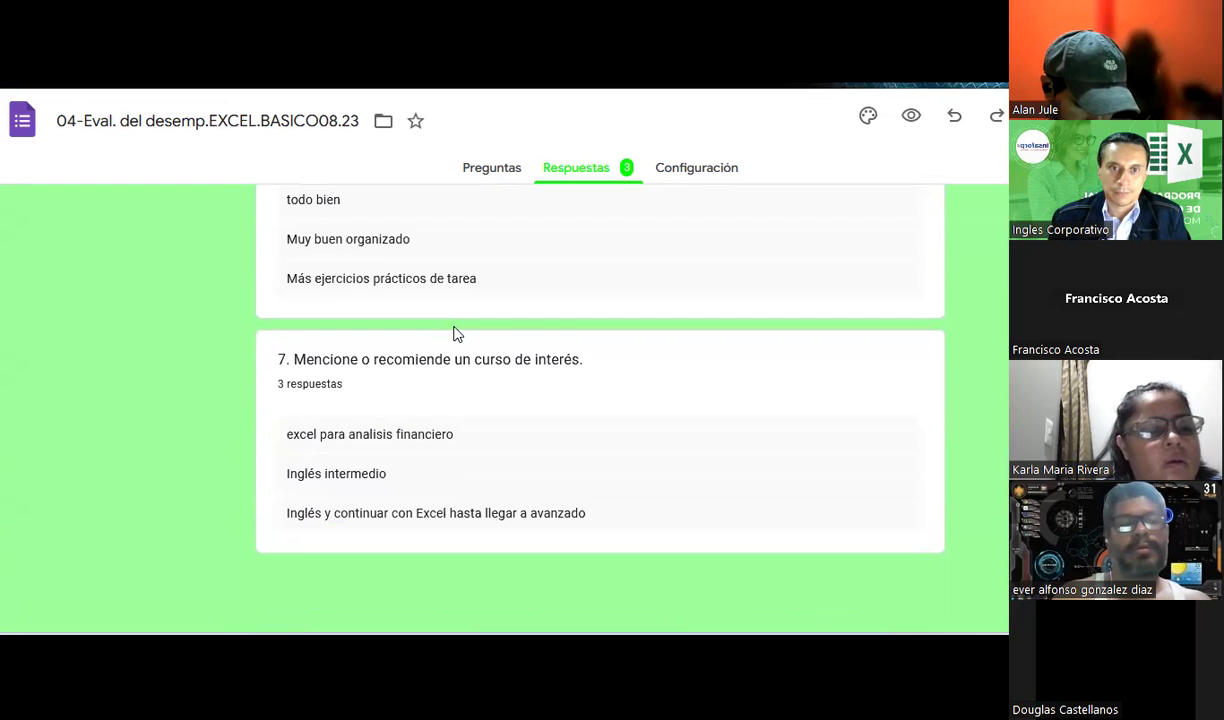
scroll(453, 333, "up", 1)
scroll(453, 333, "down", 1)
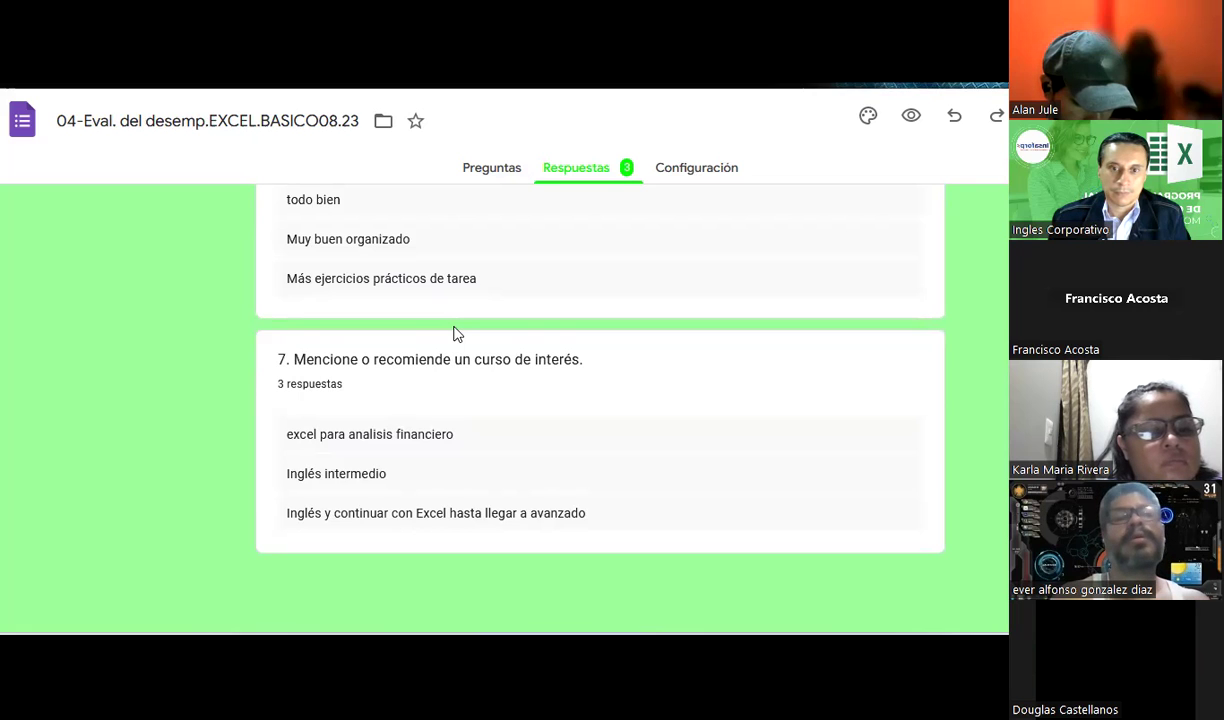
scroll(453, 333, "up", 5)
scroll(453, 333, "up", 8)
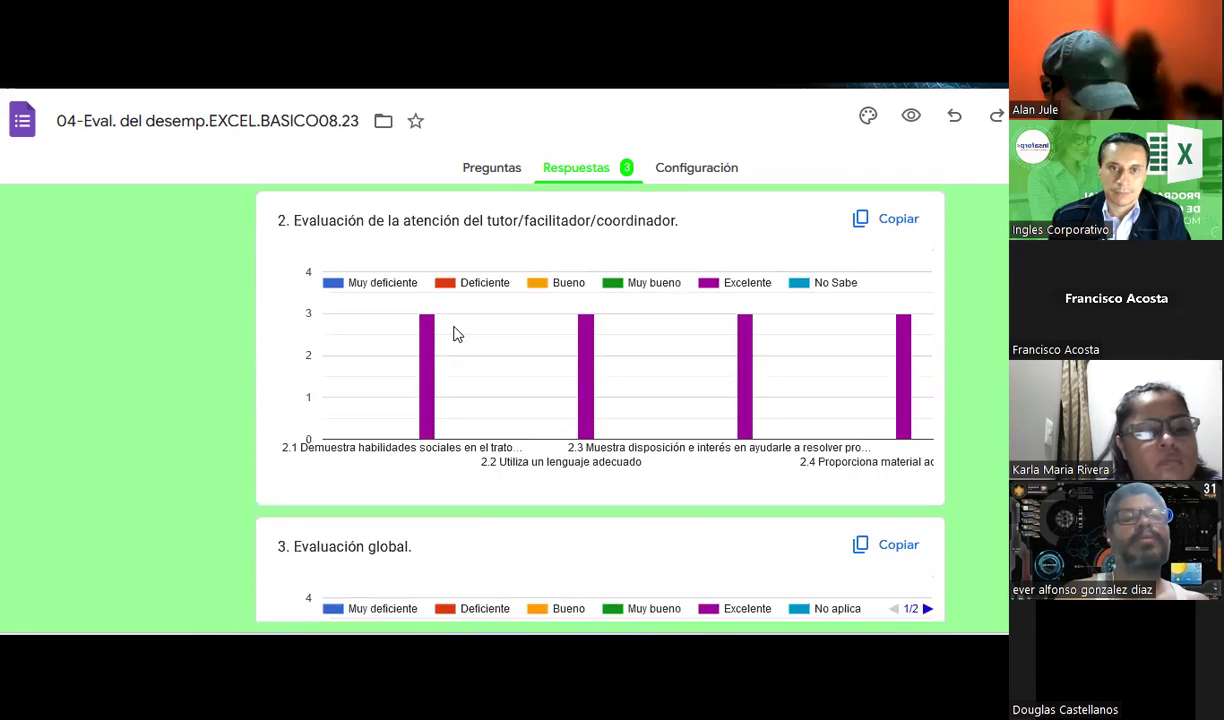
scroll(453, 333, "up", 6)
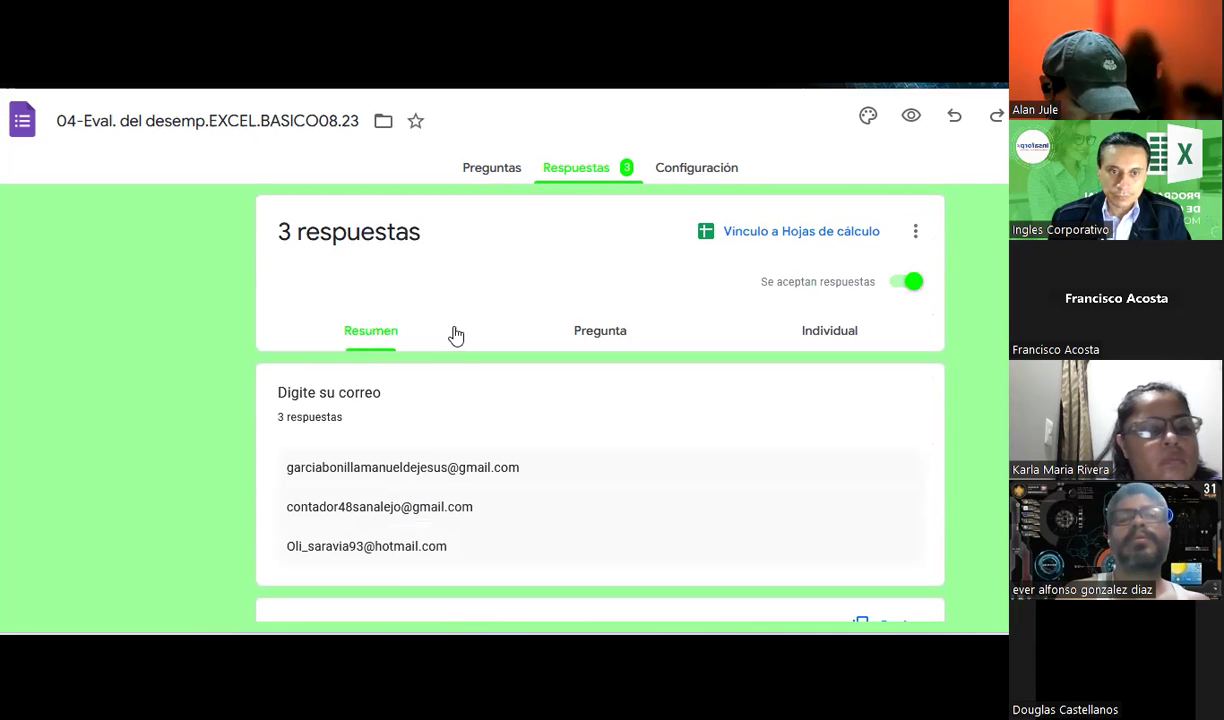
scroll(455, 334, "down", 2)
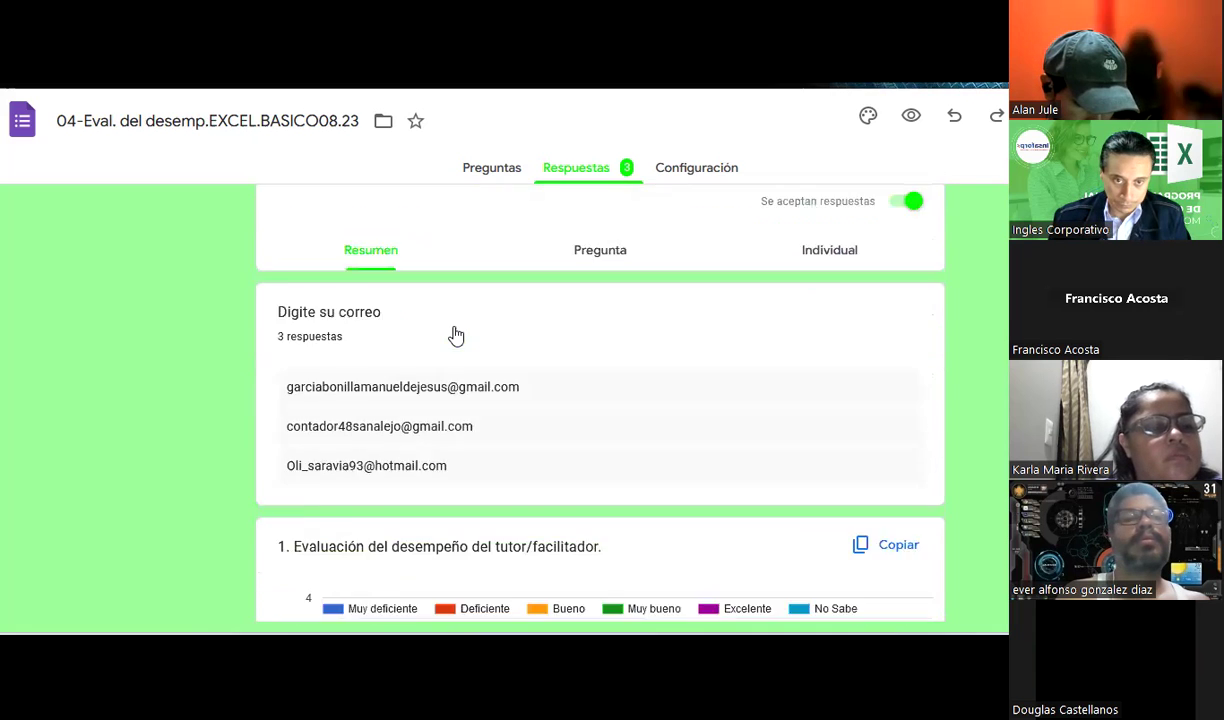
scroll(455, 333, "up", 1)
scroll(453, 333, "down", 10)
scroll(453, 333, "down", 8)
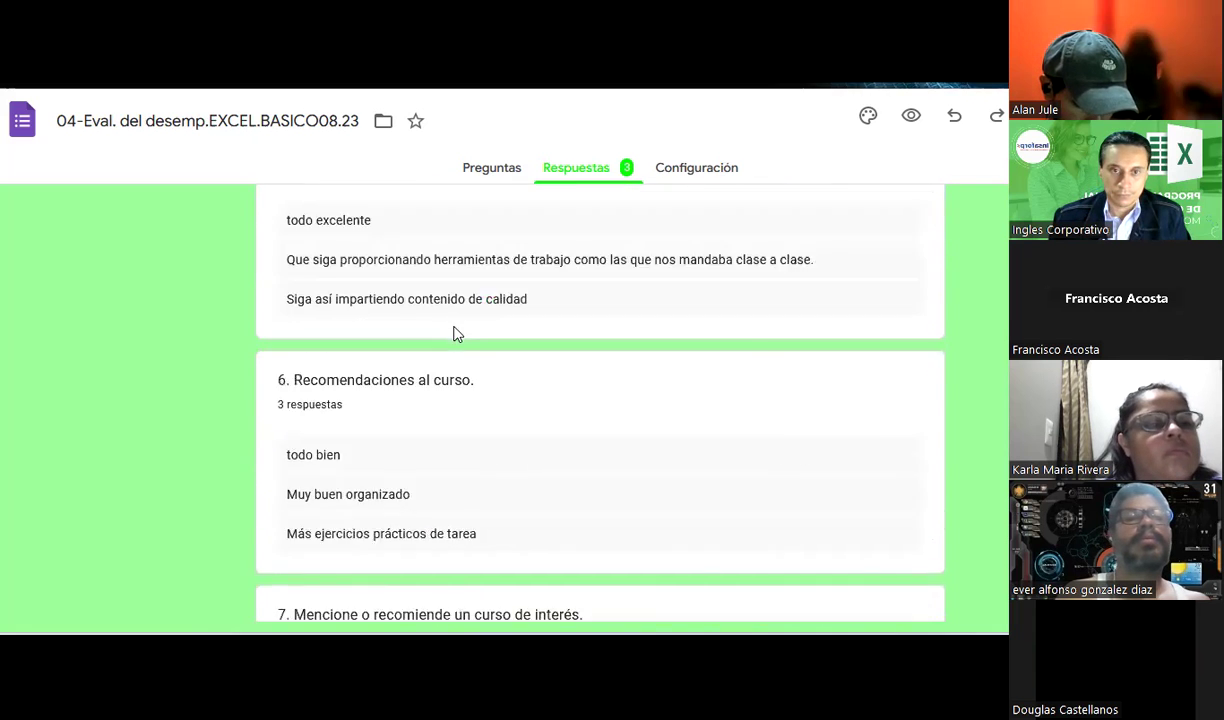
scroll(453, 333, "down", 3)
scroll(453, 333, "up", 2)
scroll(453, 333, "up", 8)
scroll(455, 334, "up", 5)
scroll(456, 335, "up", 5)
scroll(455, 334, "down", 8)
scroll(453, 333, "down", 10)
scroll(453, 333, "up", 6)
scroll(453, 333, "up", 8)
Move from the form's respondent view to Zoom's Reuniones page of upcoming meetings.
key("ctrl+Tab")
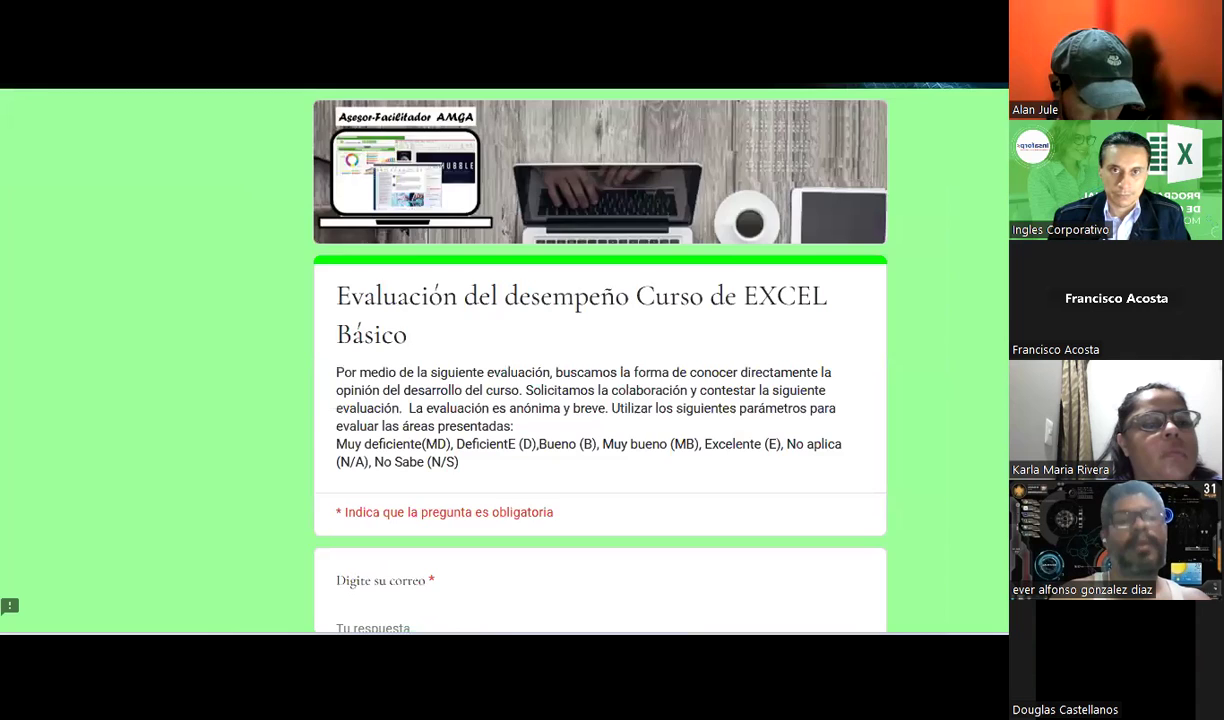
key("ctrl+Tab")
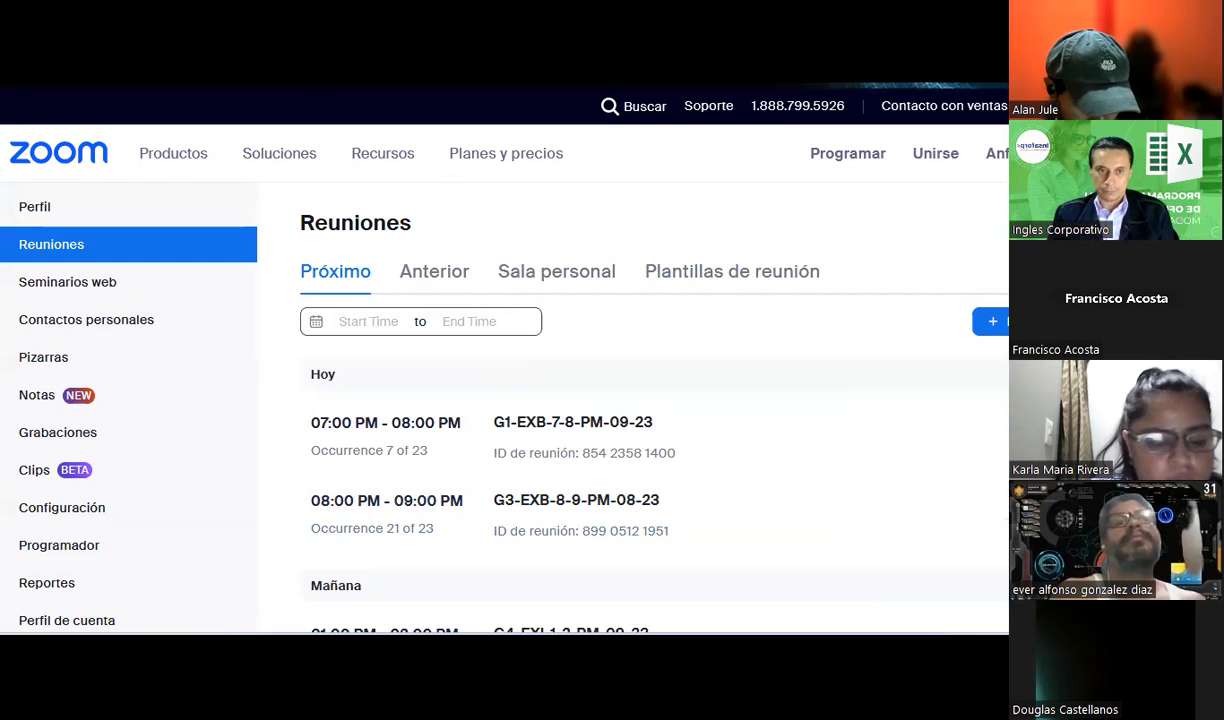
Look over today's G1-EXB-7-8-PM-09-23 meeting, 07:00 to 08:00 PM, in the upcoming list.
mouse_move(650, 437)
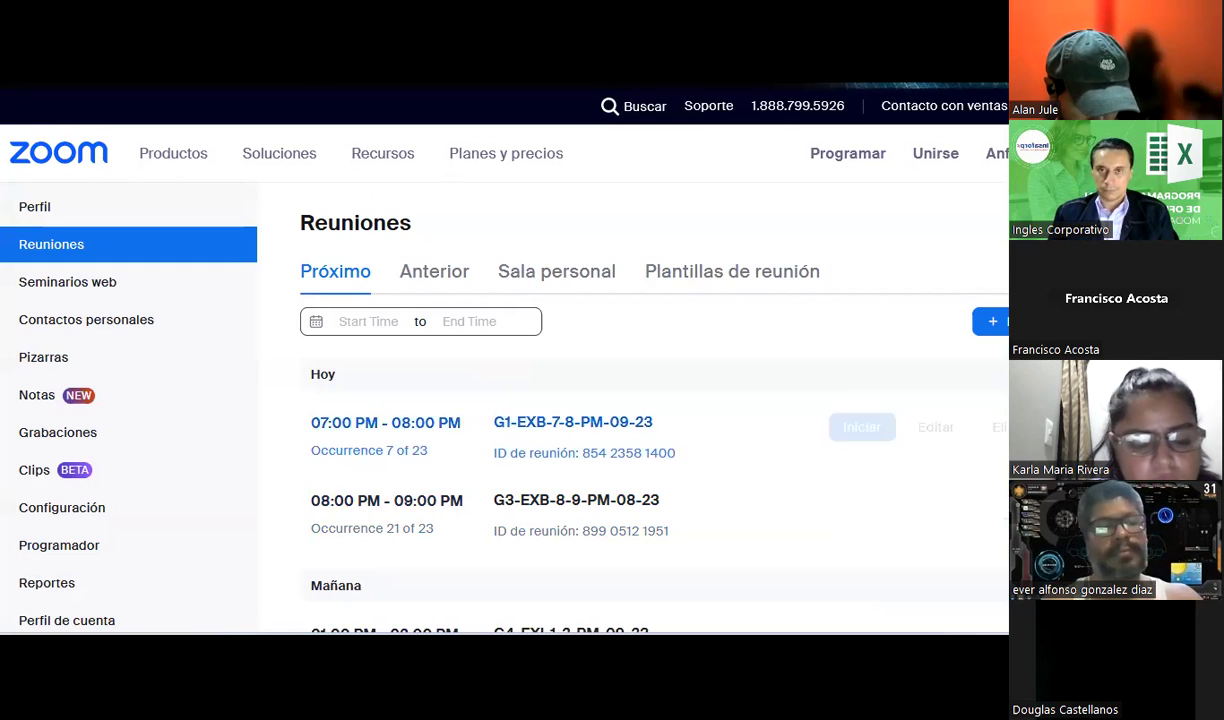